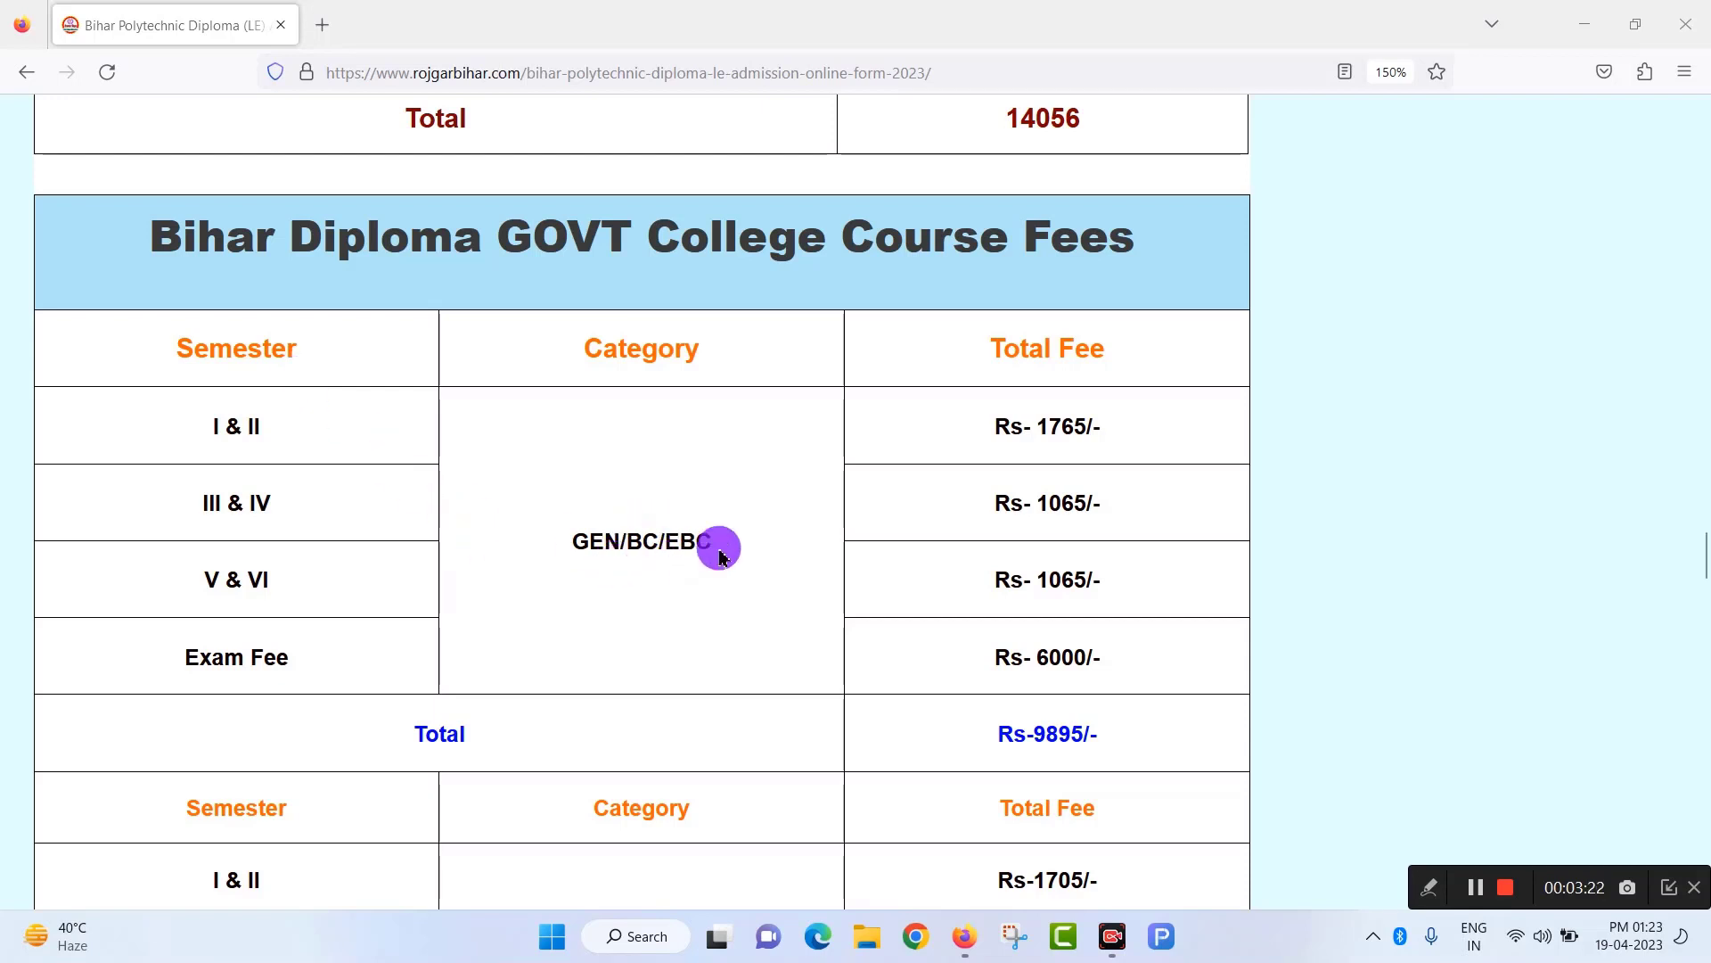
# Scroll down to the GOVT College Course Fees table, where the GEN/BC/EBC total is Rs-9895/-.
pyautogui.scroll(-2, 646, 562)
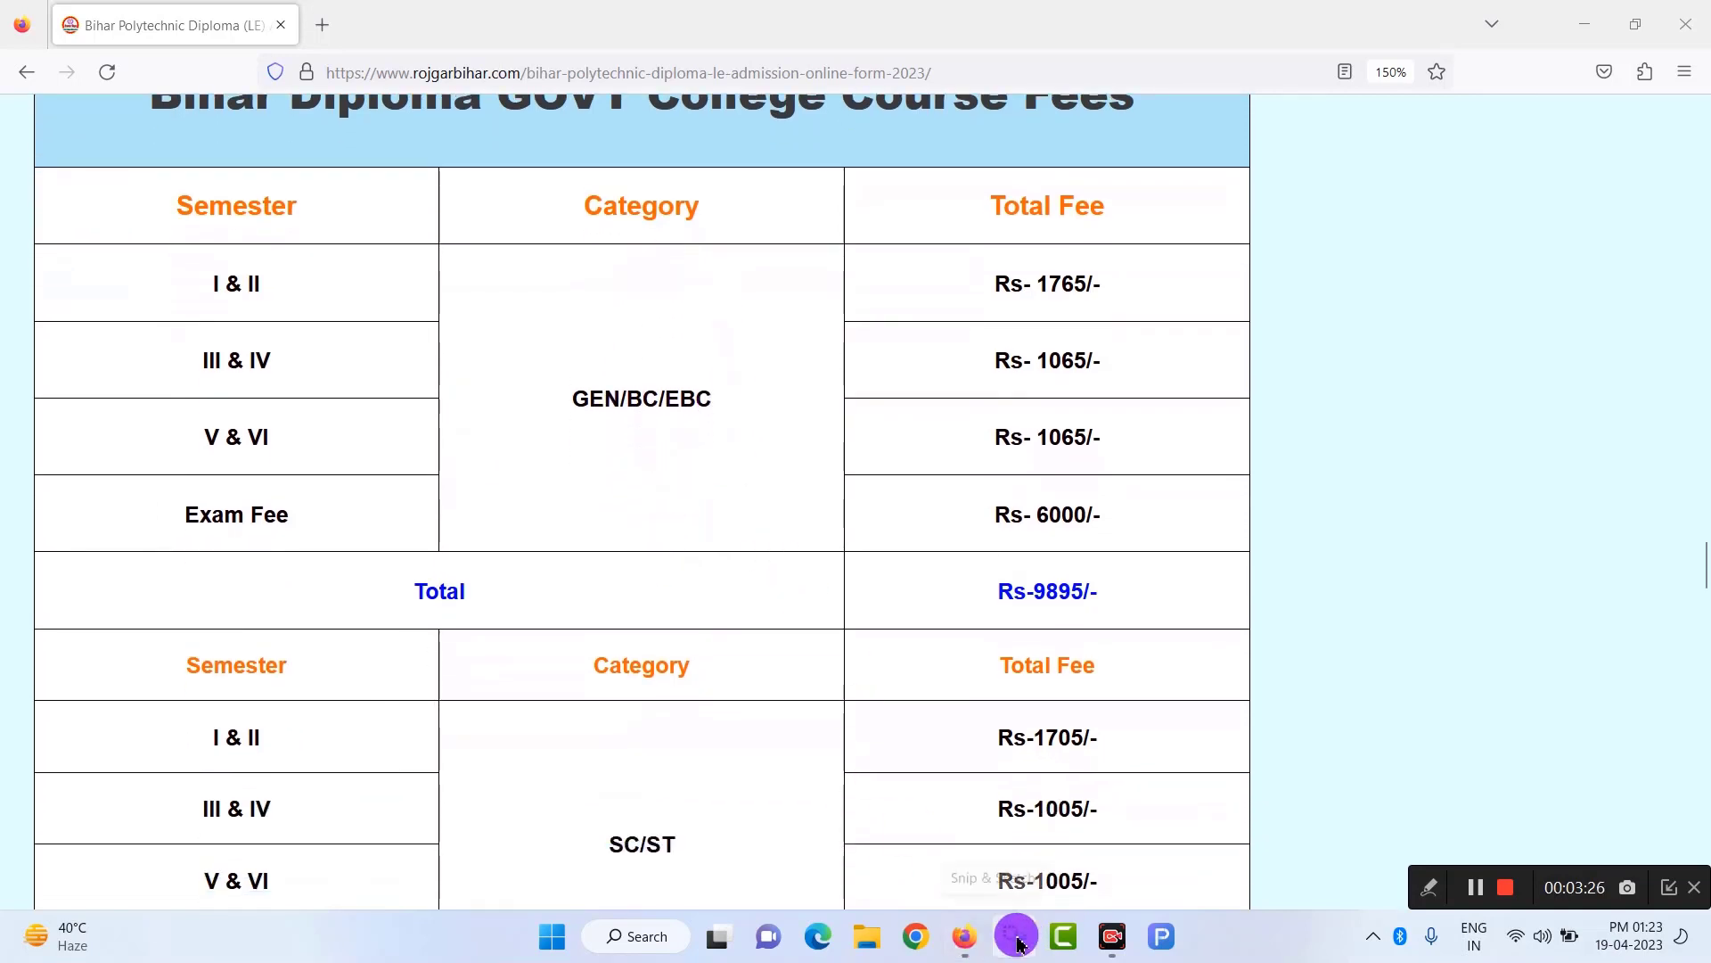
# Review the Gulzarbagh fee structures on pages 3–4 of gp7fs.pdf, then return to the Firefox fee table.
pyautogui.click(1476, 892)
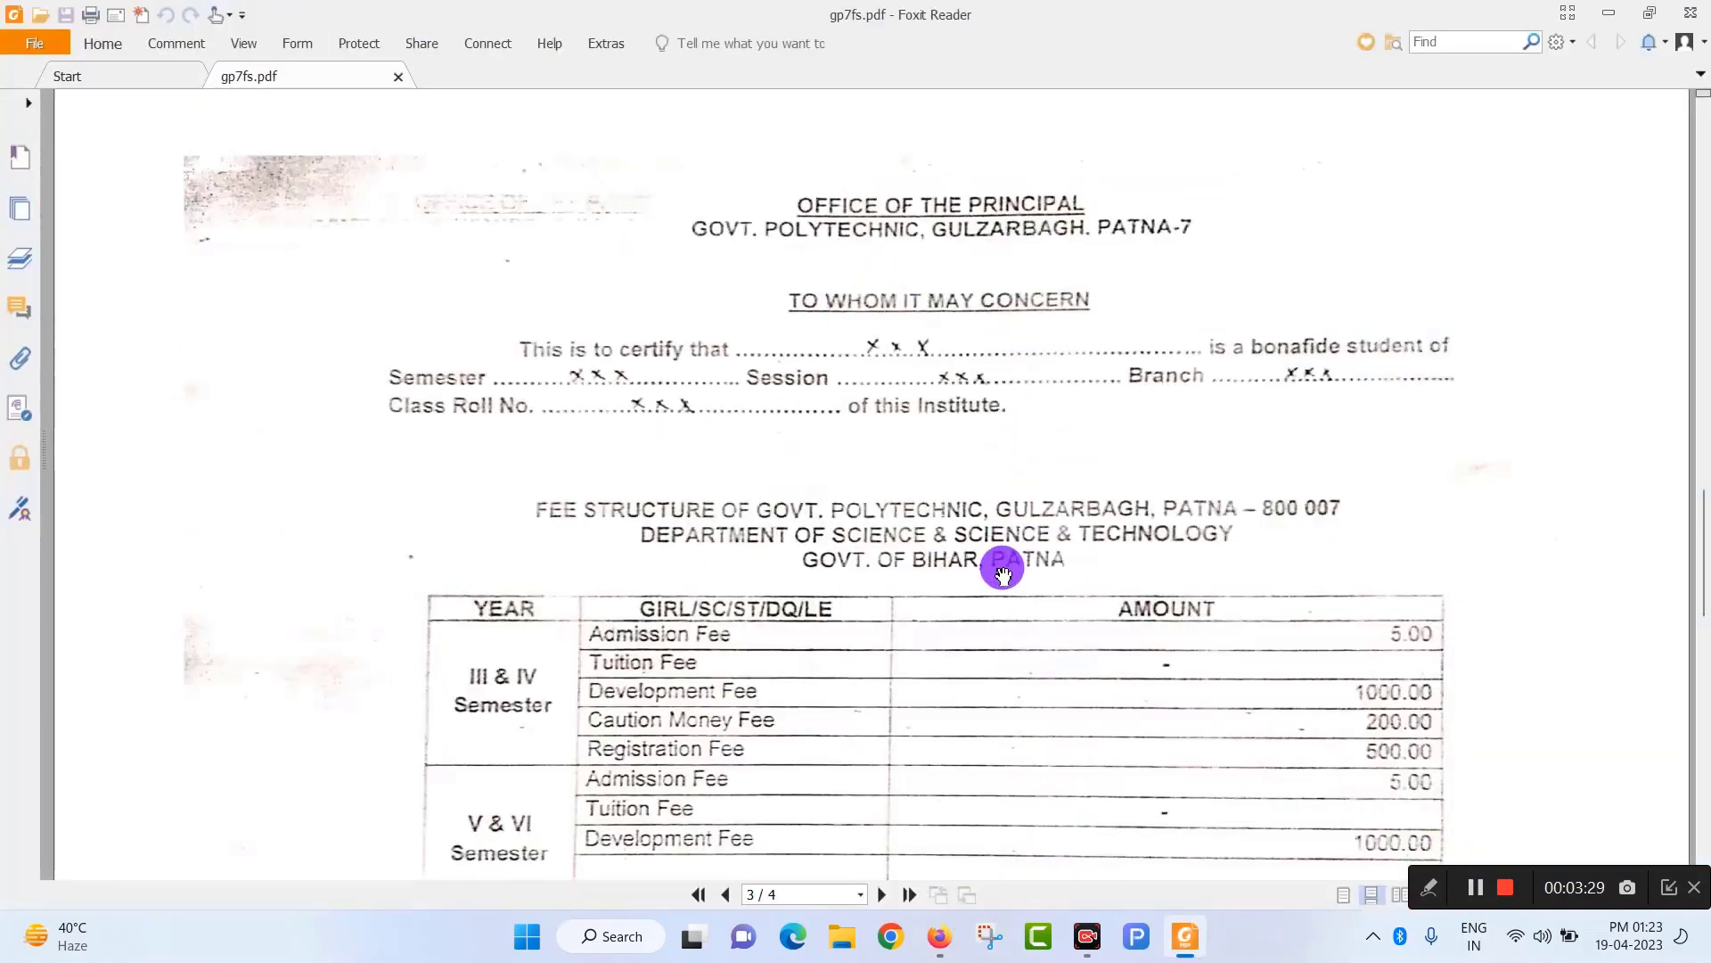
pyautogui.scroll(-3, 1003, 573)
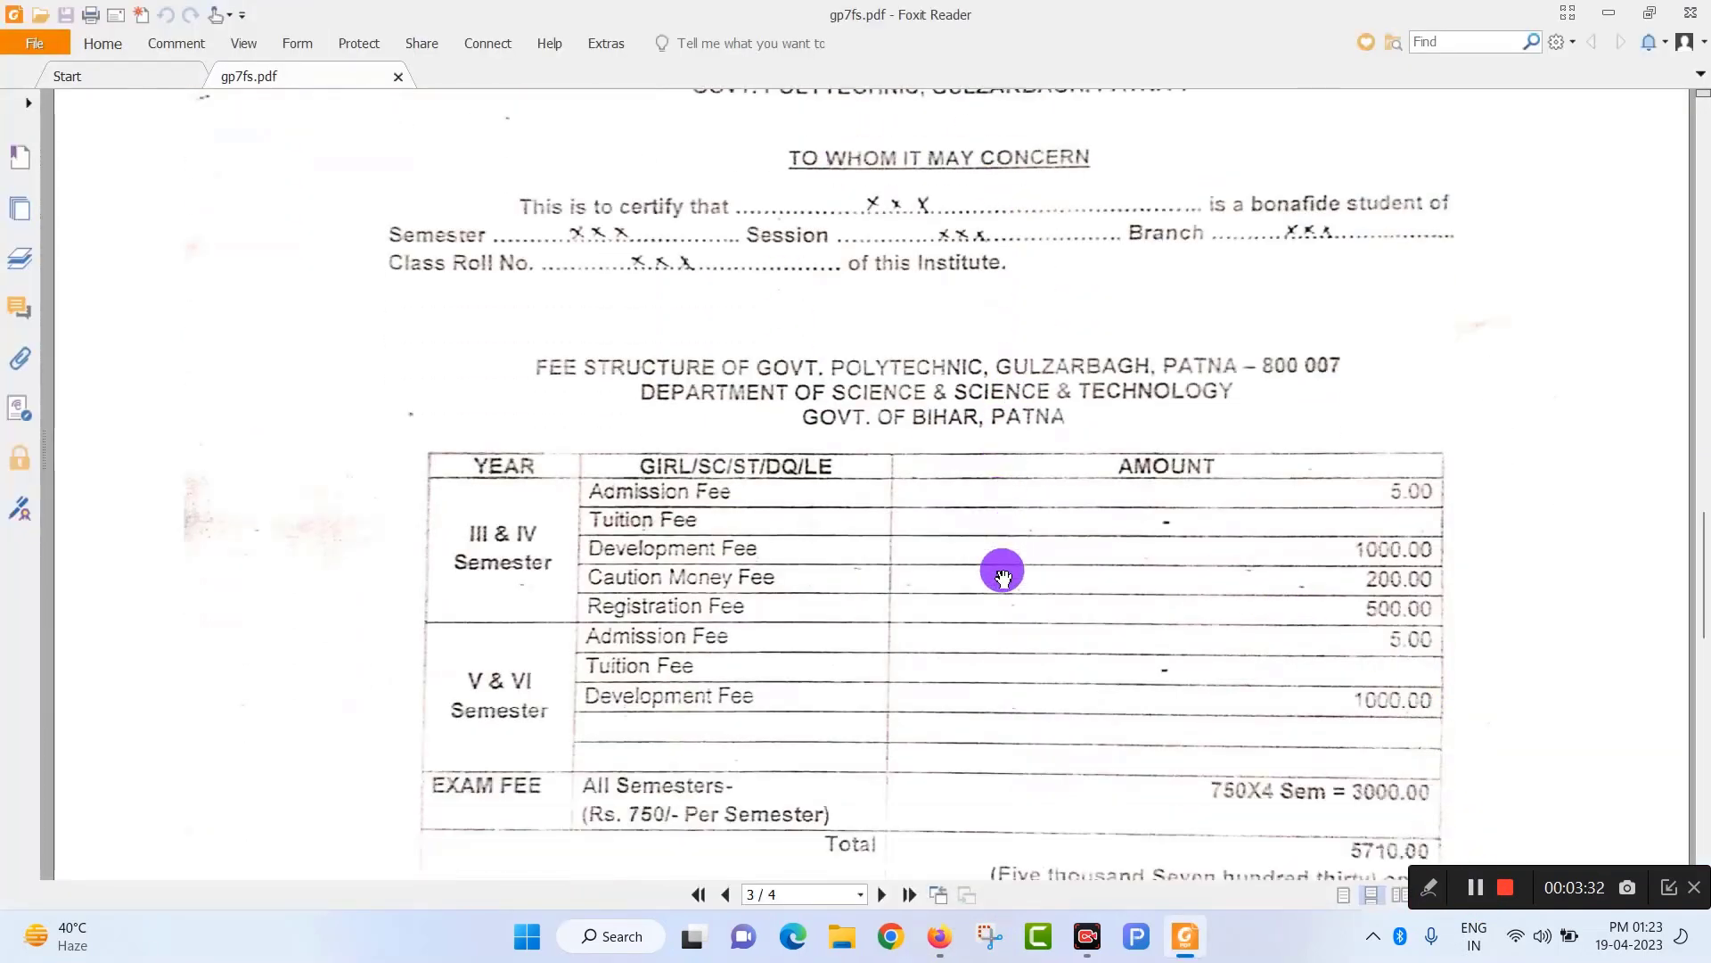
pyautogui.scroll(-3, 1003, 574)
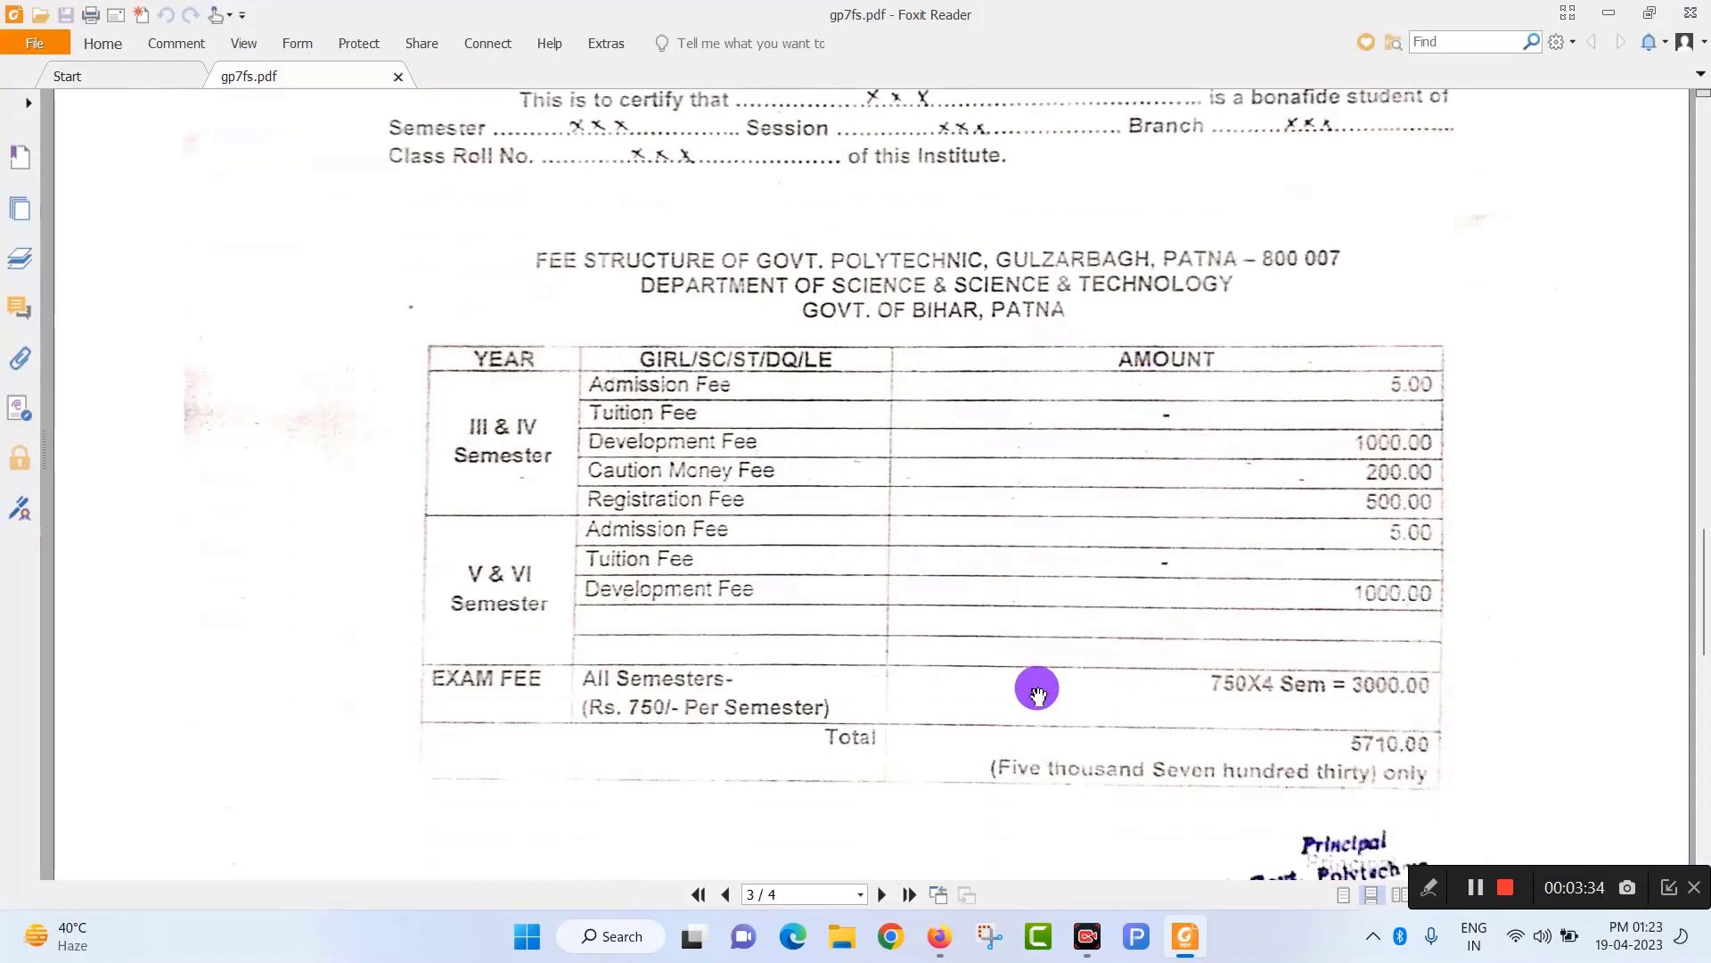
pyautogui.scroll(-10, 1037, 693)
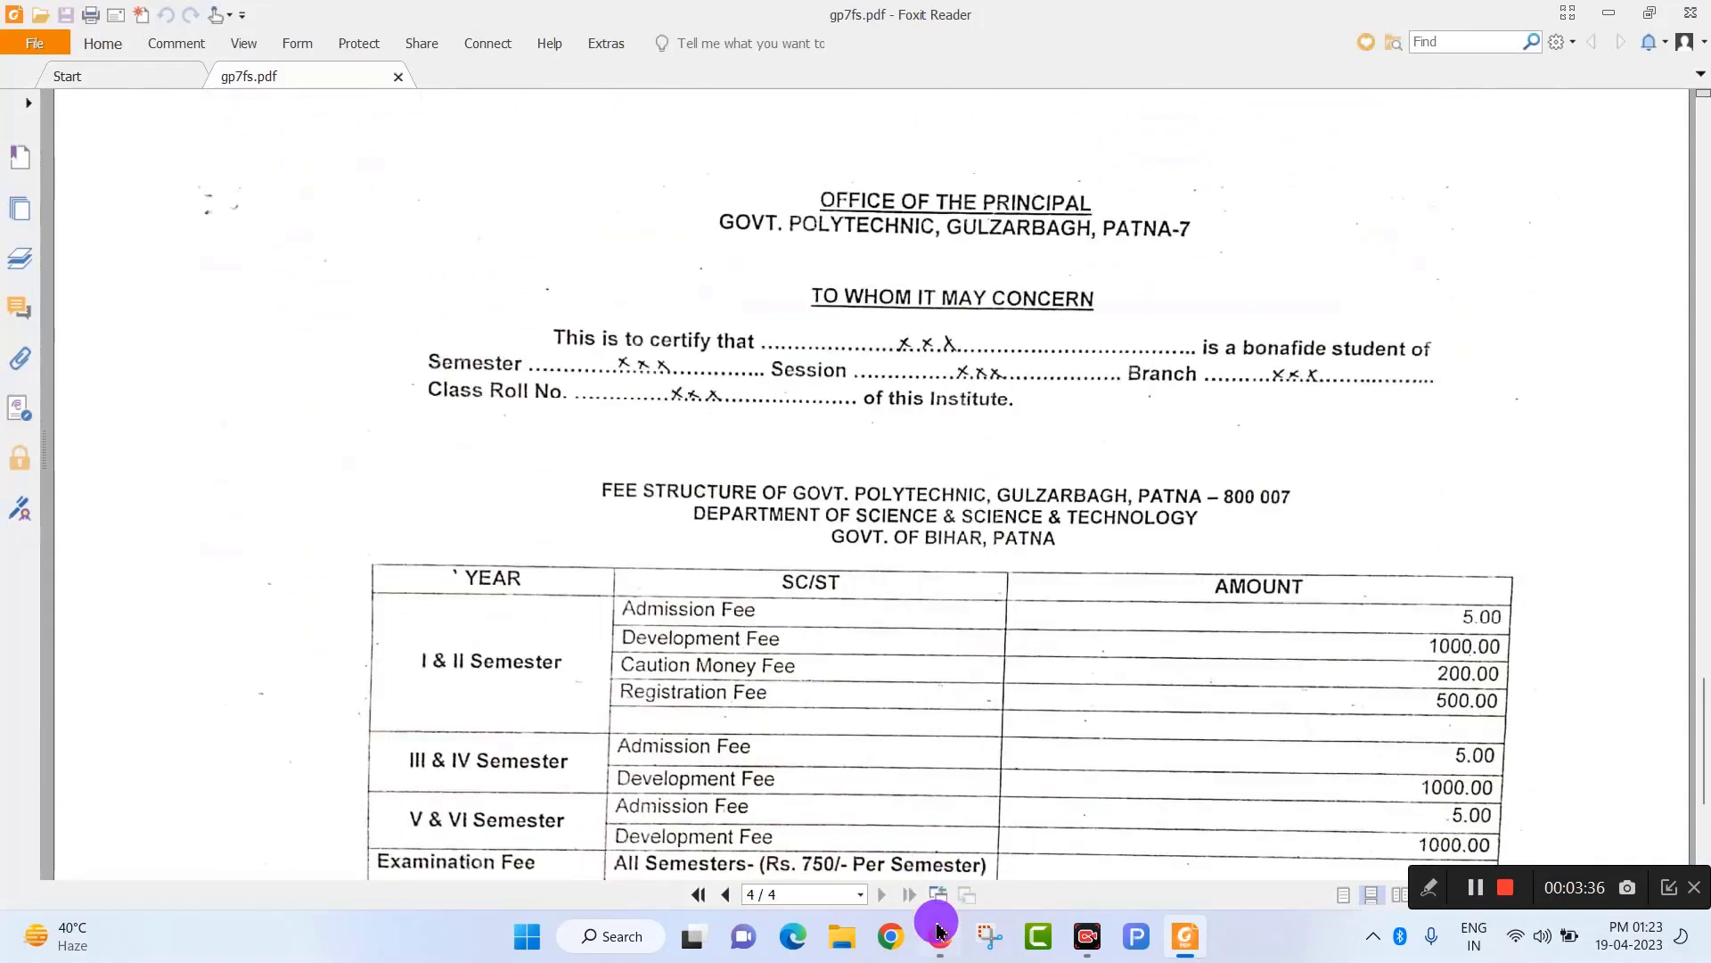
pyautogui.click(938, 930)
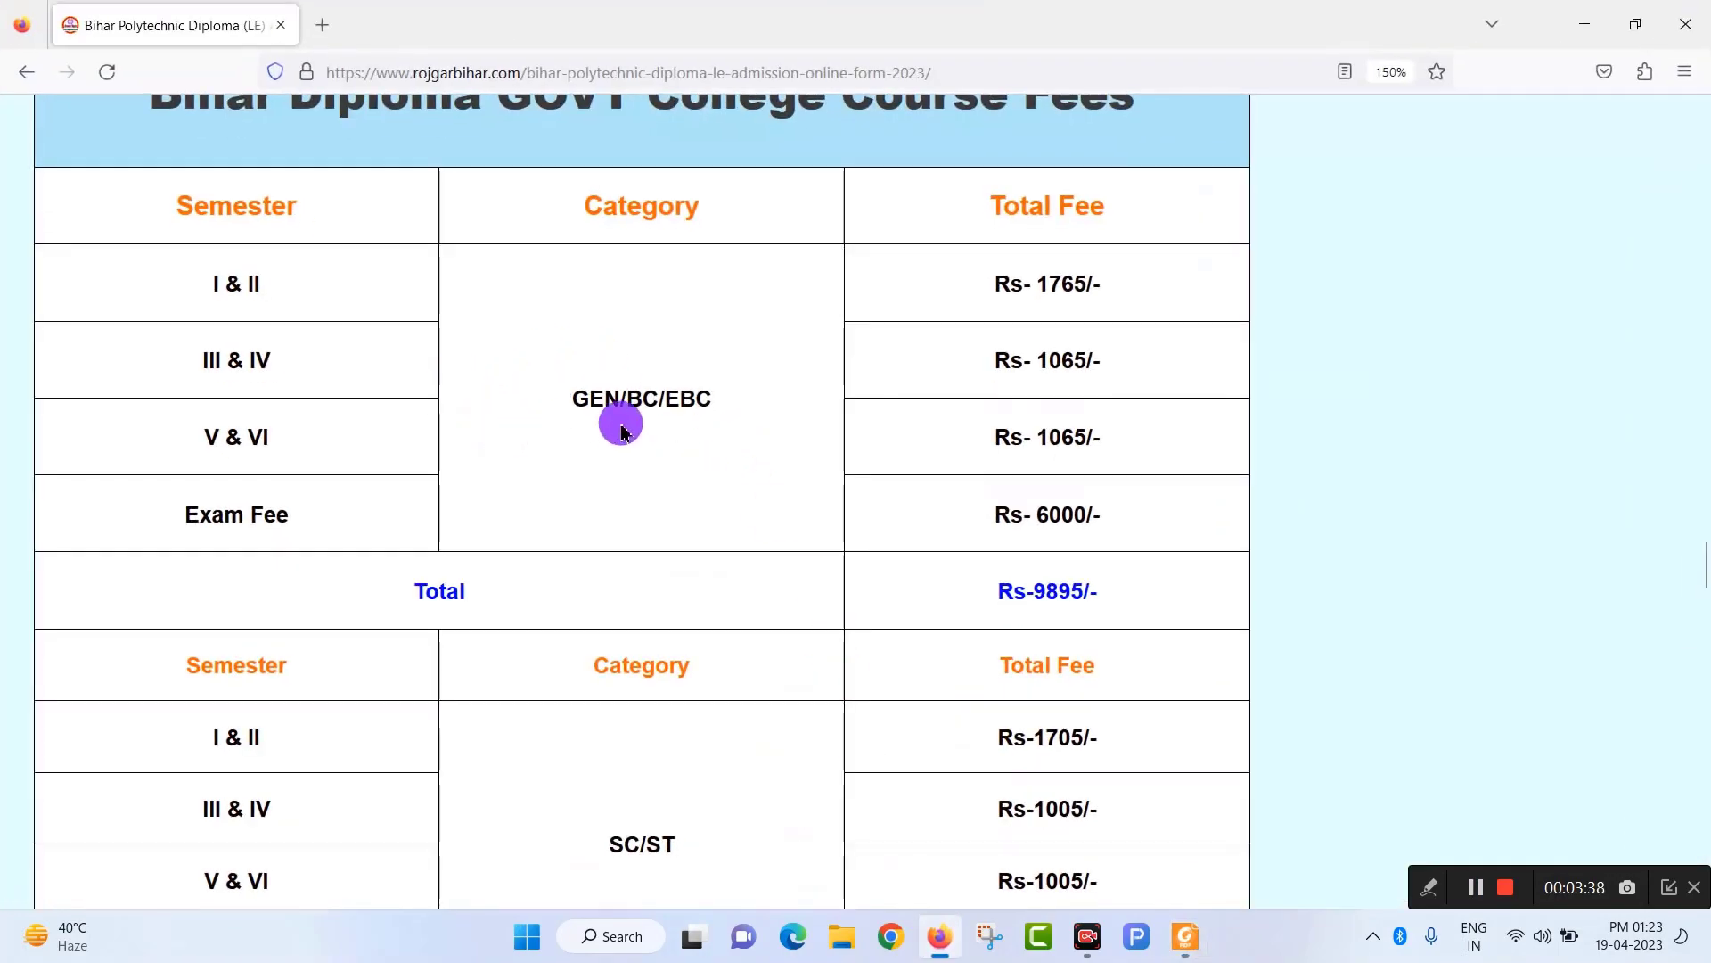
# Recheck gp7fs.pdf against the Firefox fees table showing SC/ST I & II Rs-1705/-.
pyautogui.click(1187, 934)
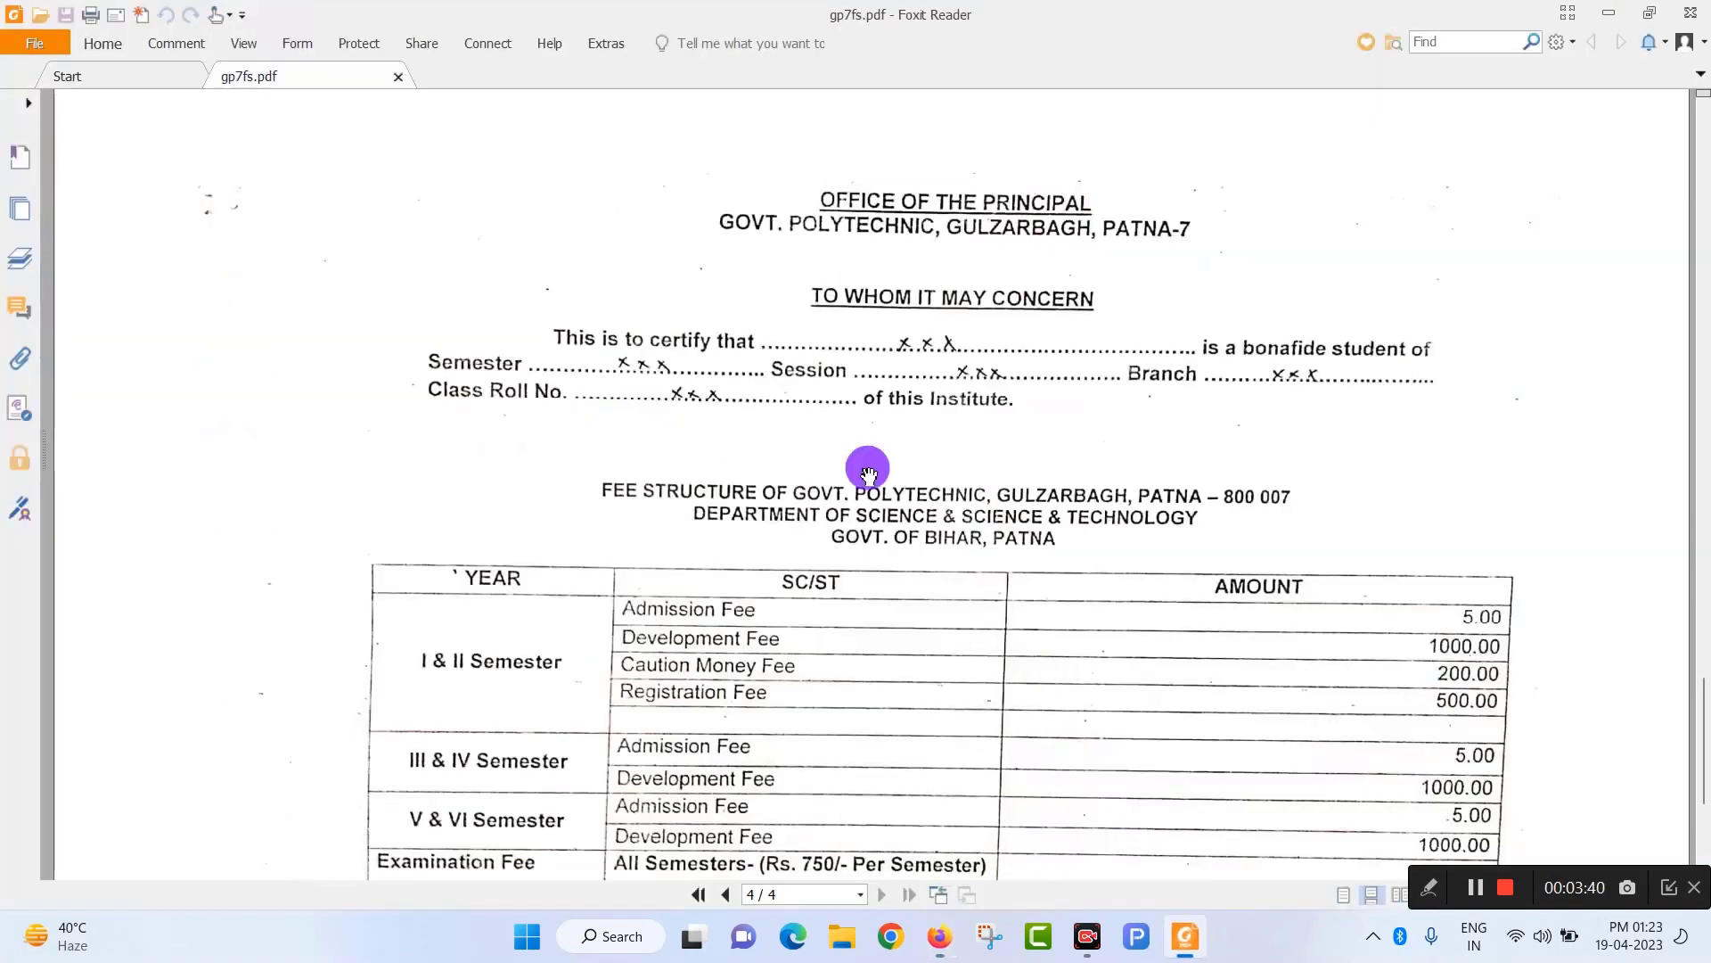
pyautogui.scroll(-4, 974, 714)
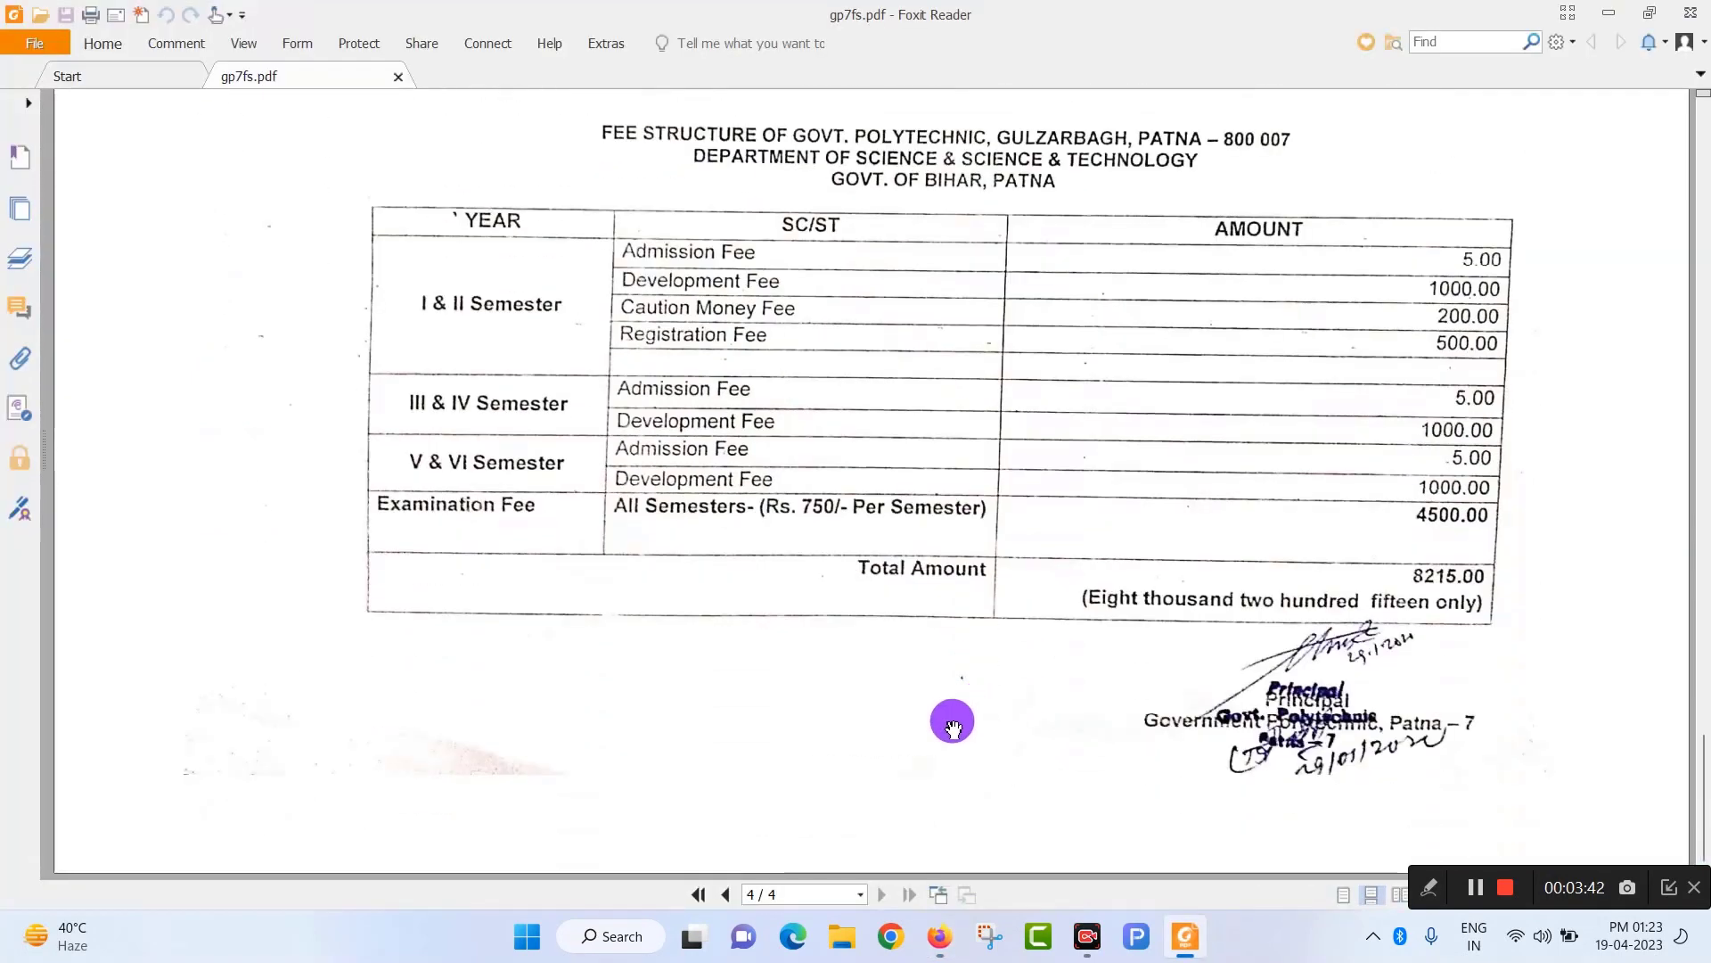
pyautogui.scroll(4, 952, 724)
pyautogui.click(940, 934)
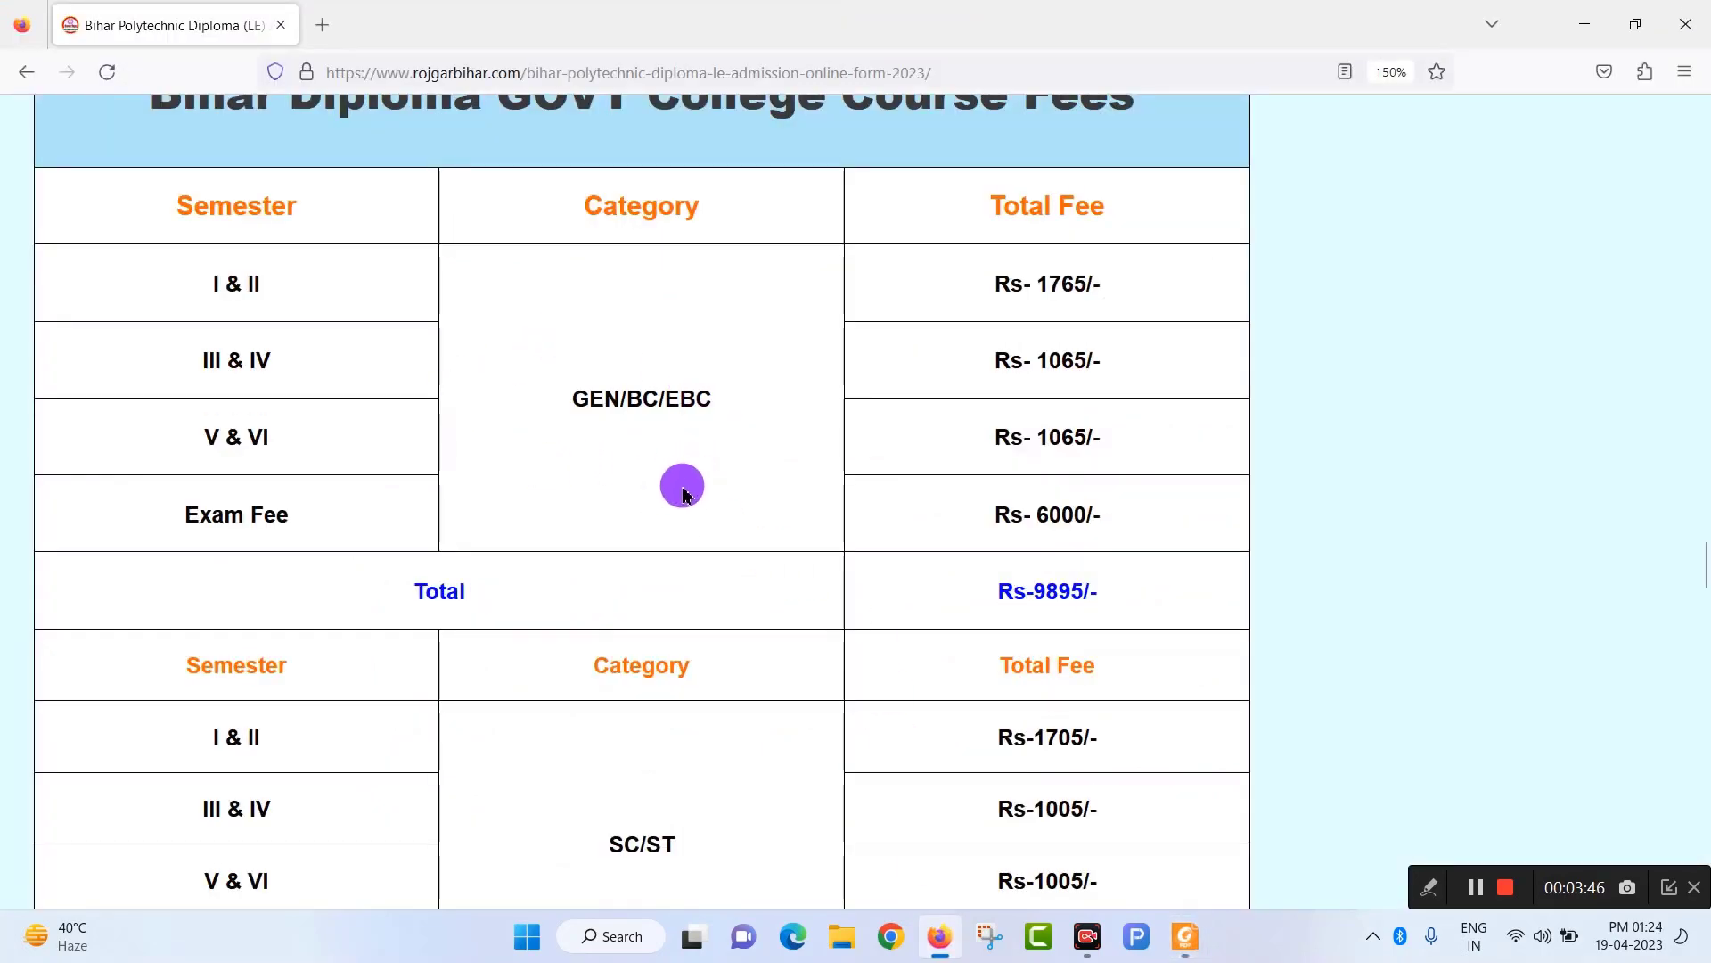
# Compare with gp7fs.pdf, then scroll Firefox to the SC/ST rows: exam fee Rs-4500/-, total Rs-8215/-.
pyautogui.scroll(2, 336, 374)
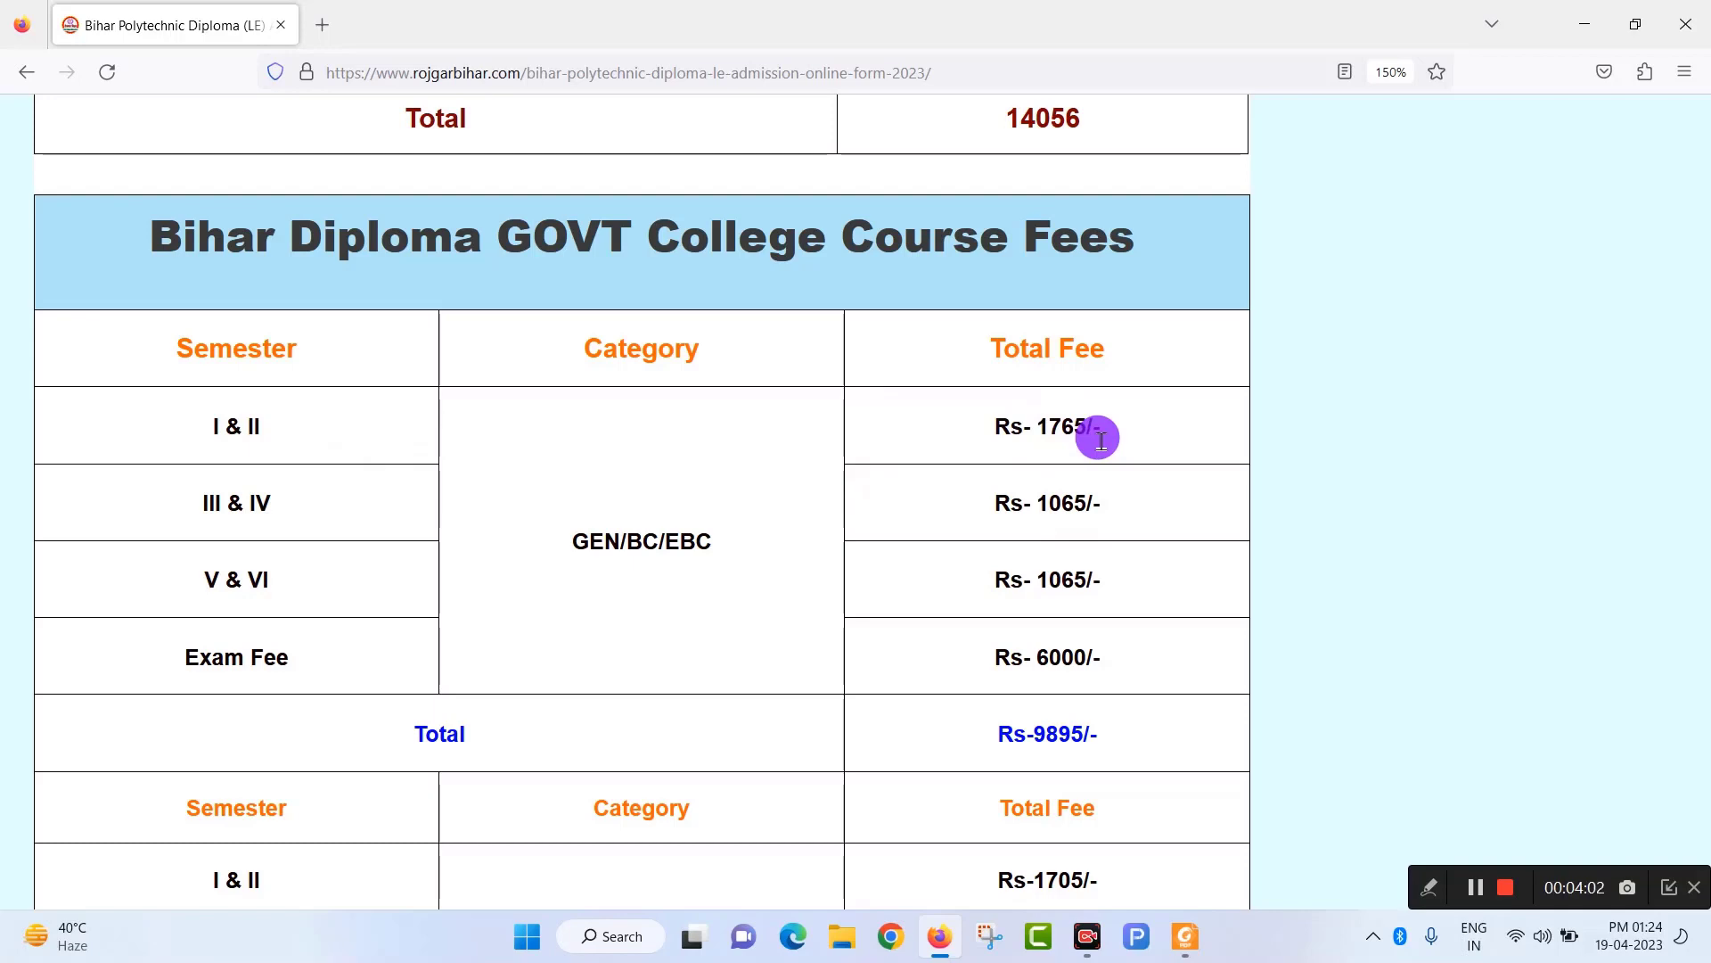
pyautogui.click(1185, 936)
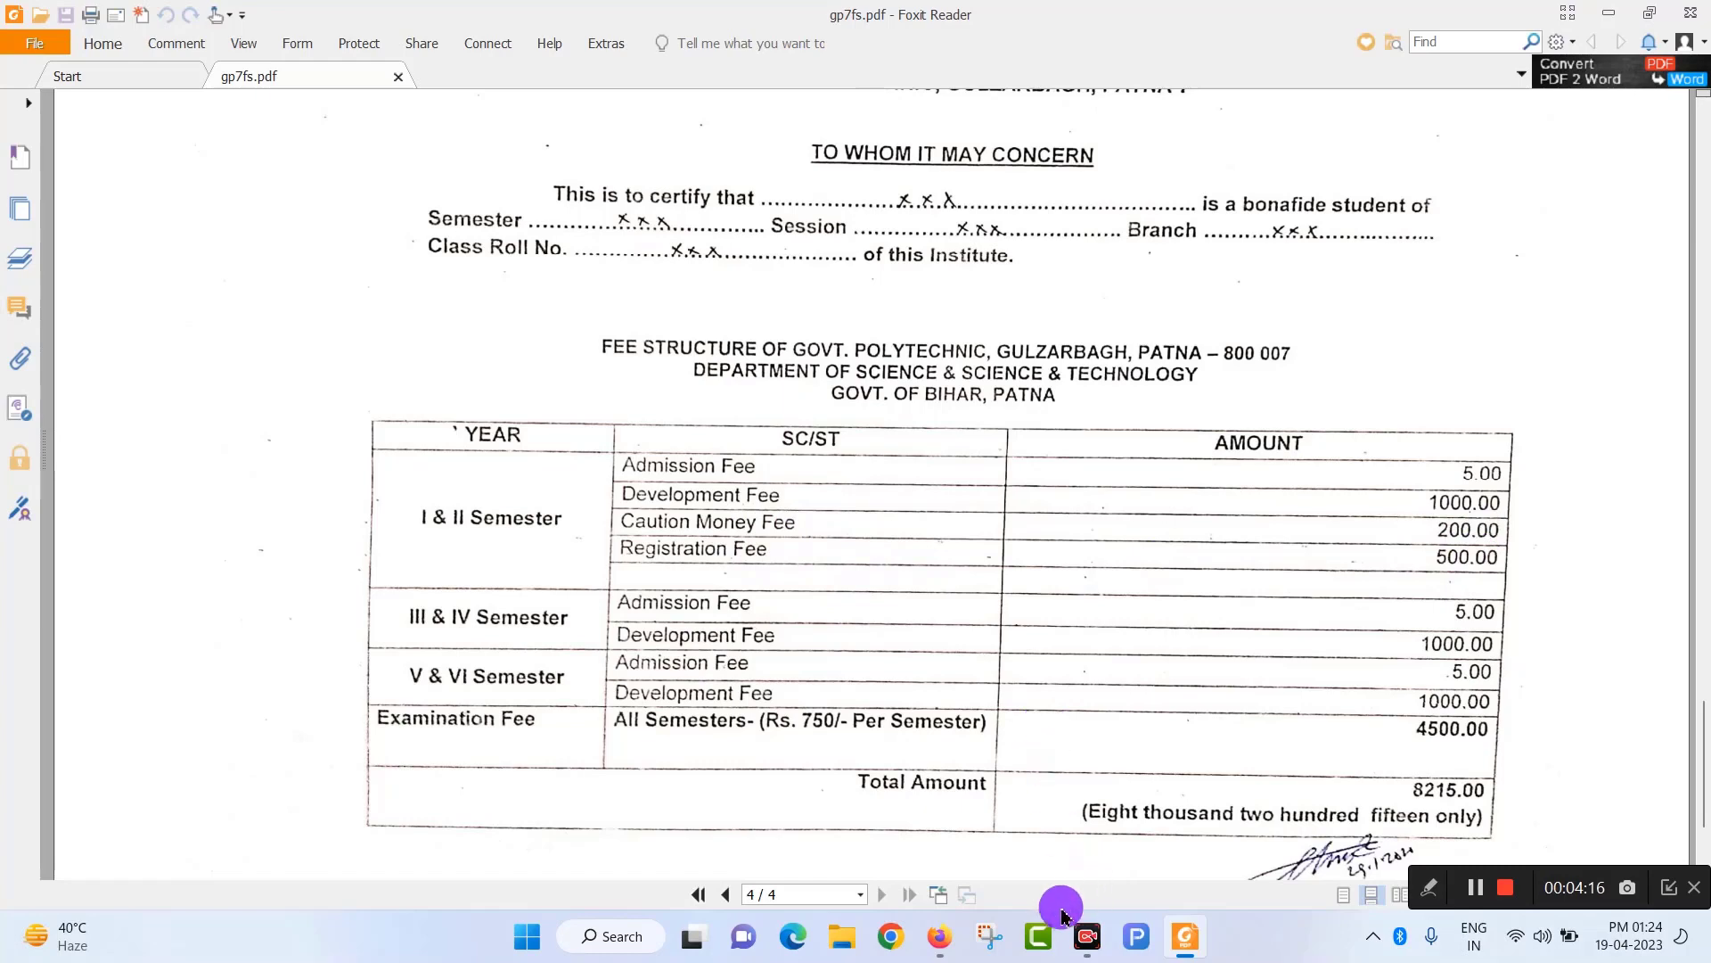
pyautogui.click(939, 936)
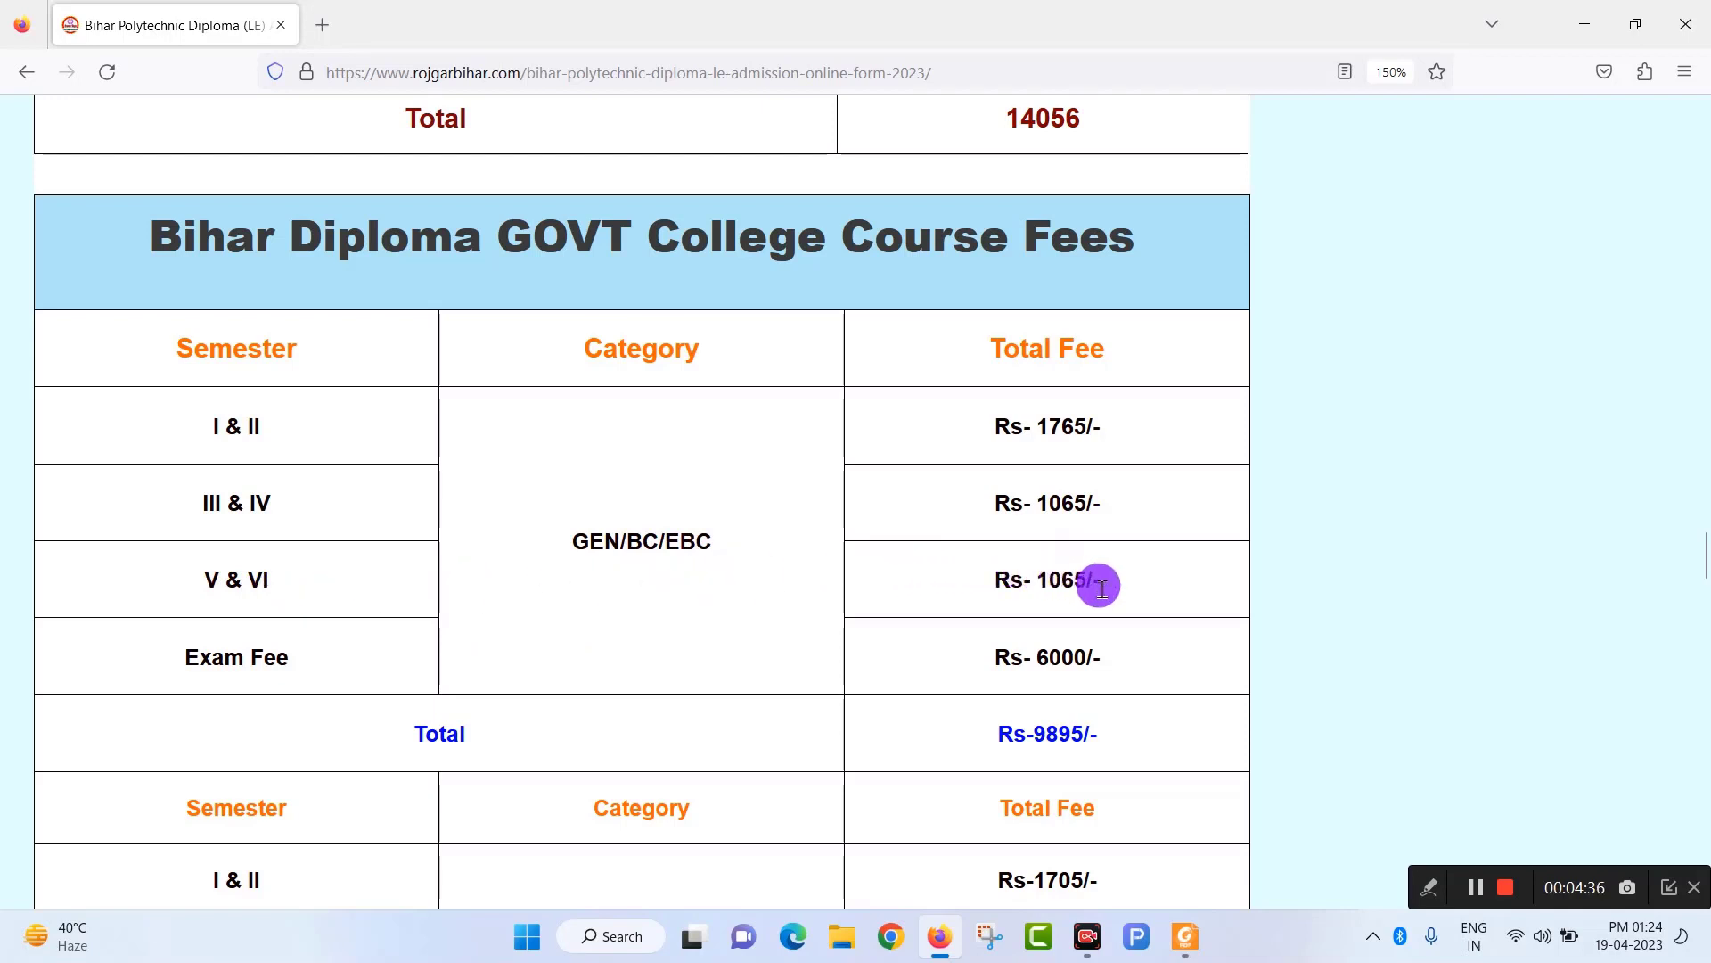
pyautogui.scroll(-1, 1102, 588)
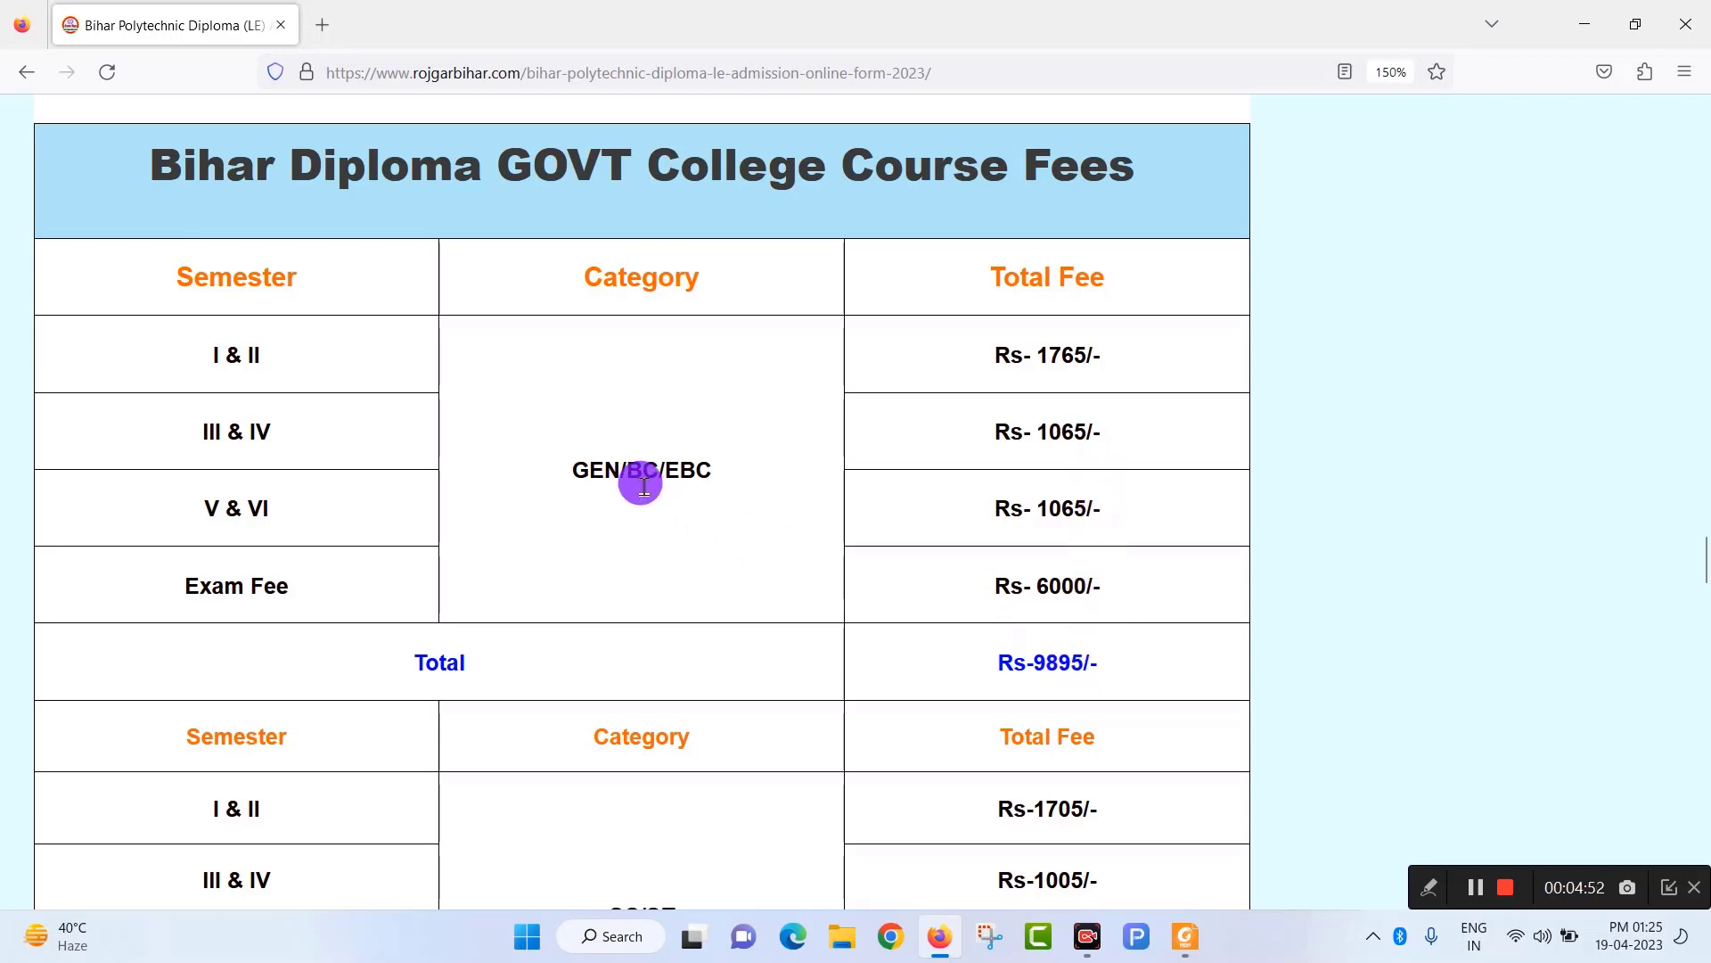
pyautogui.scroll(-3, 913, 579)
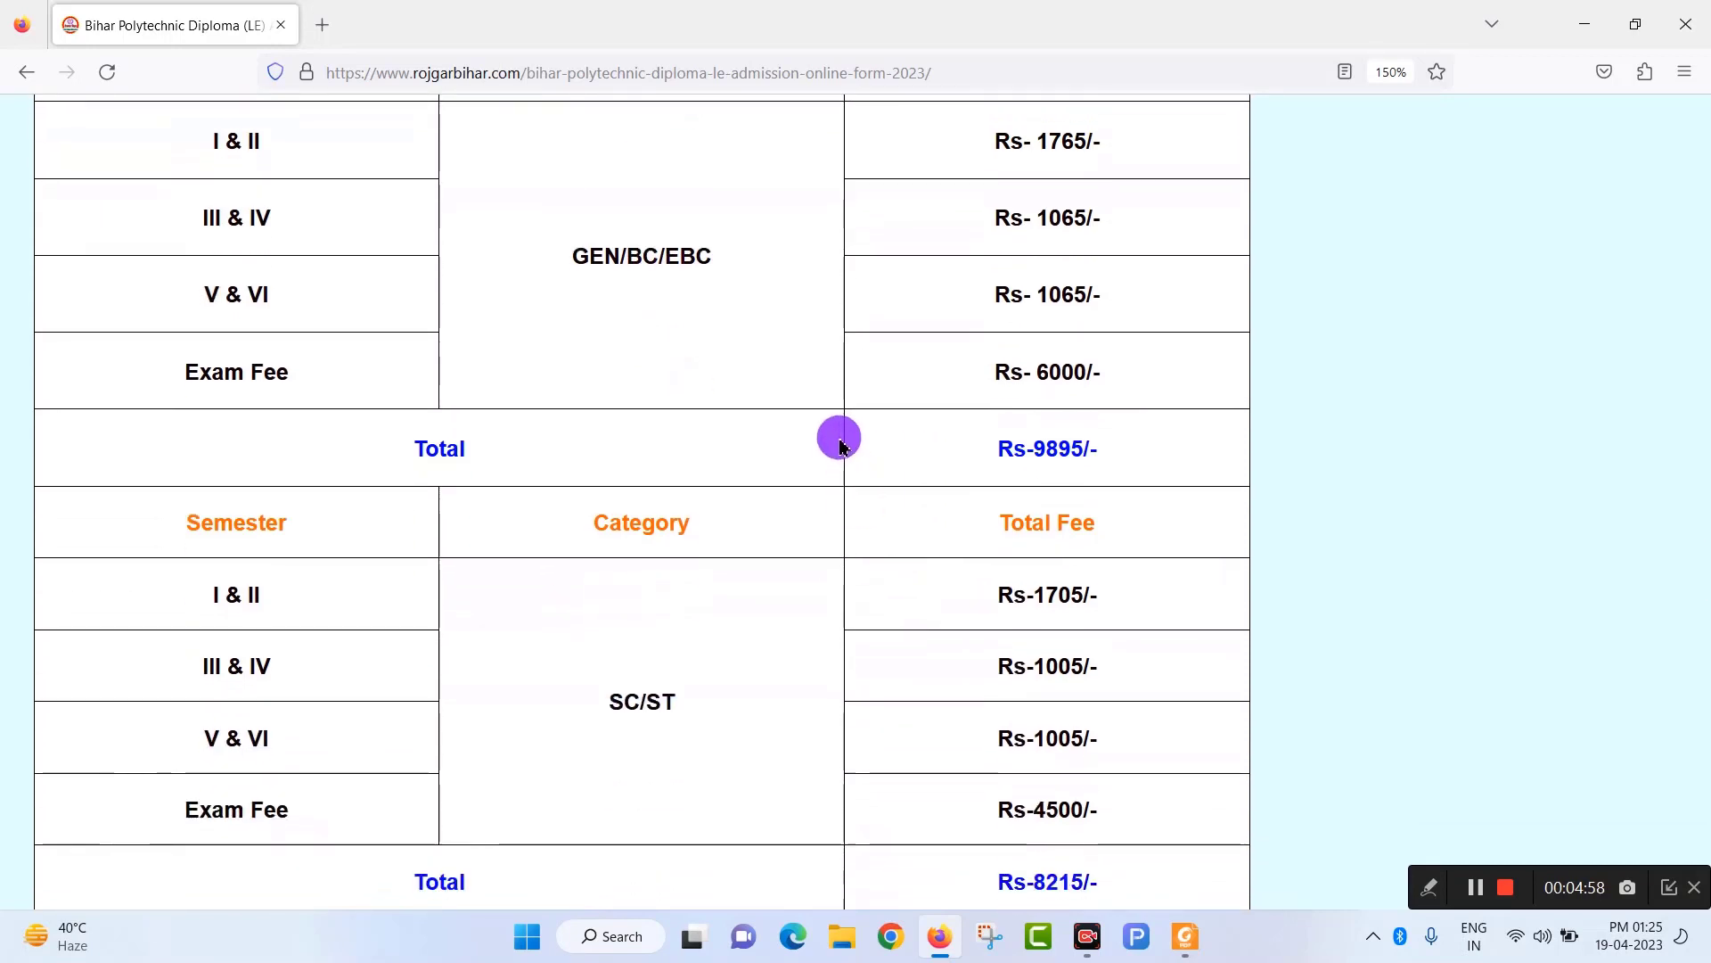
# Revisit Admission Seat Details, then scroll down to PVT Colleges Fees (2.20 Lakh) and Exam Pattern 2023.
pyautogui.scroll(-3, 840, 446)
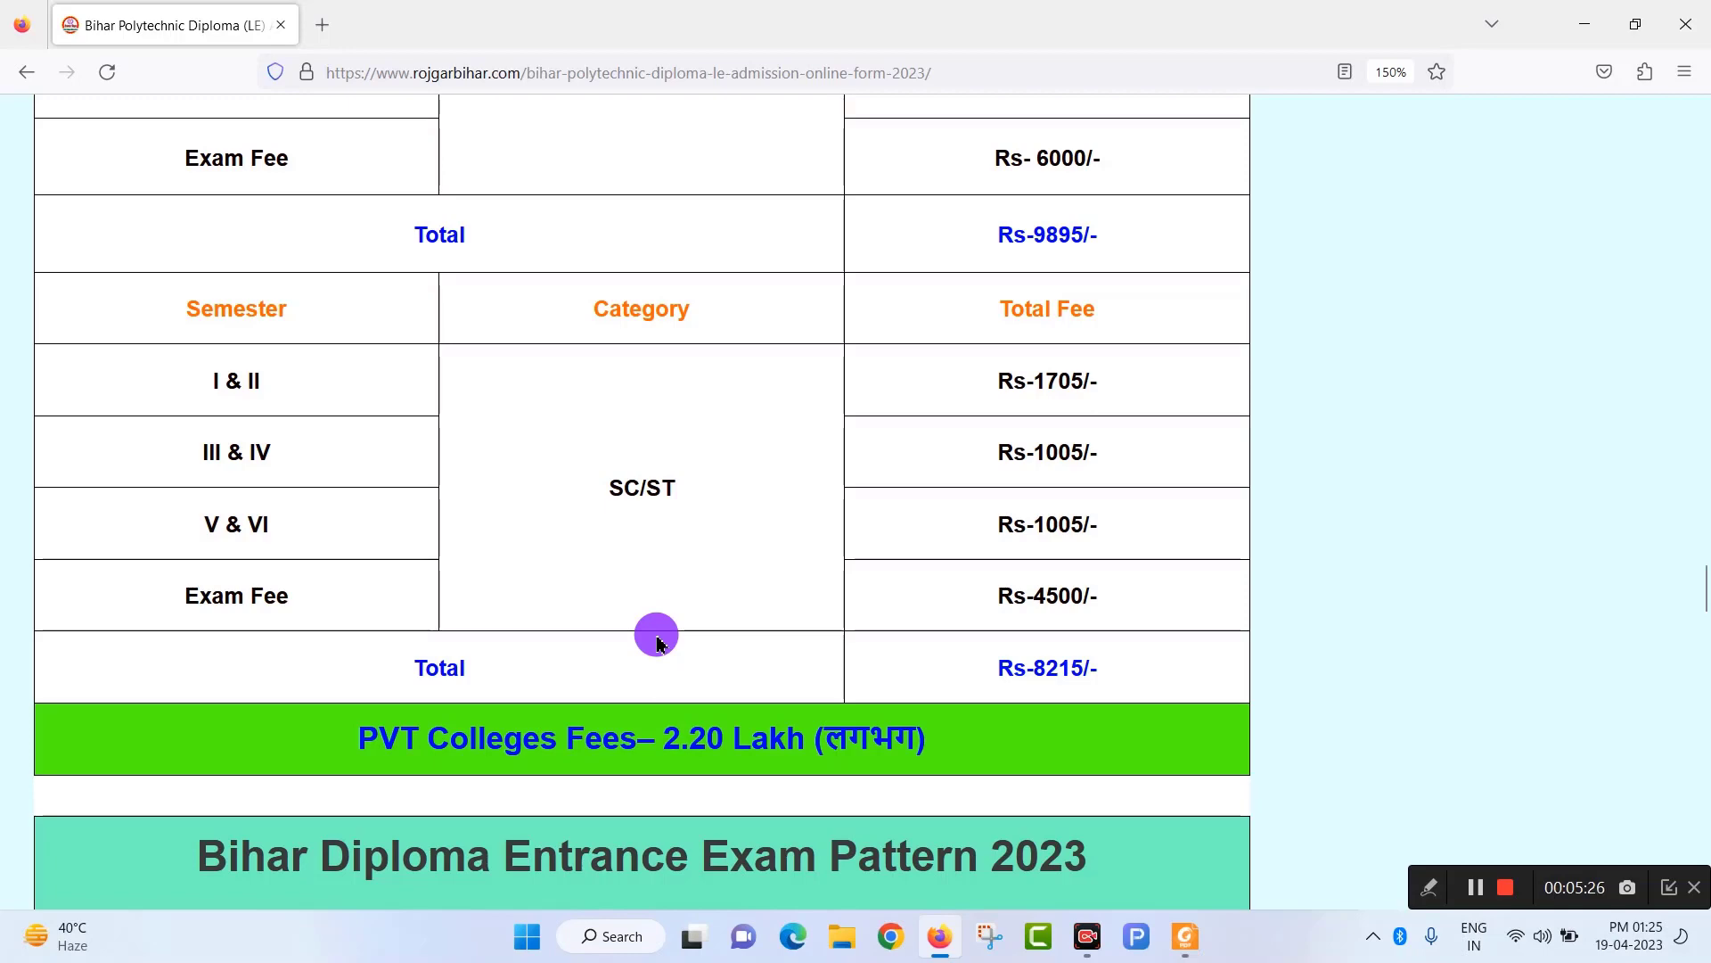
pyautogui.scroll(10, 660, 641)
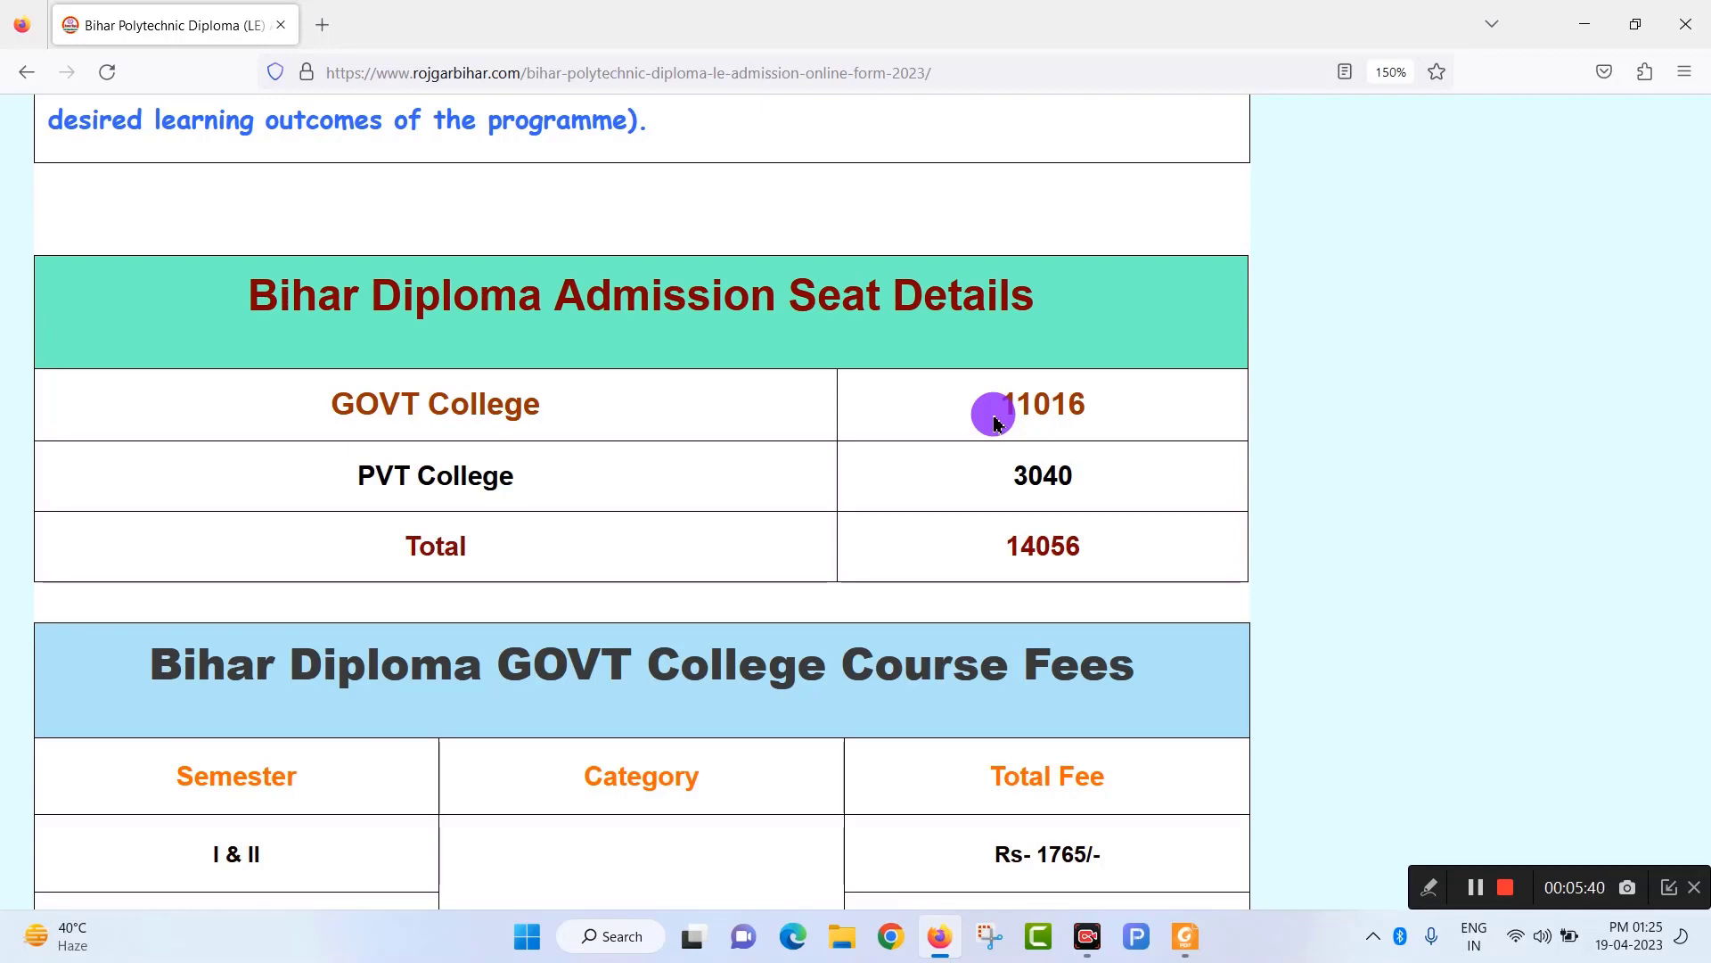
pyautogui.scroll(-10, 996, 423)
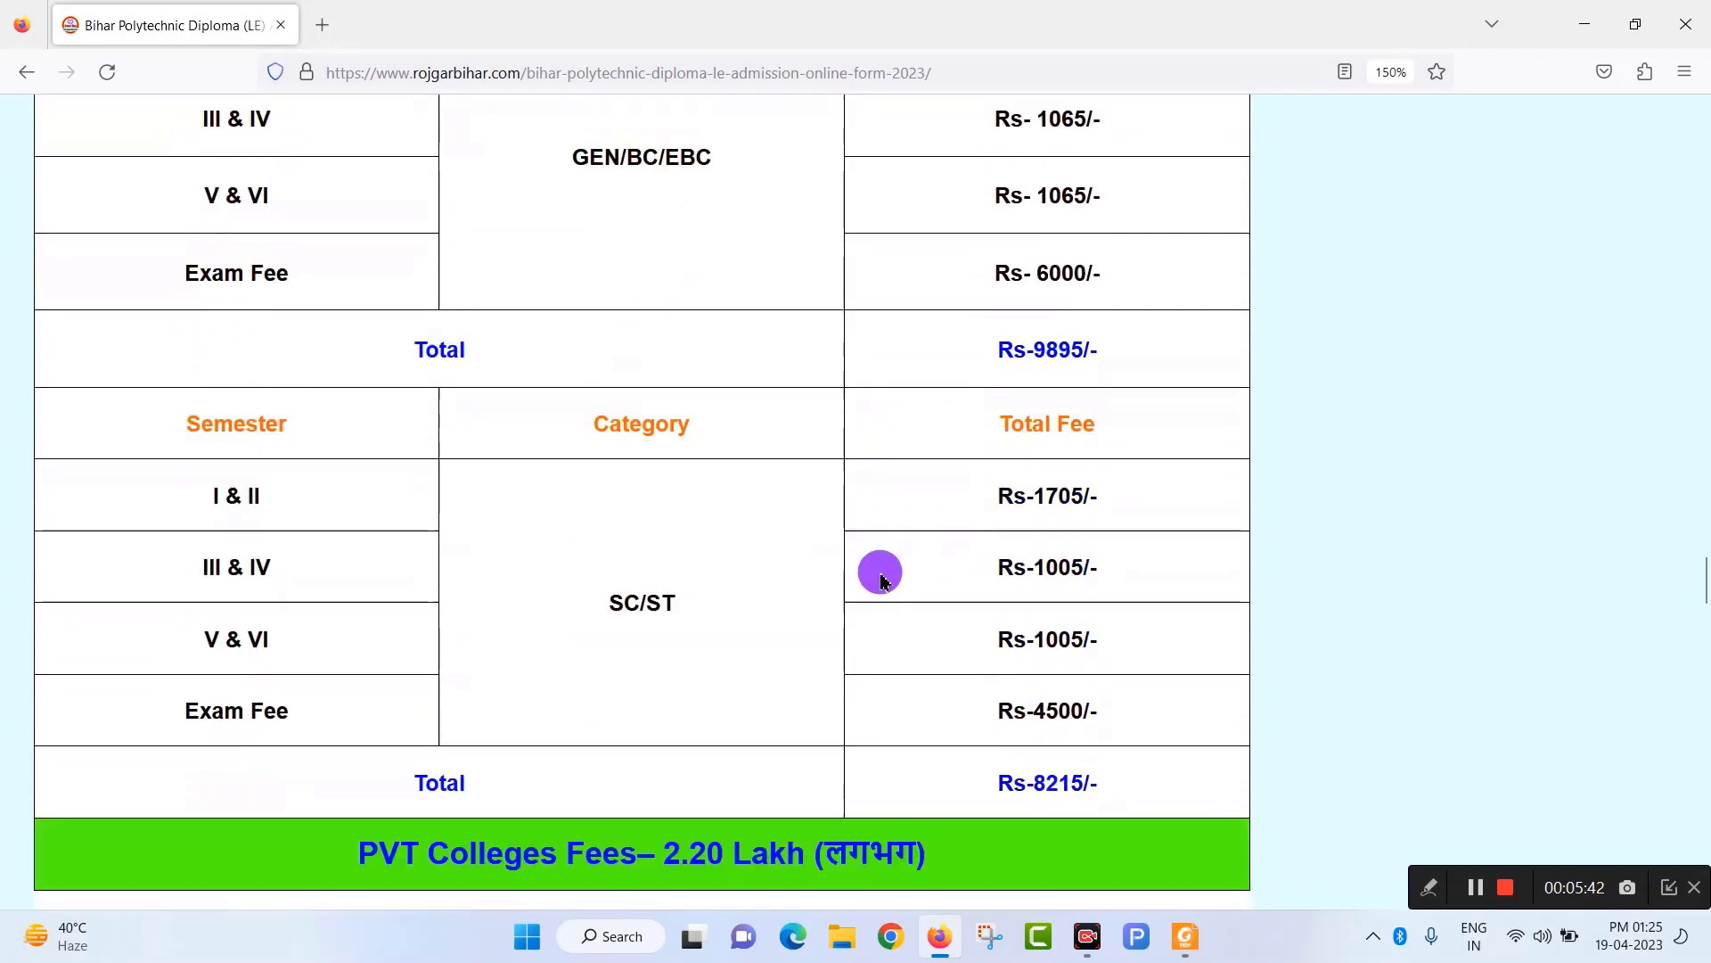
pyautogui.scroll(-2, 878, 581)
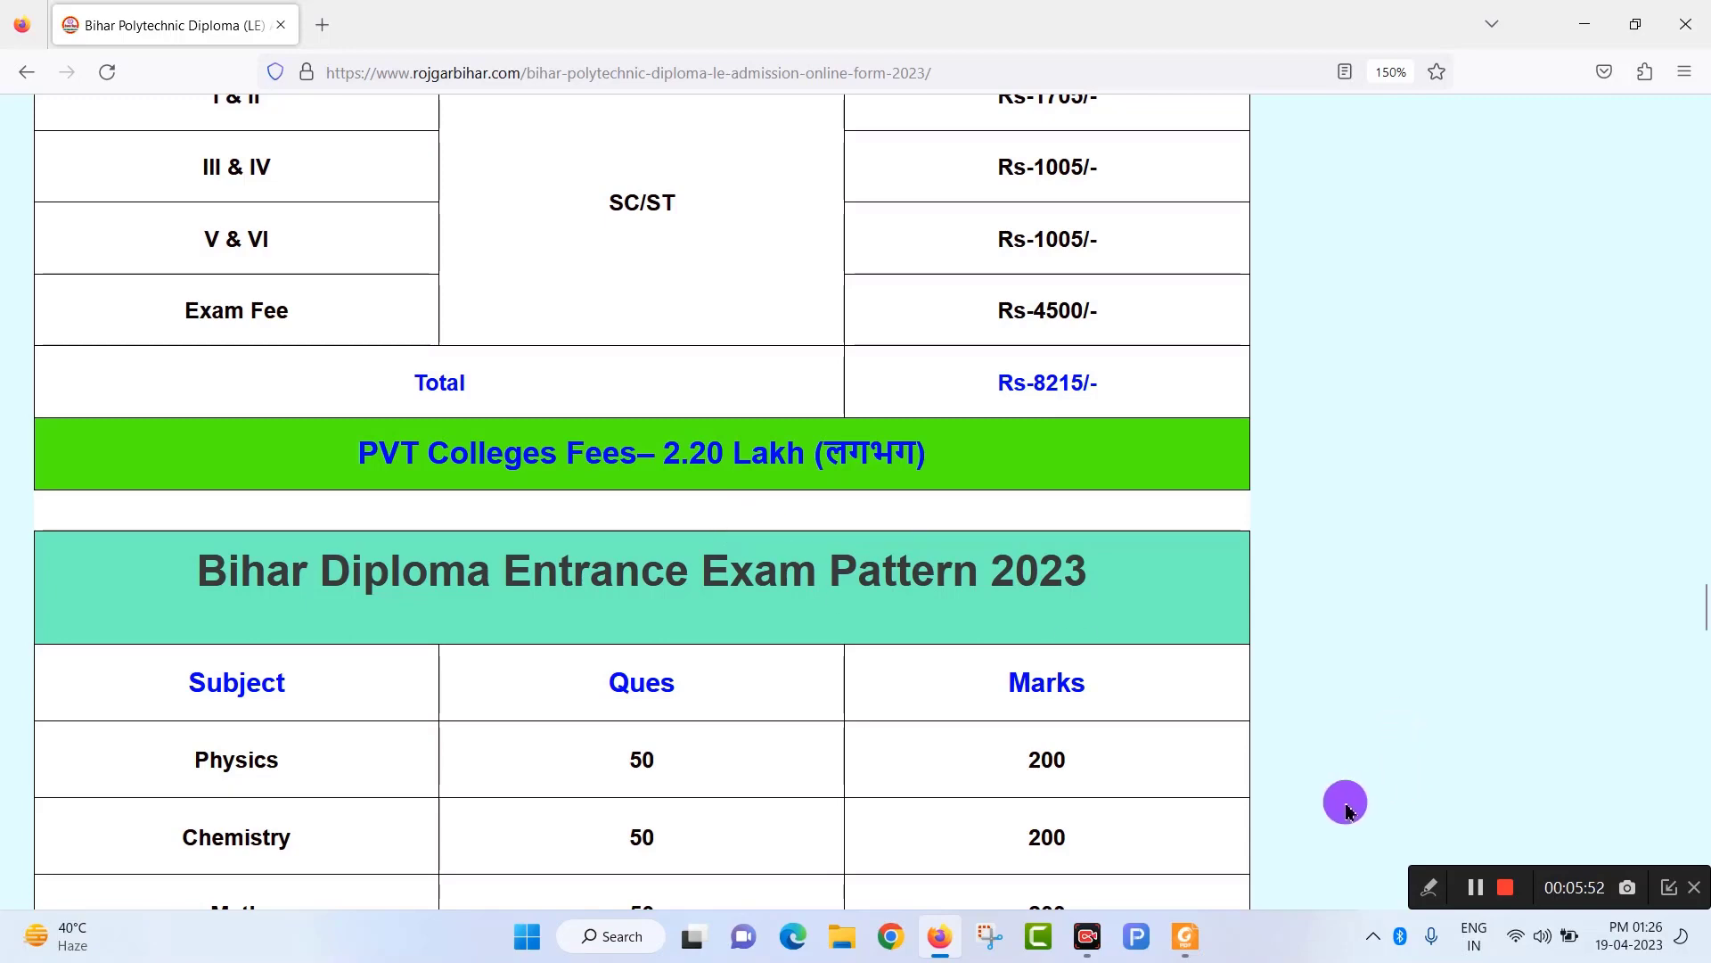
# Read the nsit.in dip-fee PDF, including ₹500 internal exam fees, then return to the rojgarbihar page.
pyautogui.click(1475, 889)
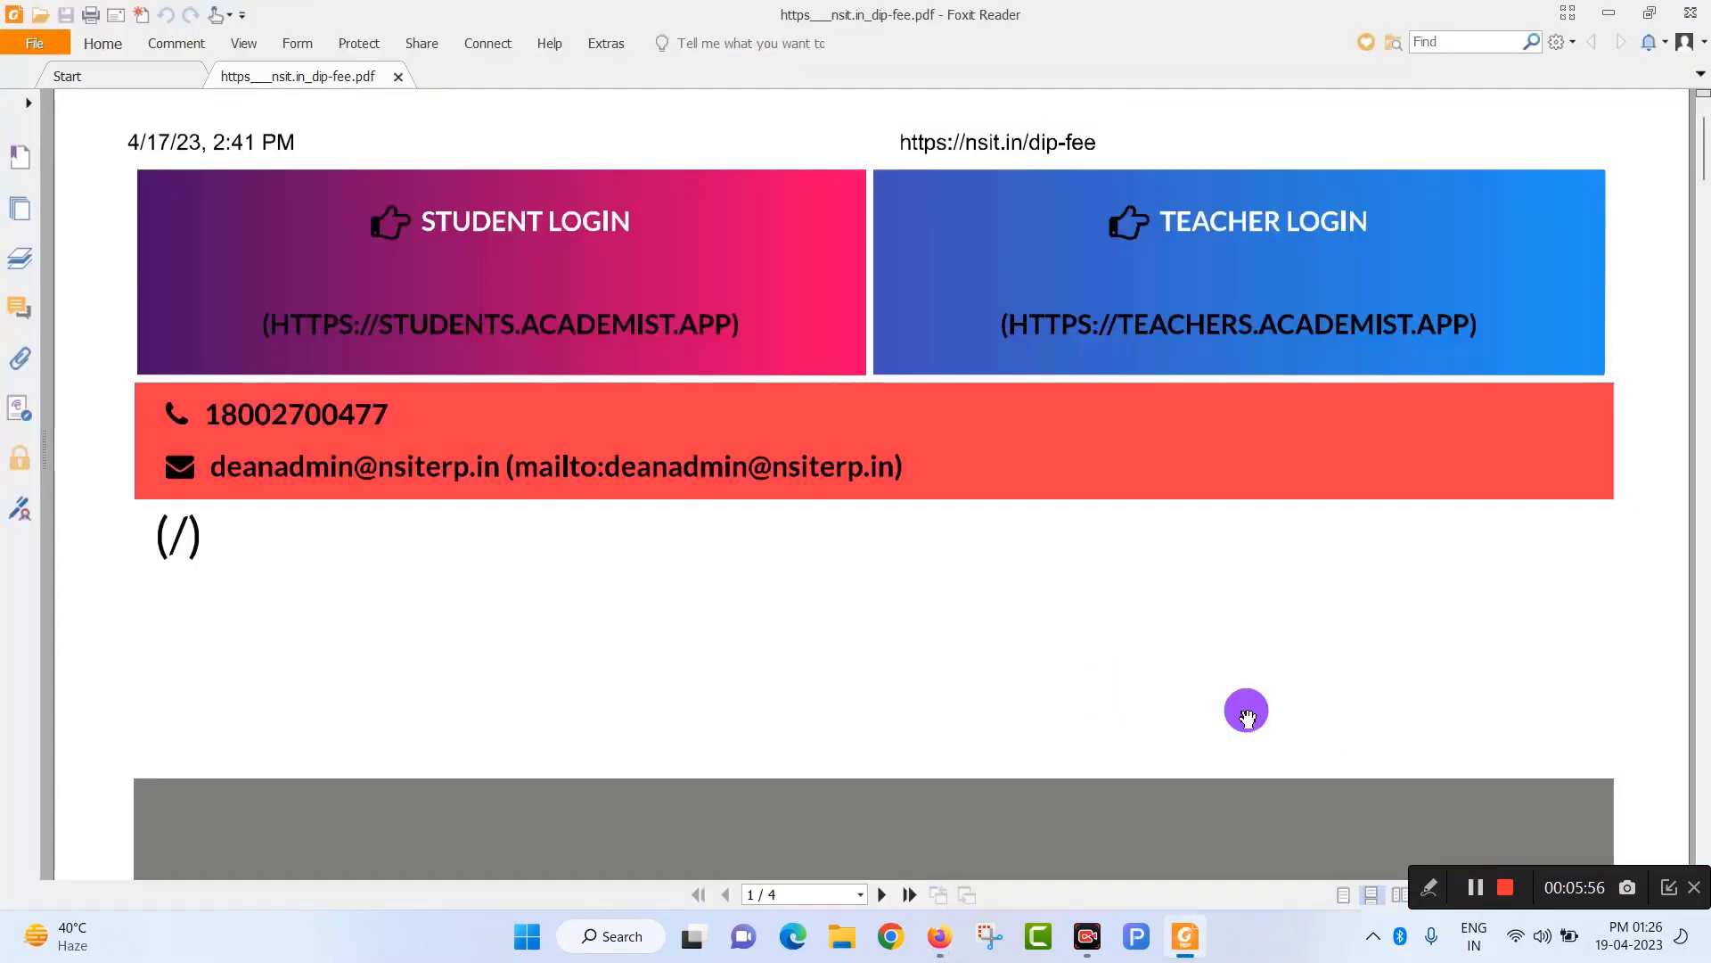
pyautogui.scroll(-5, 767, 647)
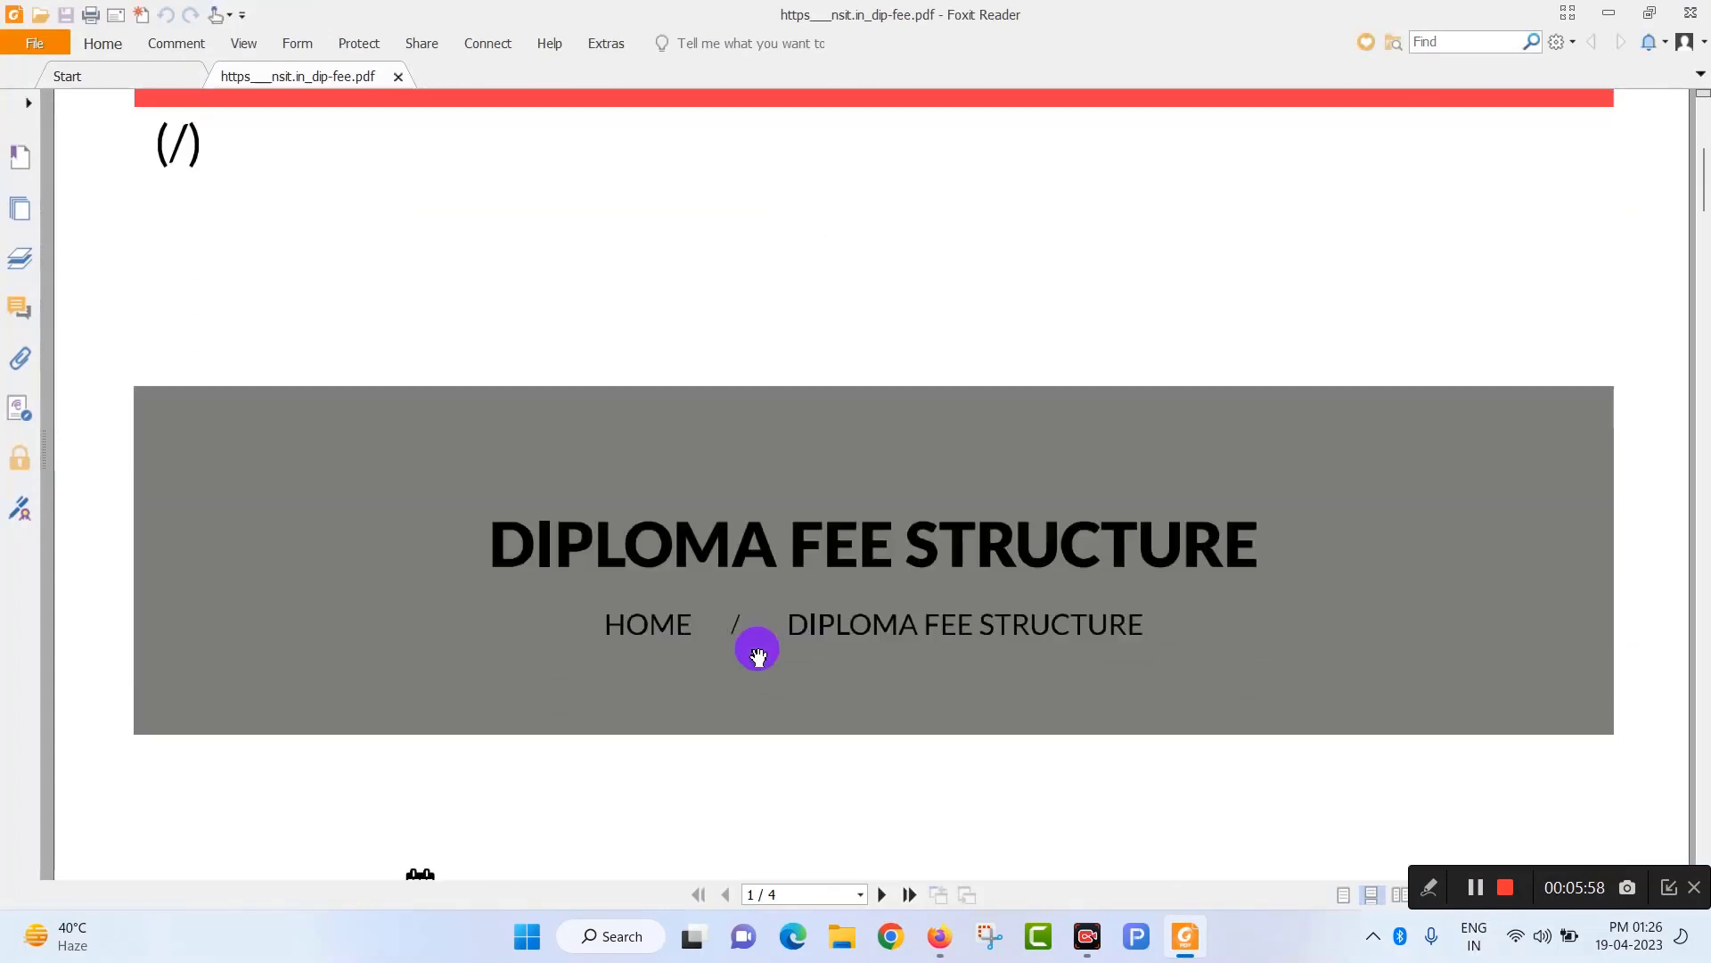
pyautogui.scroll(-3, 1069, 437)
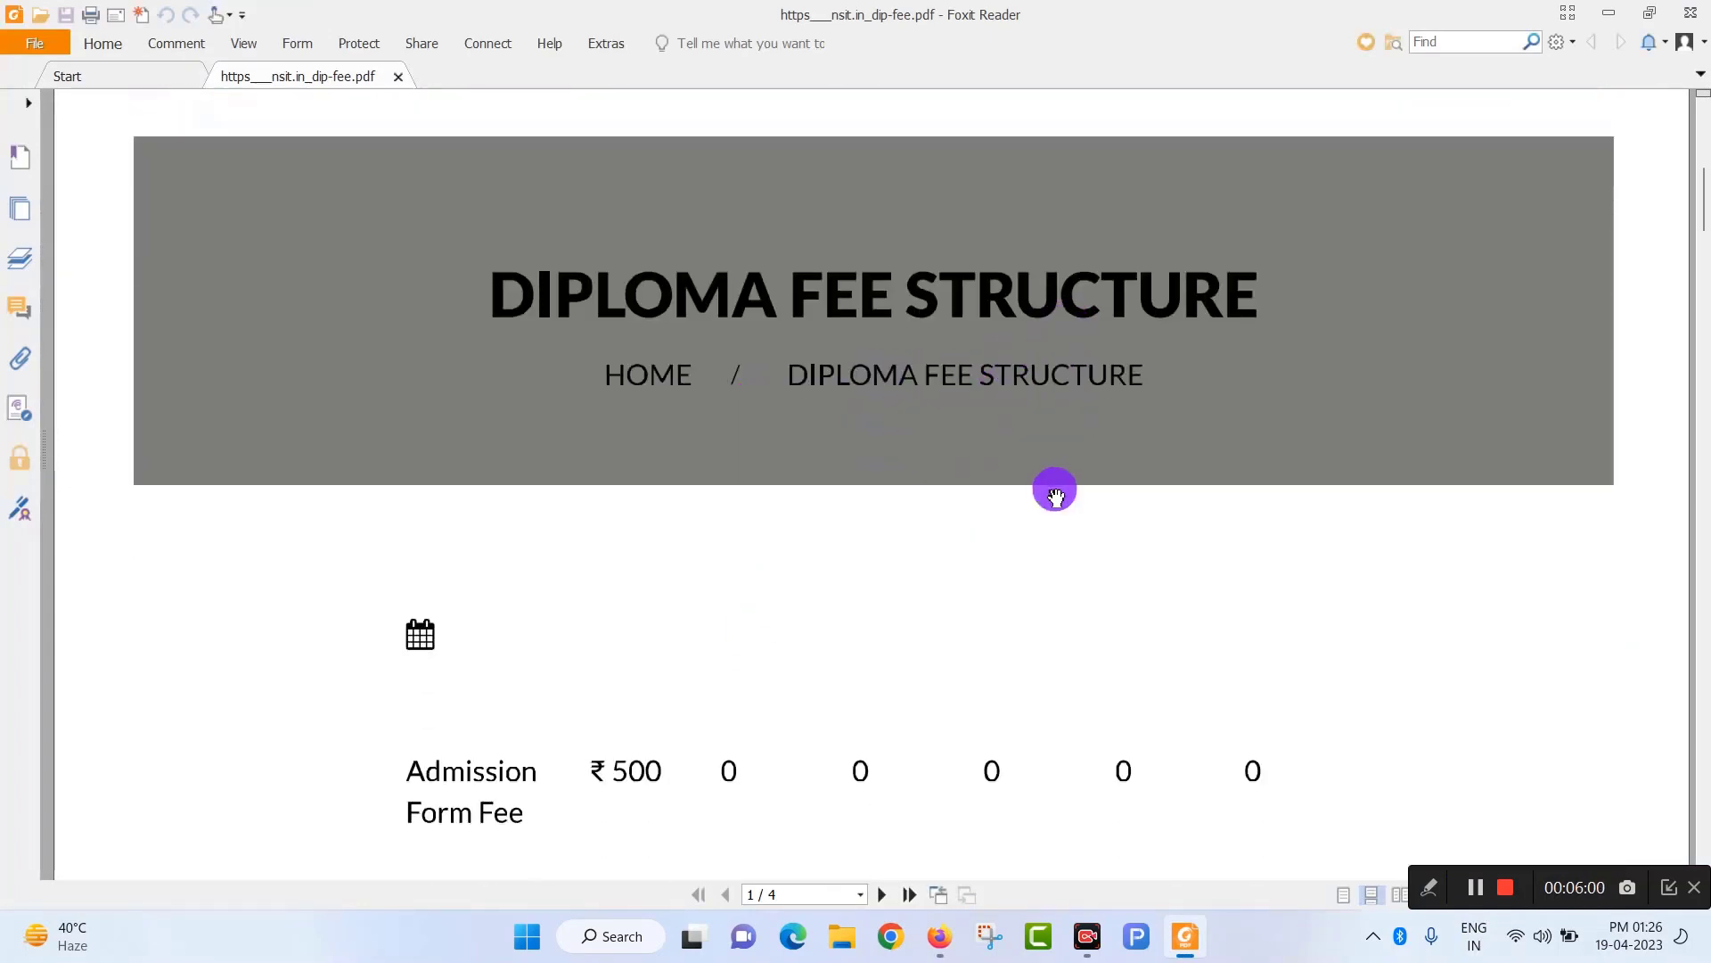
pyautogui.scroll(-1, 854, 504)
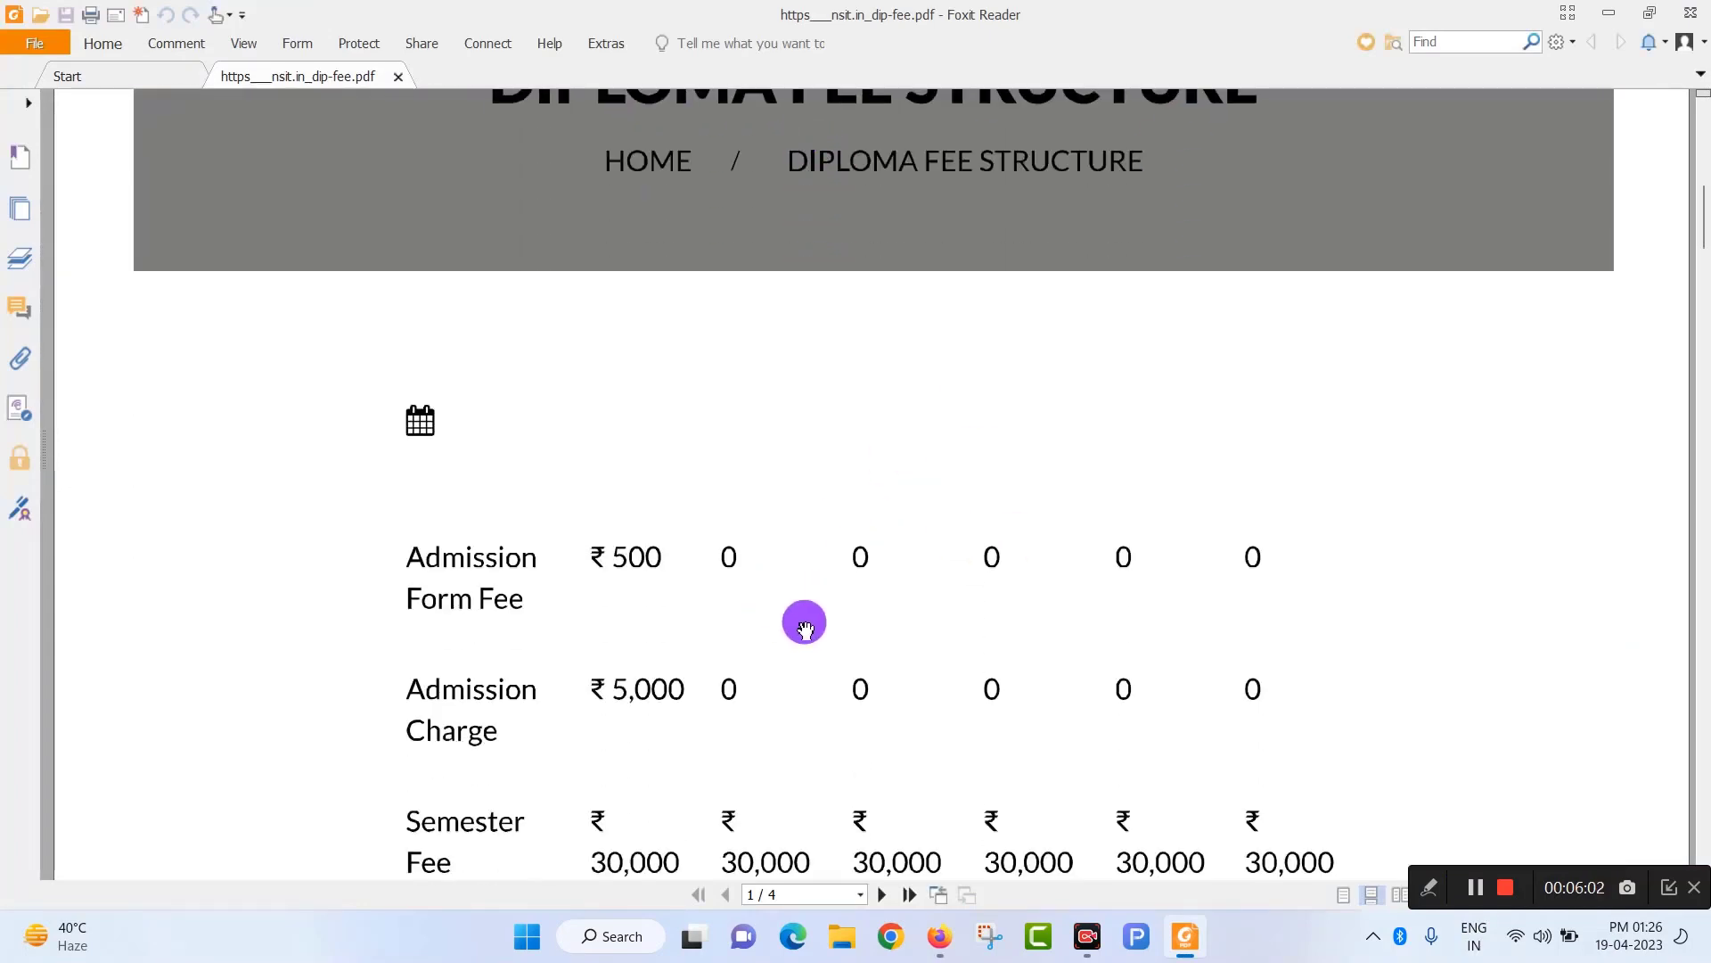
pyautogui.scroll(2, 802, 619)
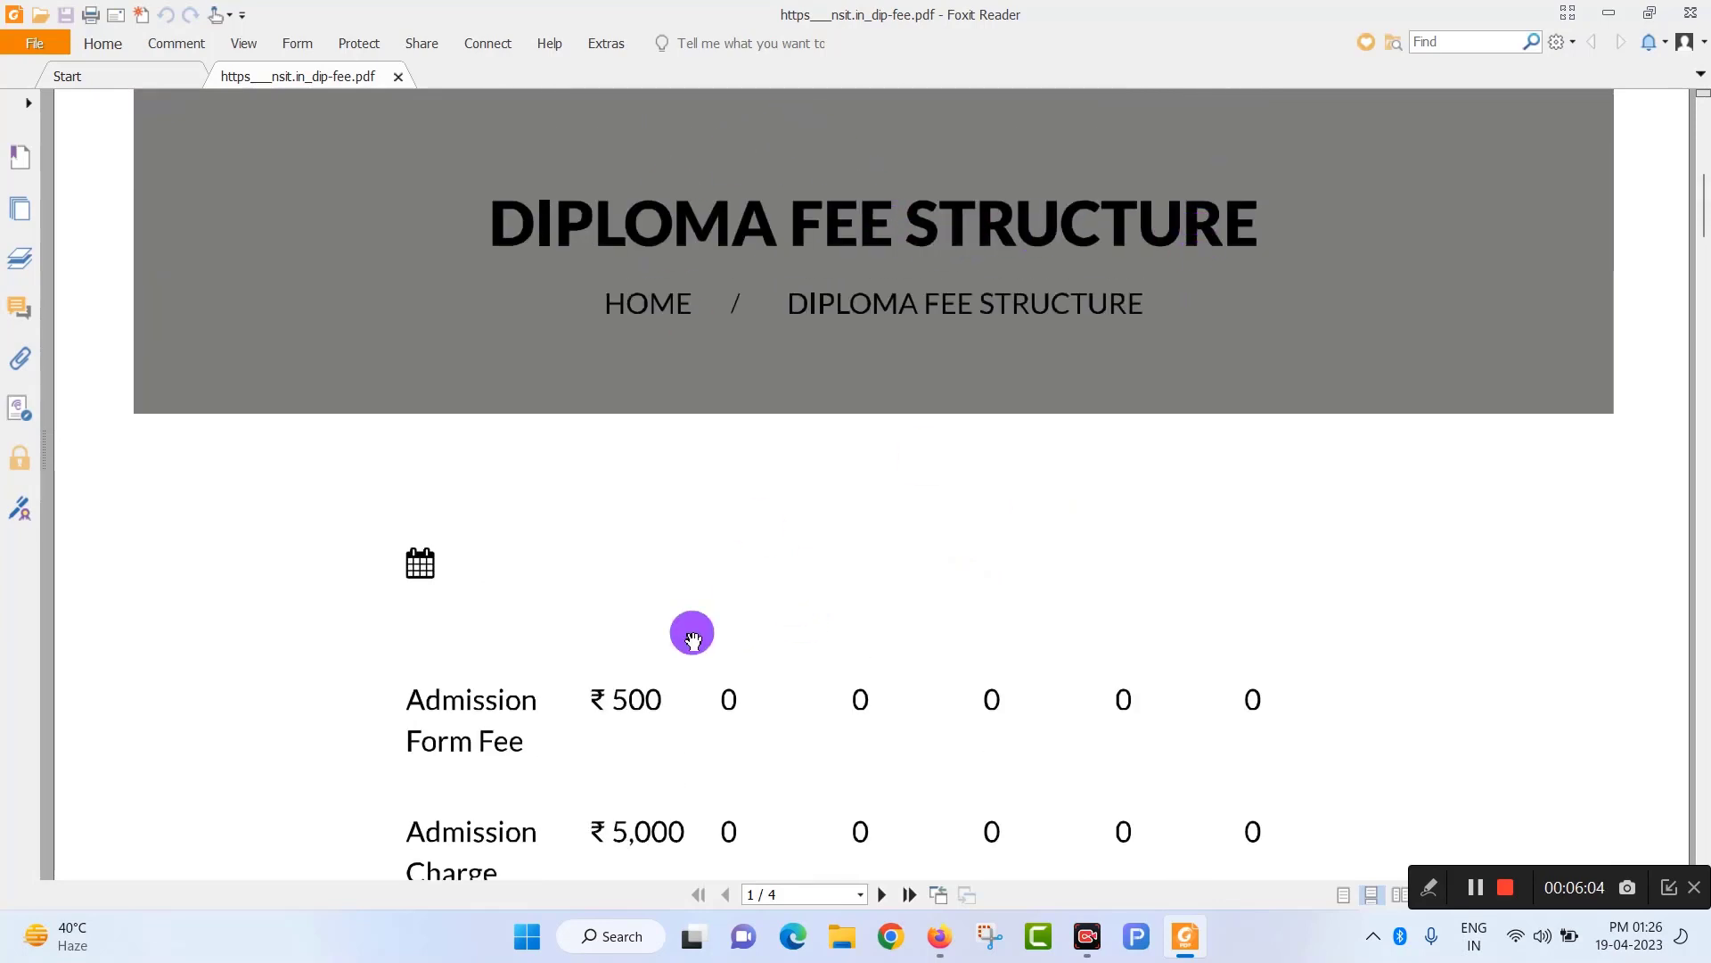
pyautogui.scroll(-5, 692, 630)
pyautogui.scroll(-2, 954, 605)
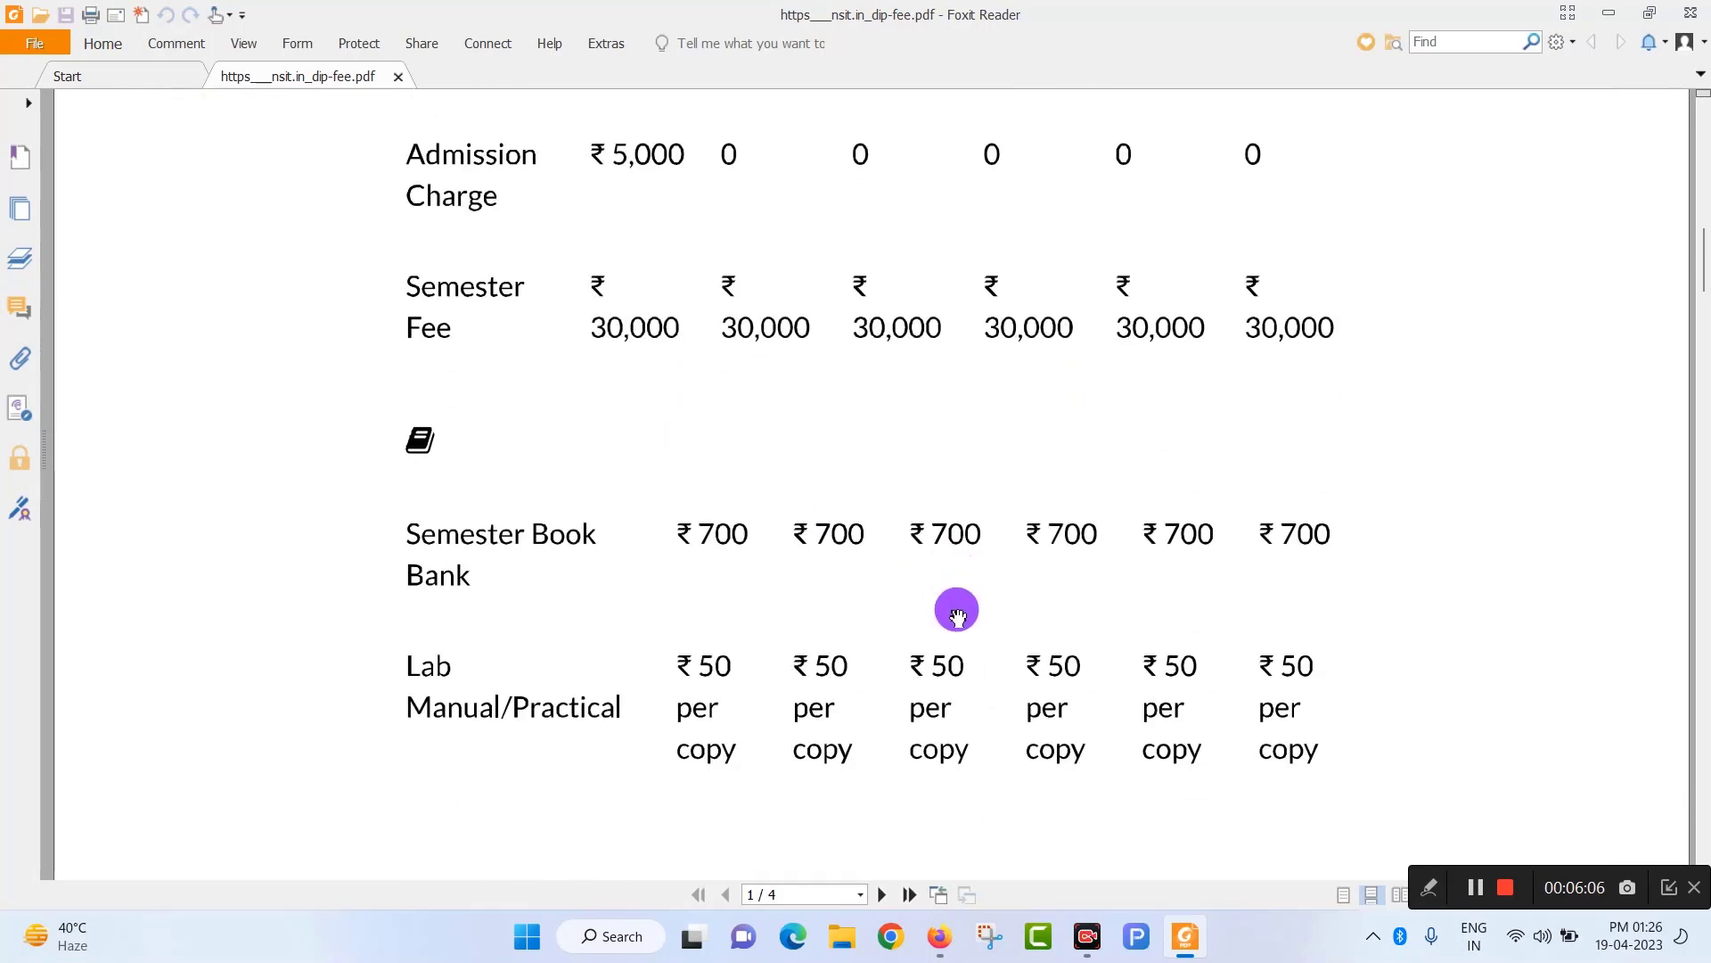
pyautogui.scroll(2, 534, 249)
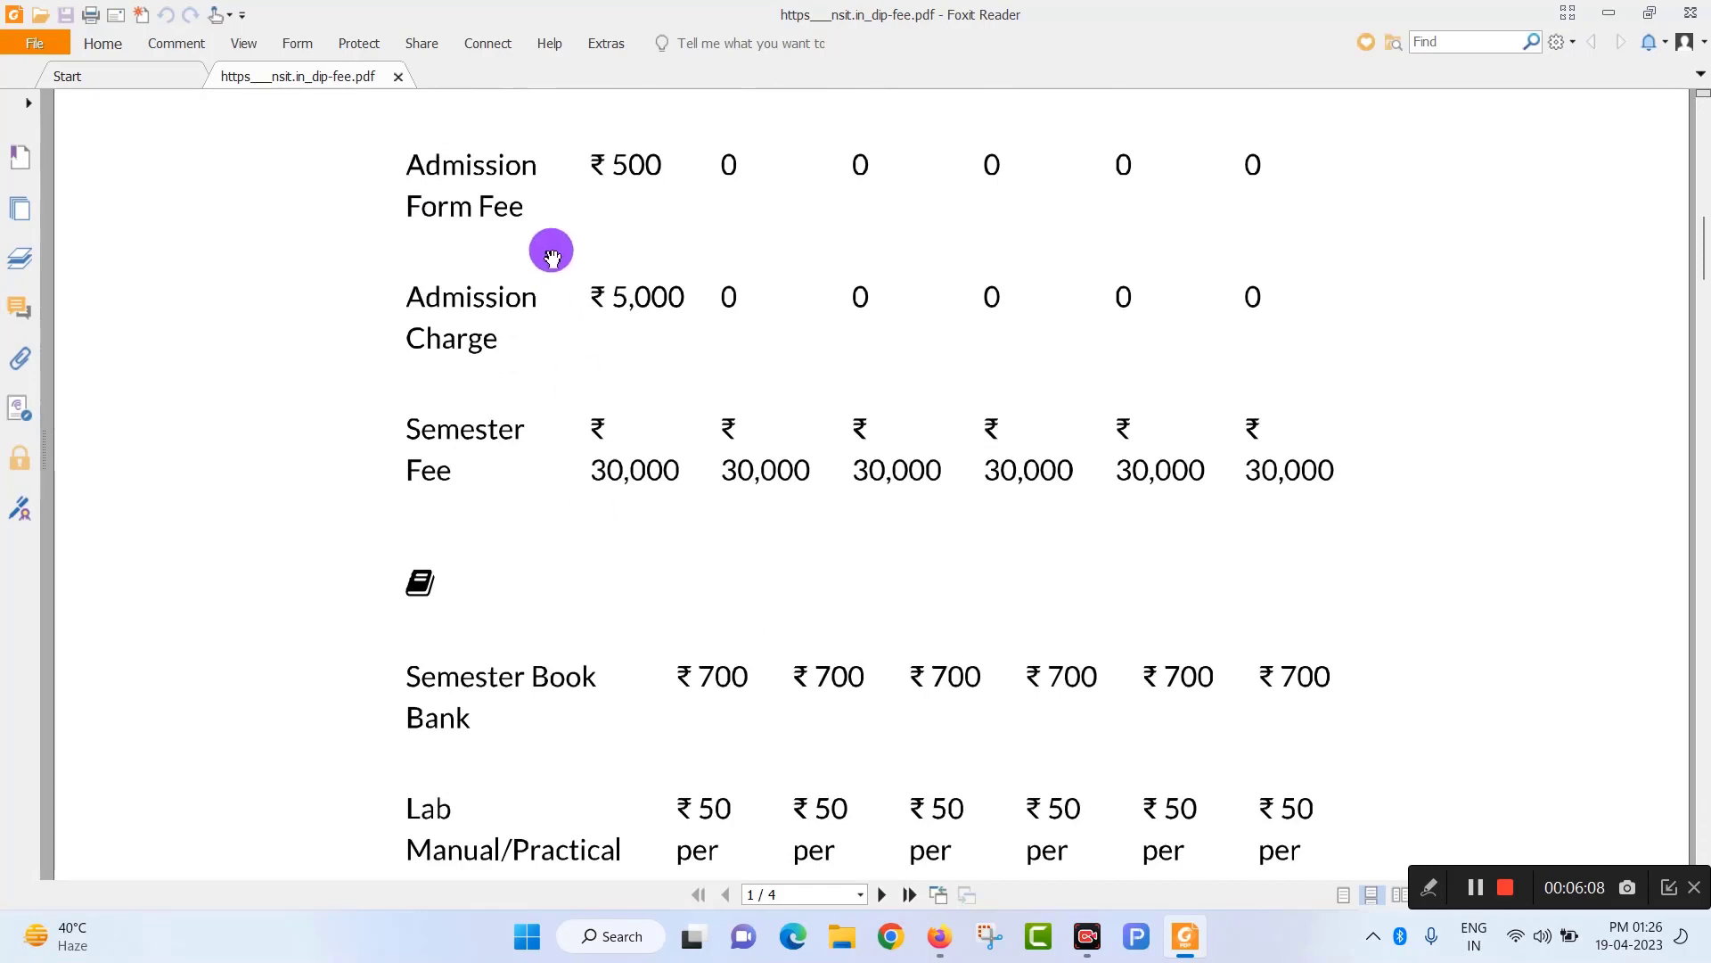
pyautogui.scroll(1, 886, 633)
pyautogui.scroll(1, 886, 633)
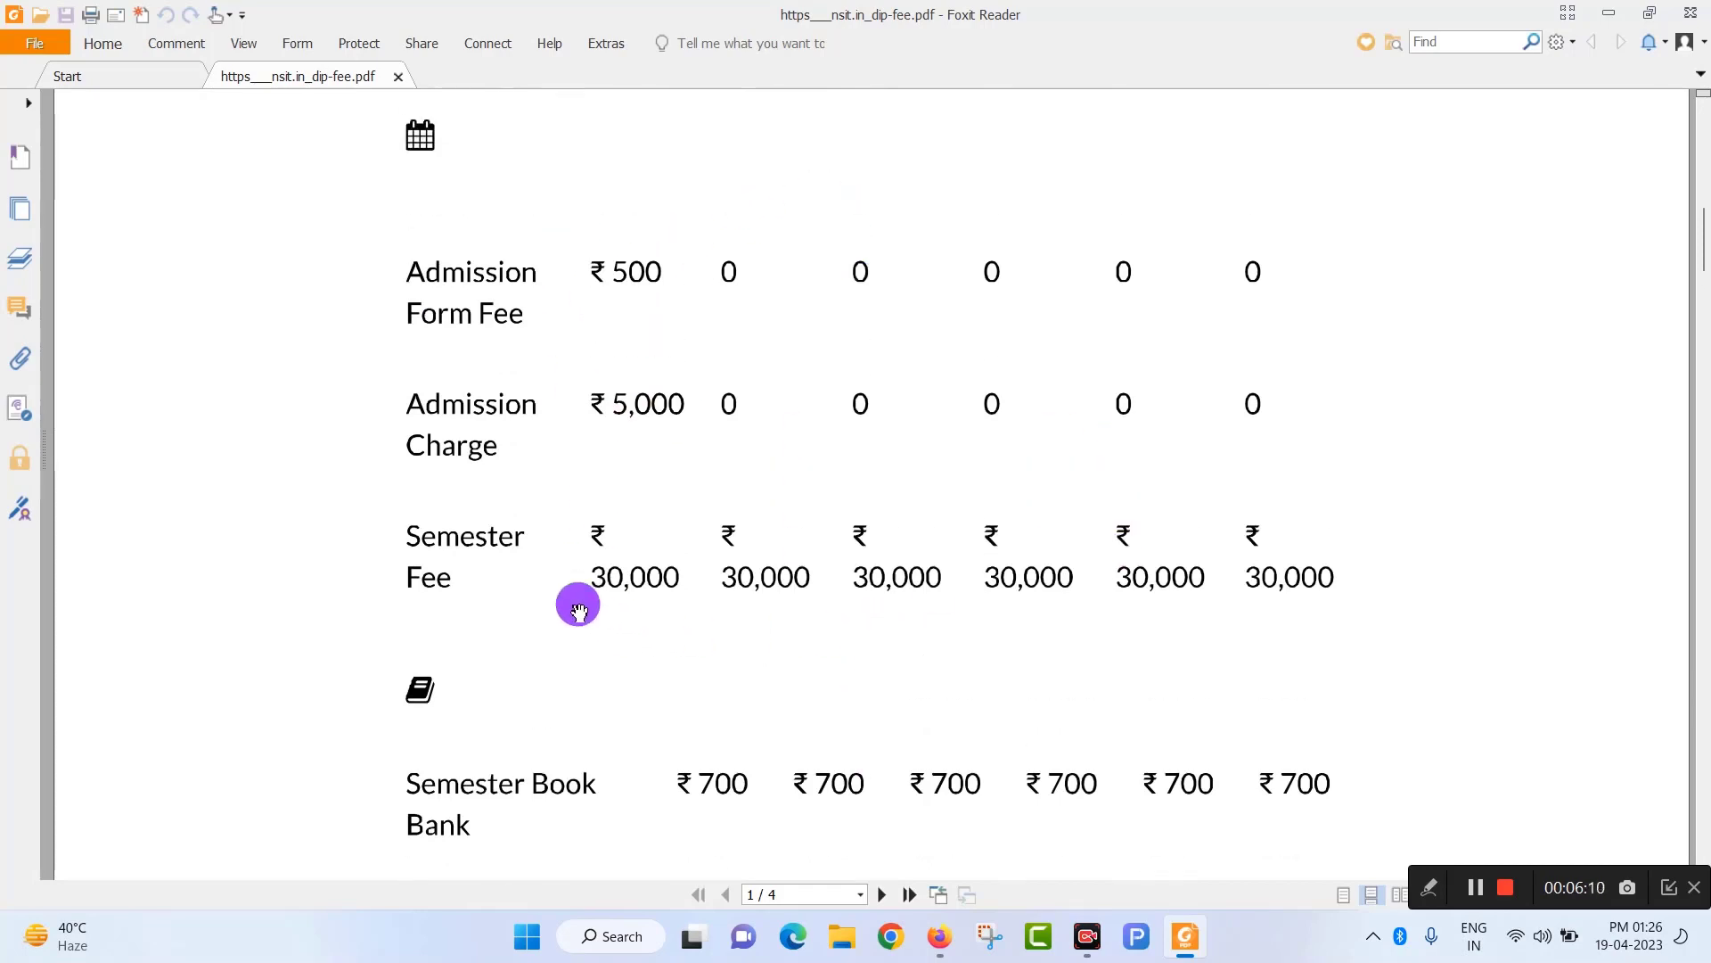
pyautogui.scroll(1, 635, 562)
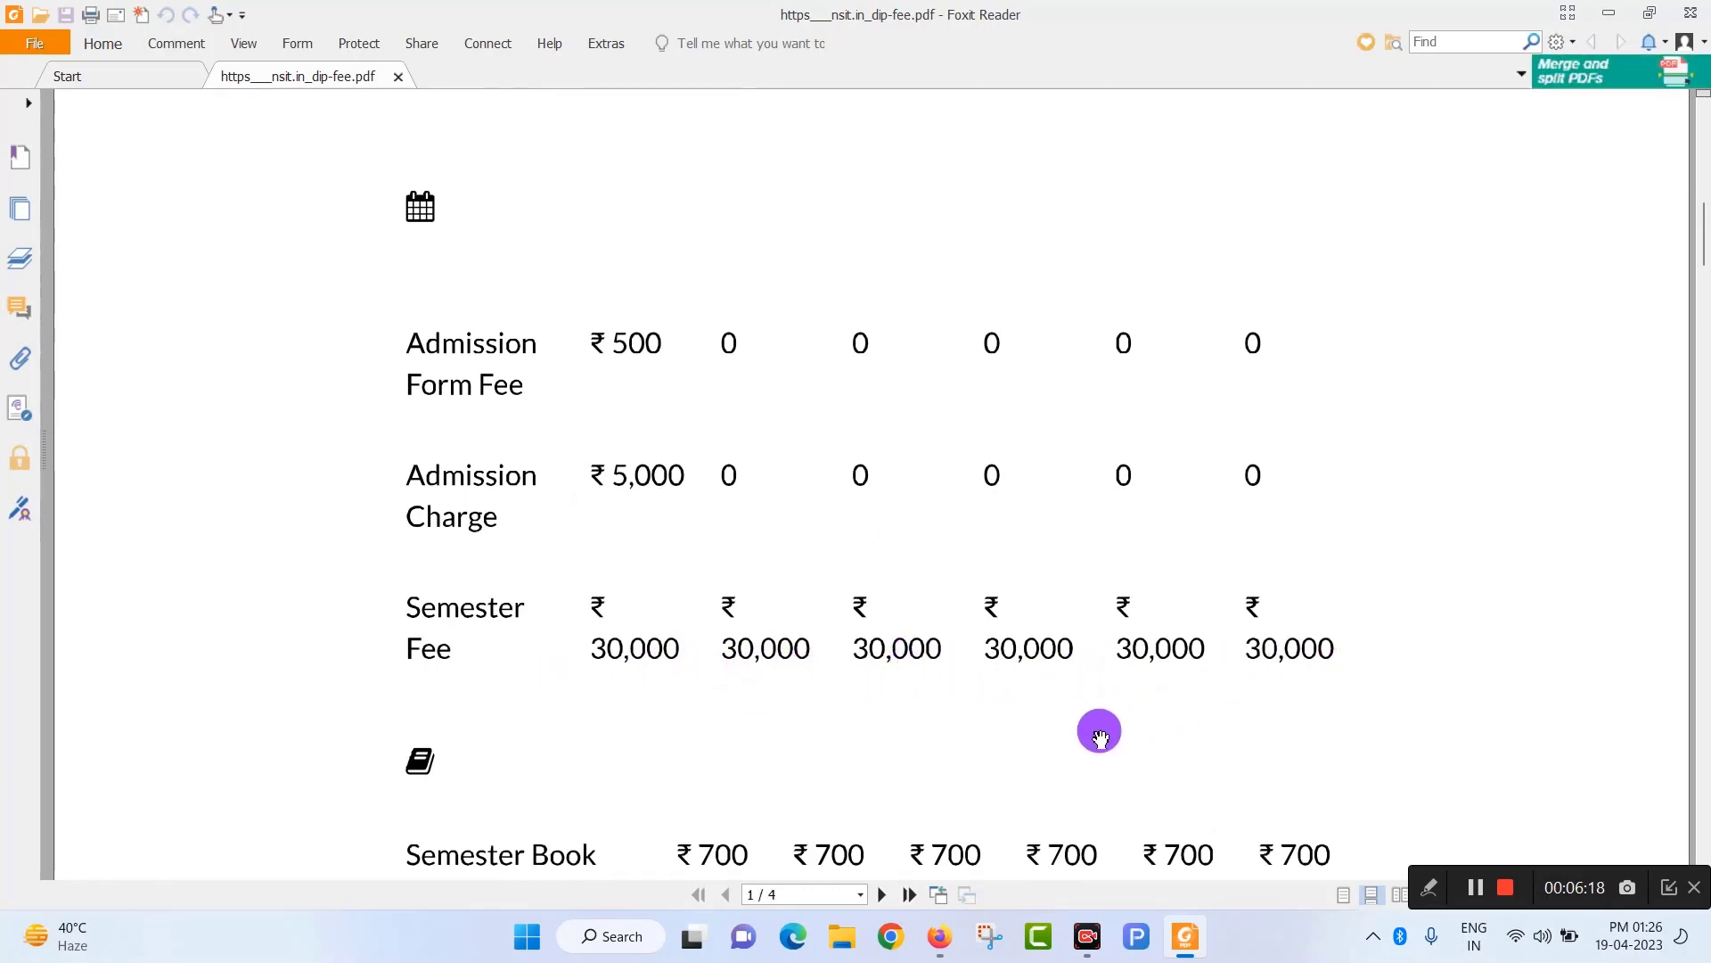
pyautogui.scroll(1, 678, 606)
pyautogui.scroll(-3, 891, 713)
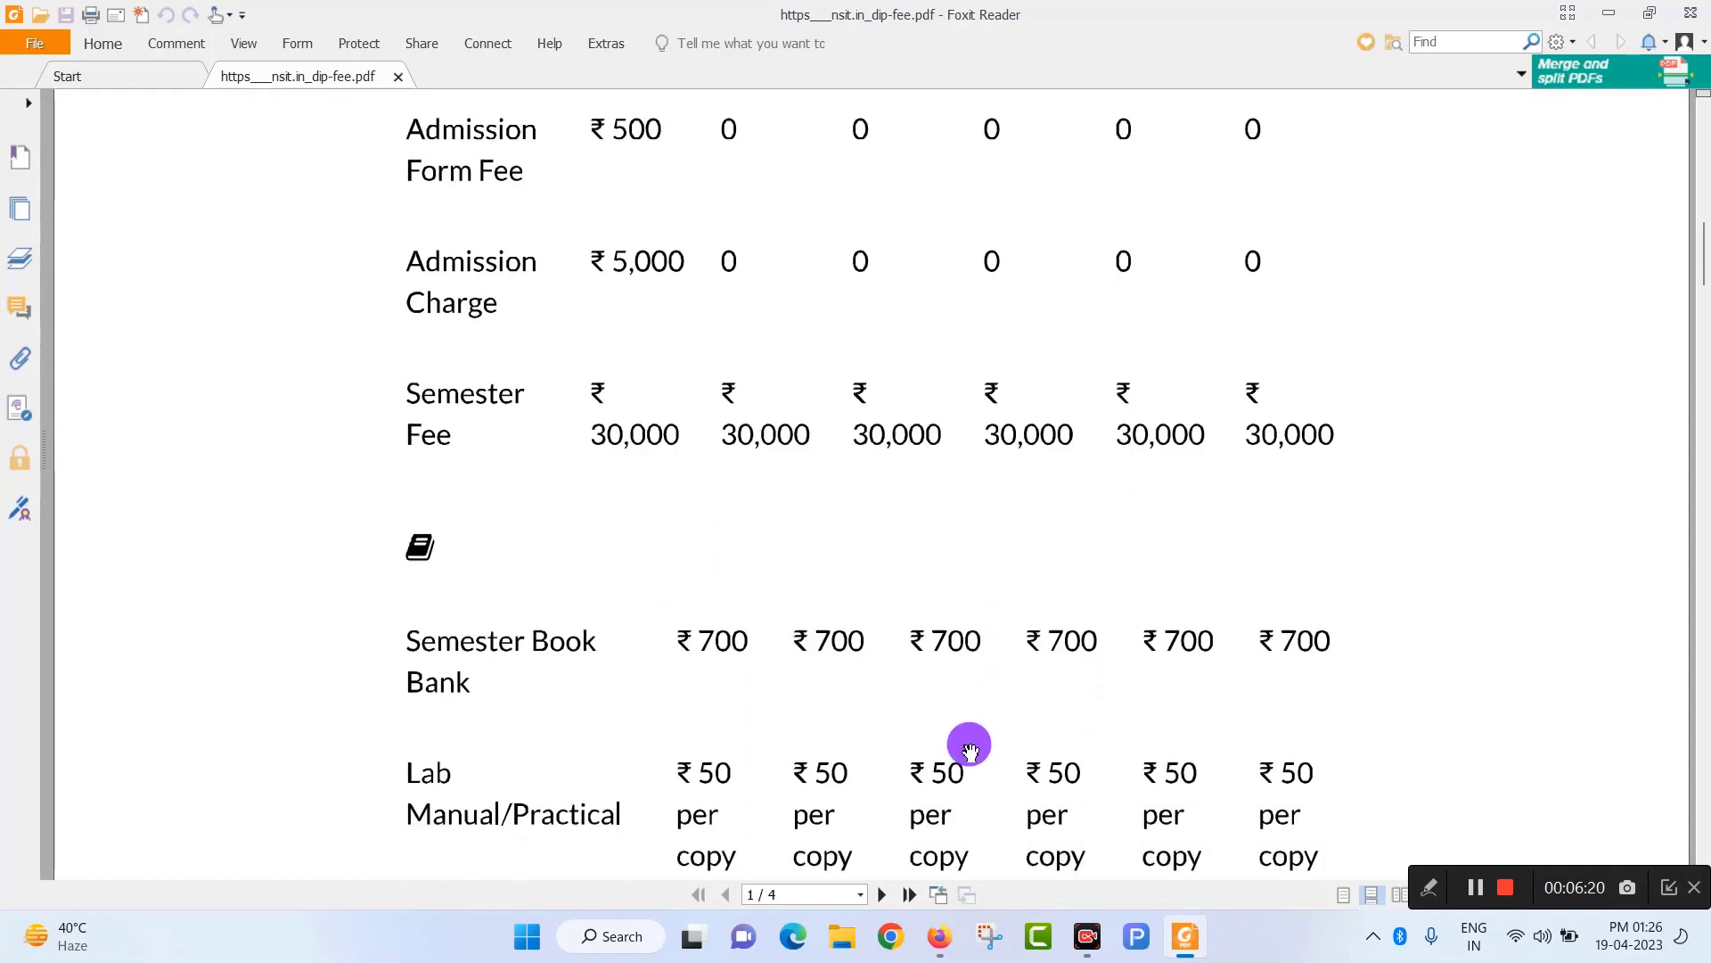
pyautogui.scroll(-10, 970, 749)
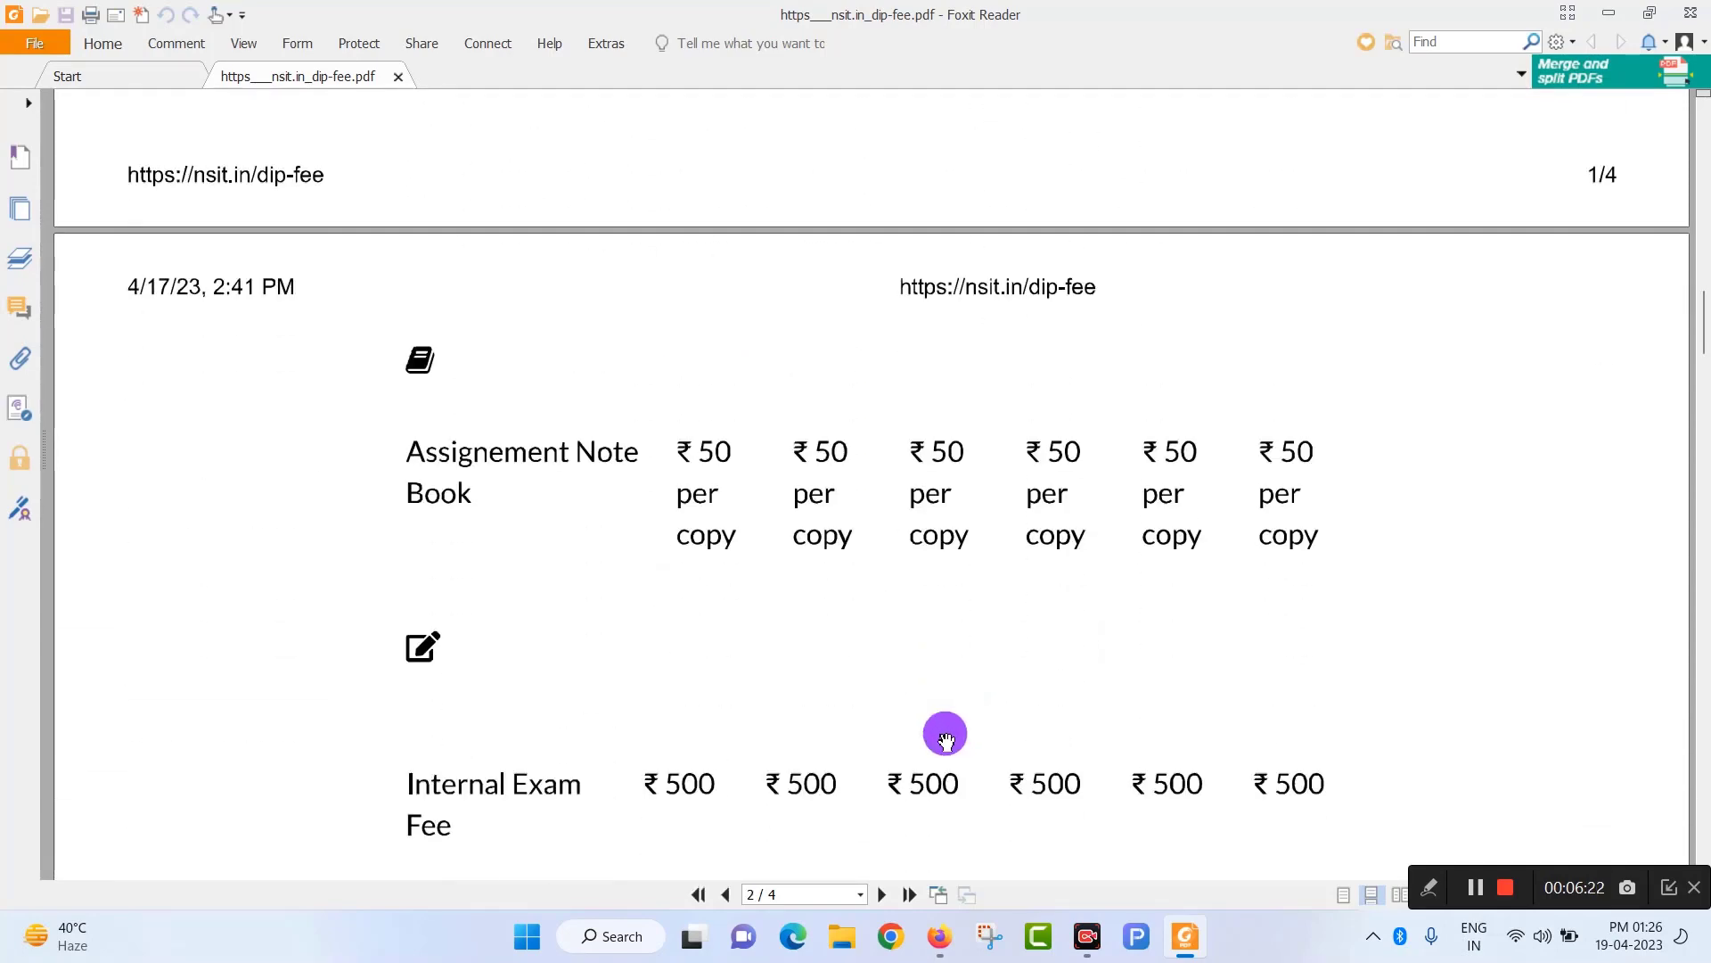
pyautogui.scroll(-10, 945, 740)
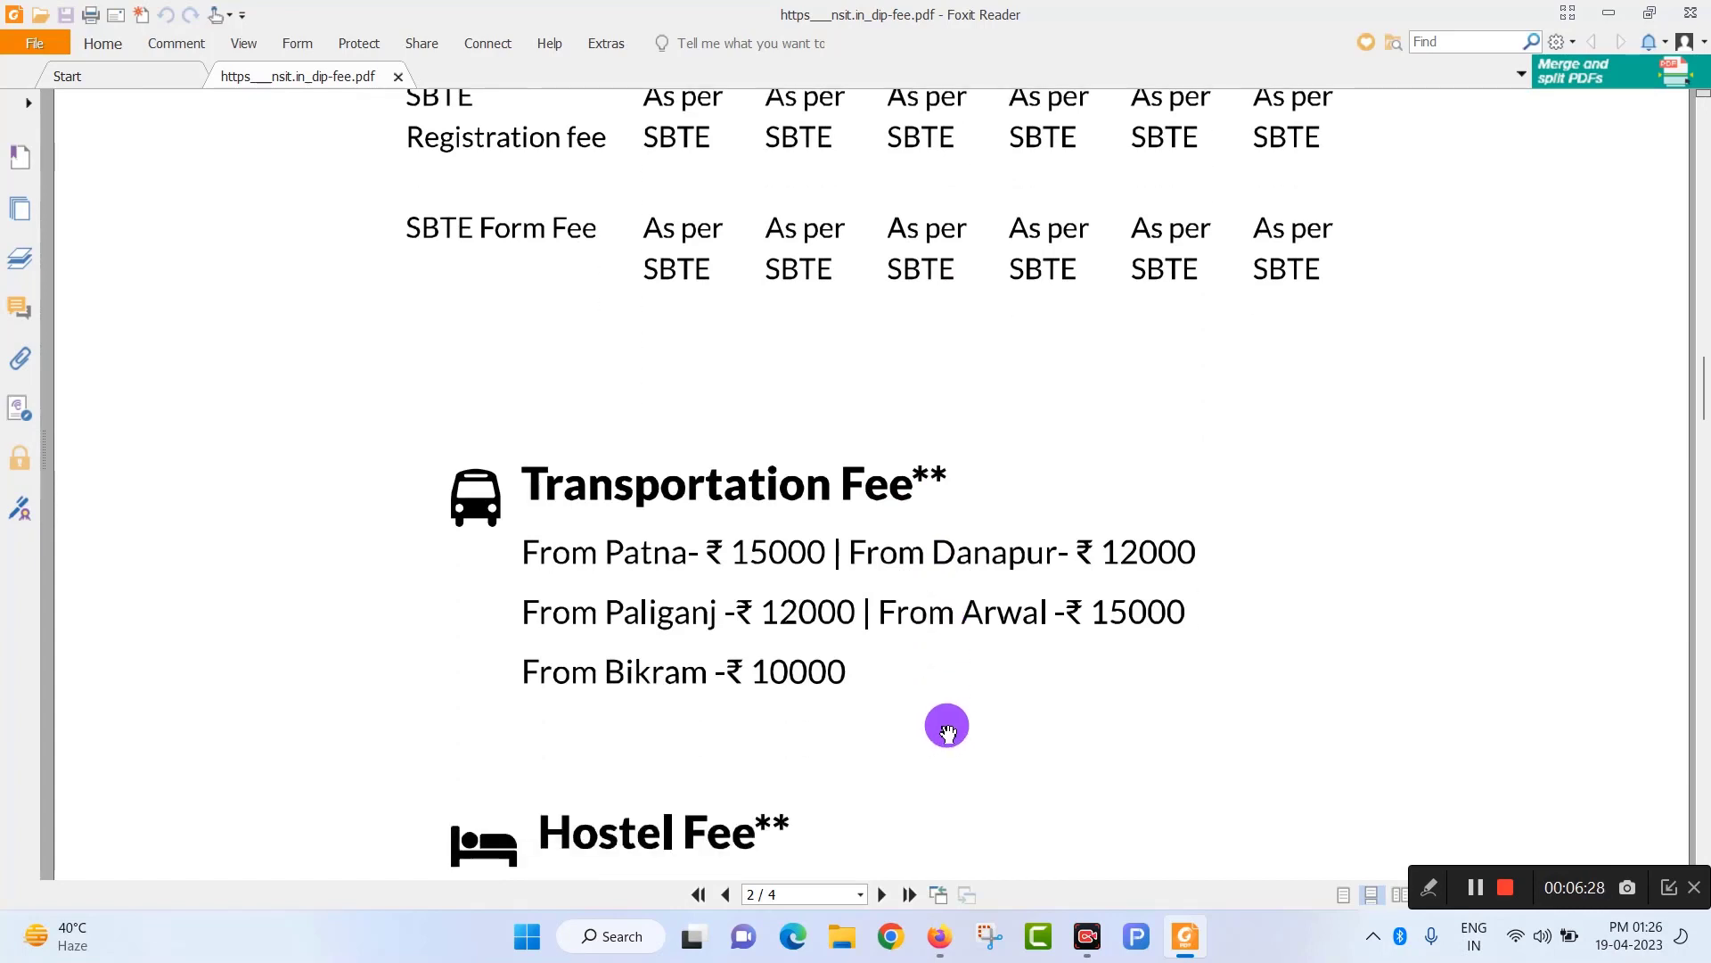
pyautogui.scroll(2, 950, 730)
pyautogui.scroll(8, 997, 739)
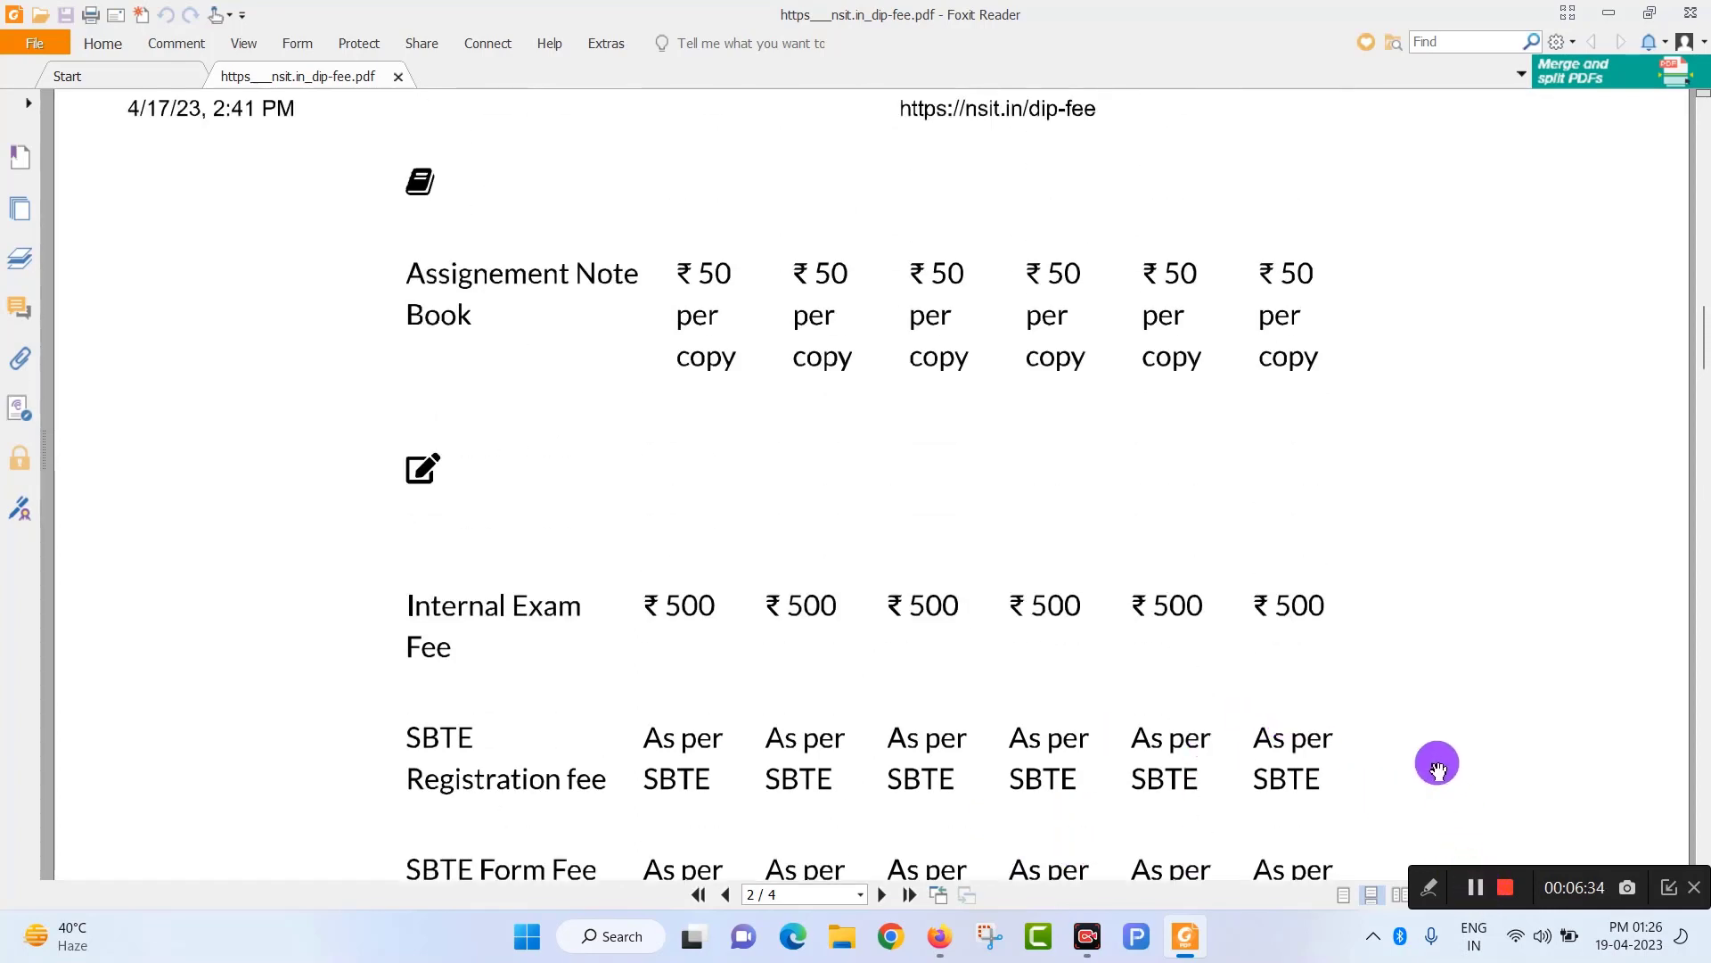
pyautogui.click(937, 947)
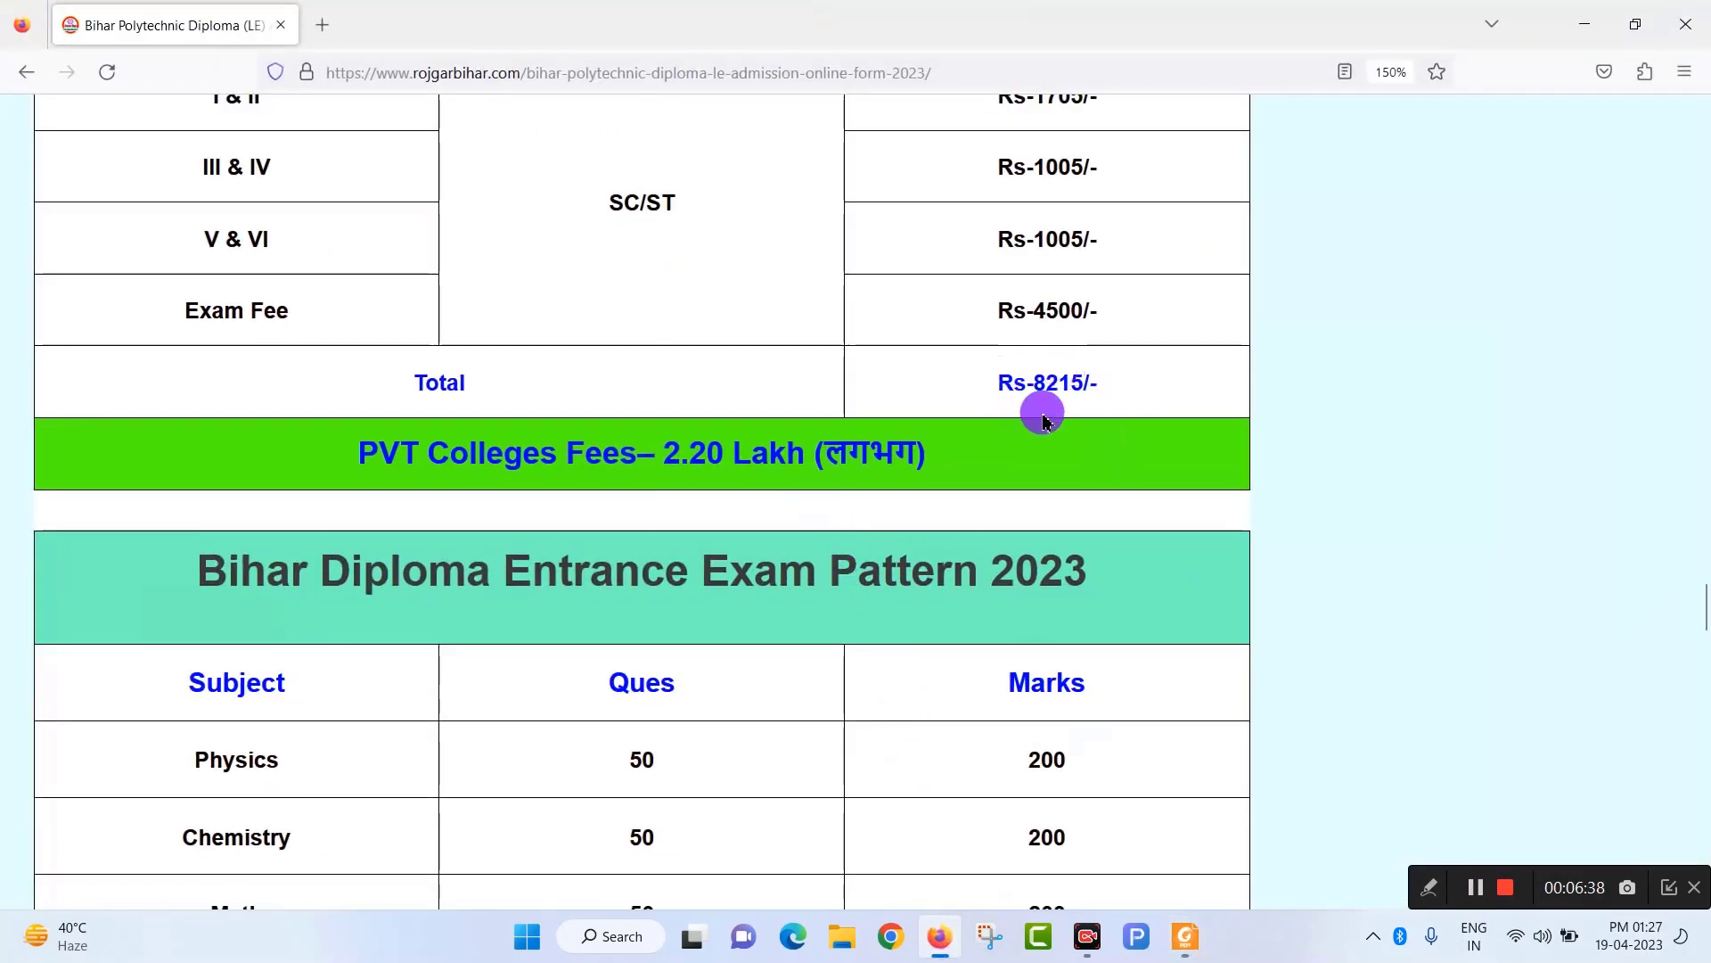
pyautogui.scroll(10, 790, 714)
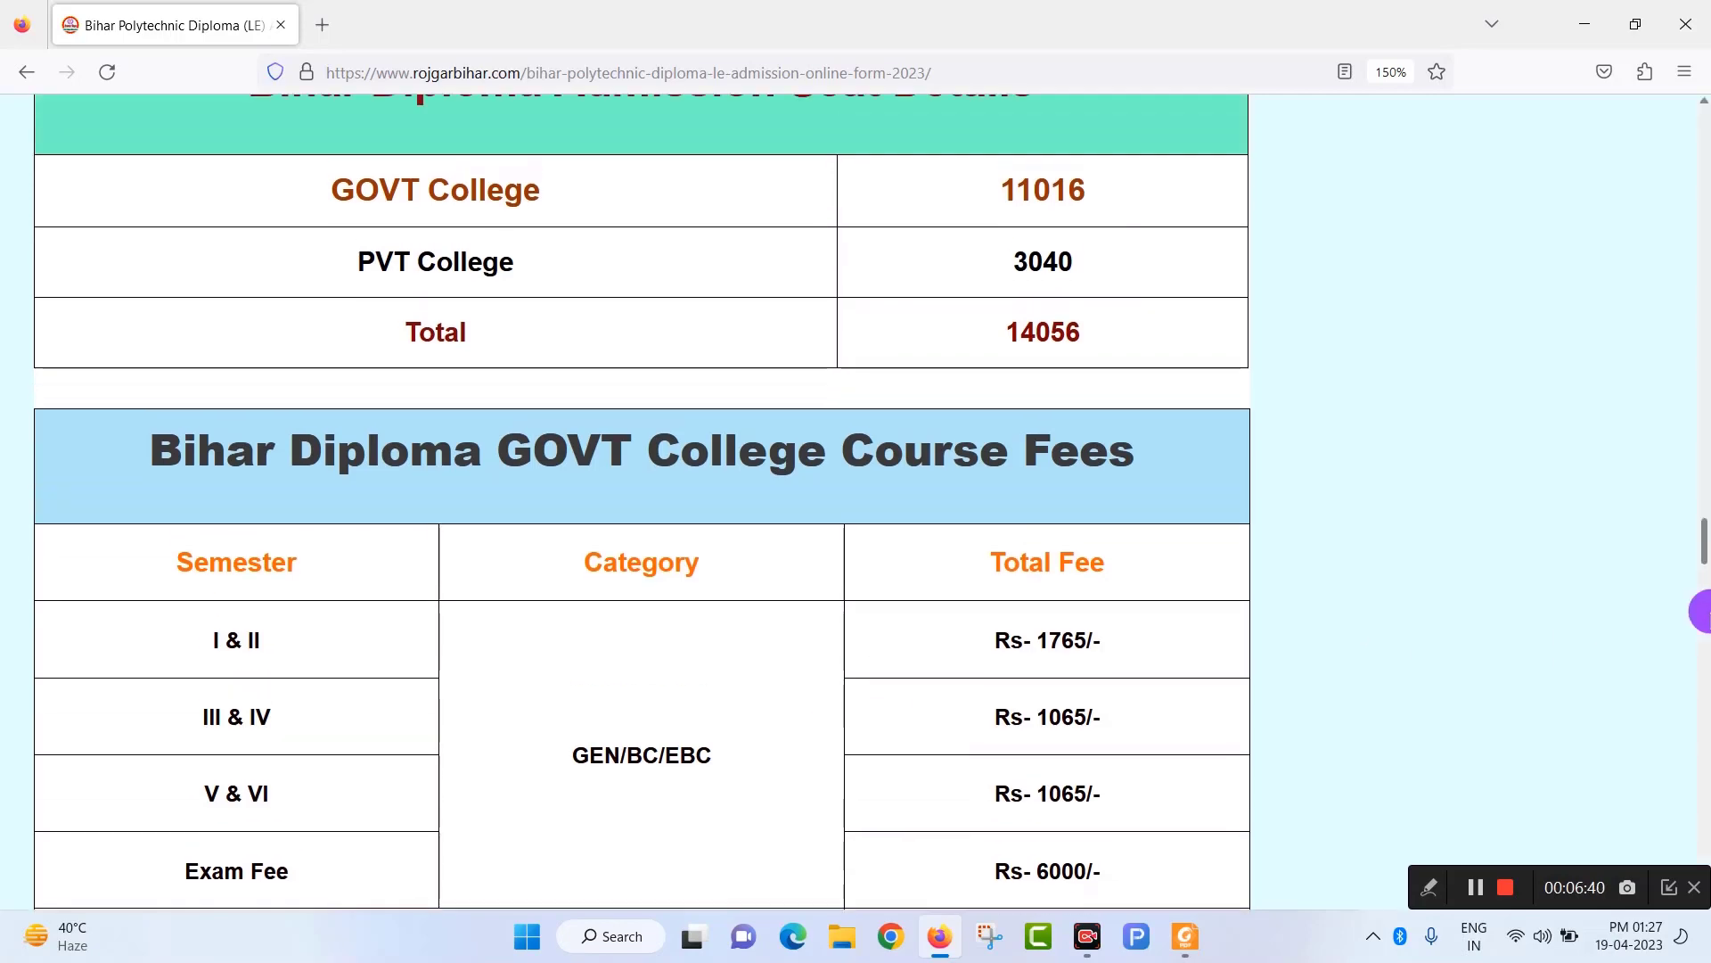
pyautogui.scroll(1, 1707, 596)
pyautogui.moveTo(1704, 559); pyautogui.dragTo(1704, 635)
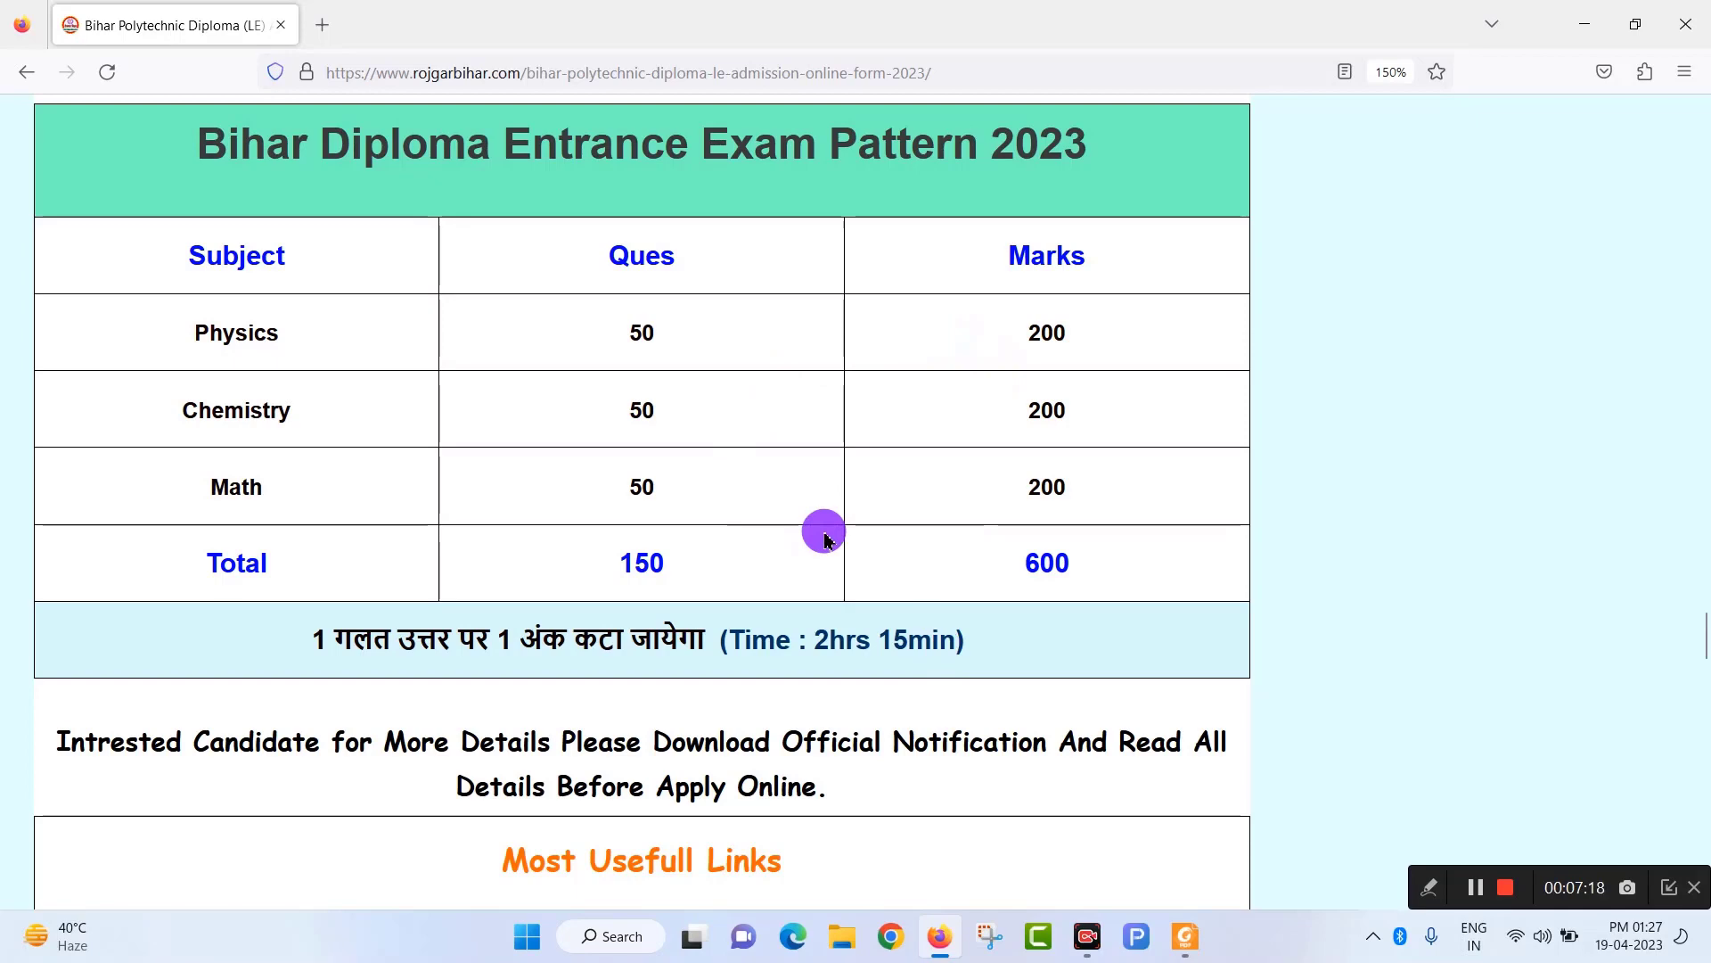
# Download the DECE[LE] prospectus from Most Usefull Links and save it to the Desktop as PROS_DLE23.pdf.
pyautogui.scroll(-5, 826, 539)
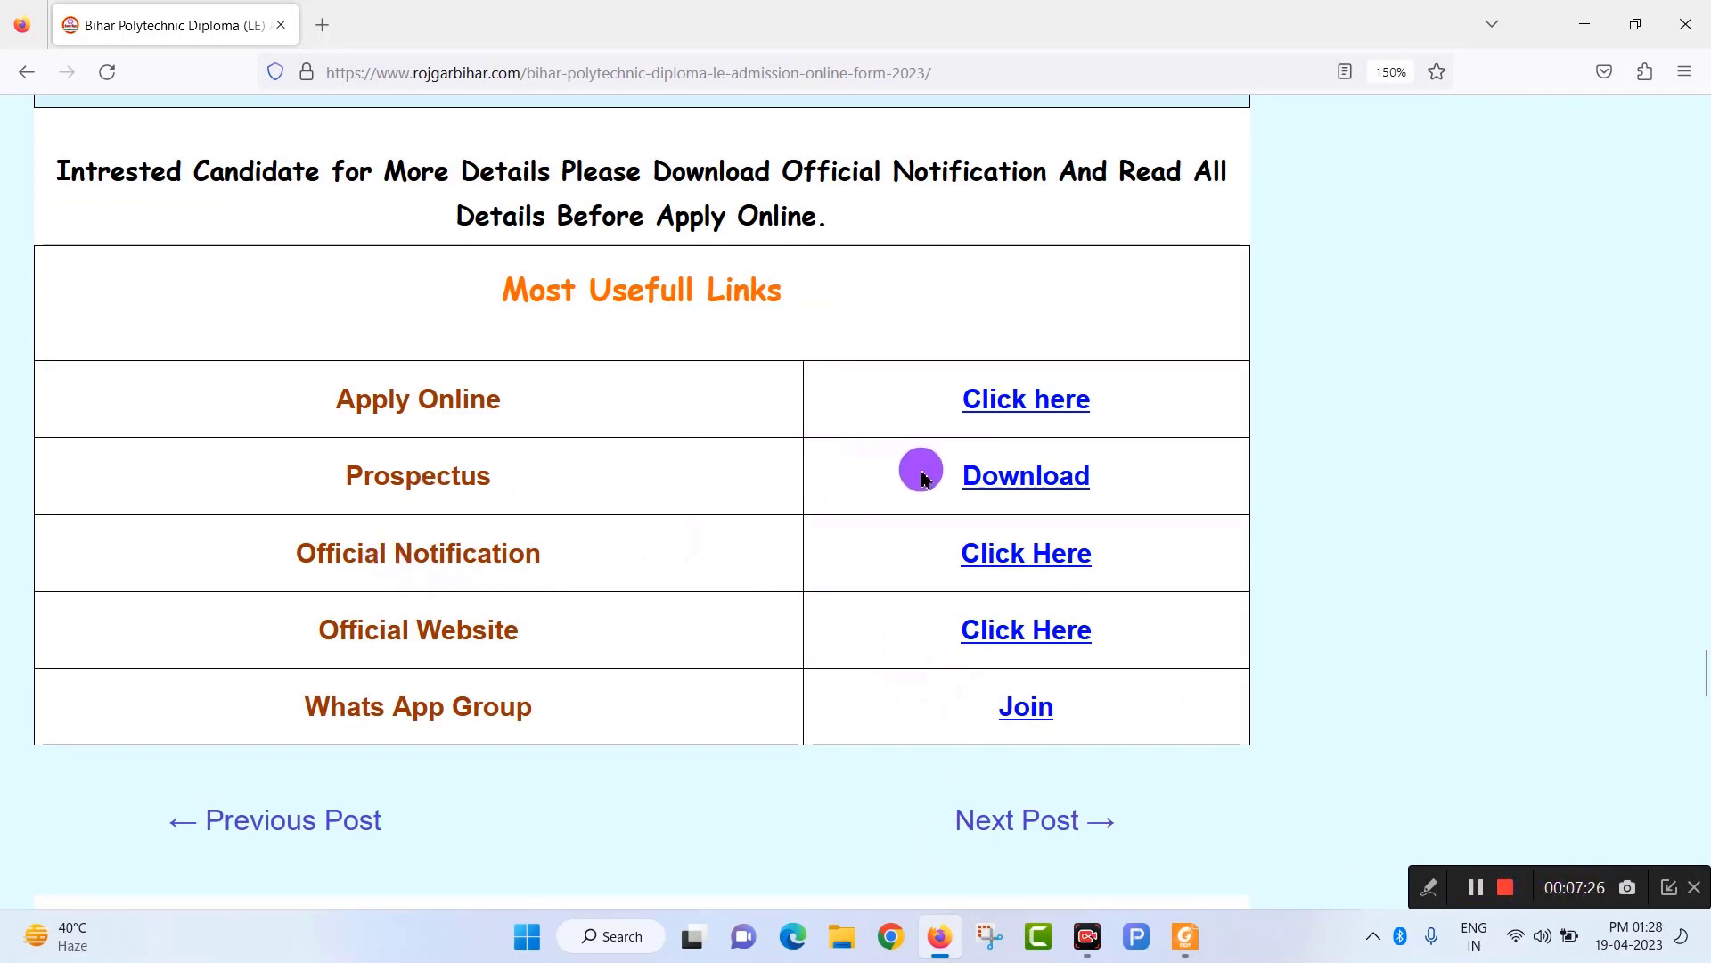
pyautogui.click(1019, 481)
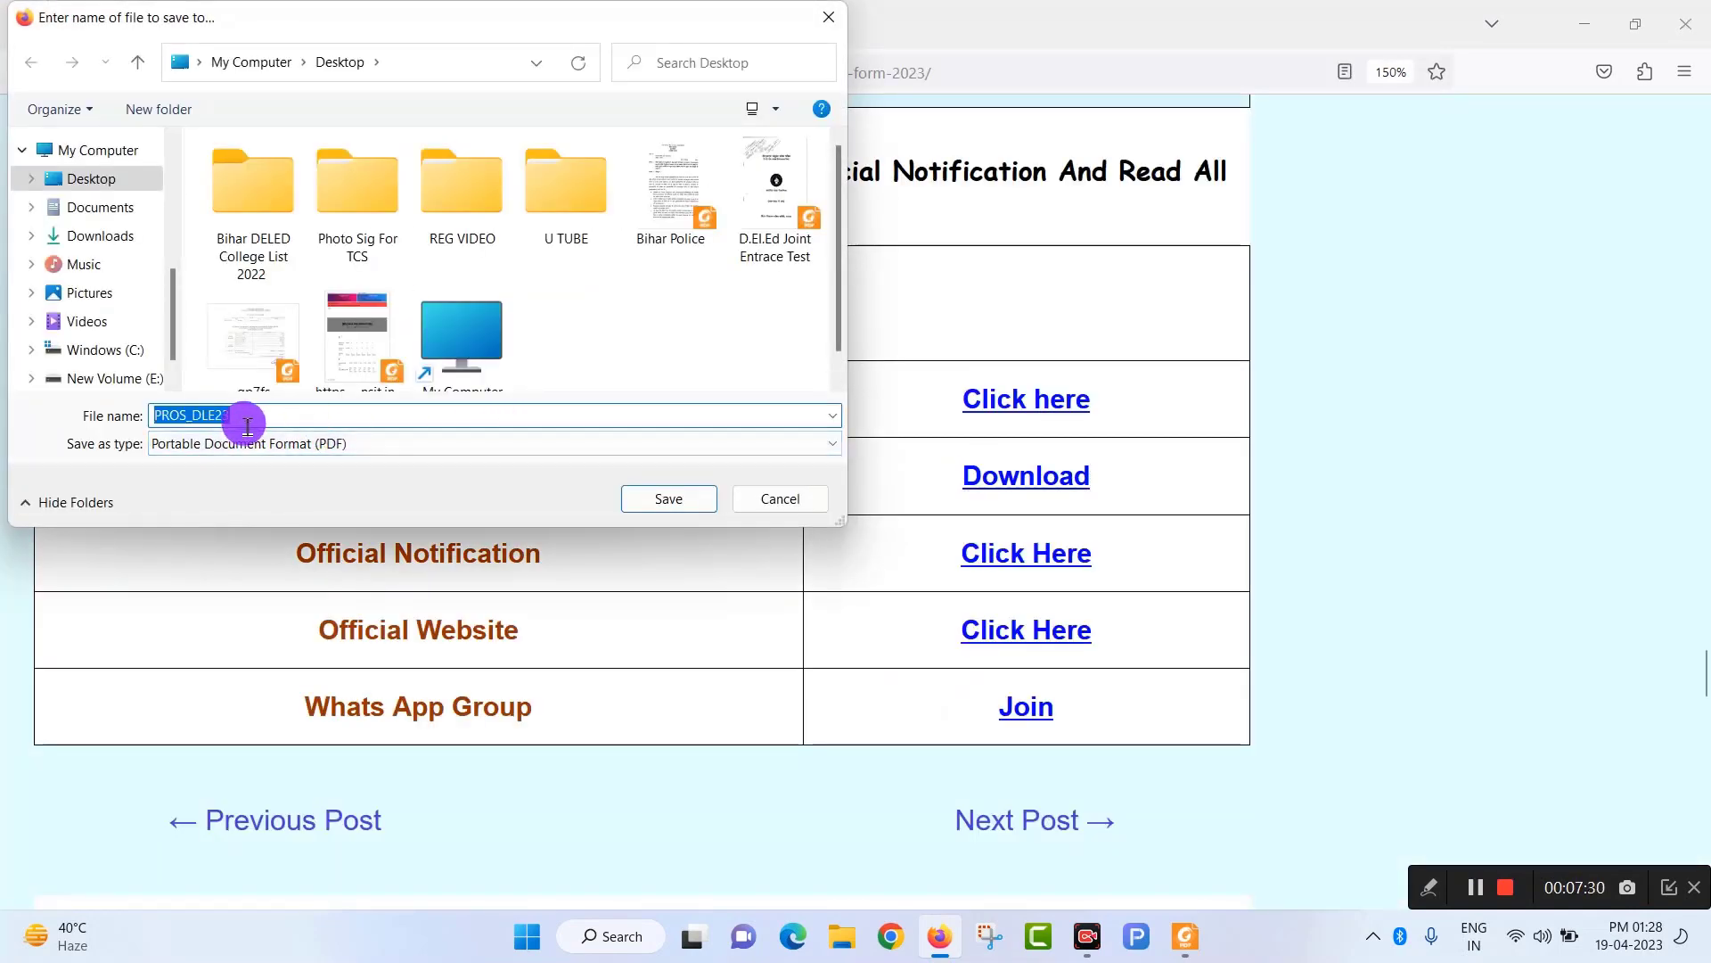
pyautogui.click(669, 498)
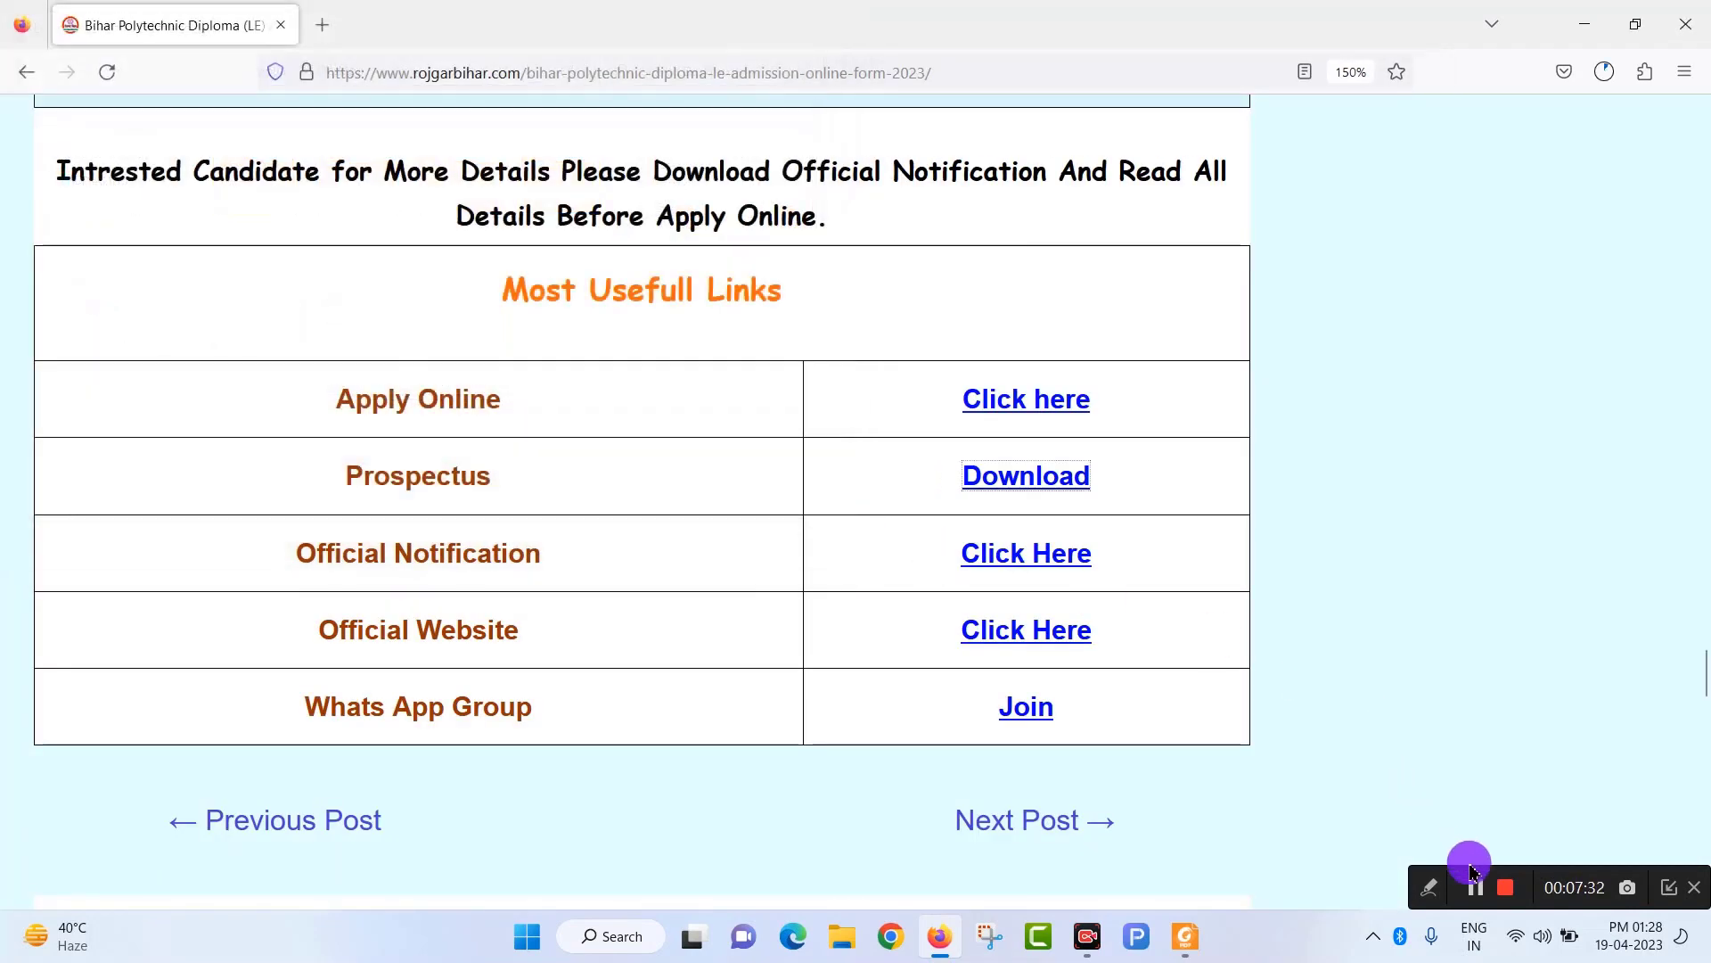
pyautogui.scroll(-4, 918, 482)
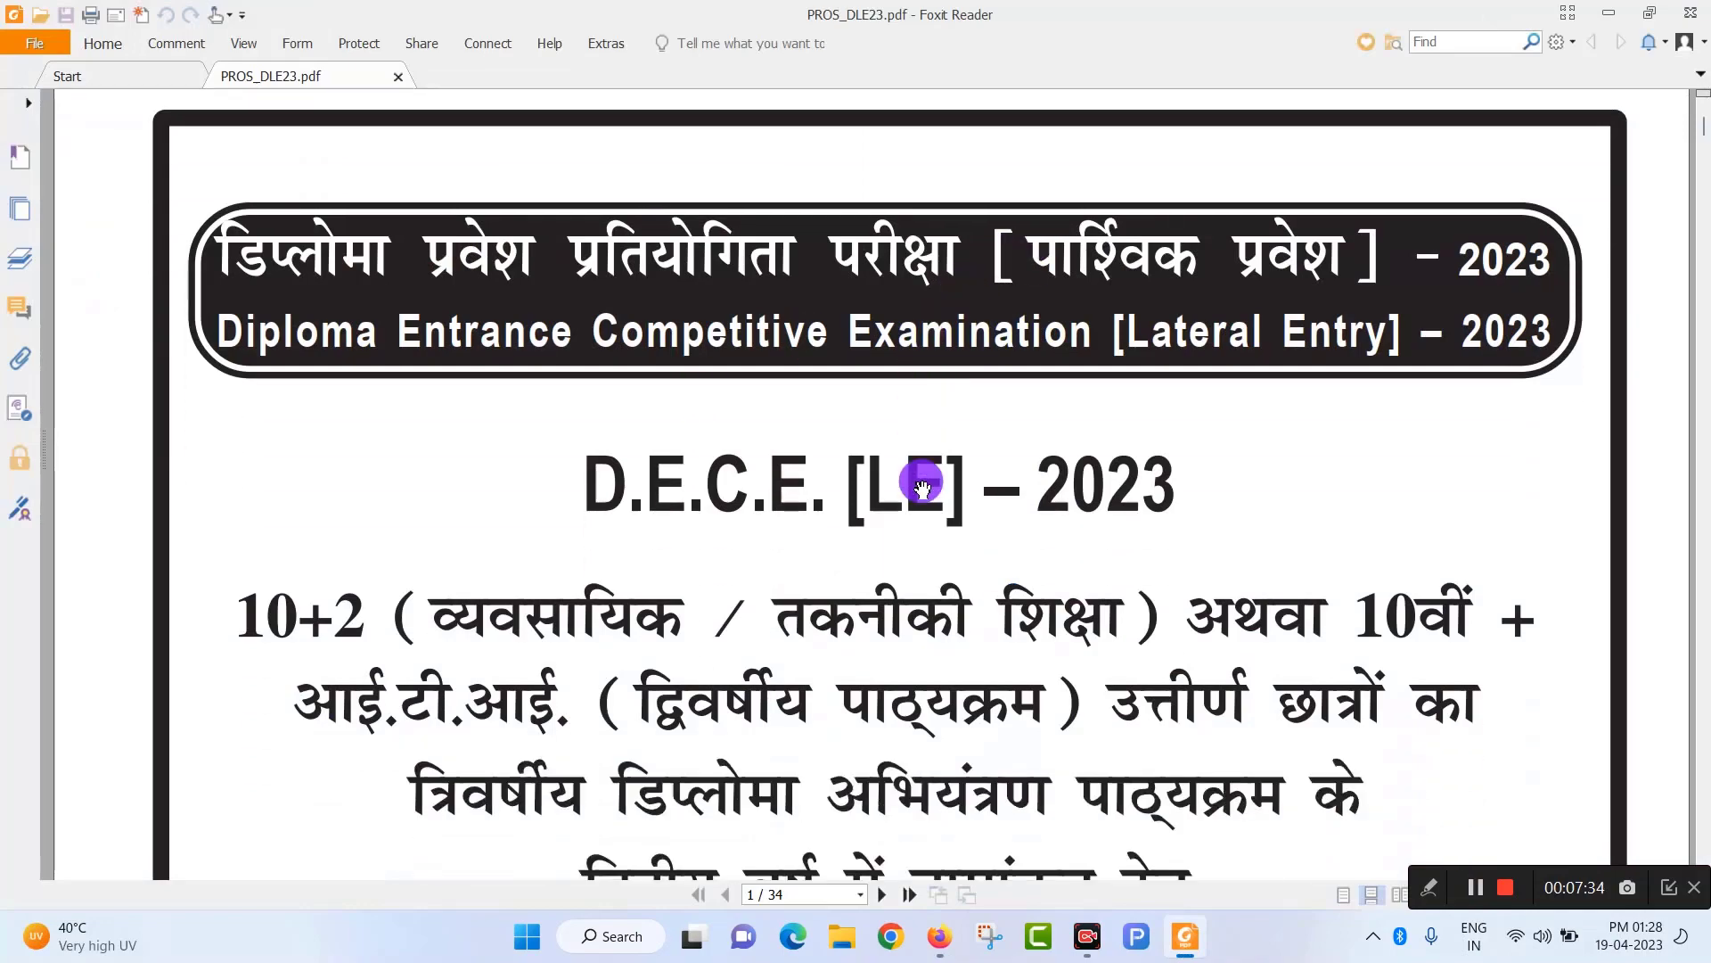
pyautogui.scroll(-18, 924, 483)
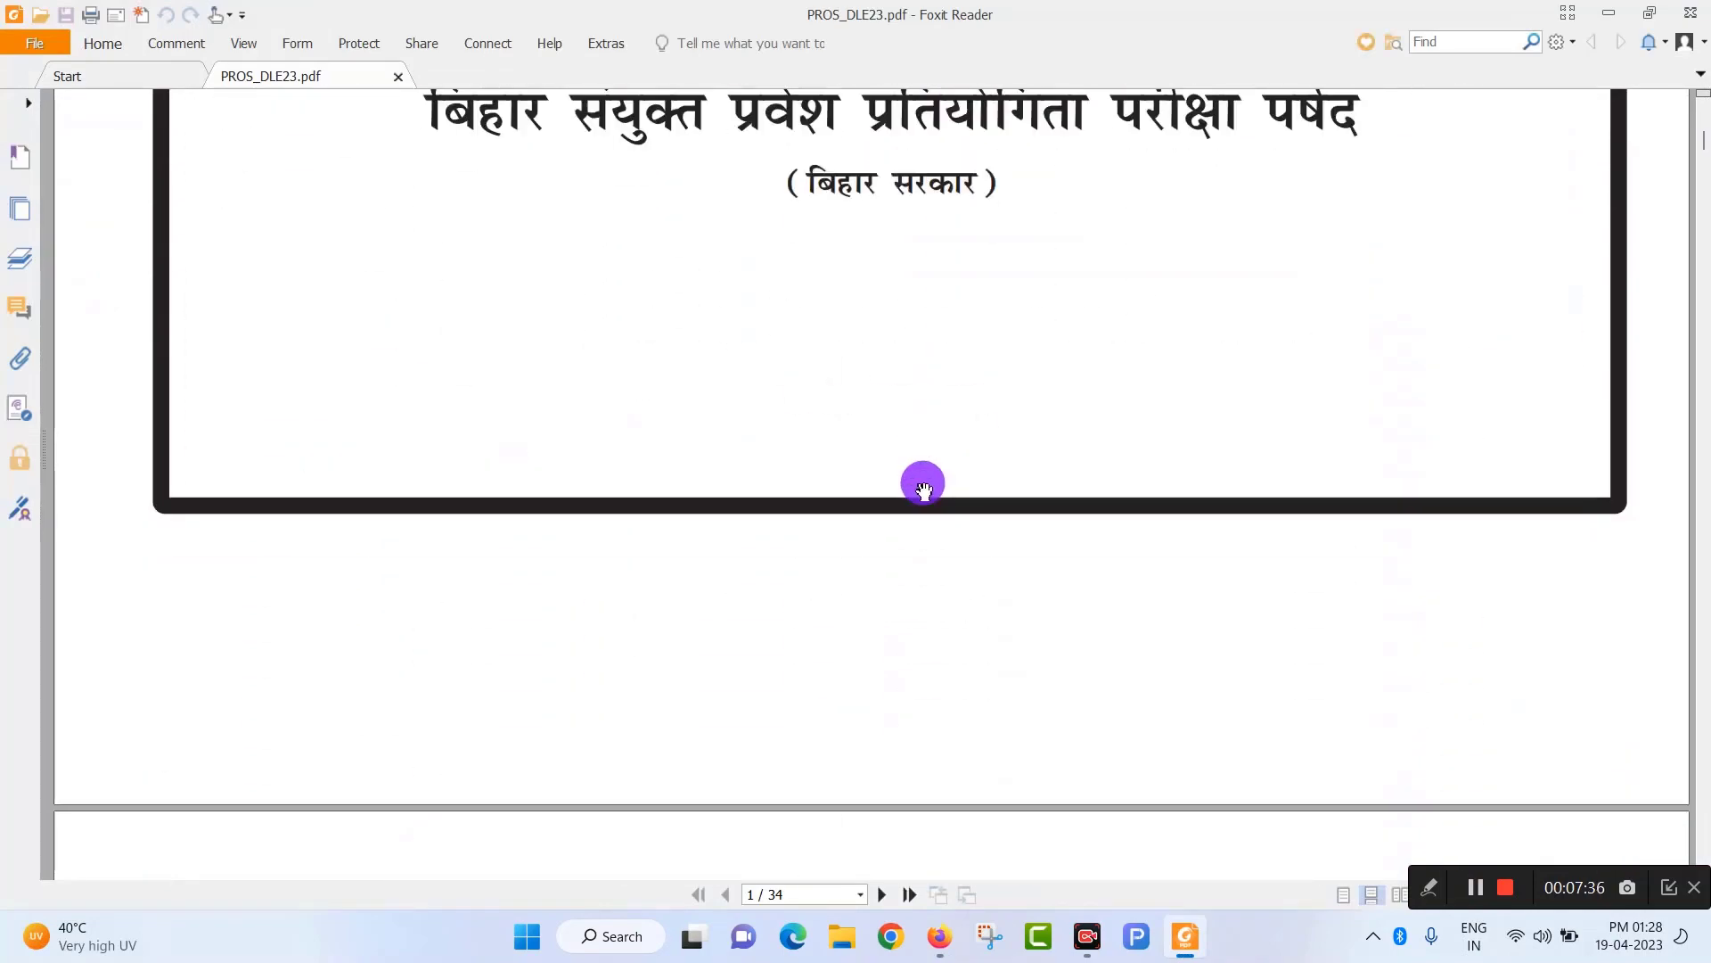
pyautogui.scroll(-20, 925, 490)
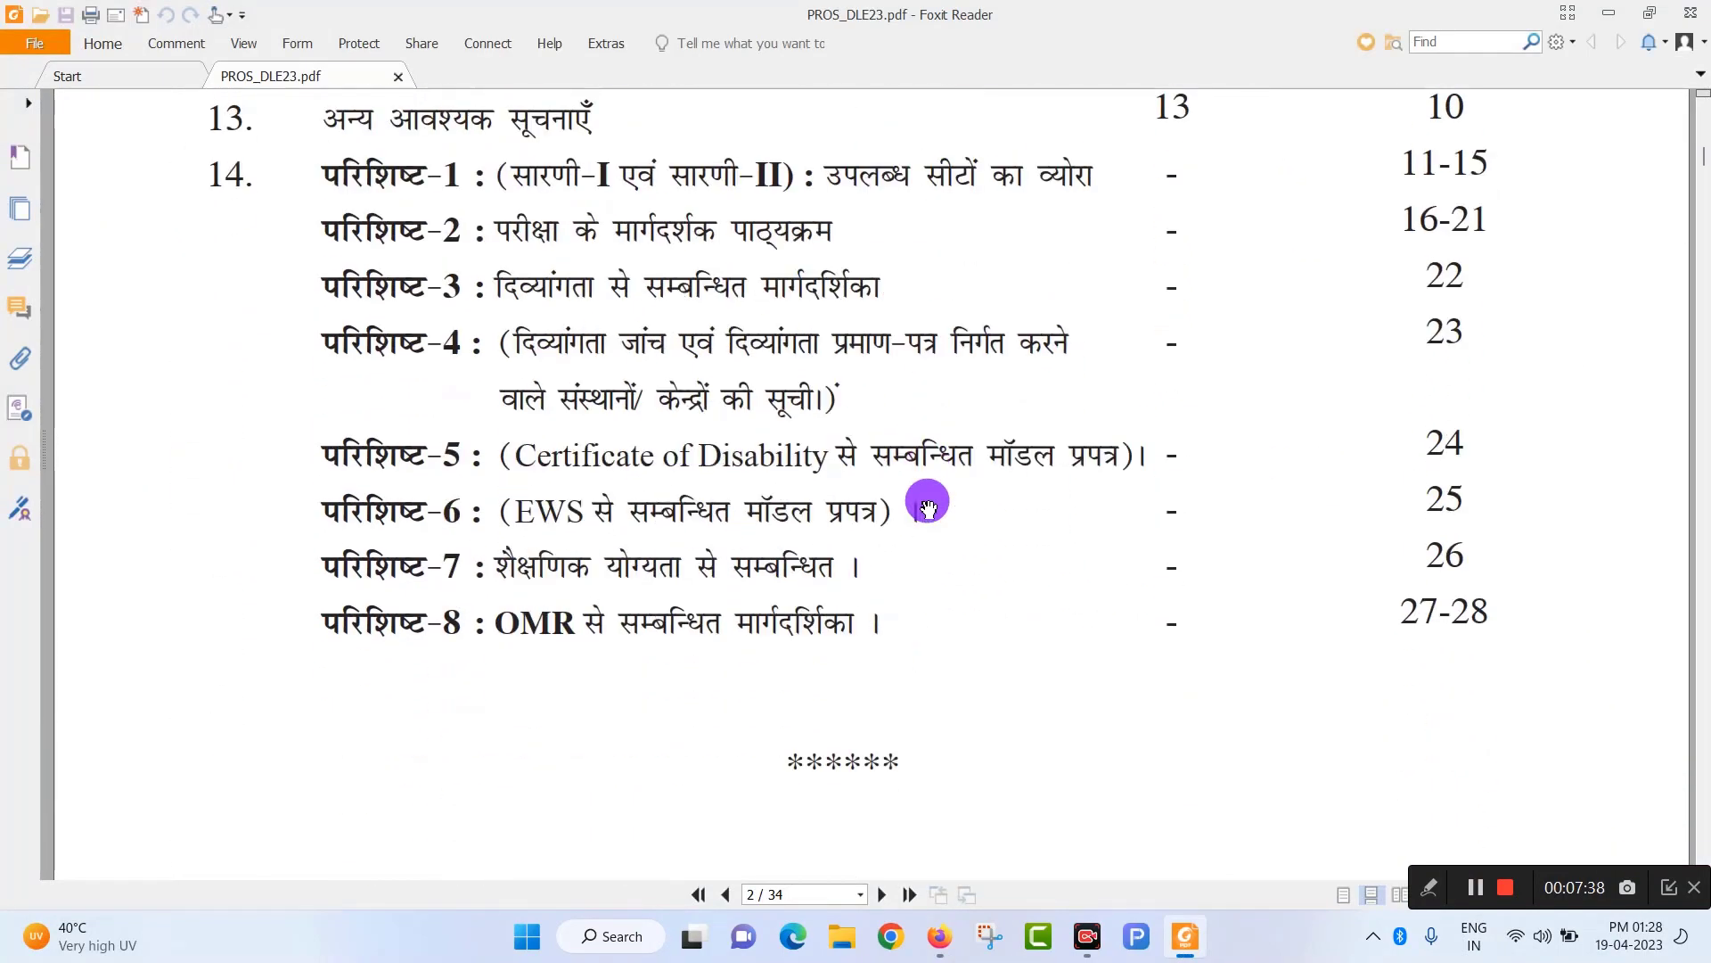
pyautogui.scroll(-20, 927, 510)
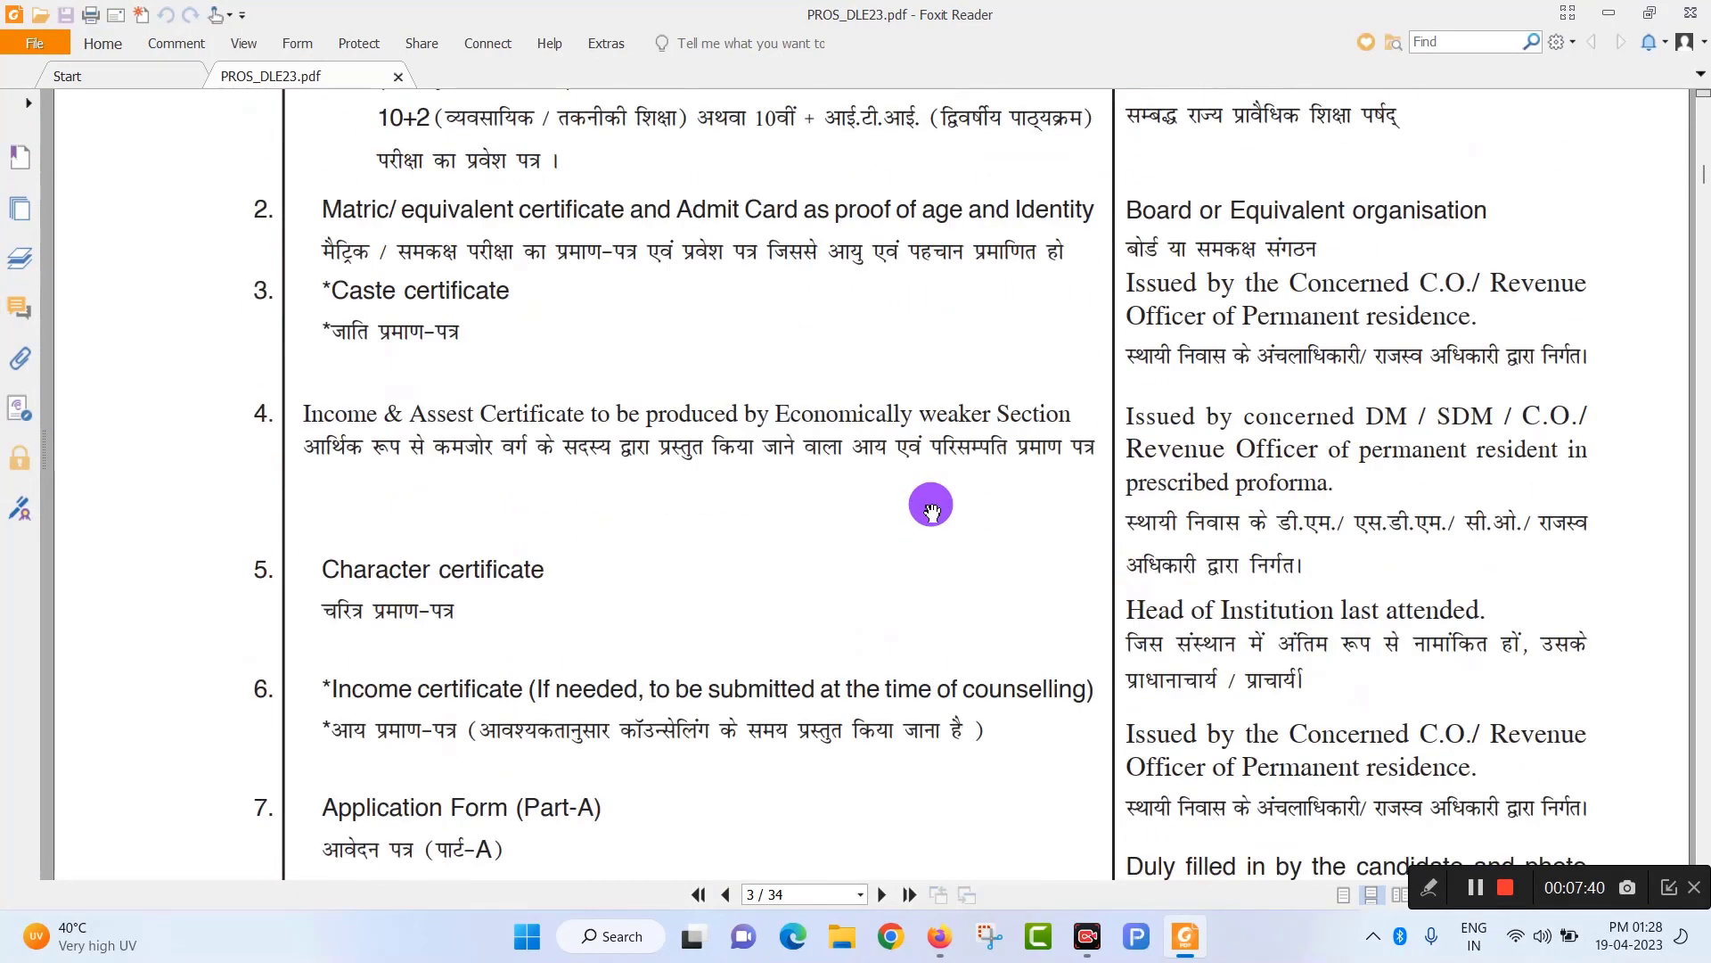
pyautogui.scroll(-20, 932, 517)
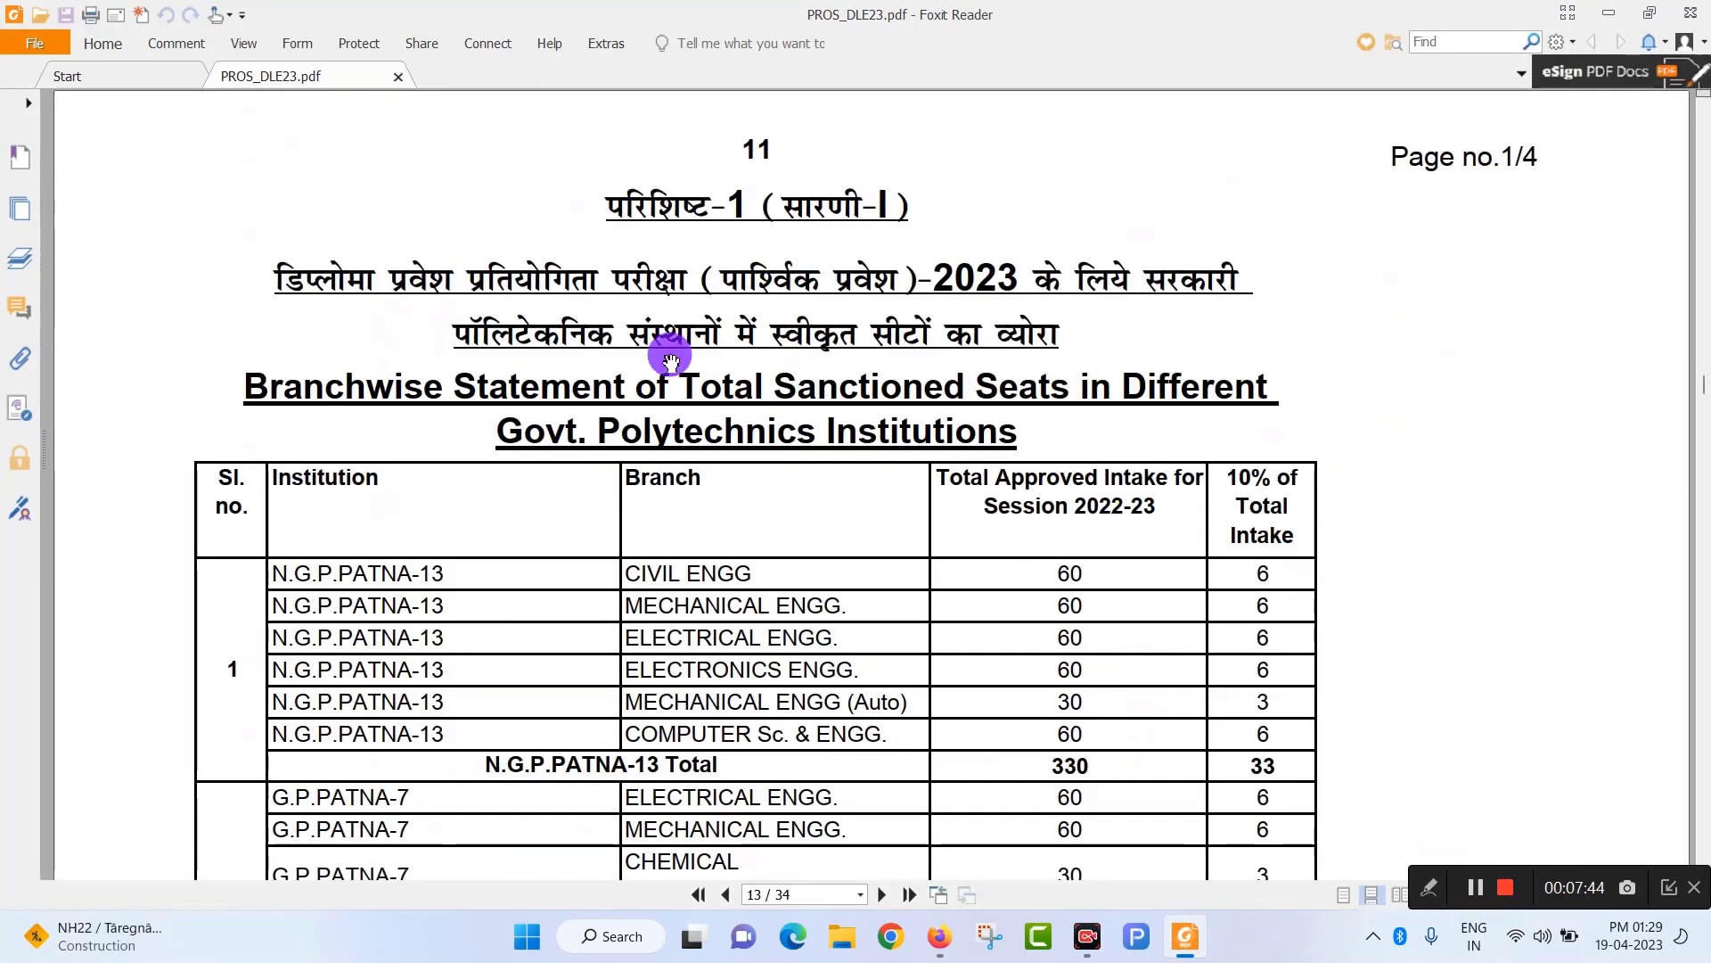
pyautogui.scroll(-2, 721, 412)
pyautogui.scroll(1, 722, 413)
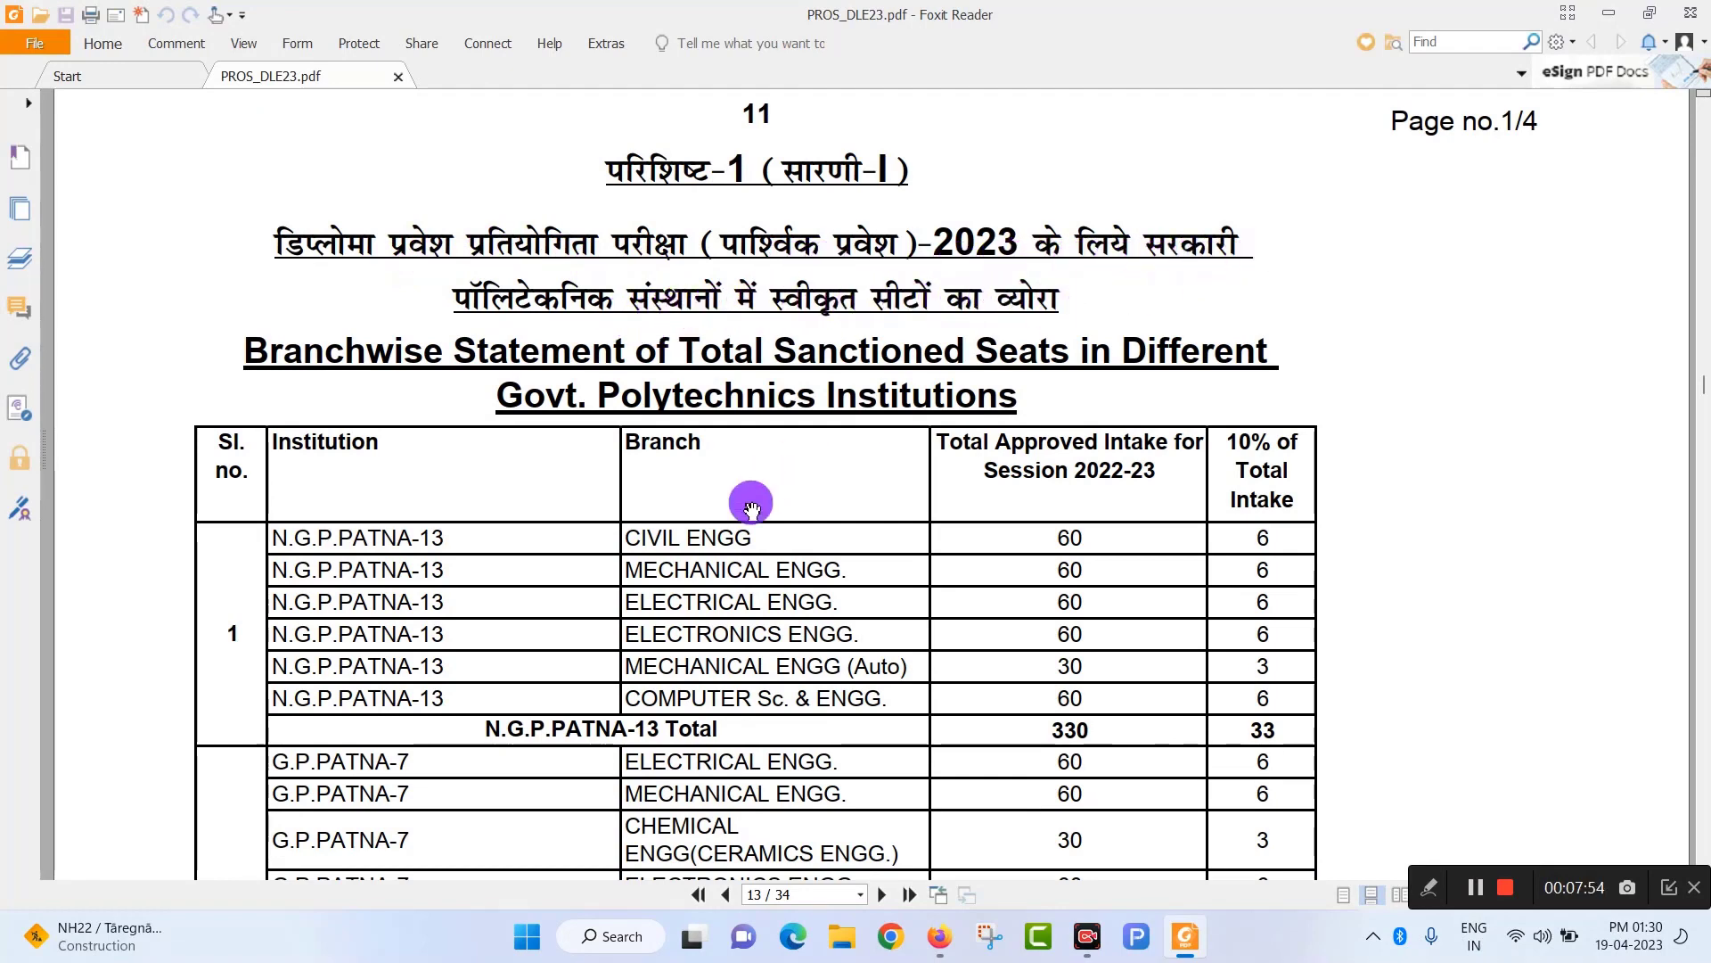
pyautogui.scroll(-2, 752, 506)
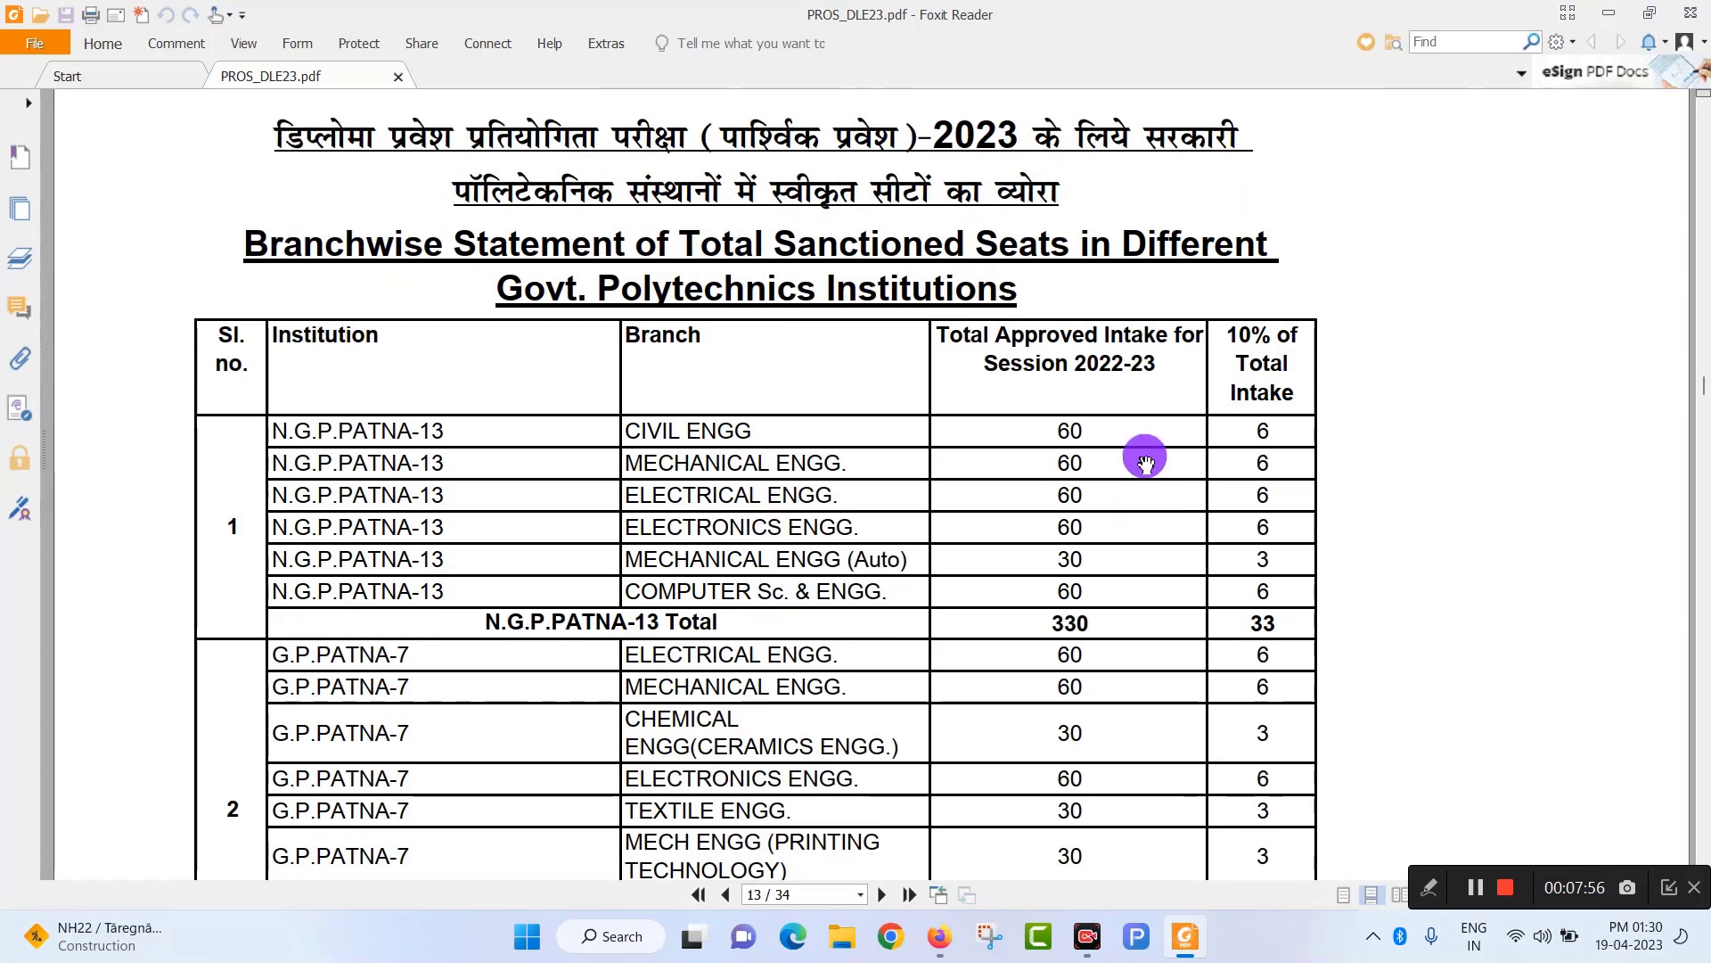
pyautogui.scroll(-3, 1107, 475)
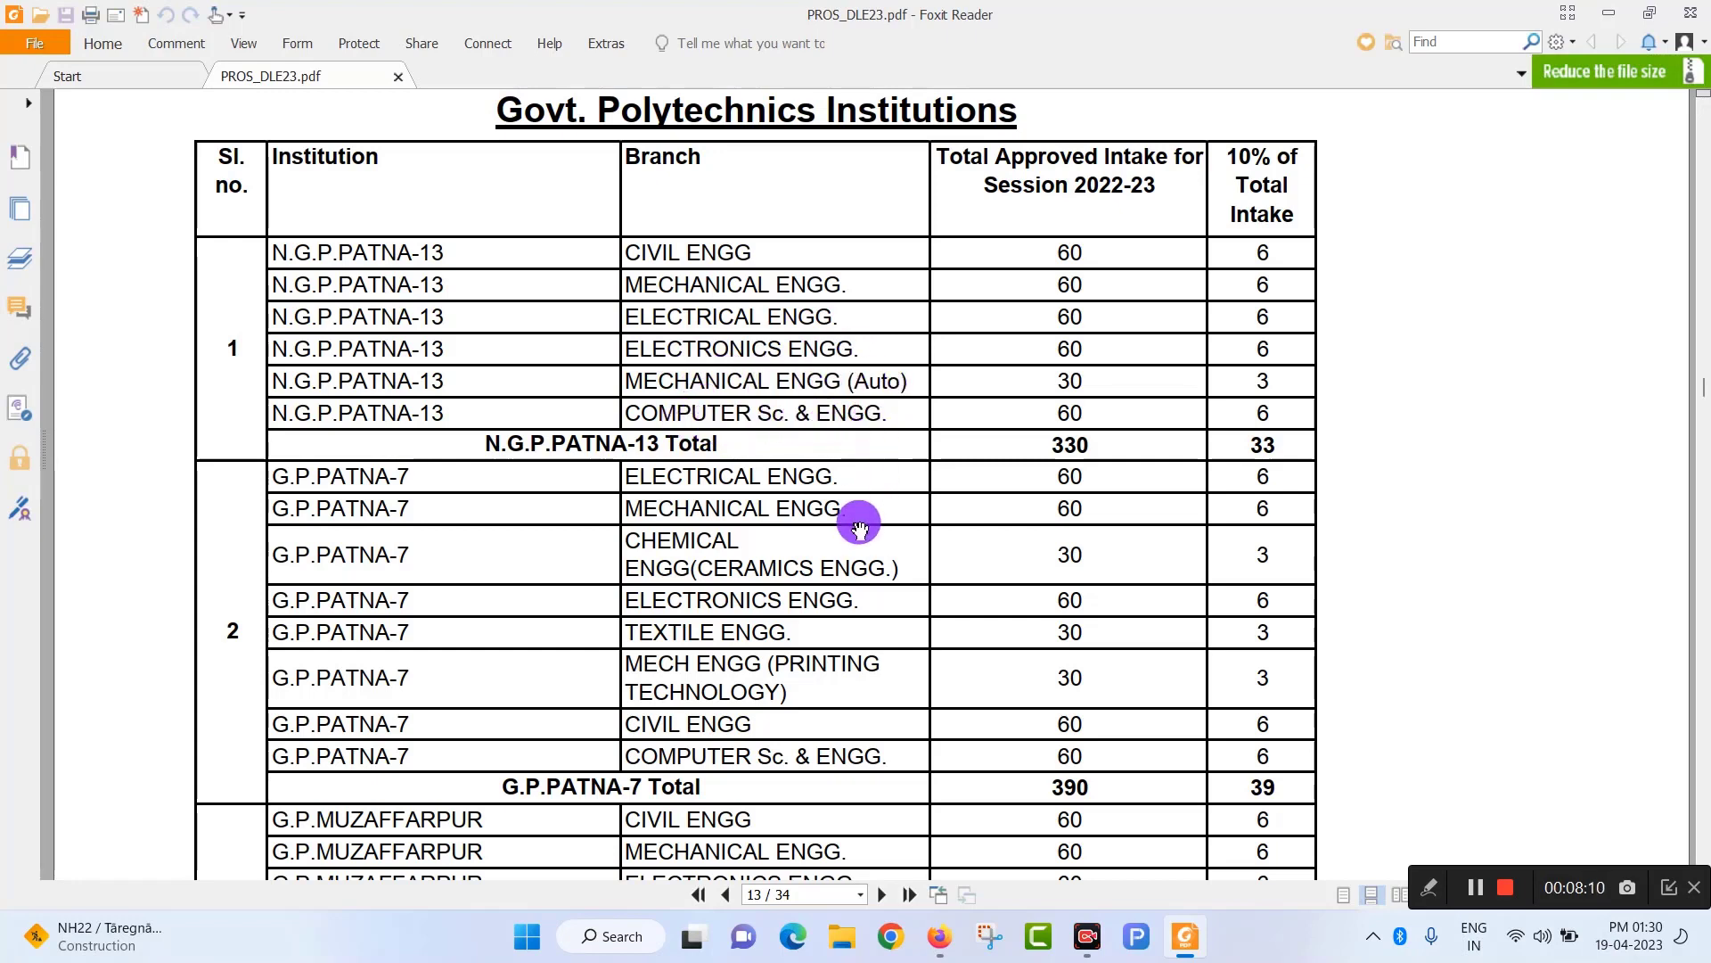
pyautogui.scroll(-2, 851, 517)
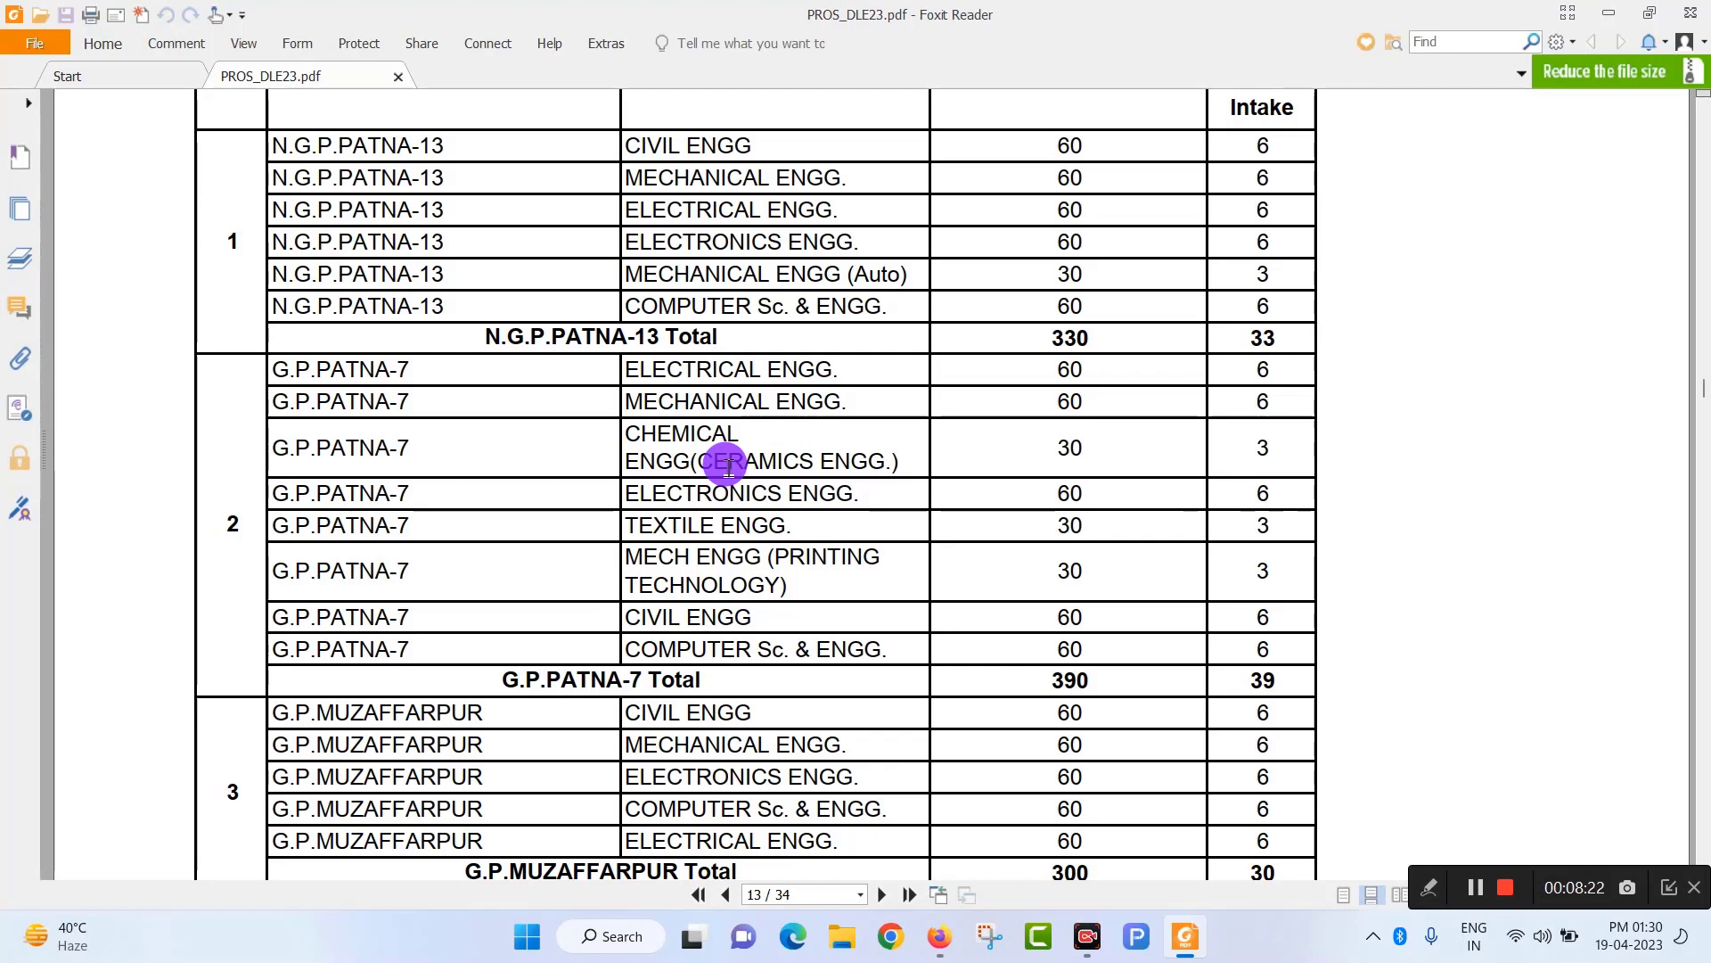
pyautogui.scroll(2, 728, 466)
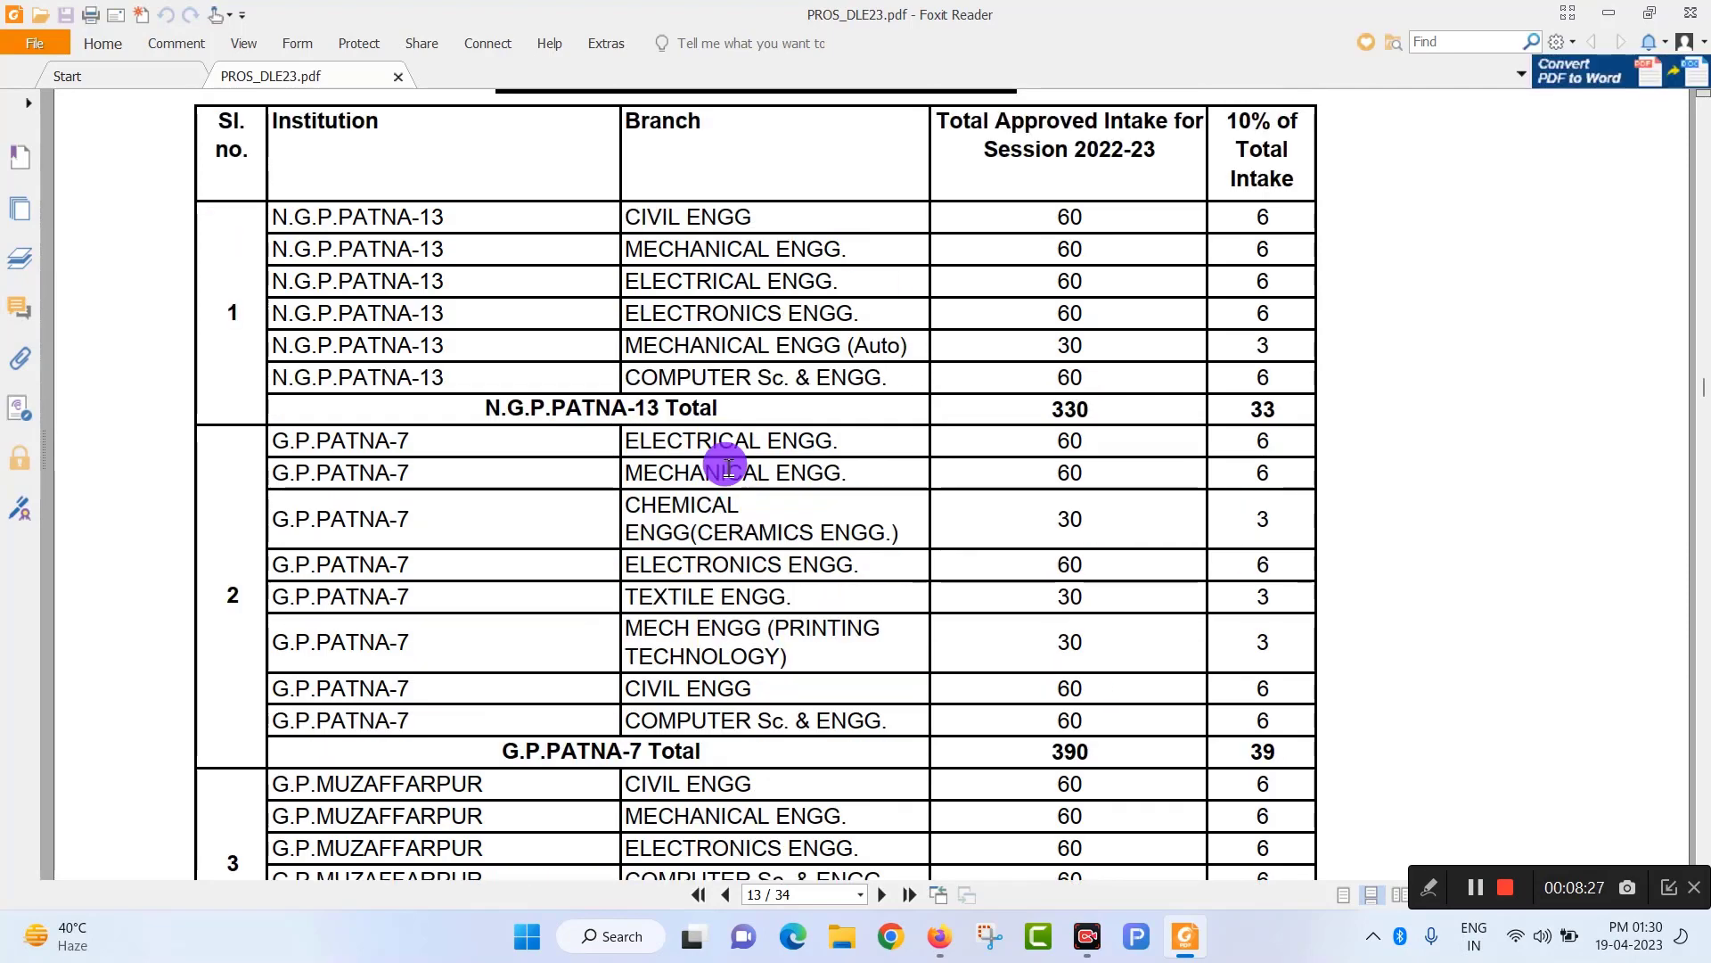
pyautogui.scroll(-20, 728, 466)
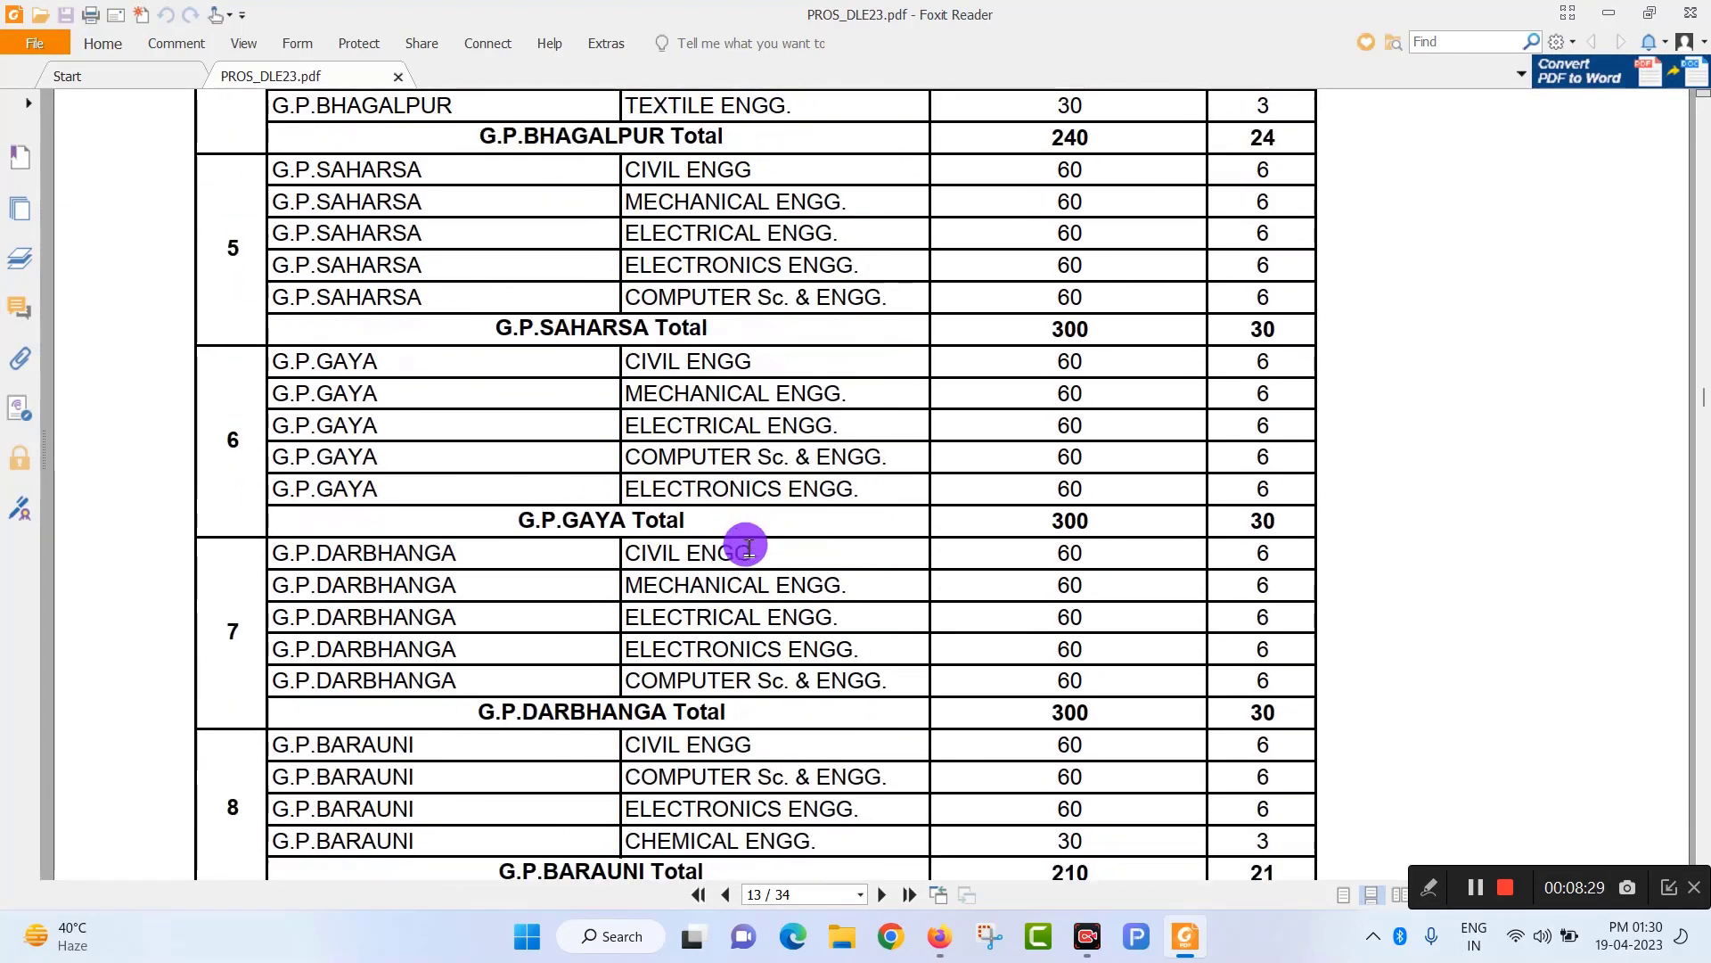
pyautogui.scroll(-20, 747, 547)
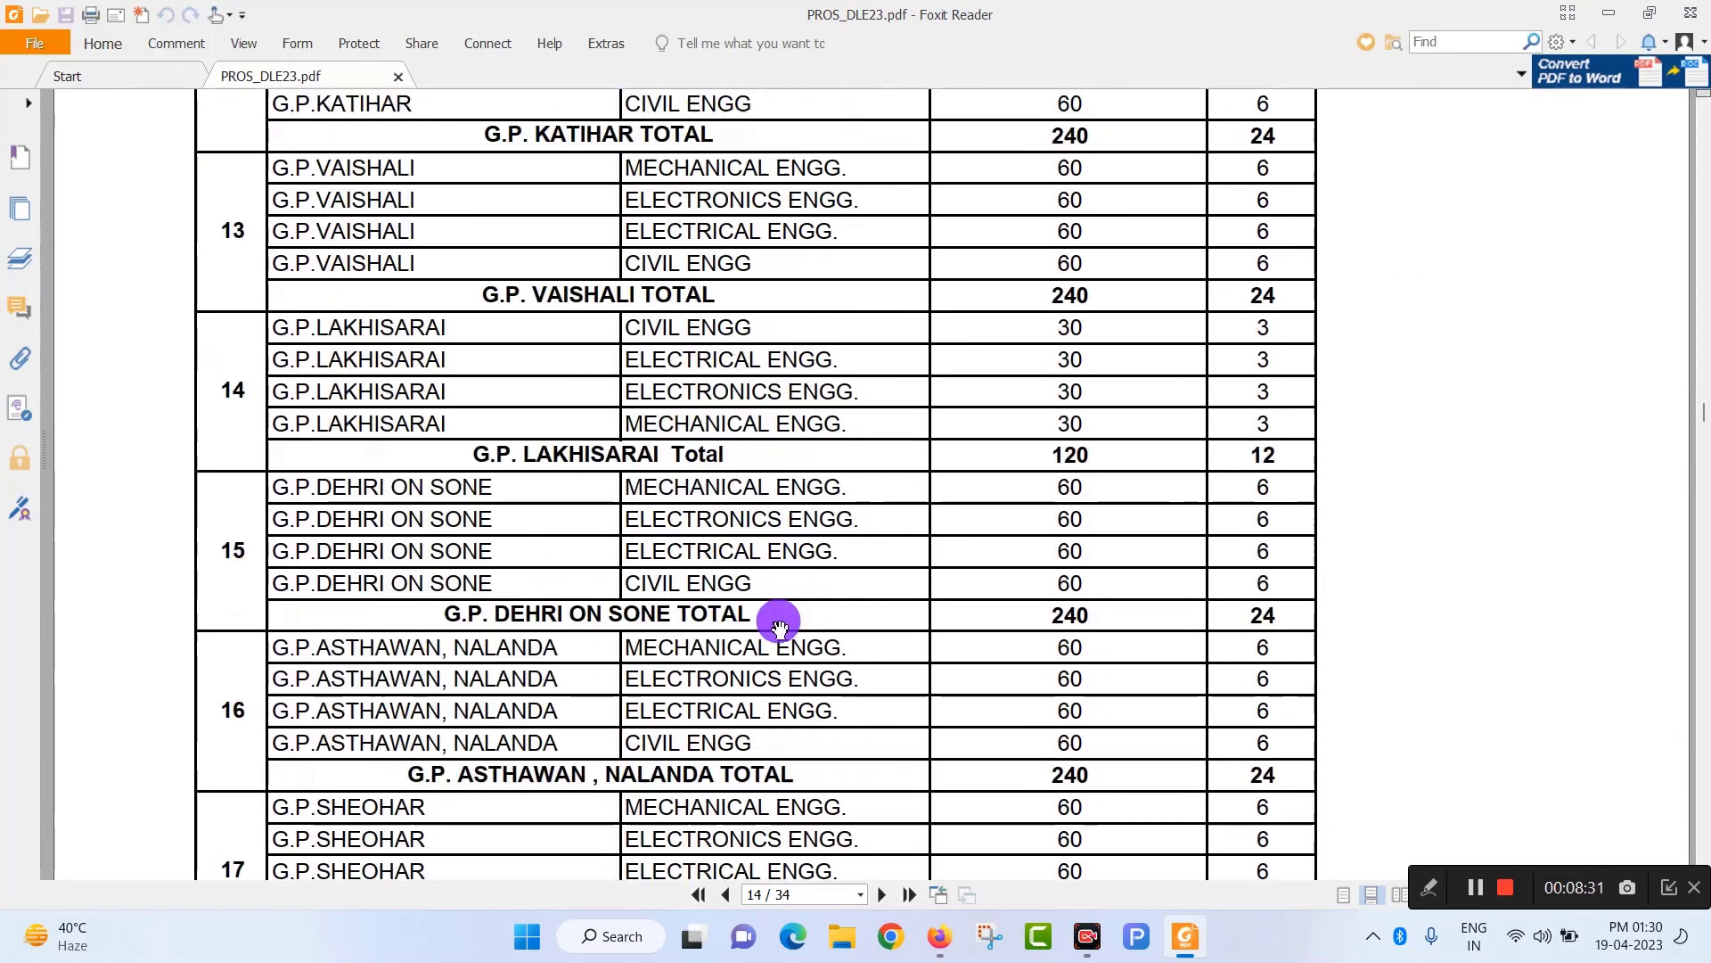
pyautogui.scroll(-5, 779, 627)
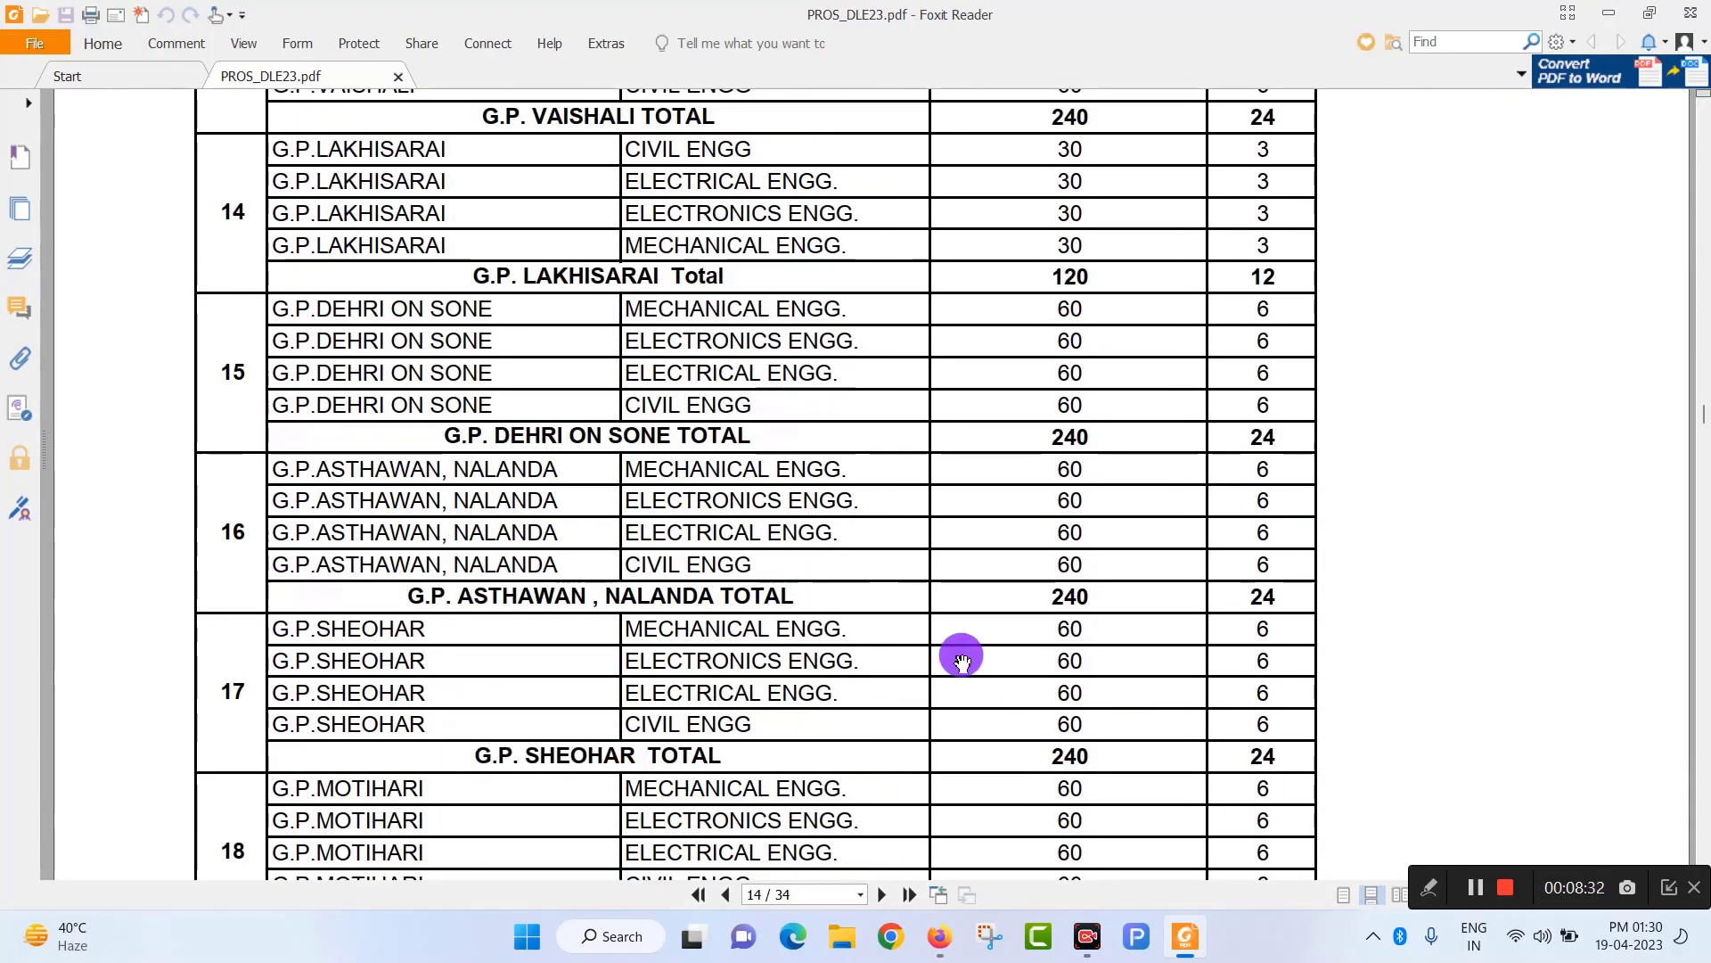
# Back in Firefox, download the prospectus again and open the Apply Online DECE[LE]-2023 registration form.
pyautogui.click(938, 954)
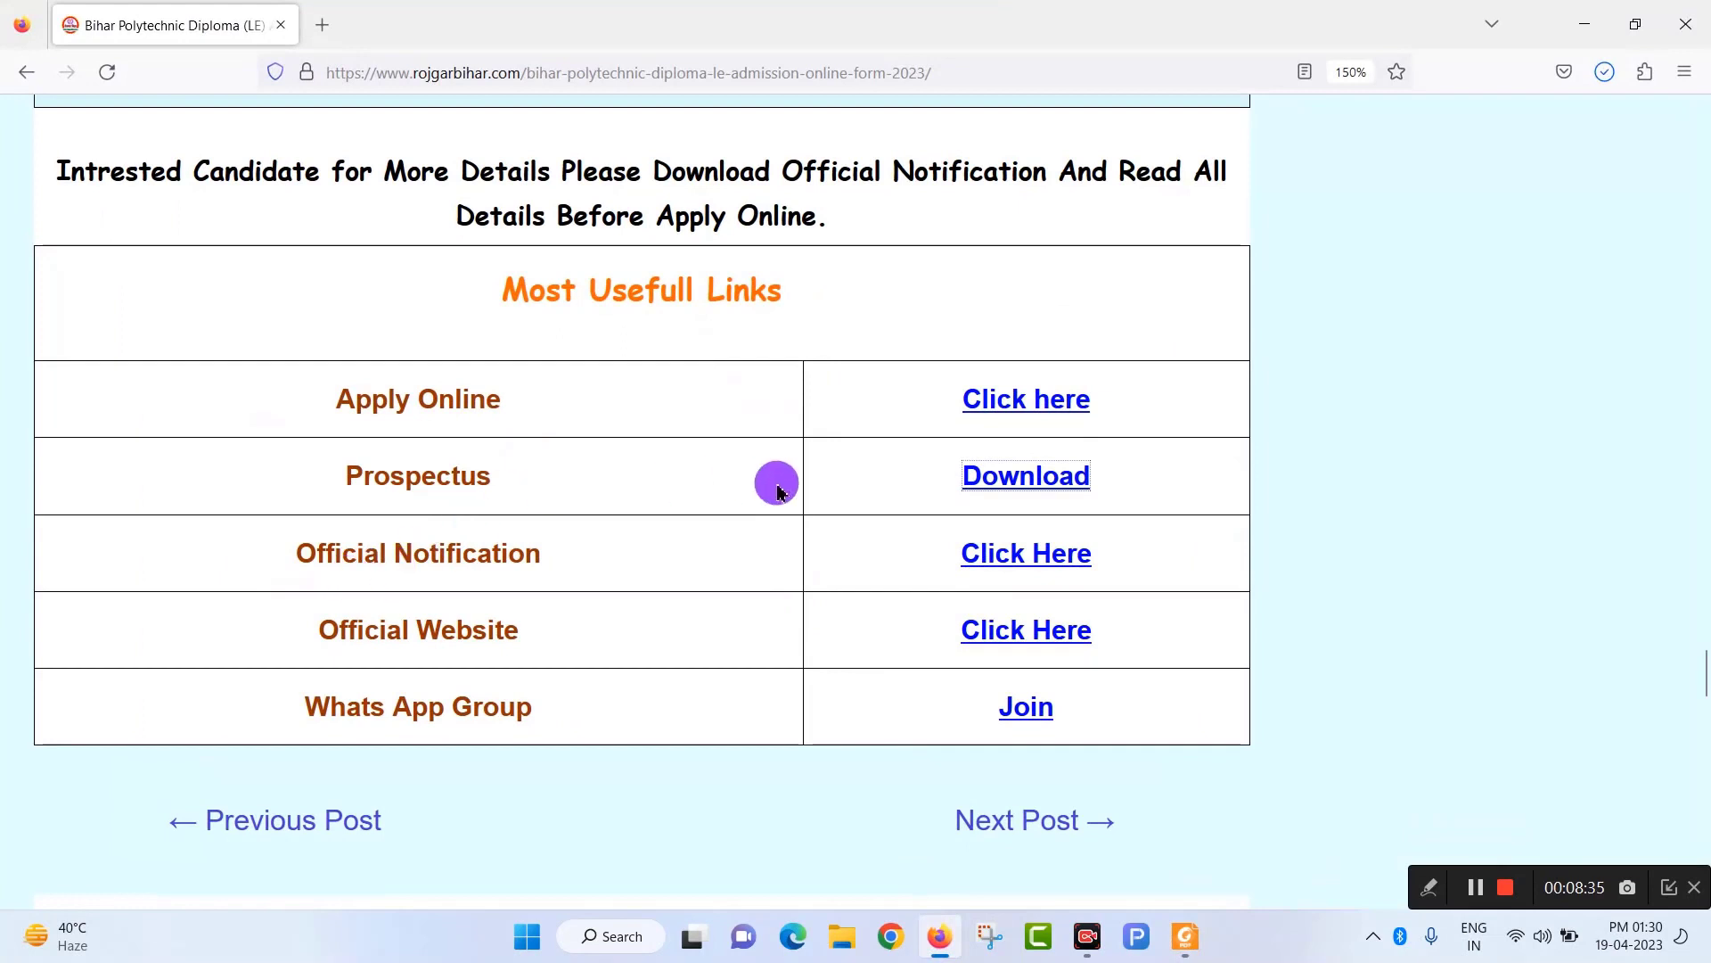
pyautogui.click(1013, 492)
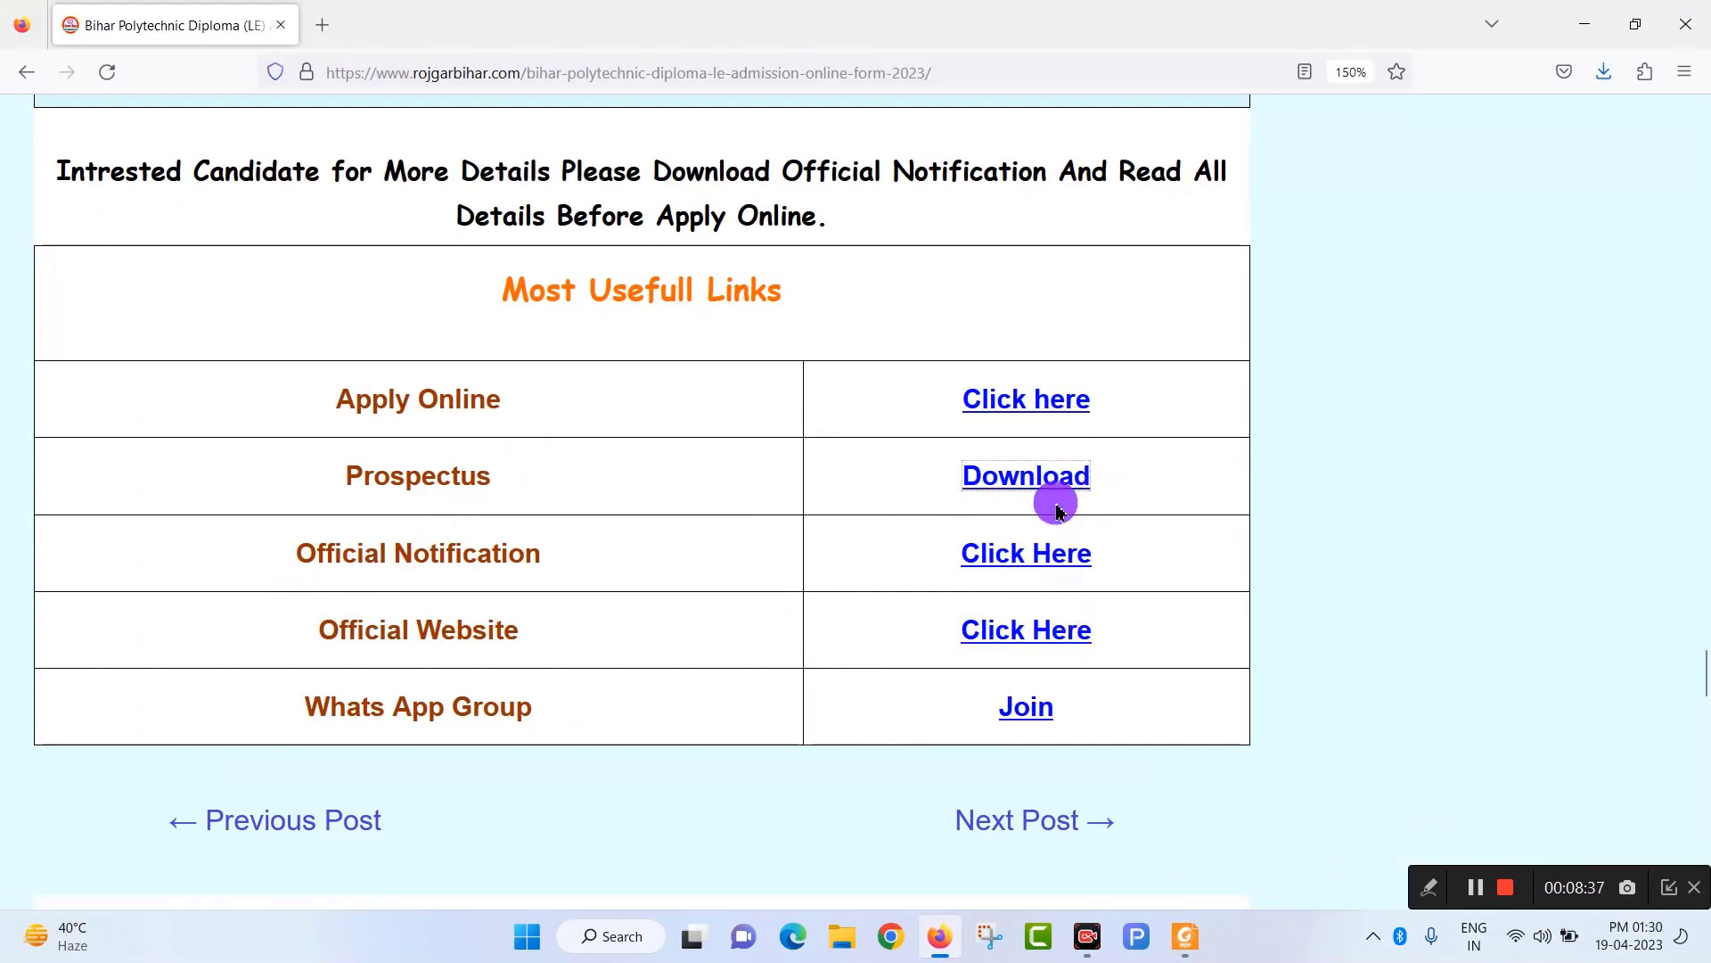
pyautogui.click(995, 403)
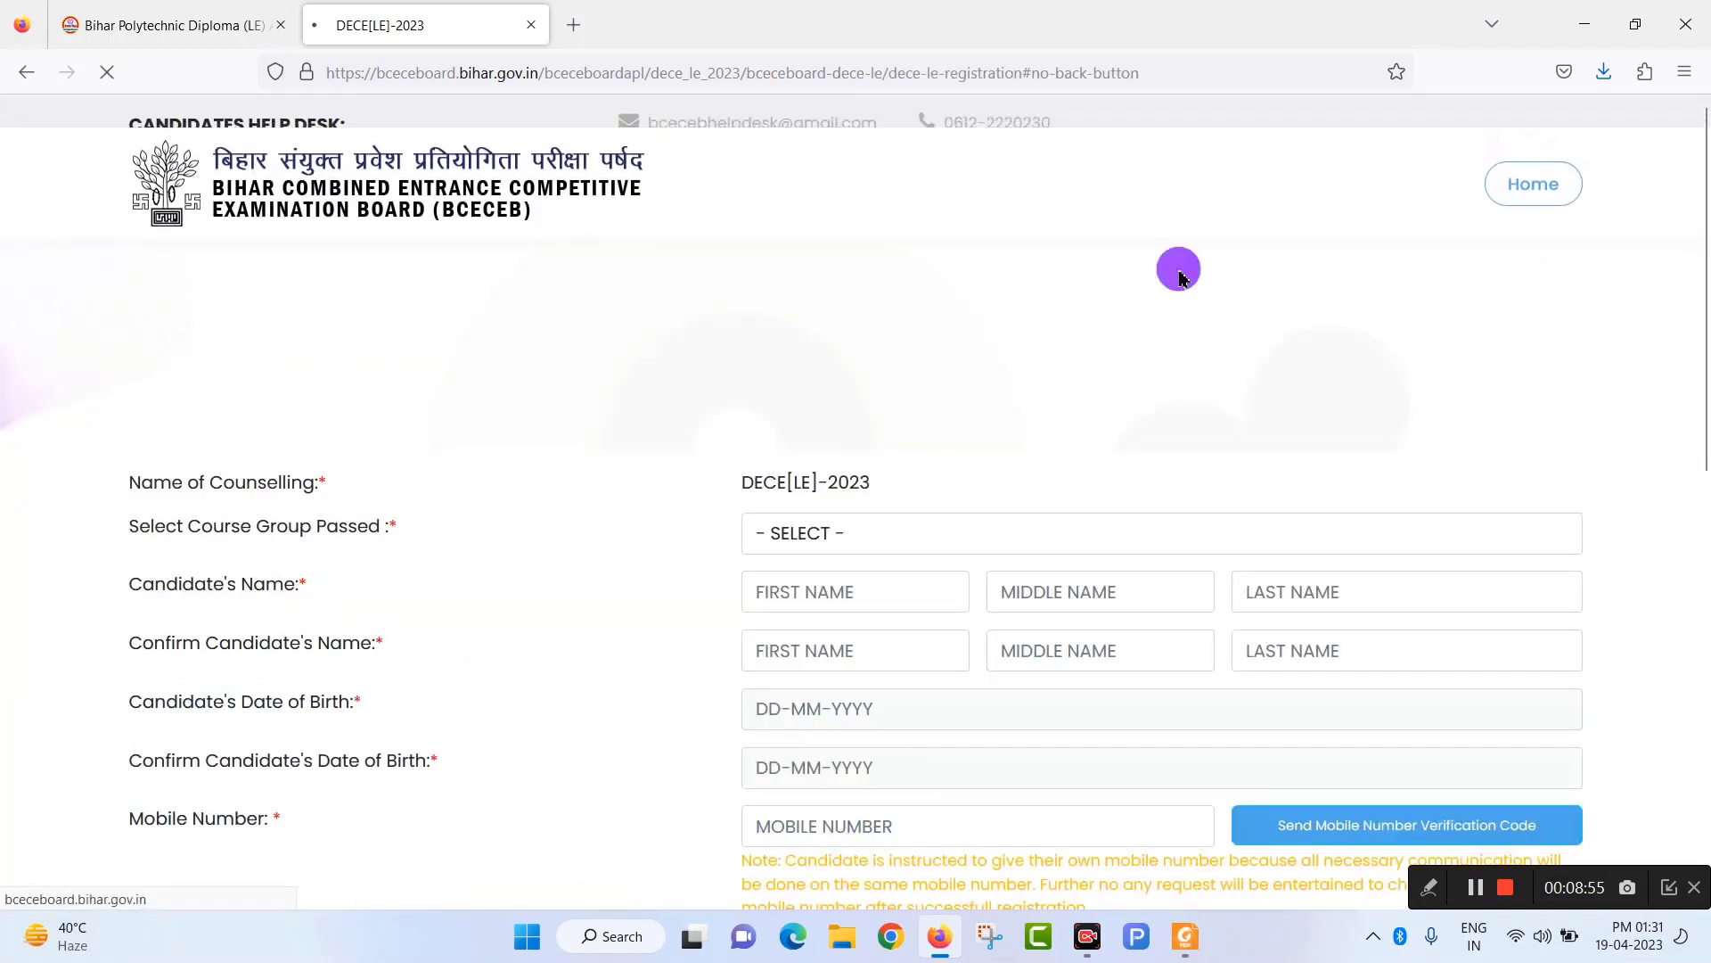
# Open the Course Group Passed list showing 10+2 (Vocational/Technical), 10TH + ITI (2 Year) and 10+2 (Science).
pyautogui.scroll(-2, 879, 602)
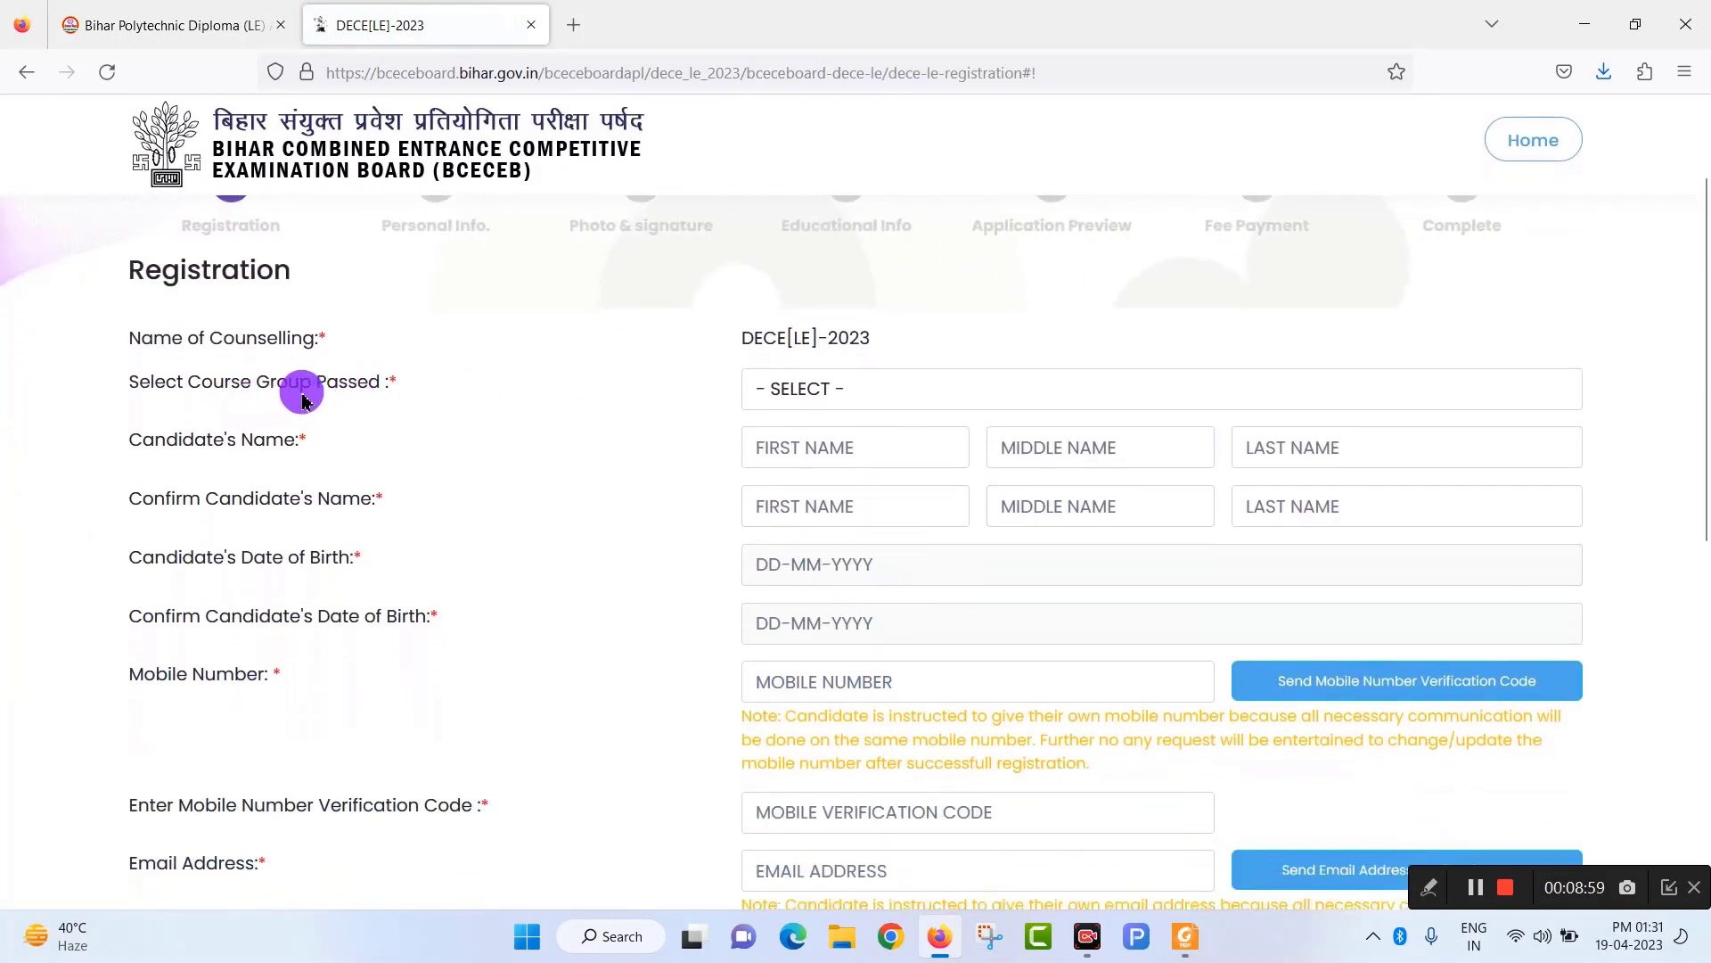
pyautogui.click(973, 388)
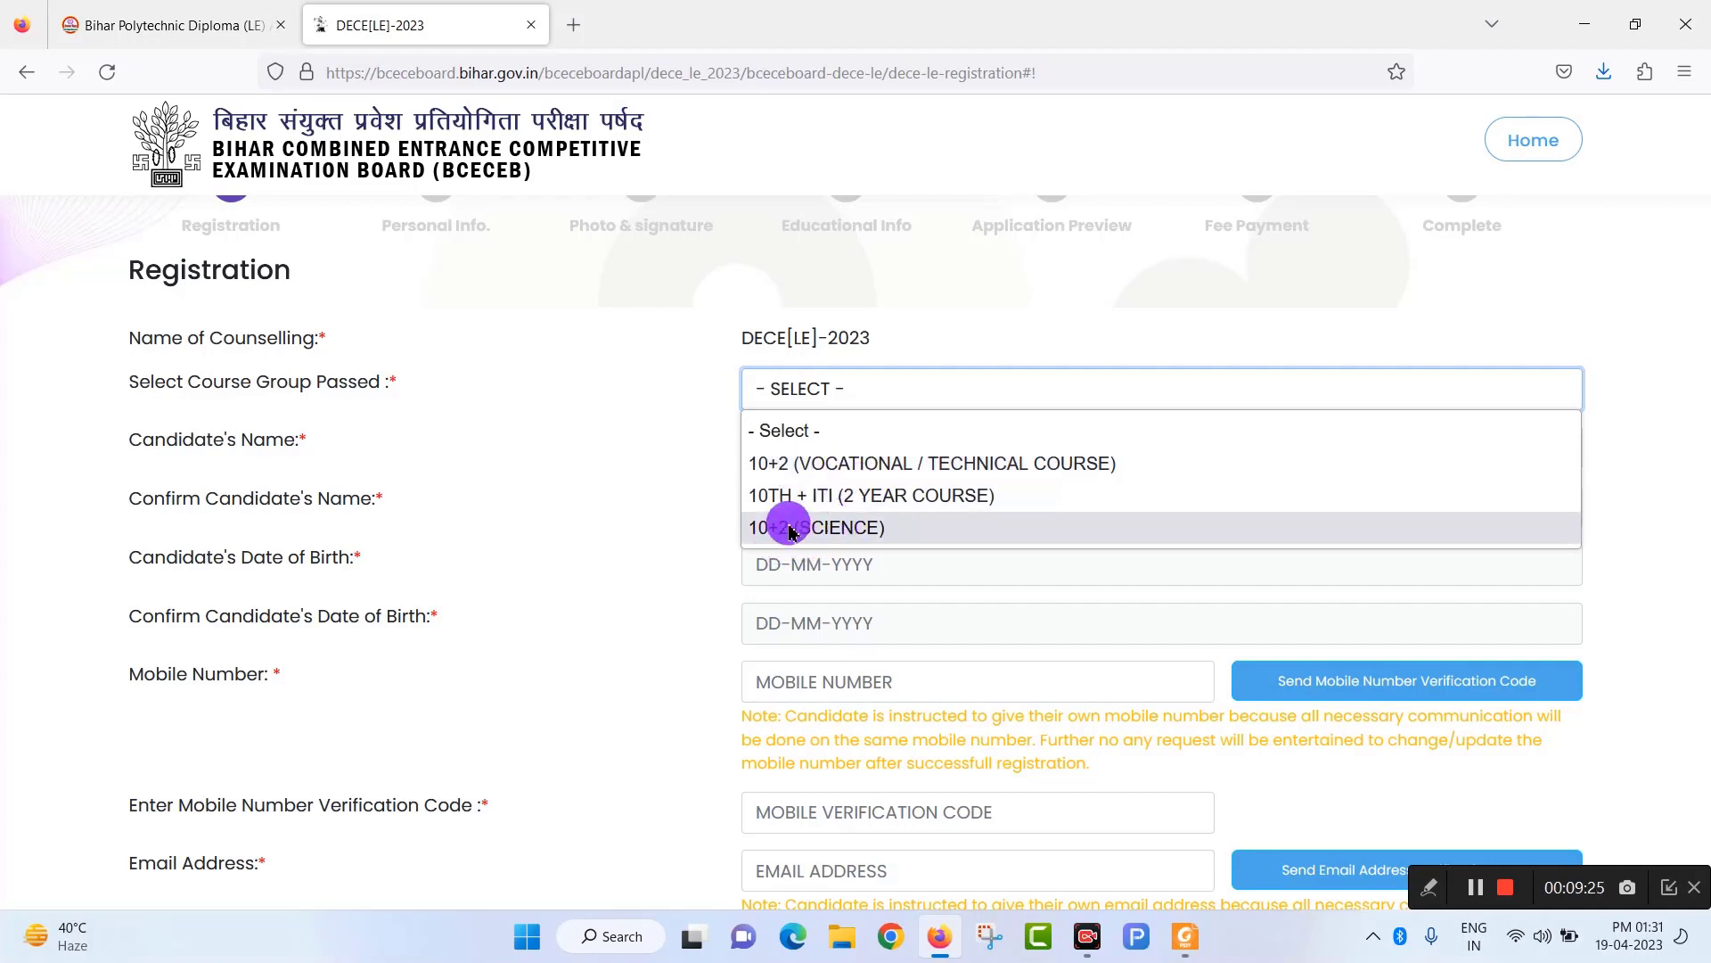
# Choose 10+2 (SCIENCE) as course group and enter the candidate's first and last name.
pyautogui.click(836, 530)
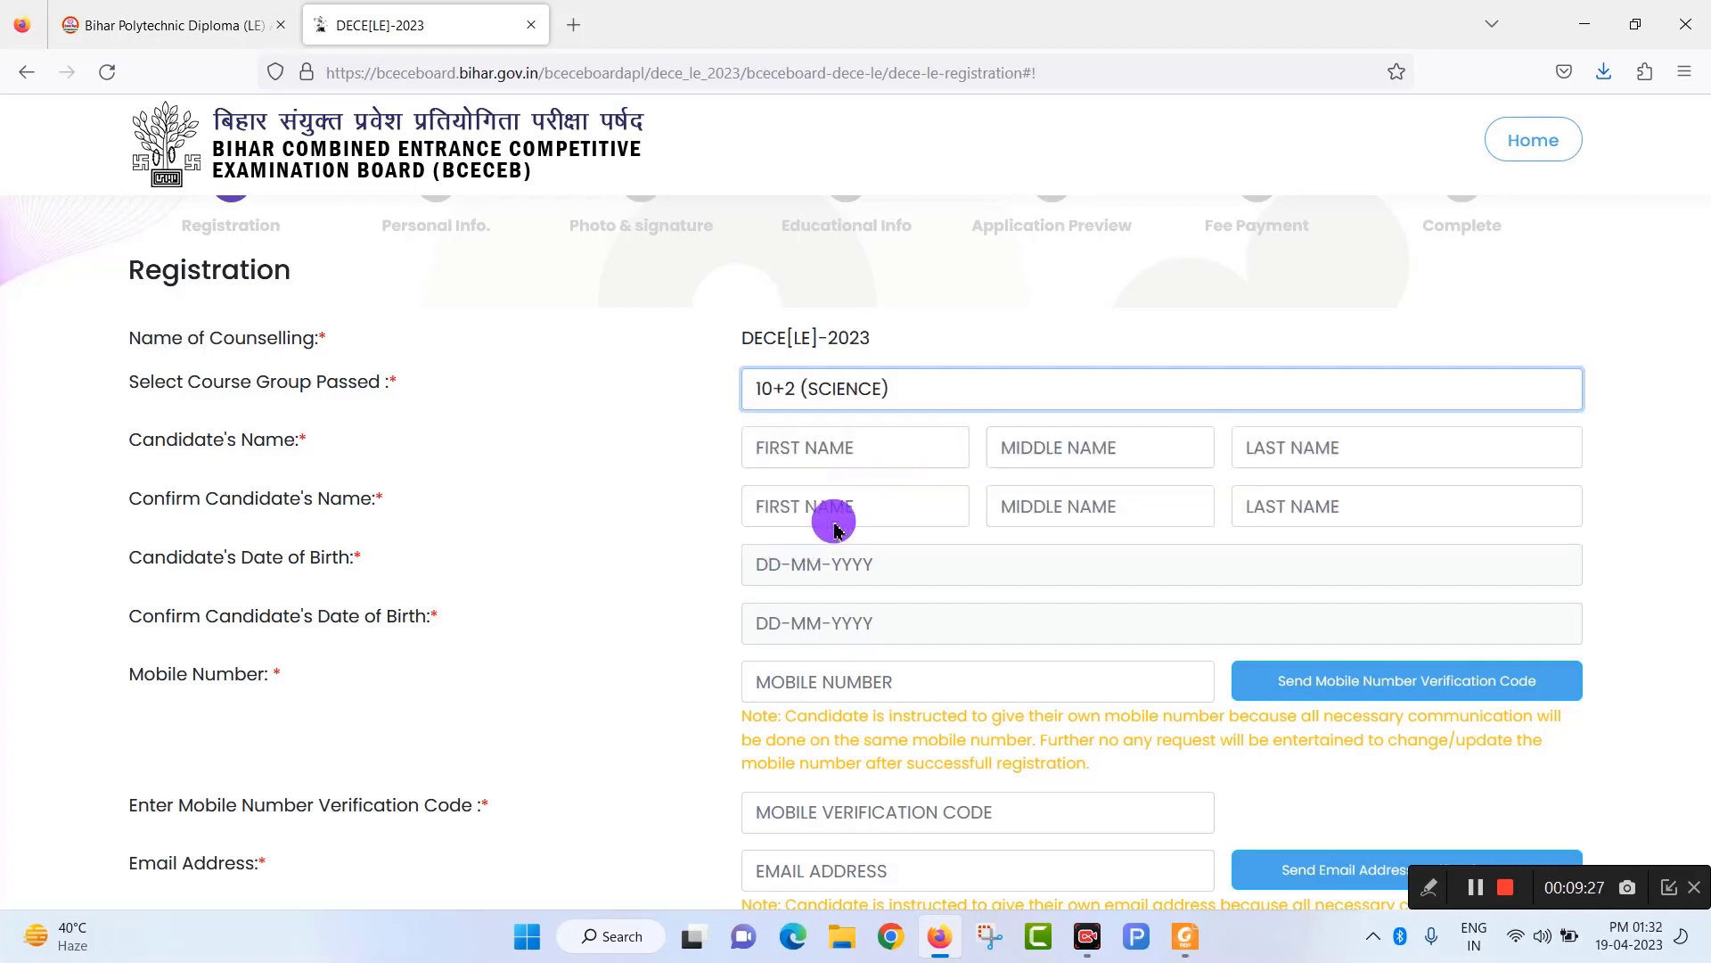
pyautogui.click(836, 446)
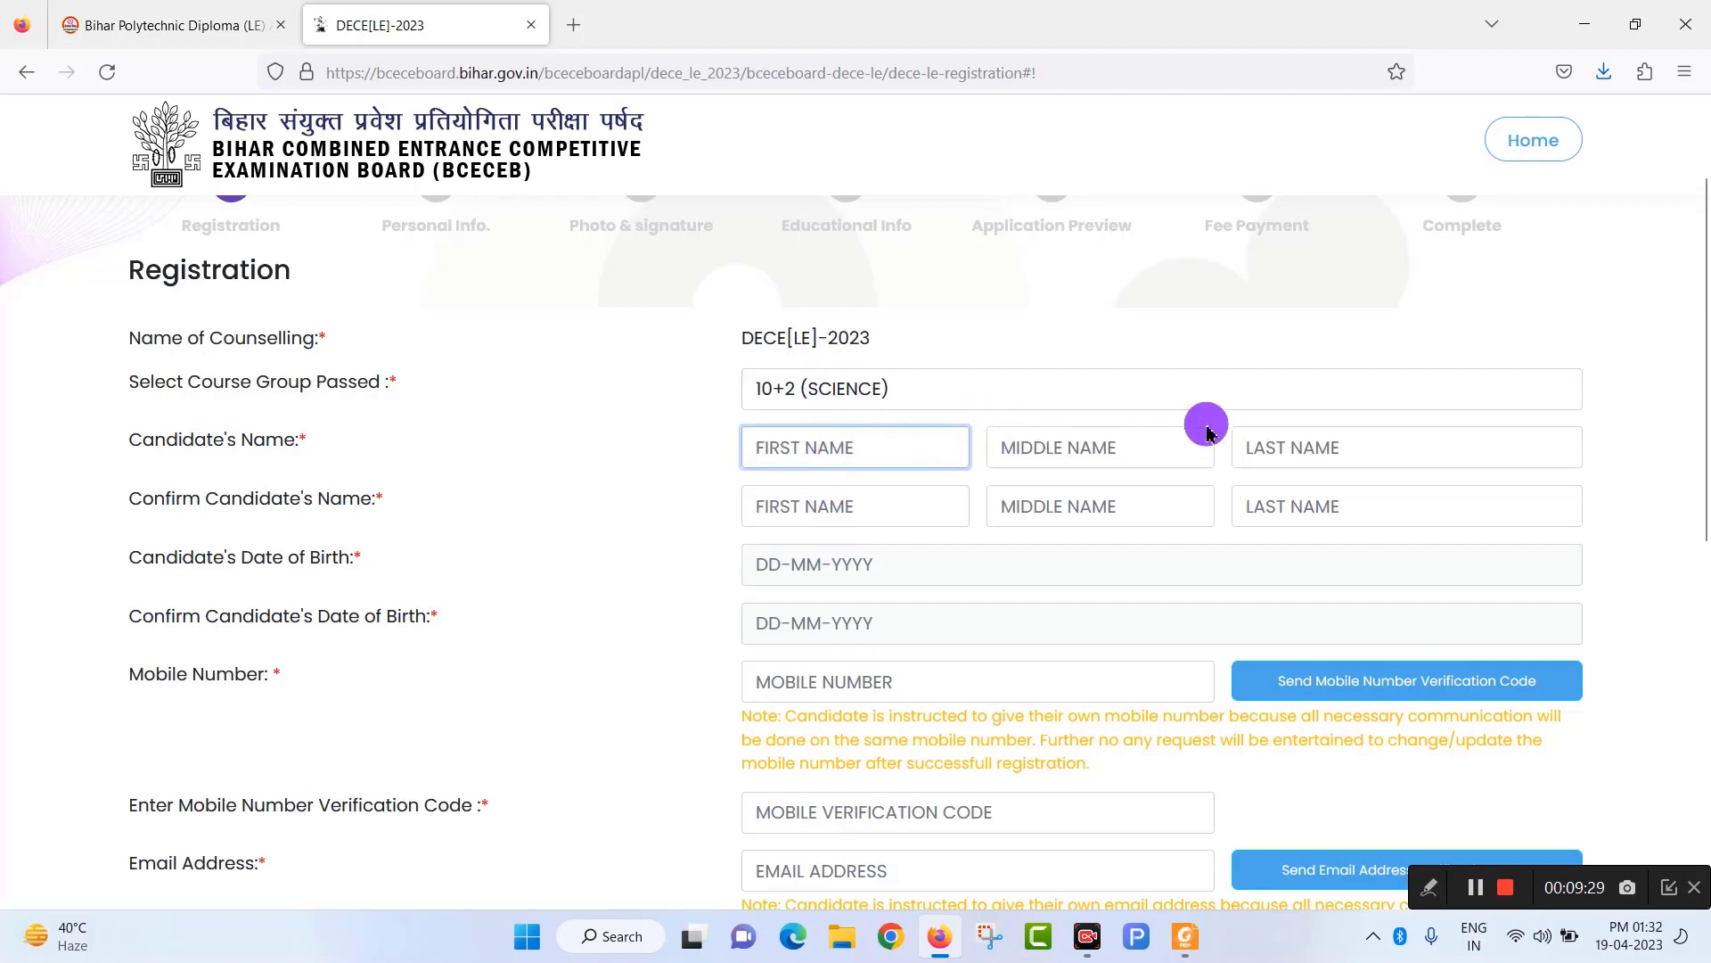
pyautogui.click(1182, 445)
pyautogui.click(1280, 441)
pyautogui.click(847, 447)
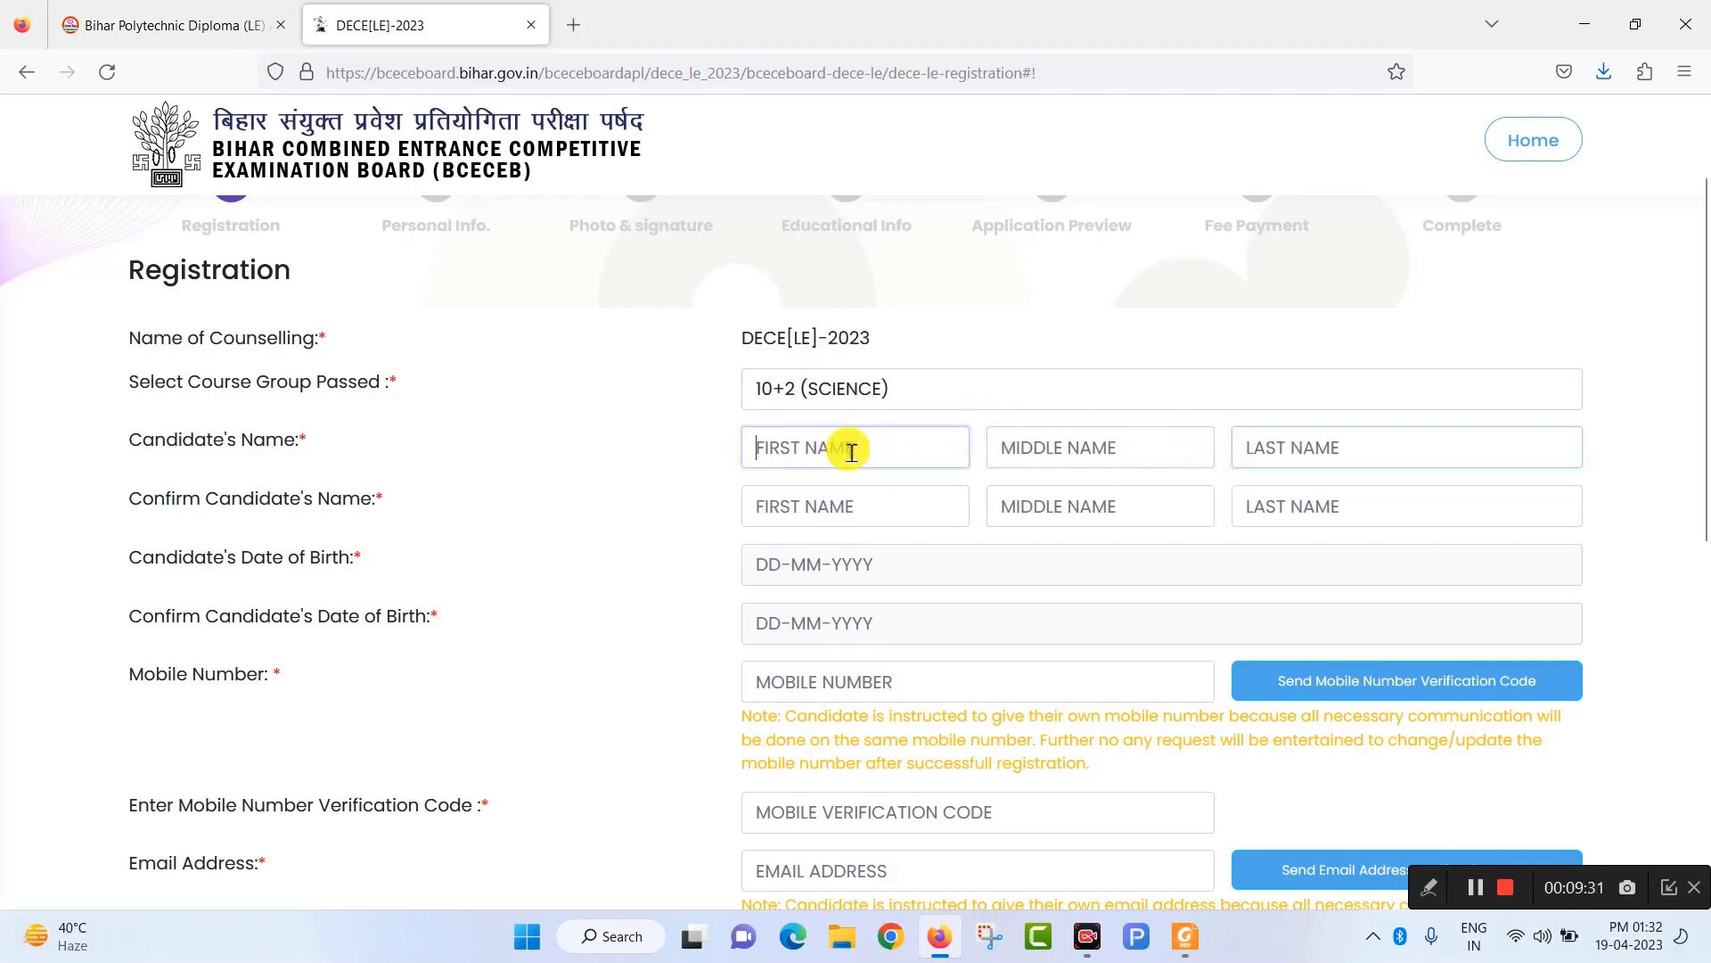
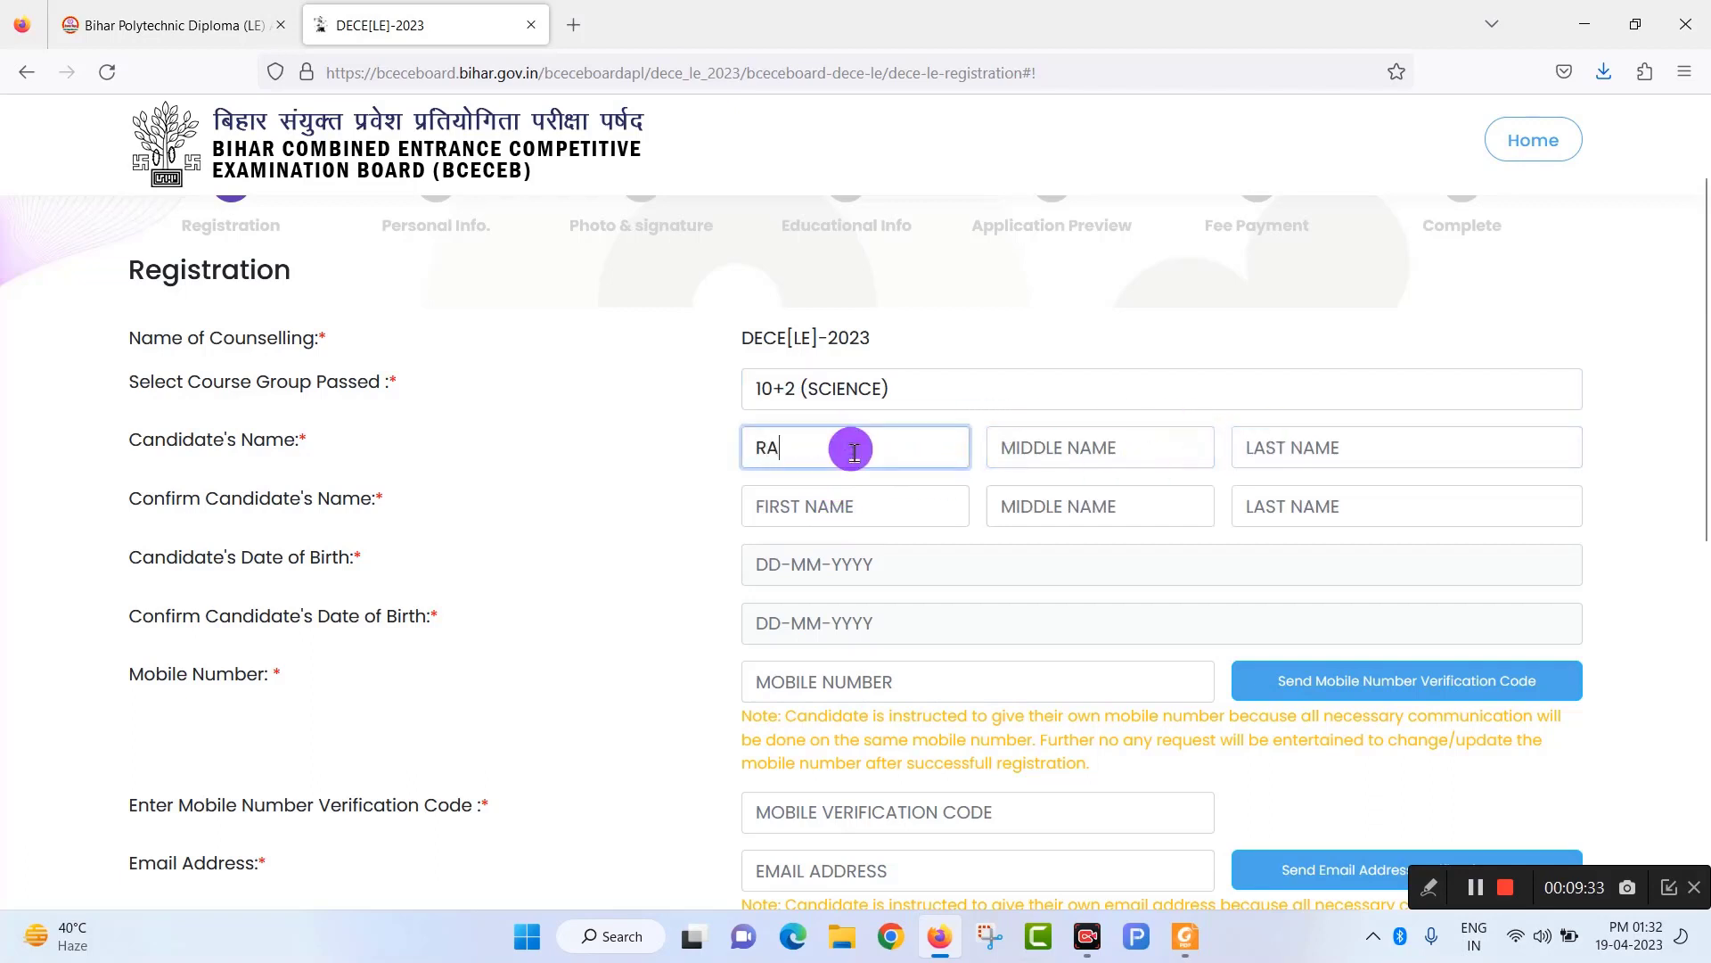
pyautogui.press('Tab')
pyautogui.press('Tab')
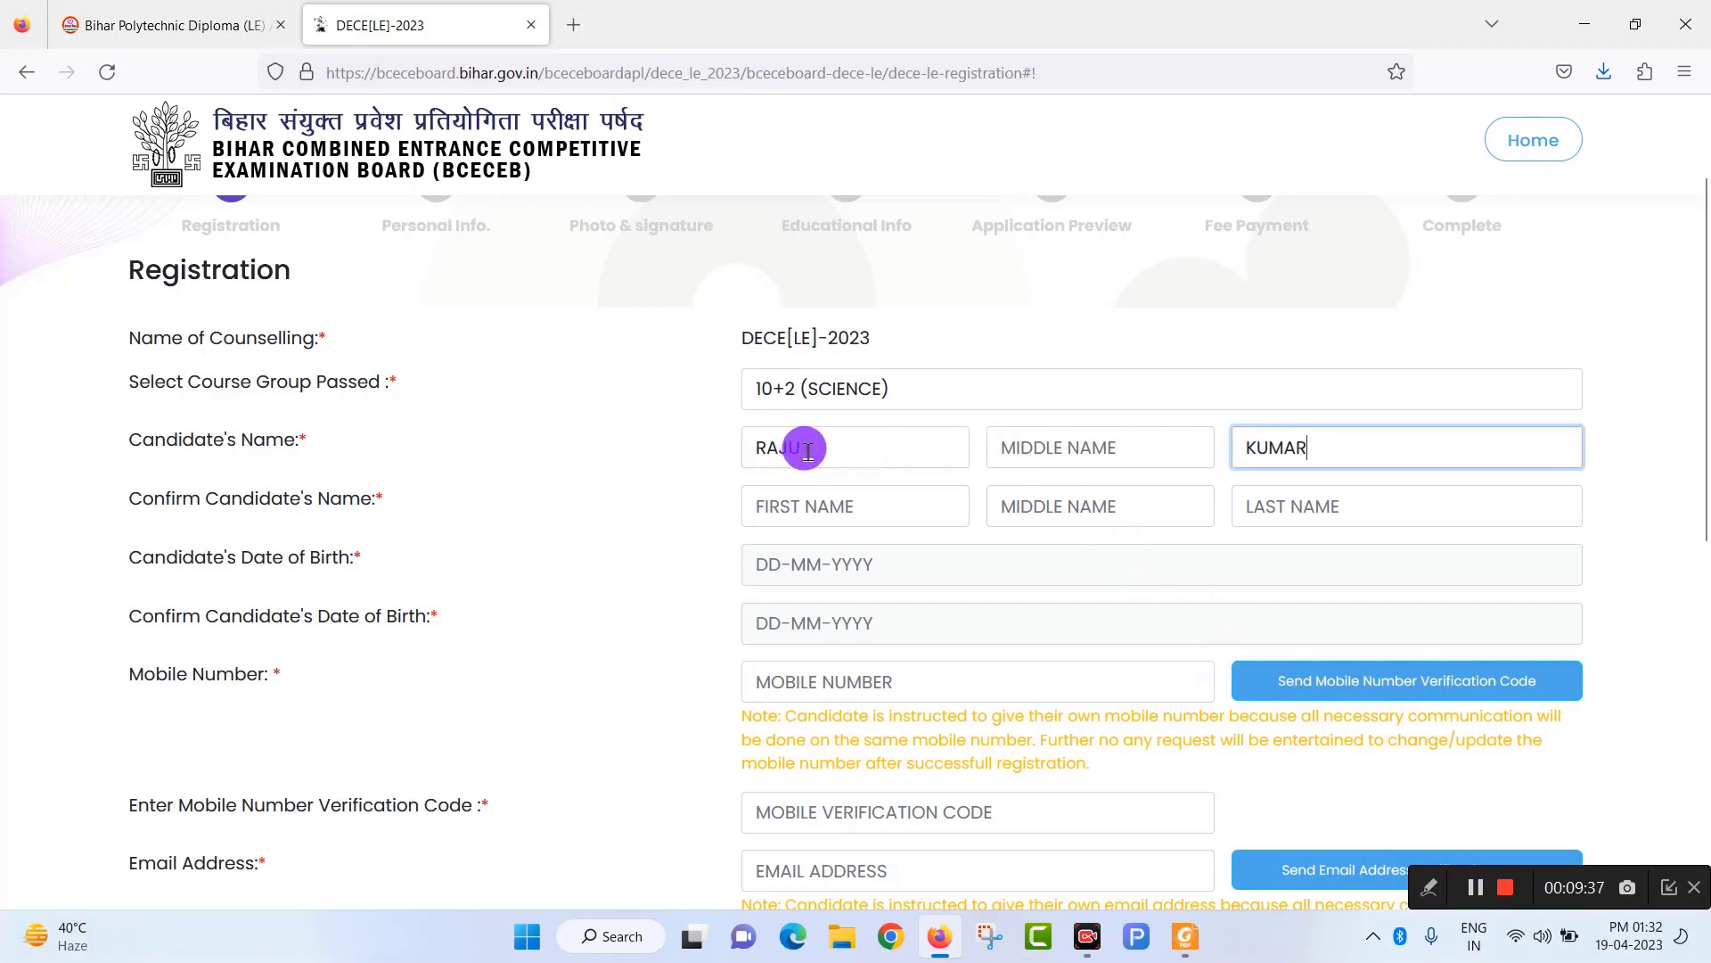
# Step through the middle name and confirm first and last name fields.
pyautogui.click(816, 447)
pyautogui.click(1072, 450)
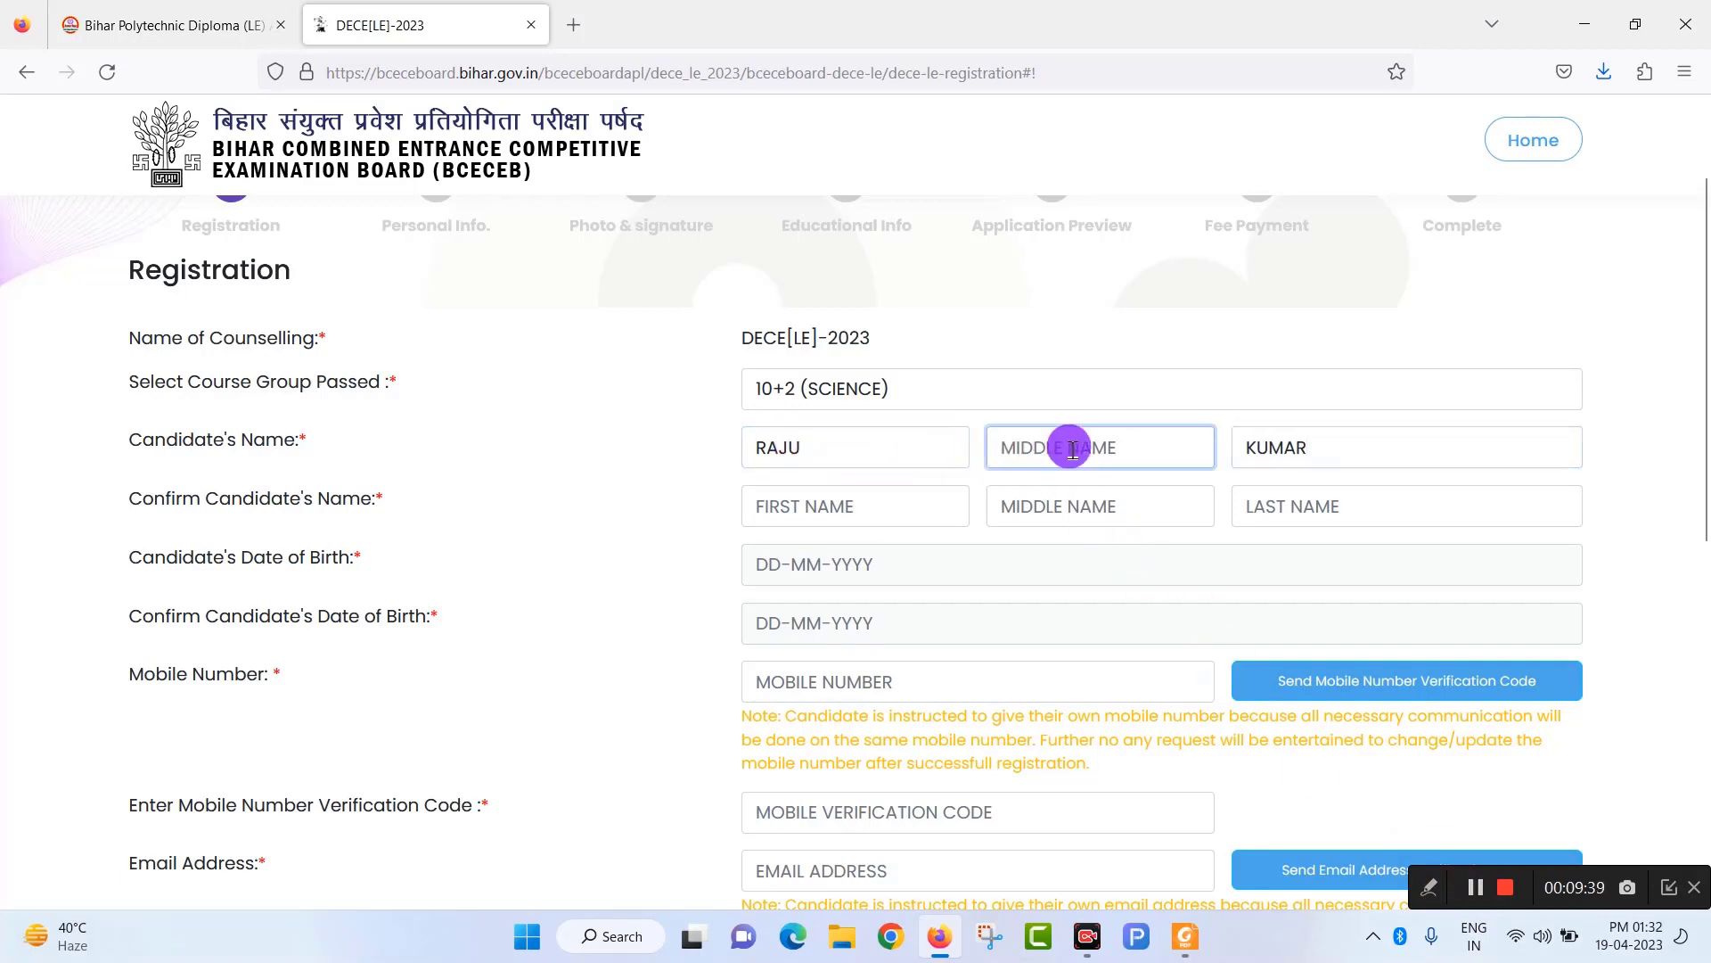
pyautogui.click(1343, 450)
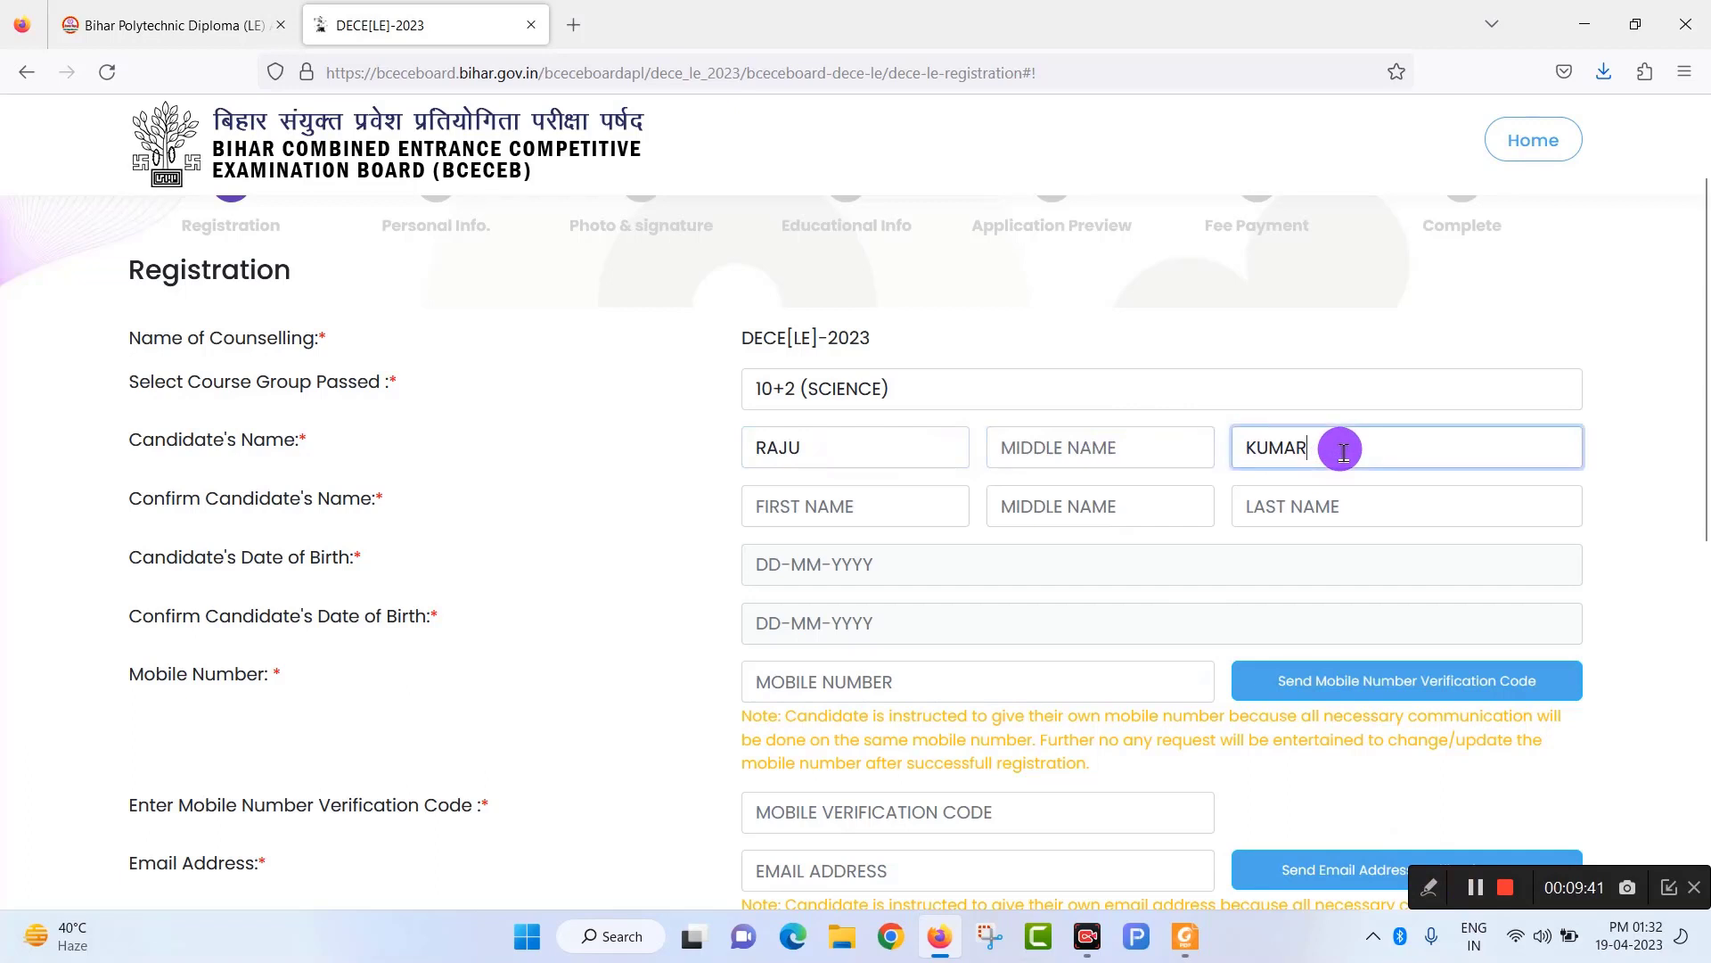
pyautogui.click(804, 514)
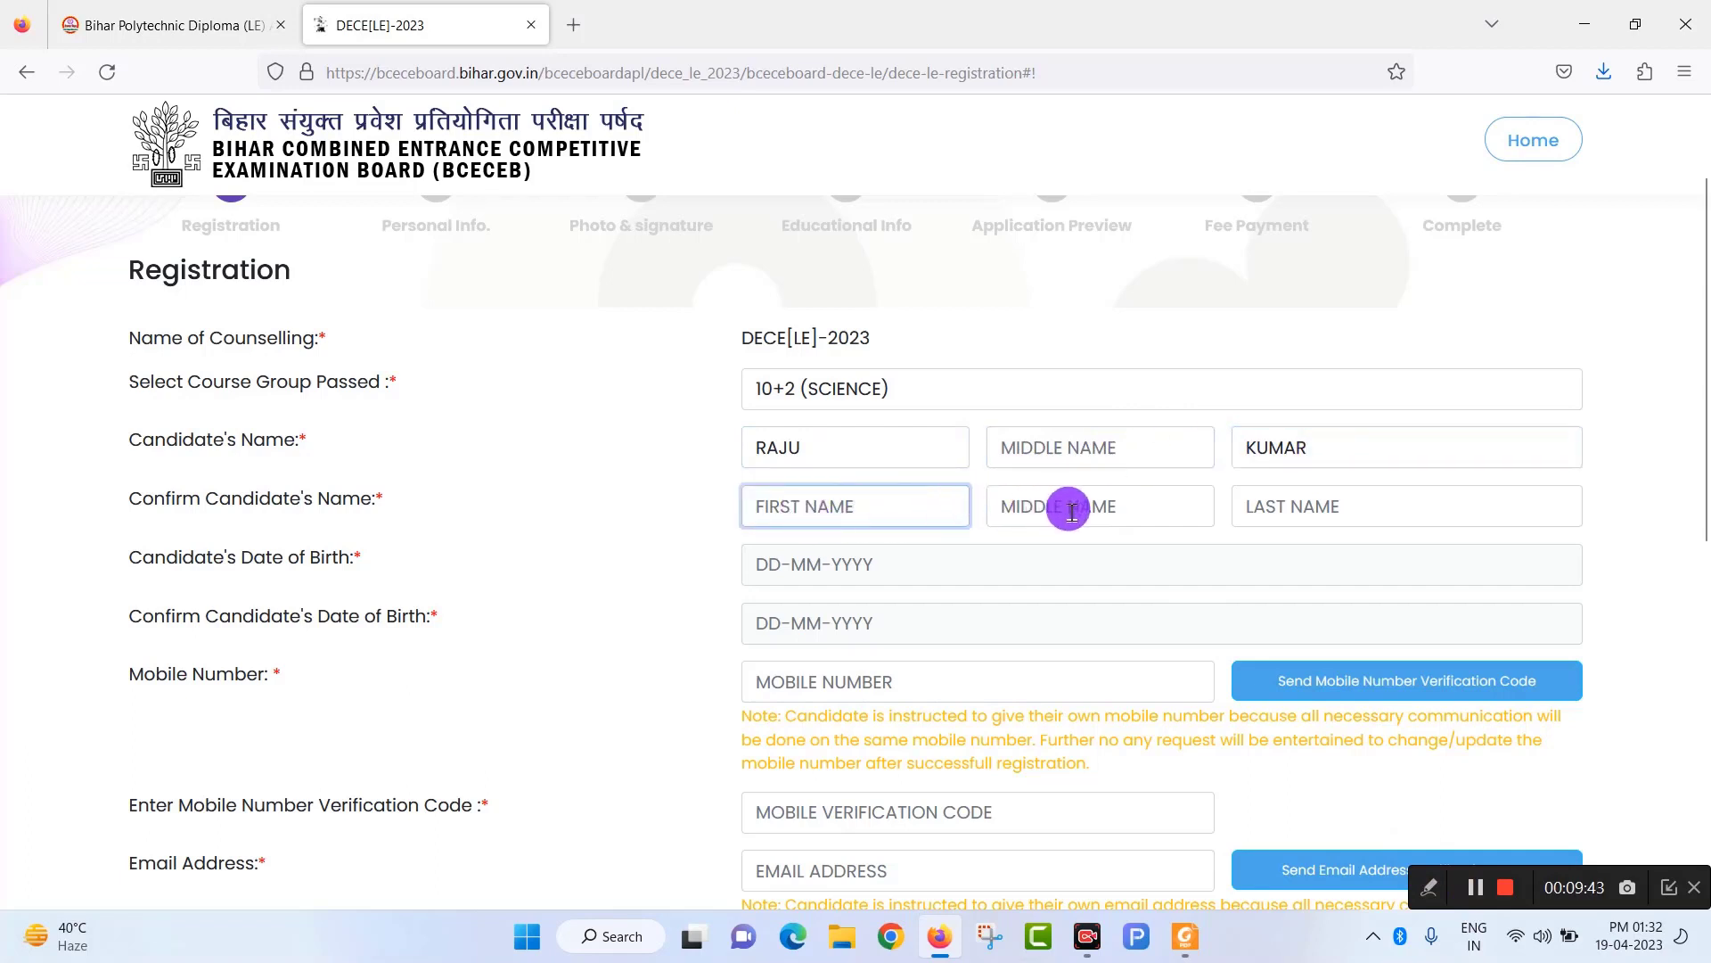
pyautogui.click(1266, 504)
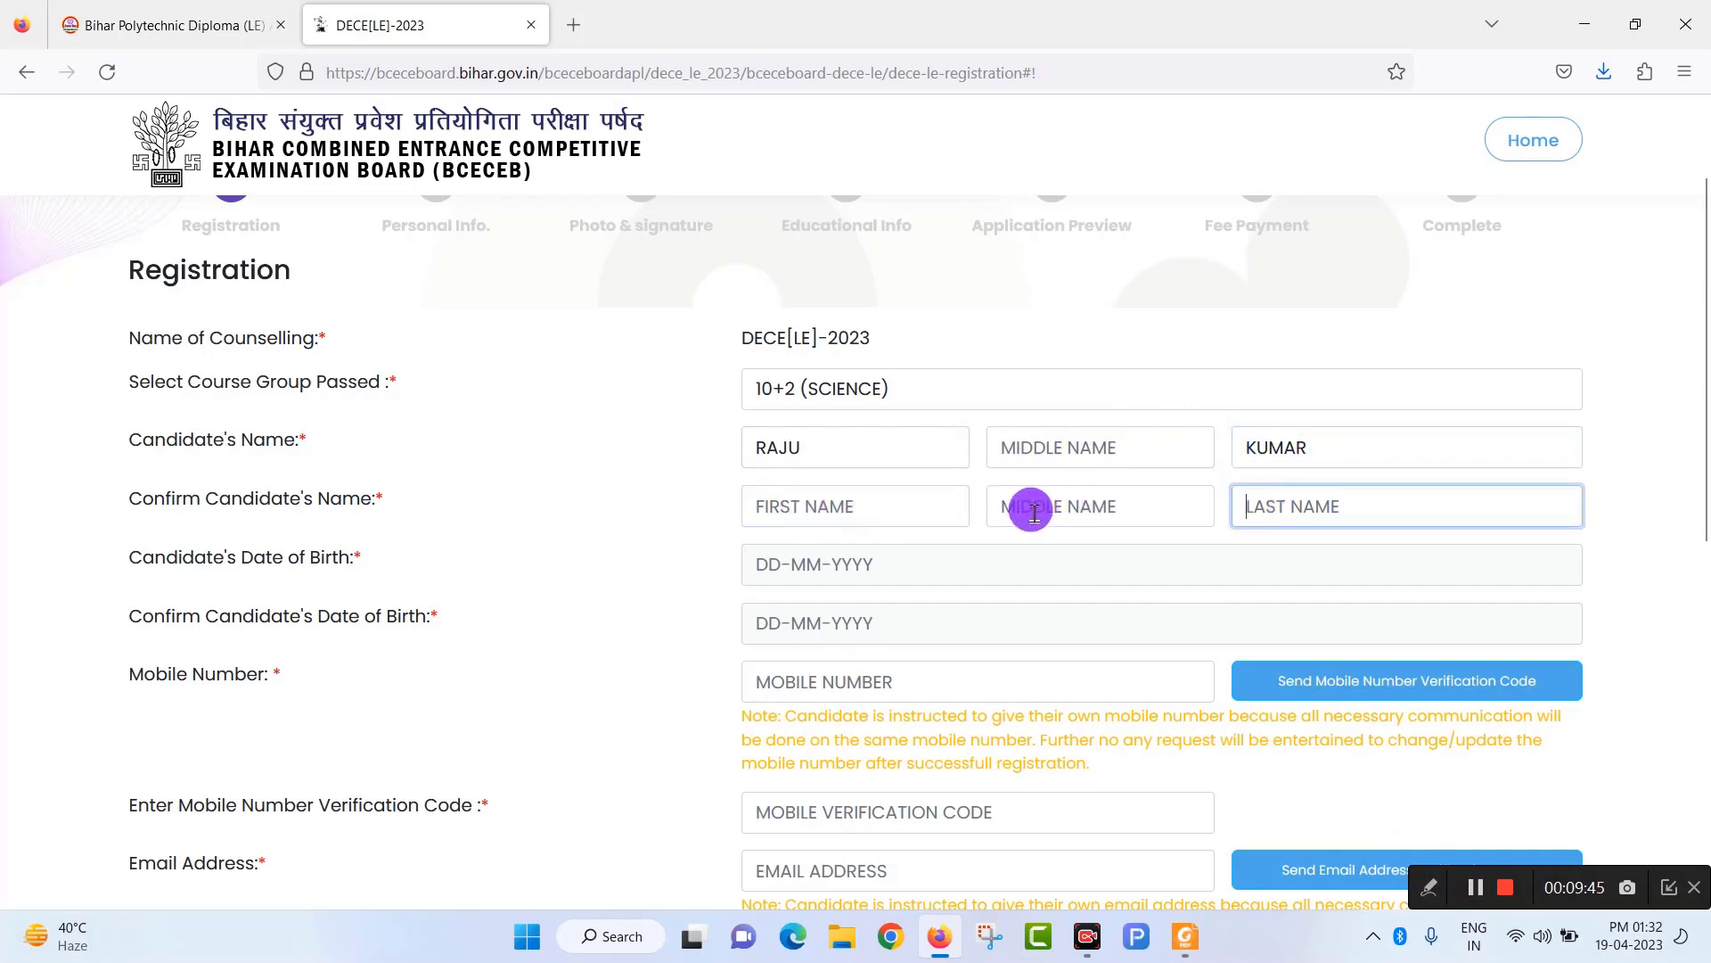
pyautogui.scroll(-2, 909, 588)
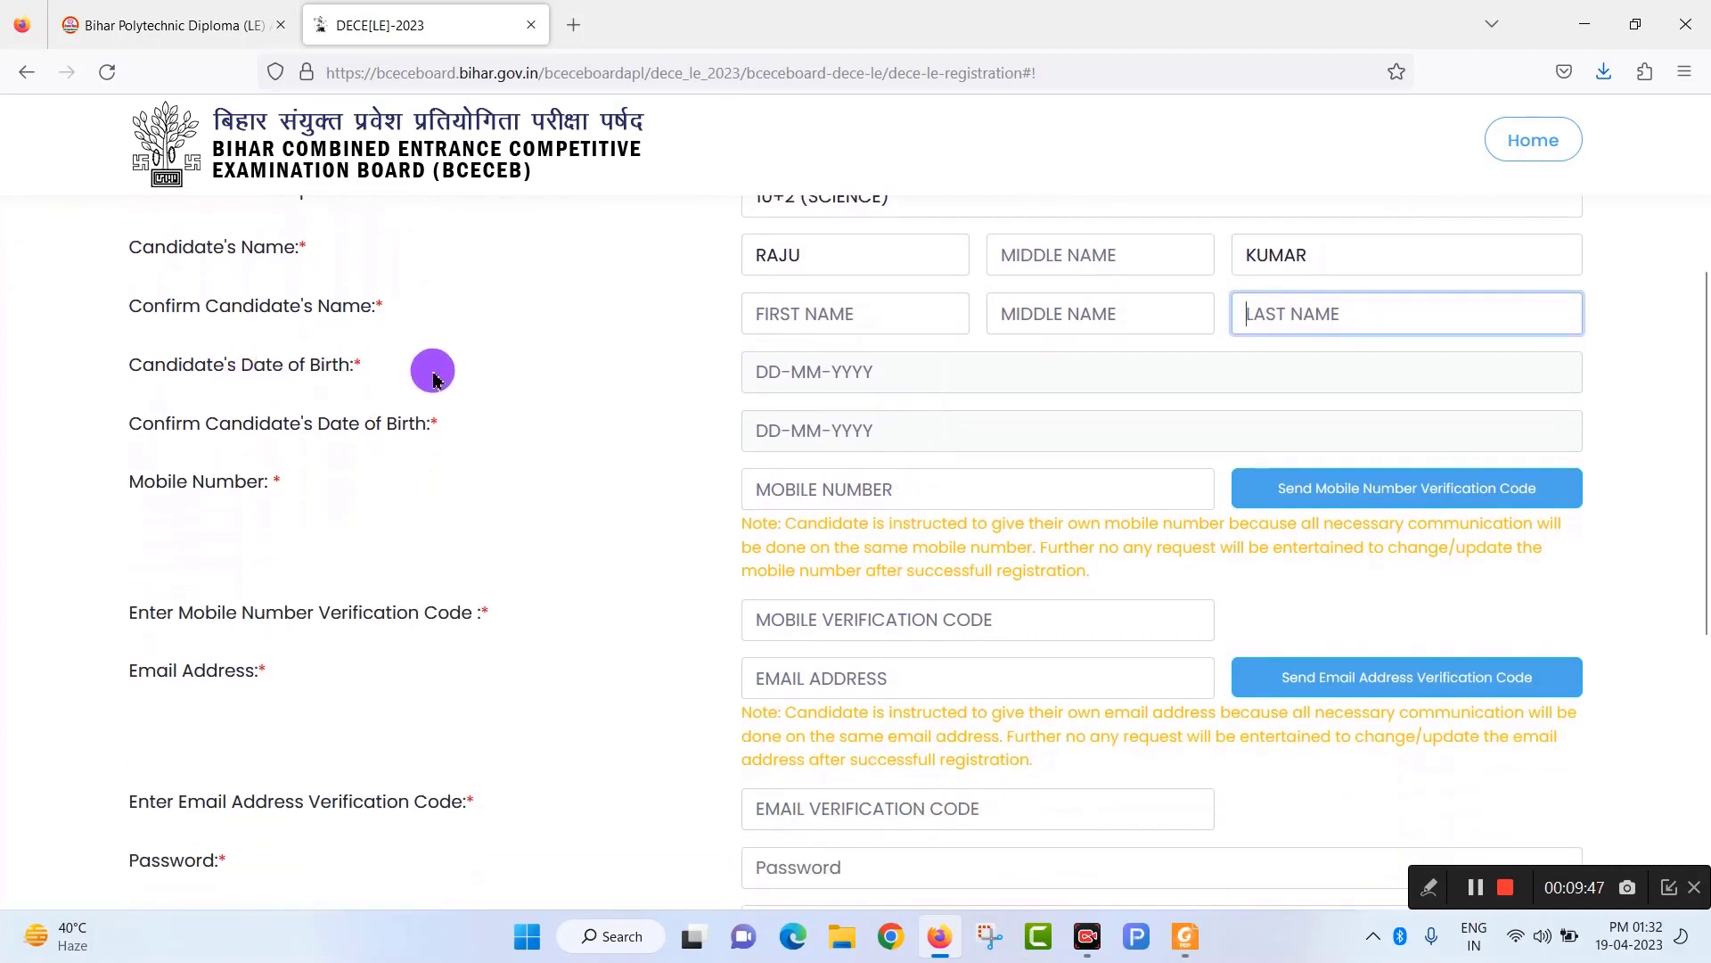
# Open and close both date of birth calendars without picking a date, then reach Mobile Number.
pyautogui.click(873, 373)
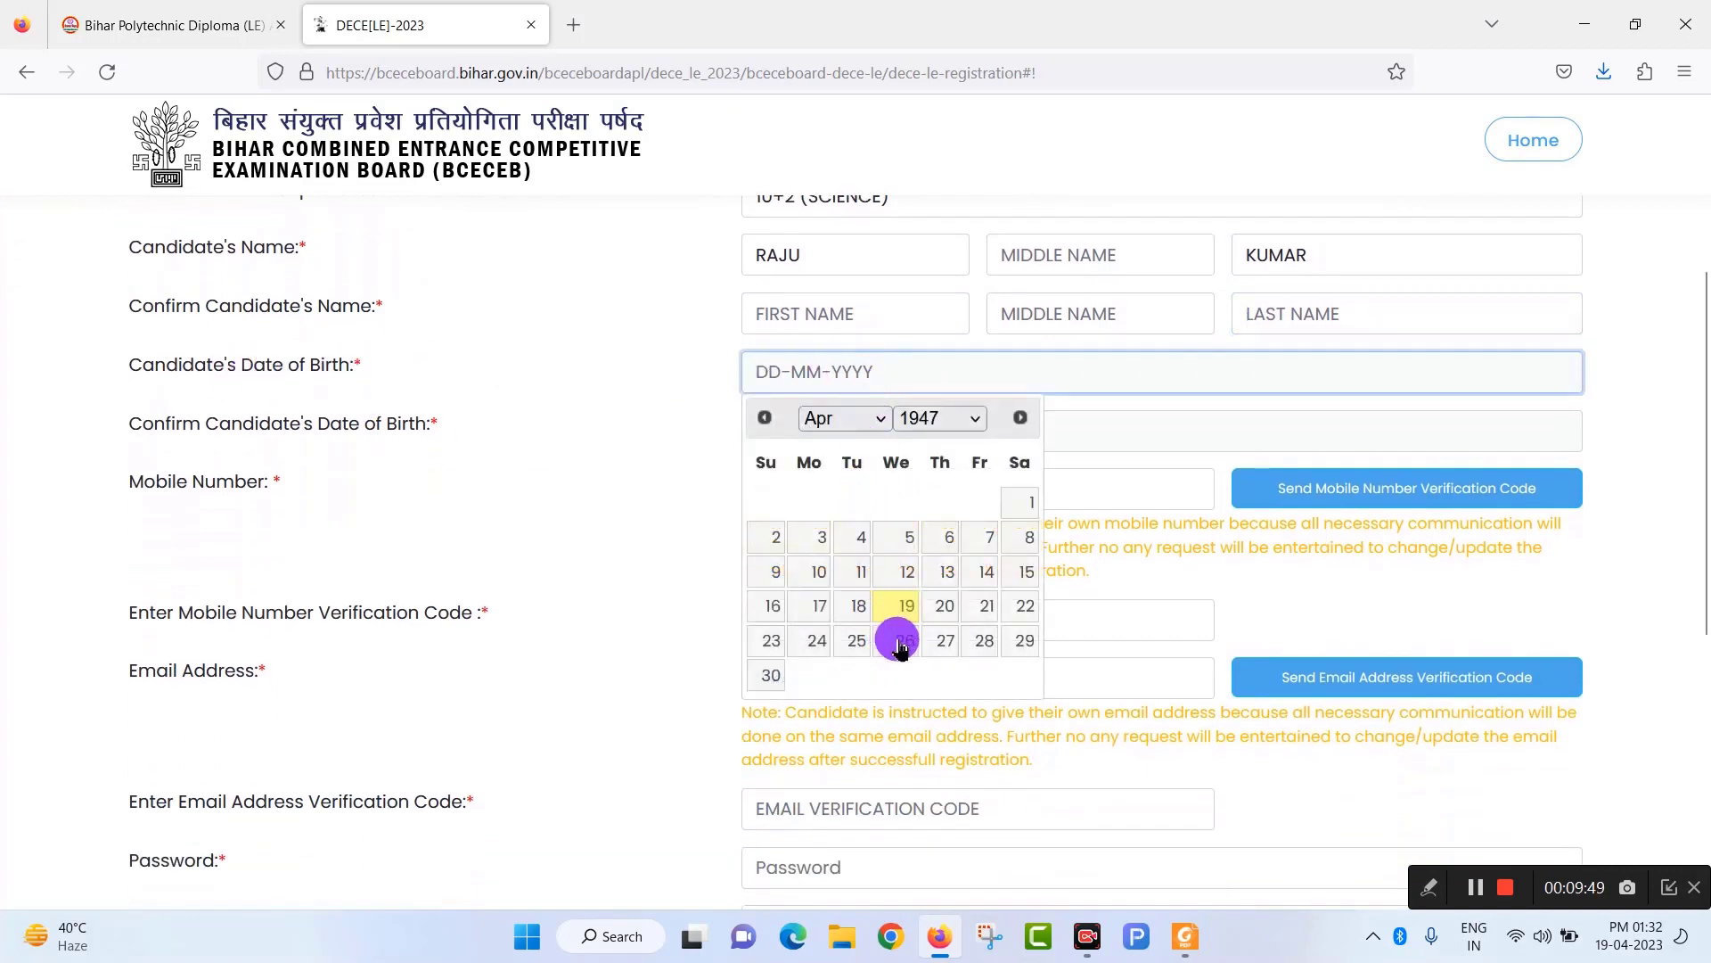
pyautogui.click(619, 432)
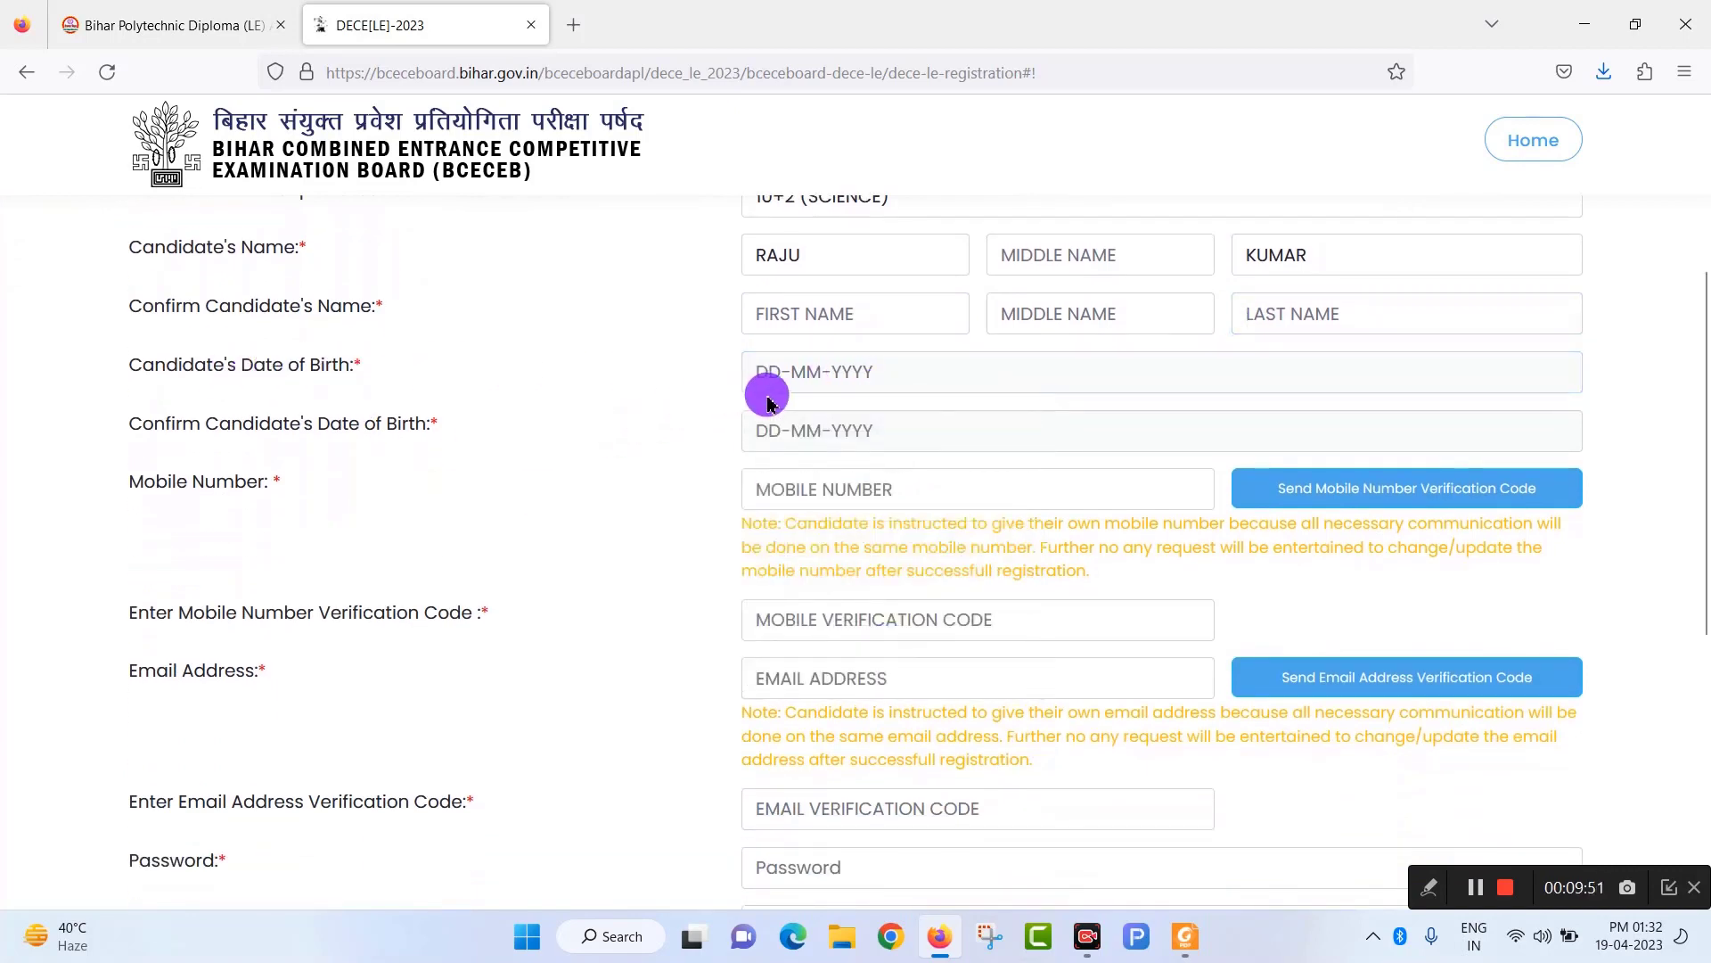
pyautogui.click(845, 437)
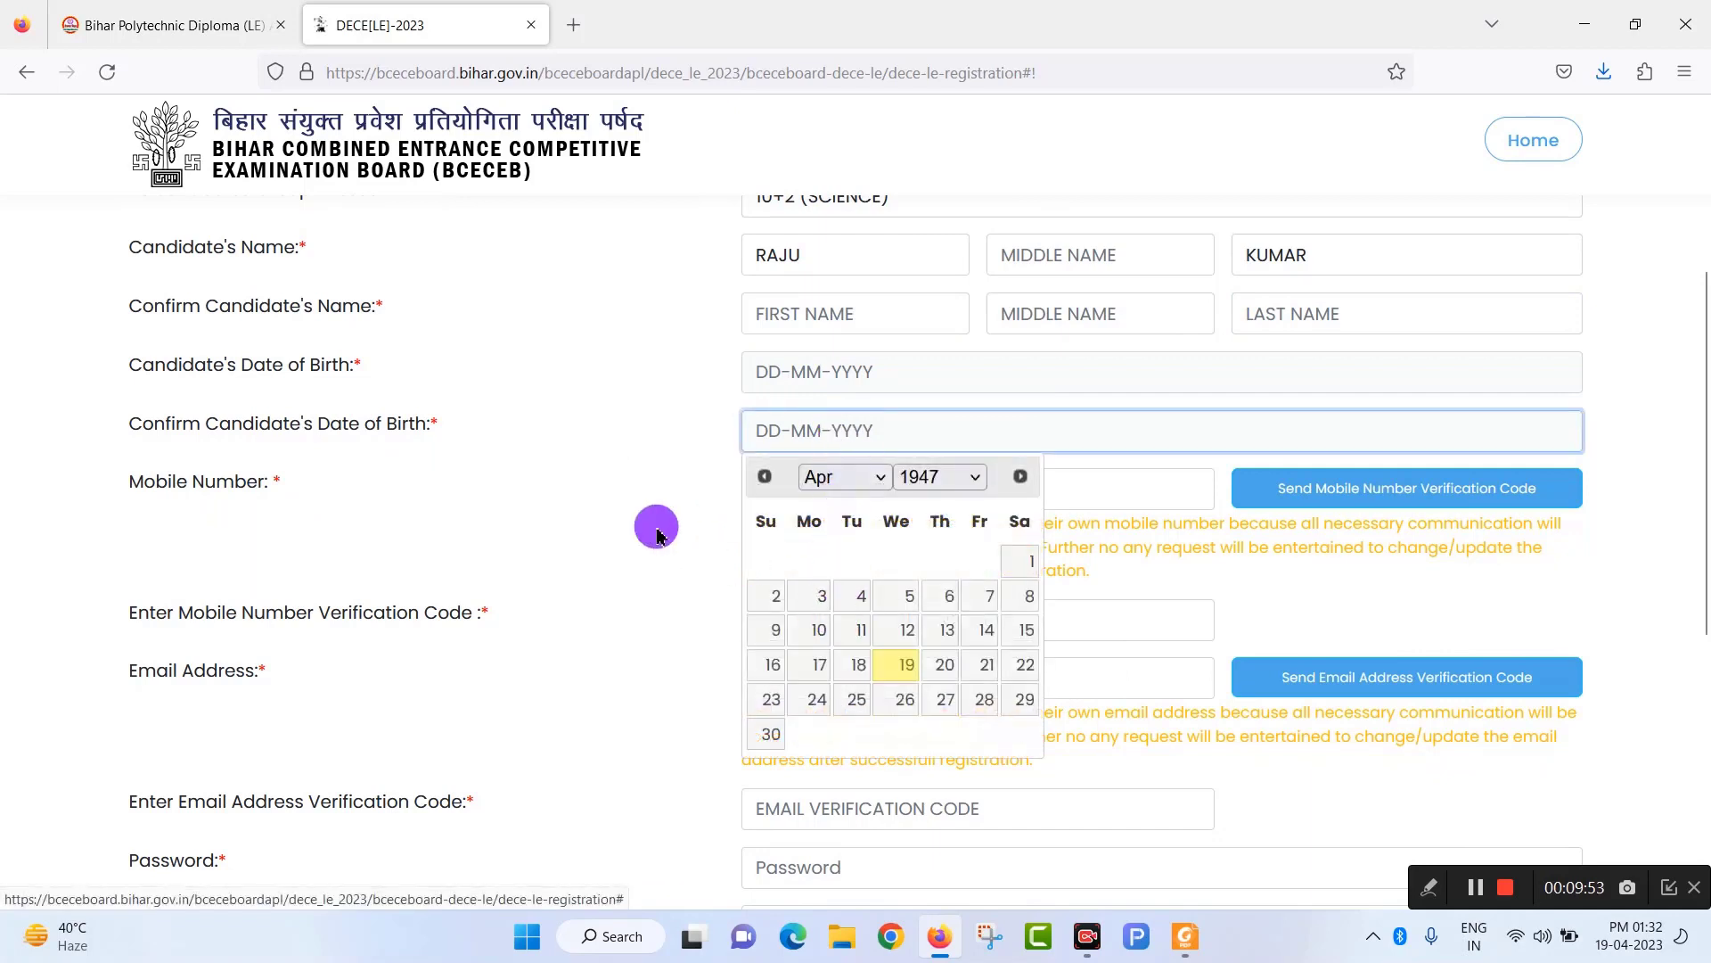
pyautogui.click(571, 497)
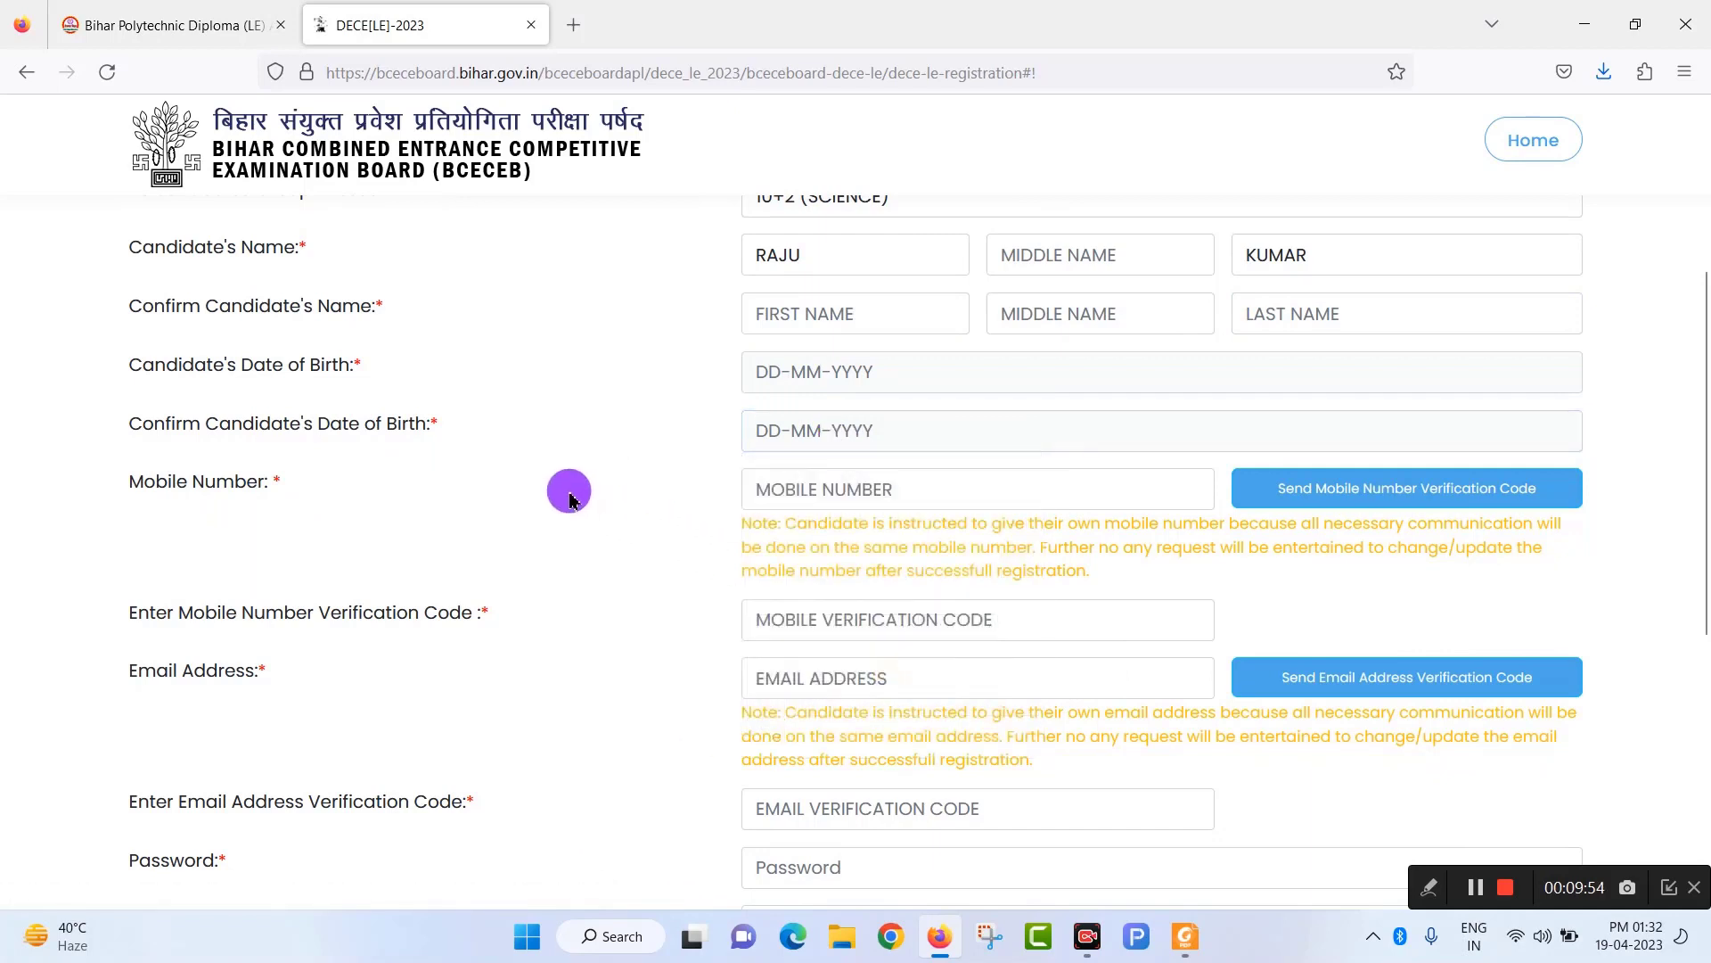
pyautogui.click(827, 488)
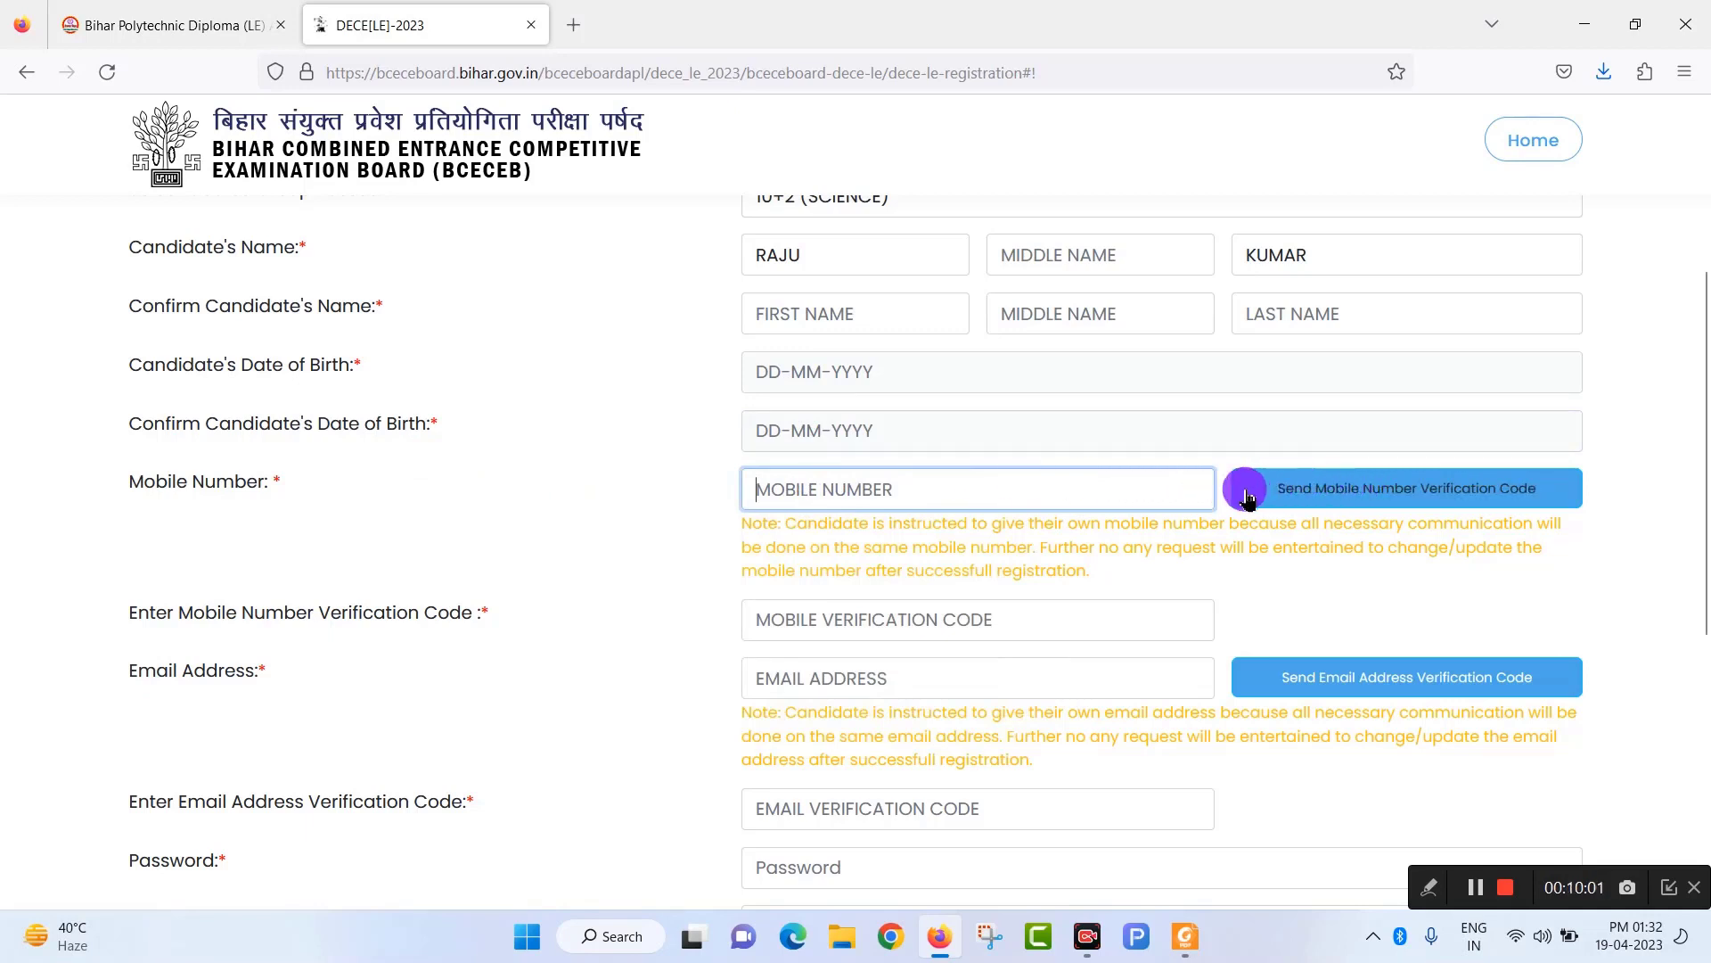
# Move through the email verification code and password fields, dismissing the suggested generated password.
pyautogui.scroll(-2, 869, 642)
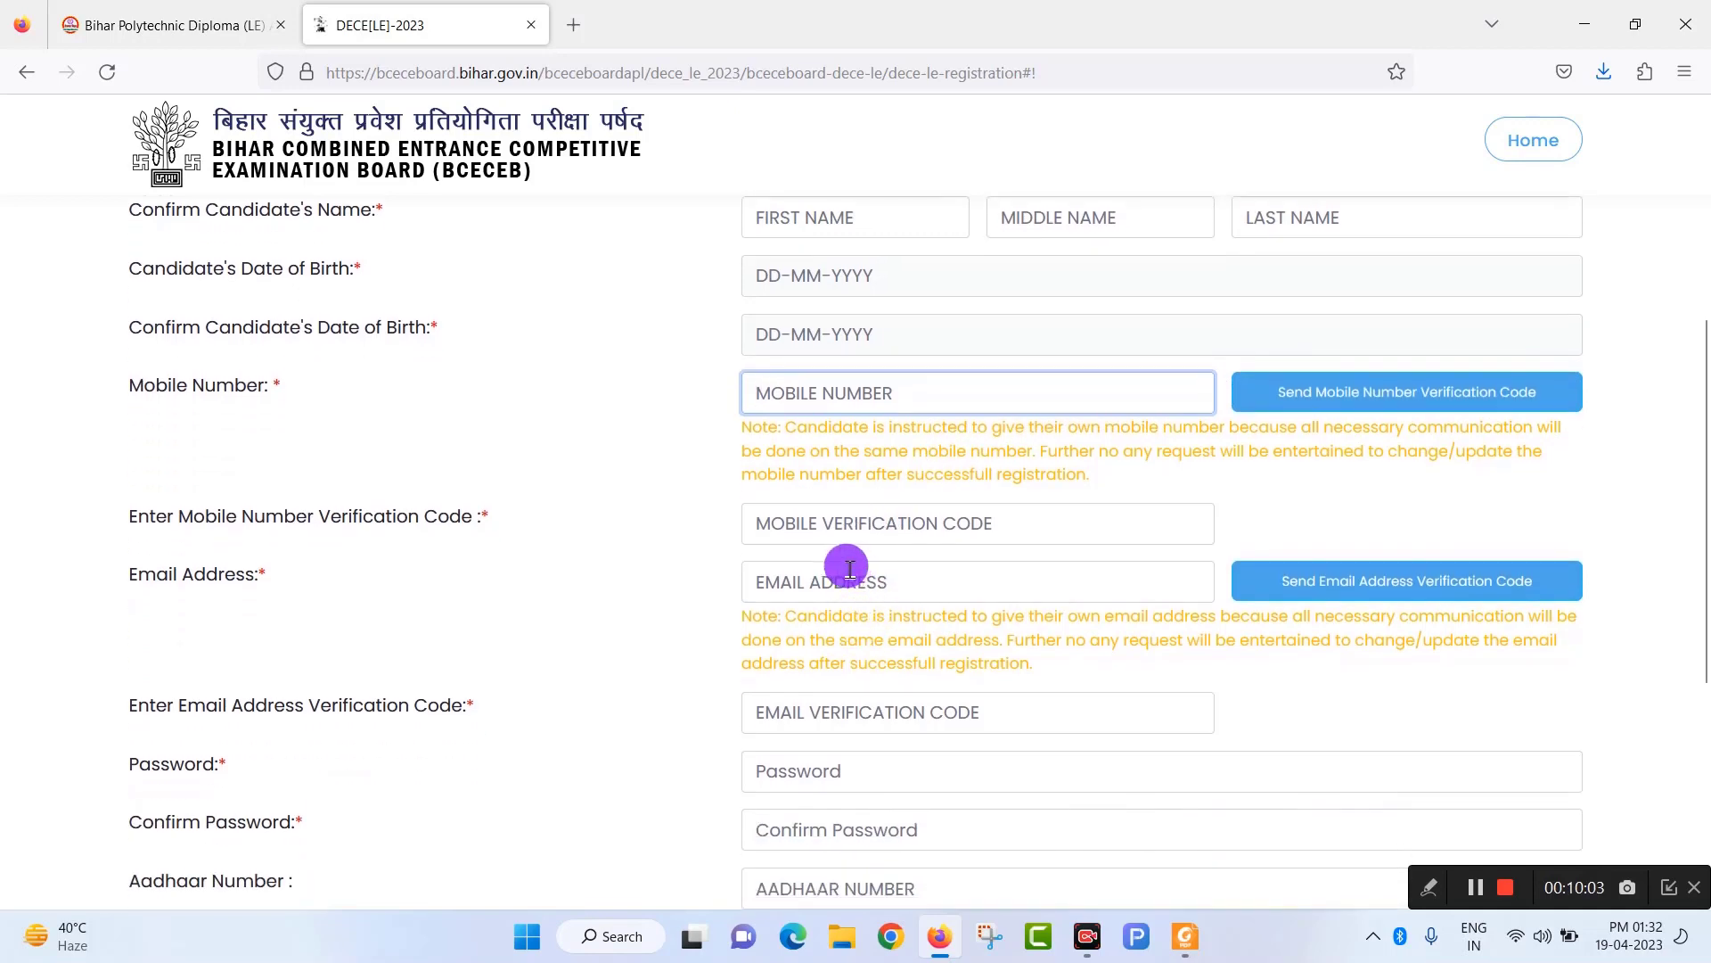
pyautogui.scroll(-2, 848, 565)
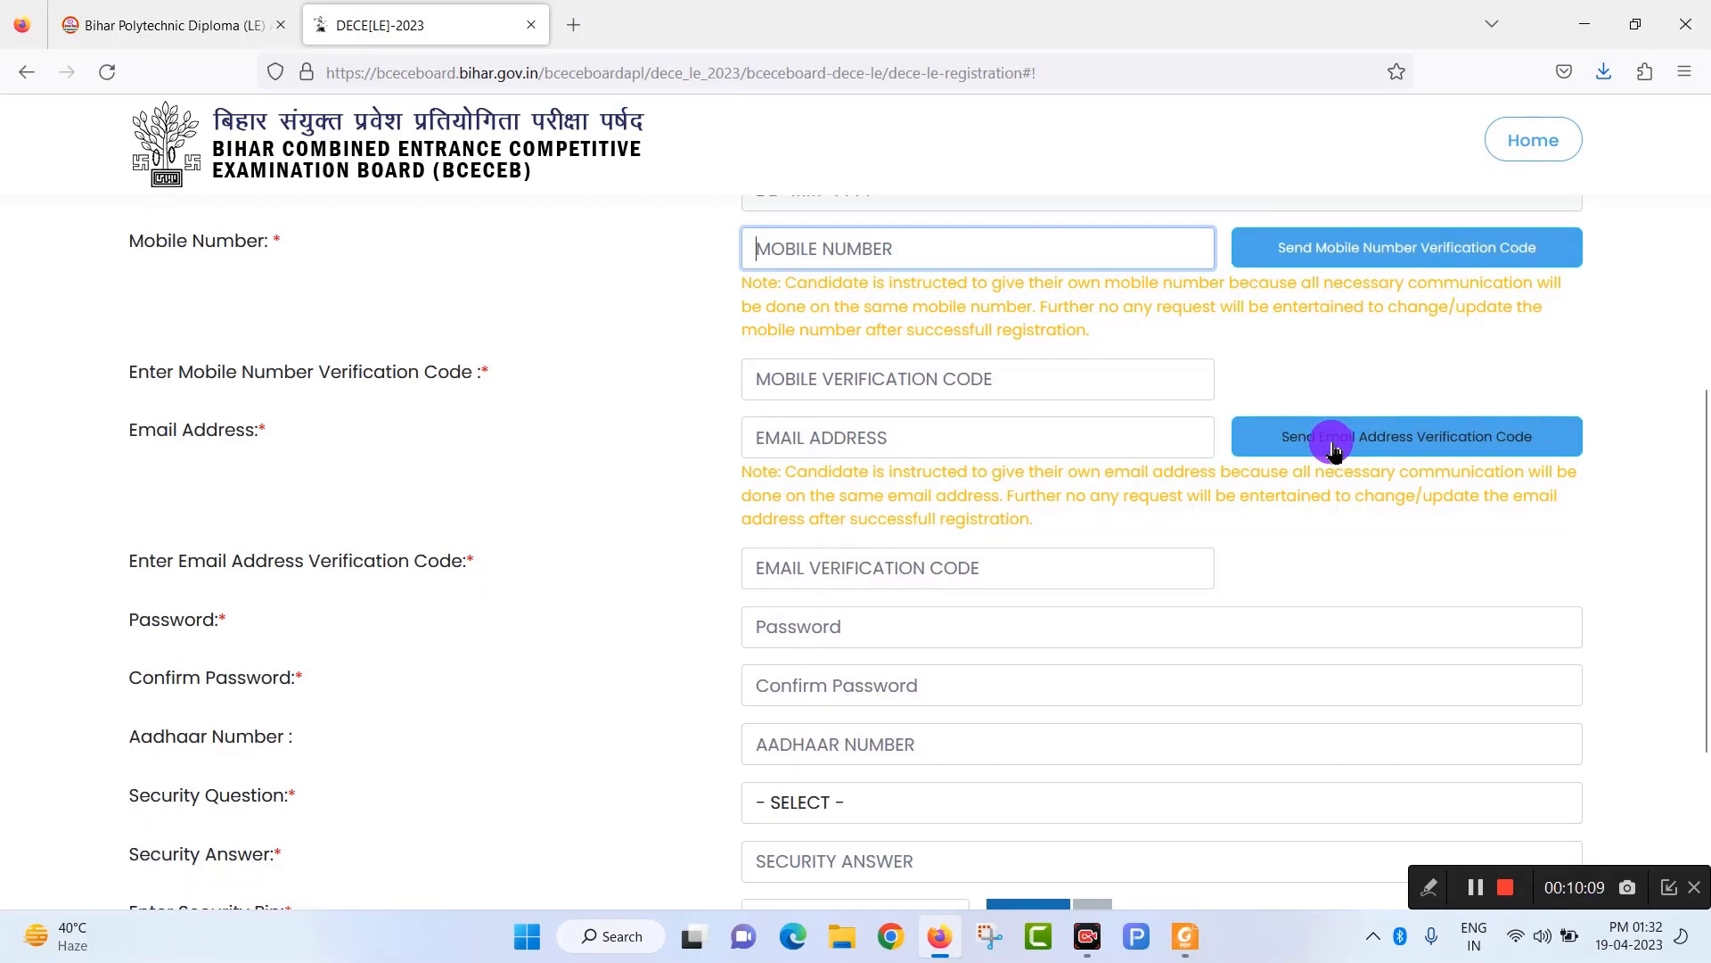
pyautogui.click(851, 567)
pyautogui.scroll(-2, 874, 561)
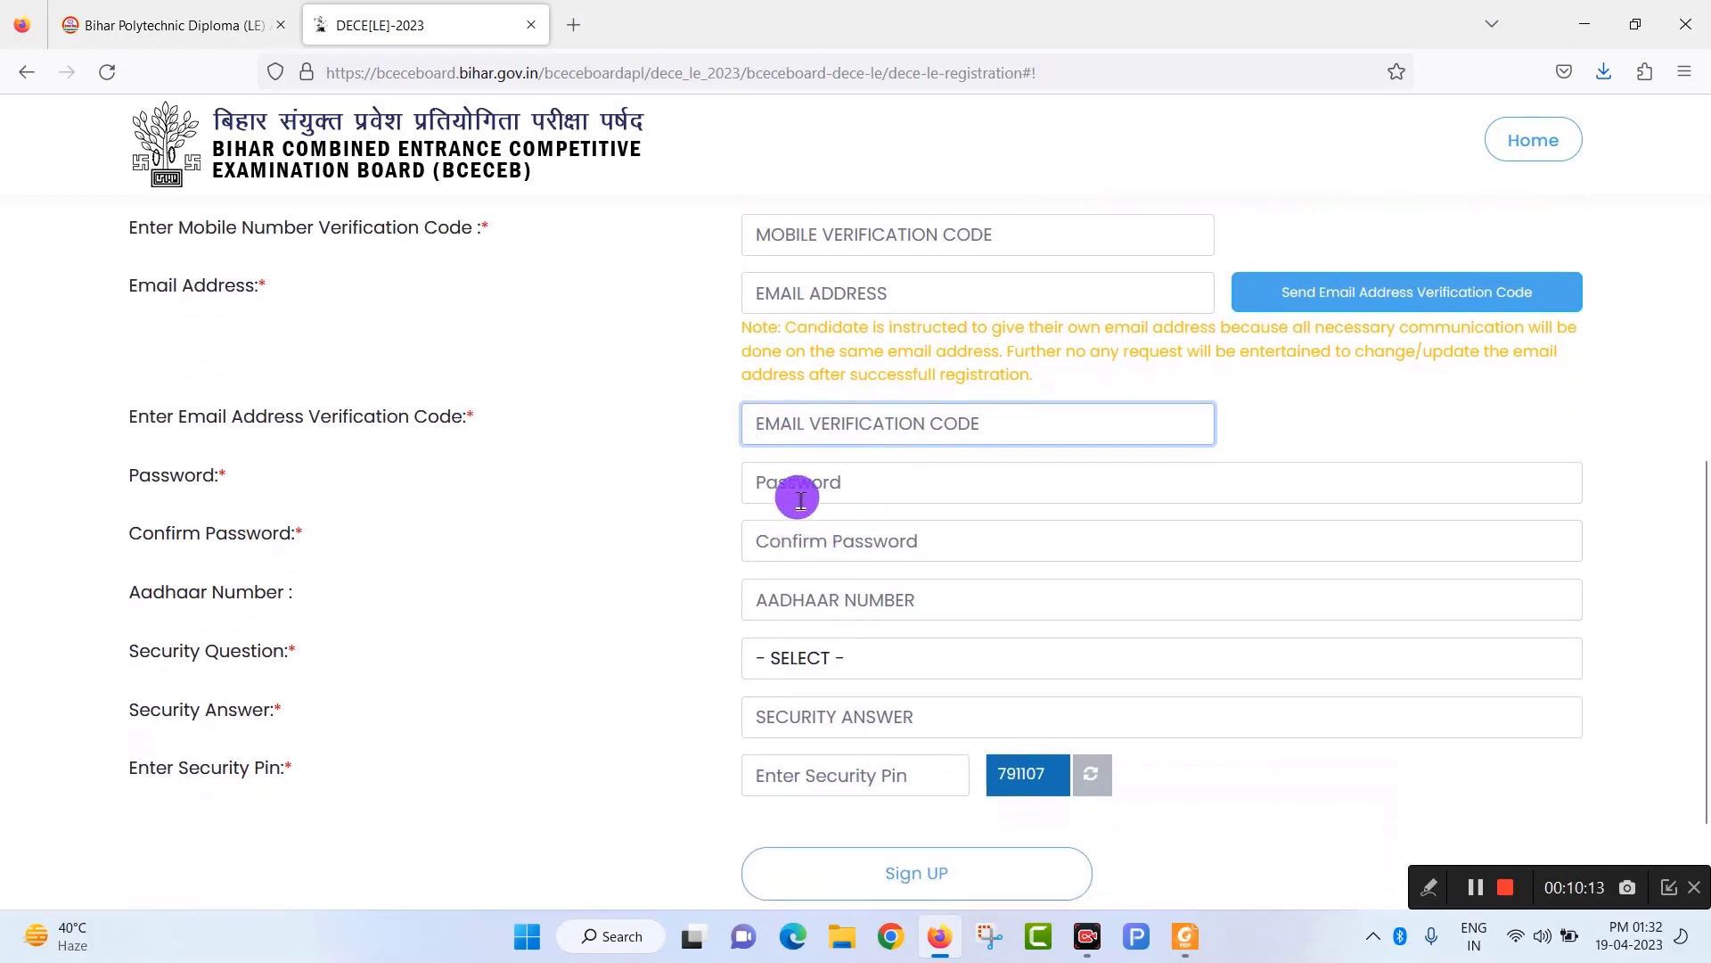
pyautogui.click(829, 483)
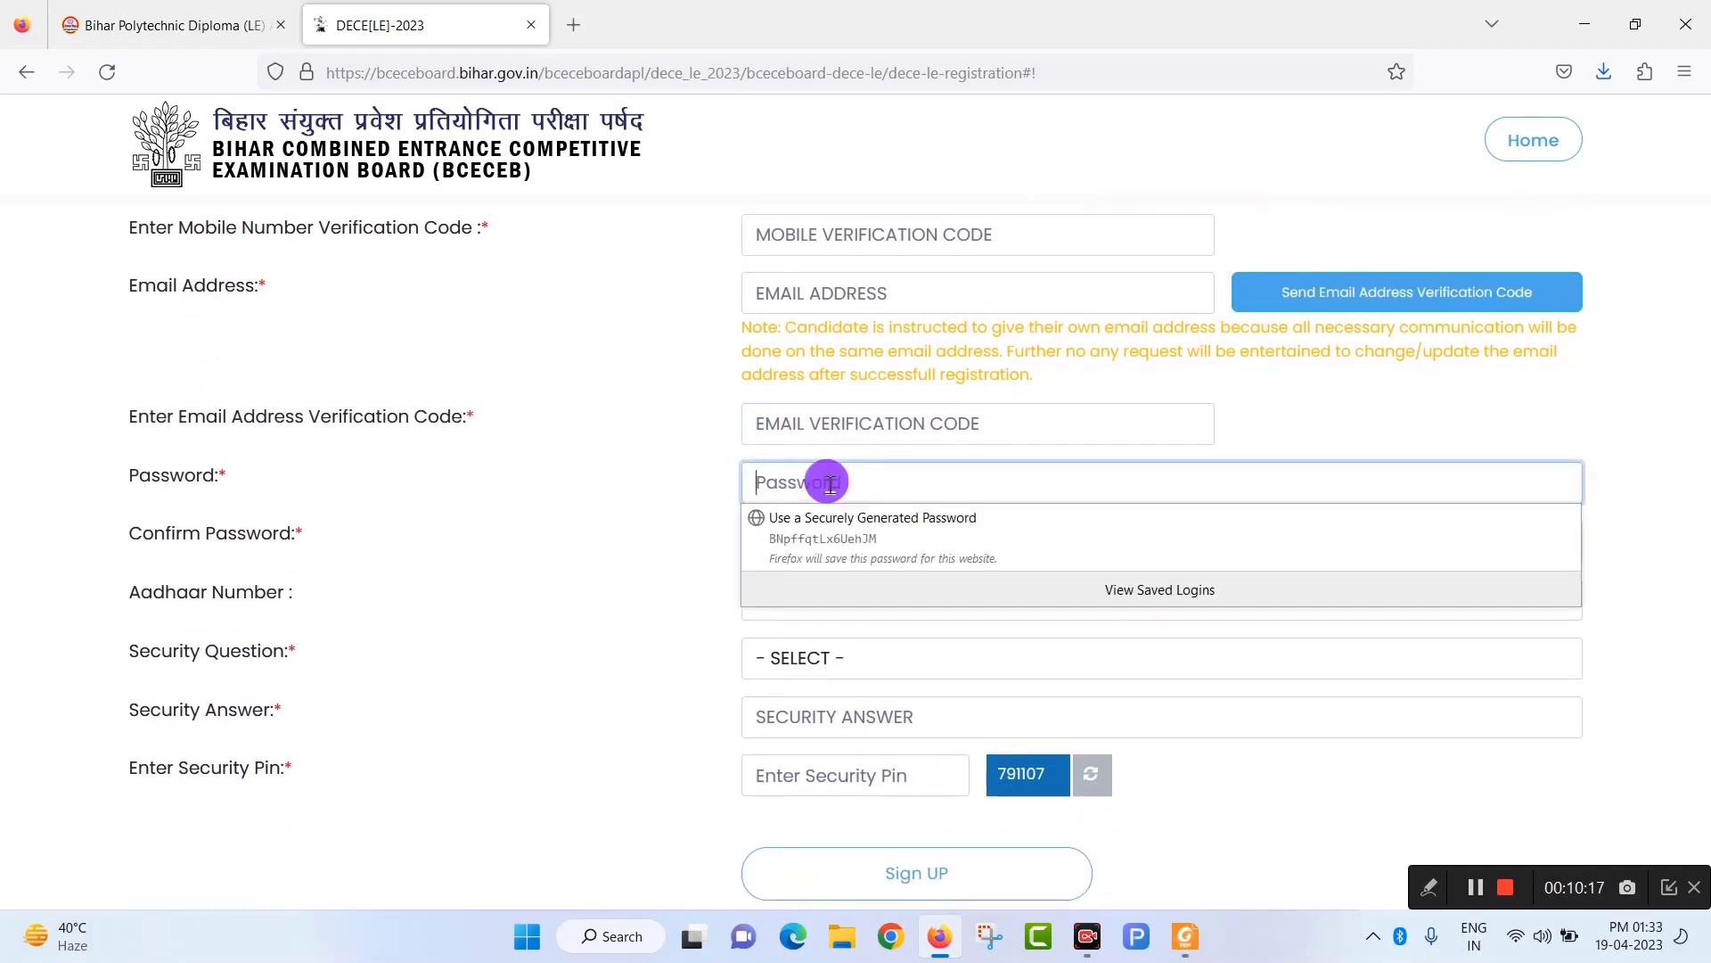
pyautogui.click(772, 482)
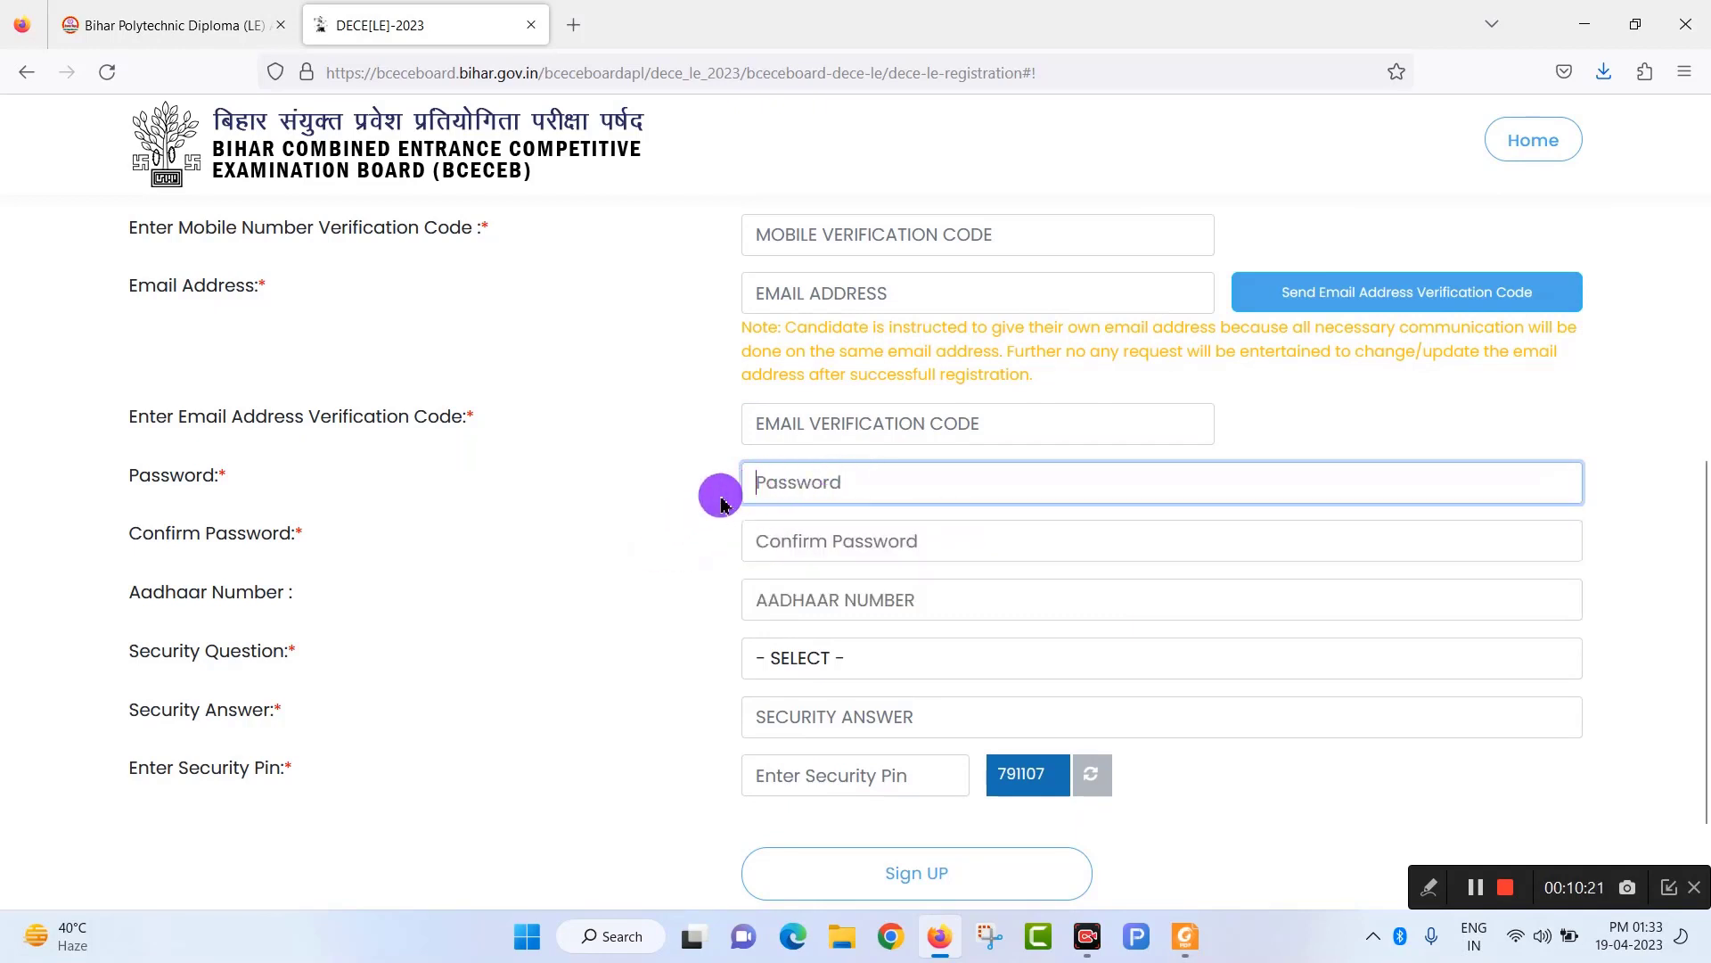
pyautogui.click(783, 541)
pyautogui.click(783, 541)
pyautogui.click(648, 584)
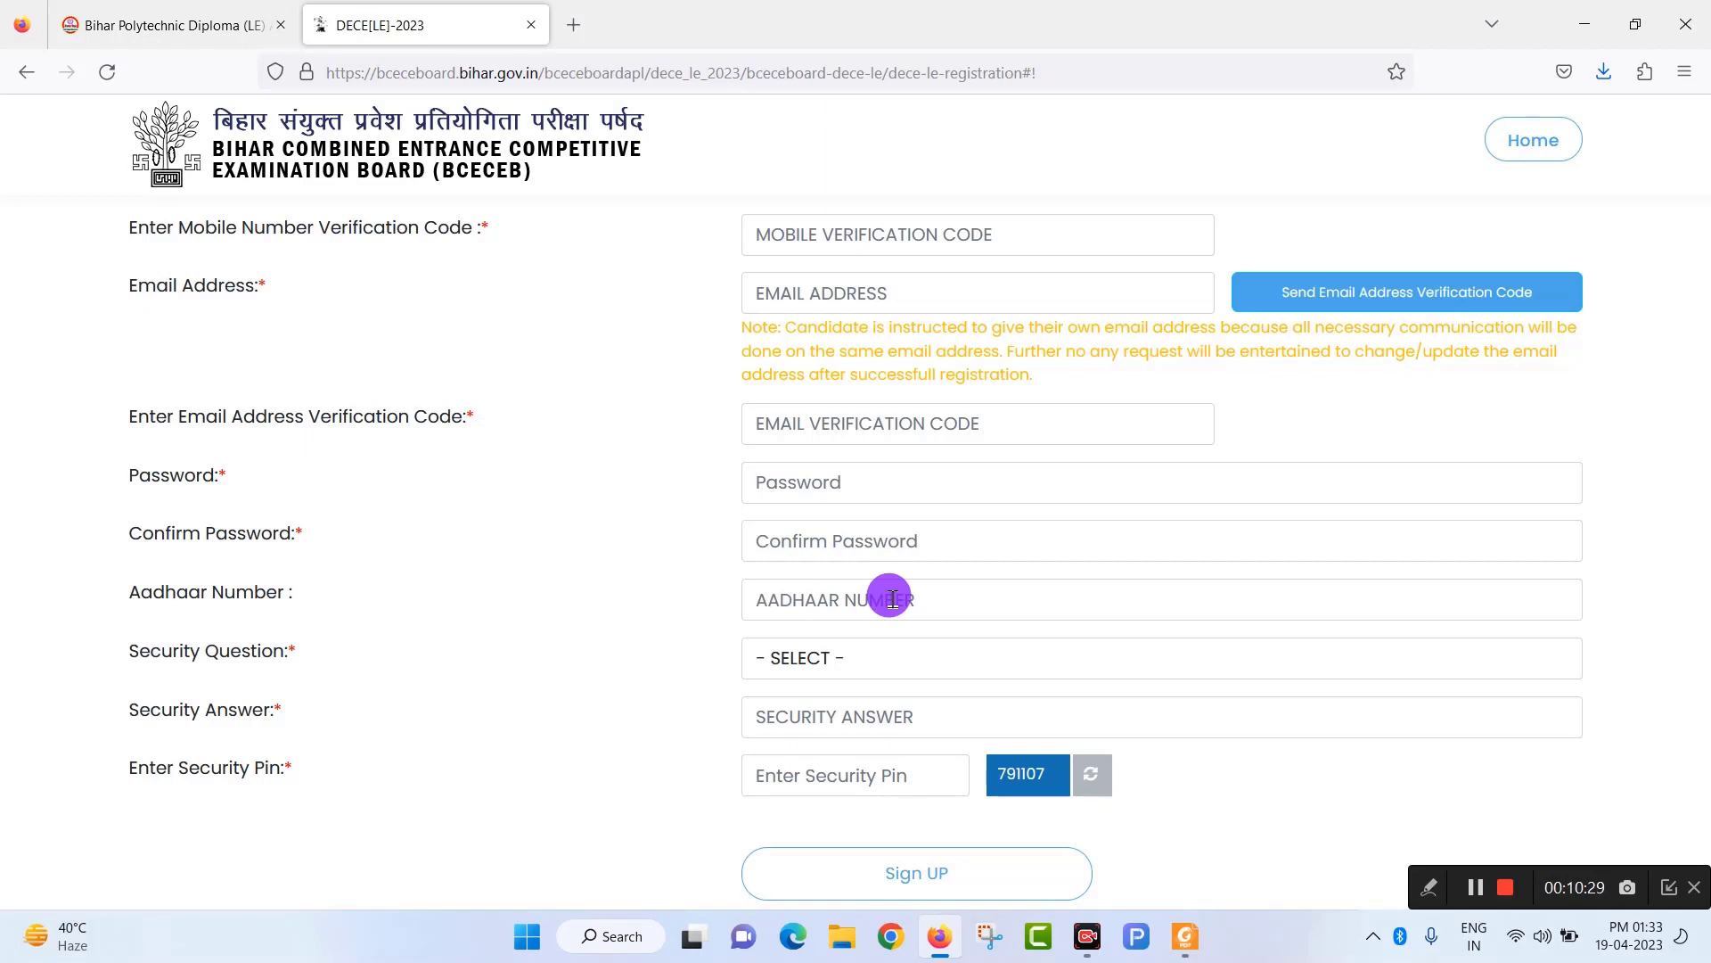
# Choose WHAT IS YOUR FAVORITE MOVIE? as the security question, leaving the answer field focused.
pyautogui.scroll(-3, 855, 580)
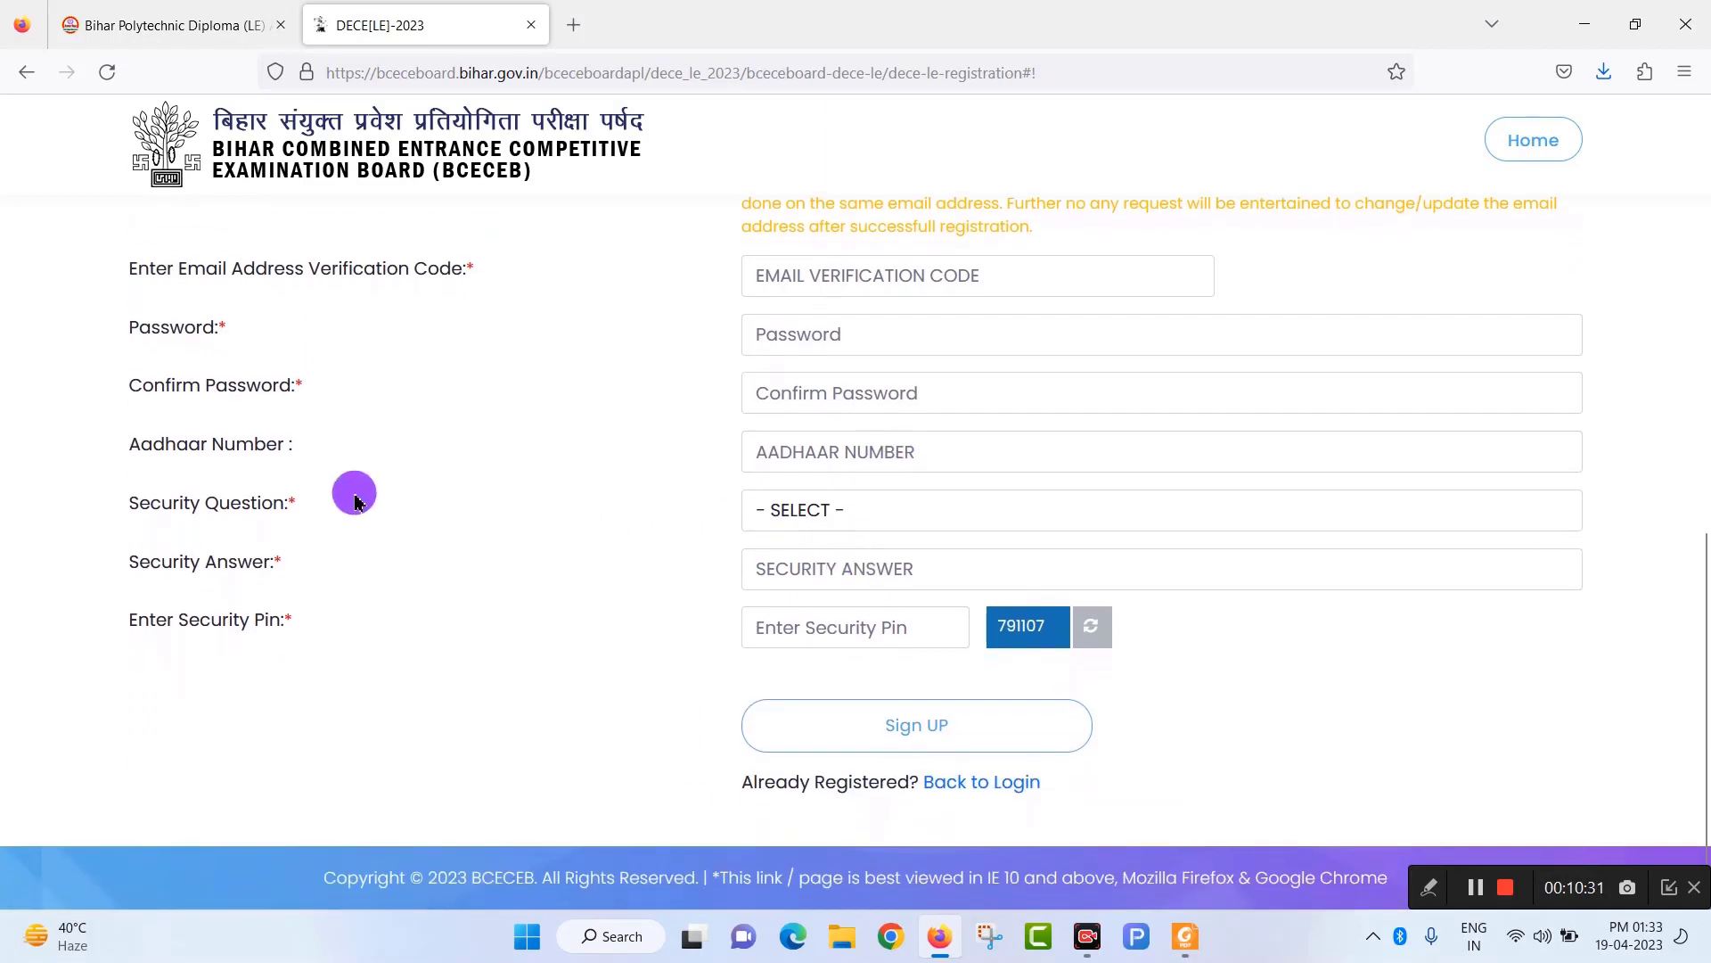
pyautogui.click(823, 519)
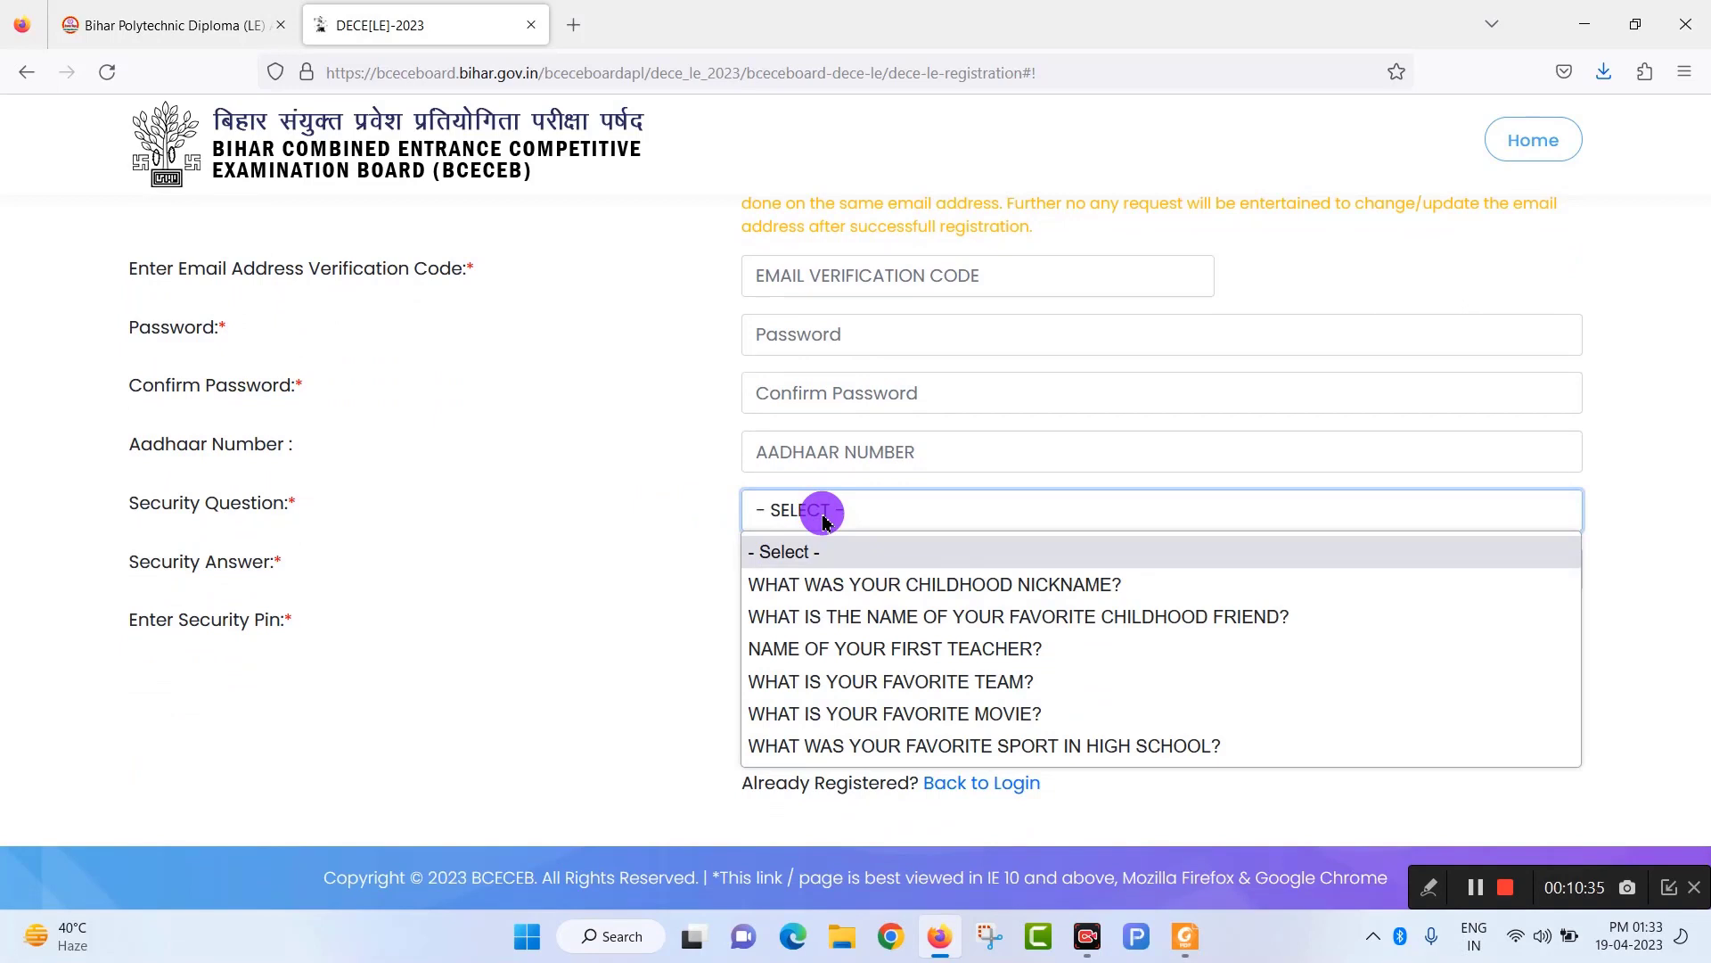
pyautogui.click(952, 722)
pyautogui.click(877, 569)
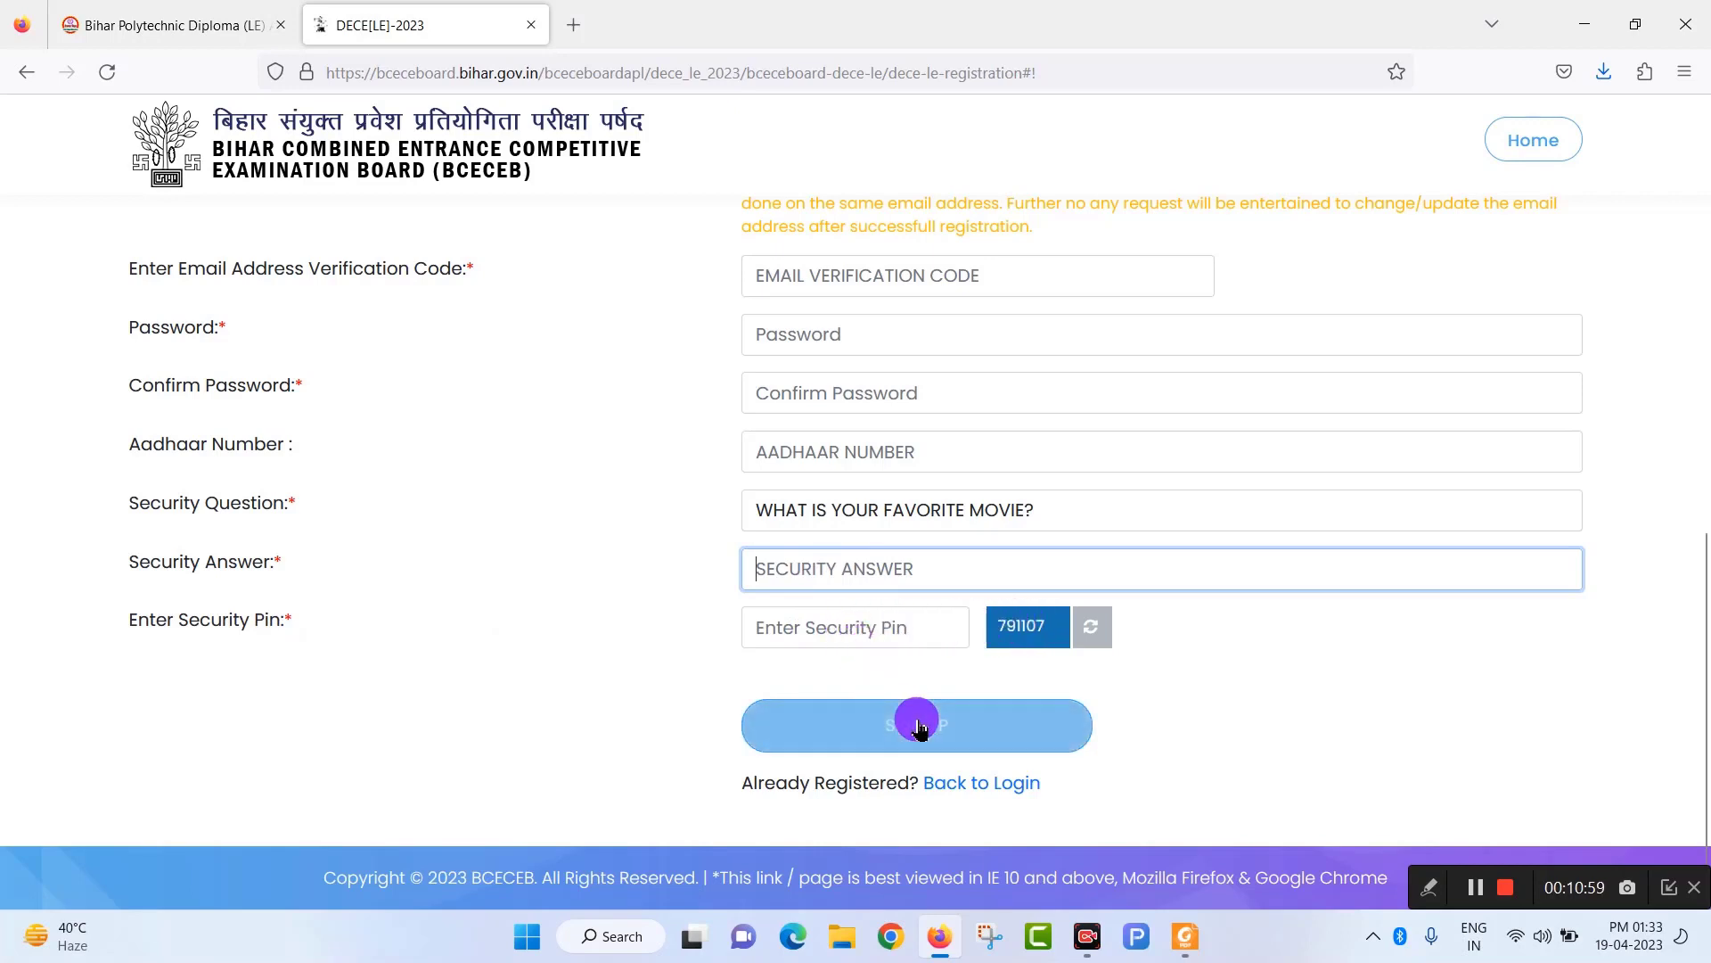
# Confirm the details in the 'Please Verify Your Registration Details' dialog.
pyautogui.click(1475, 886)
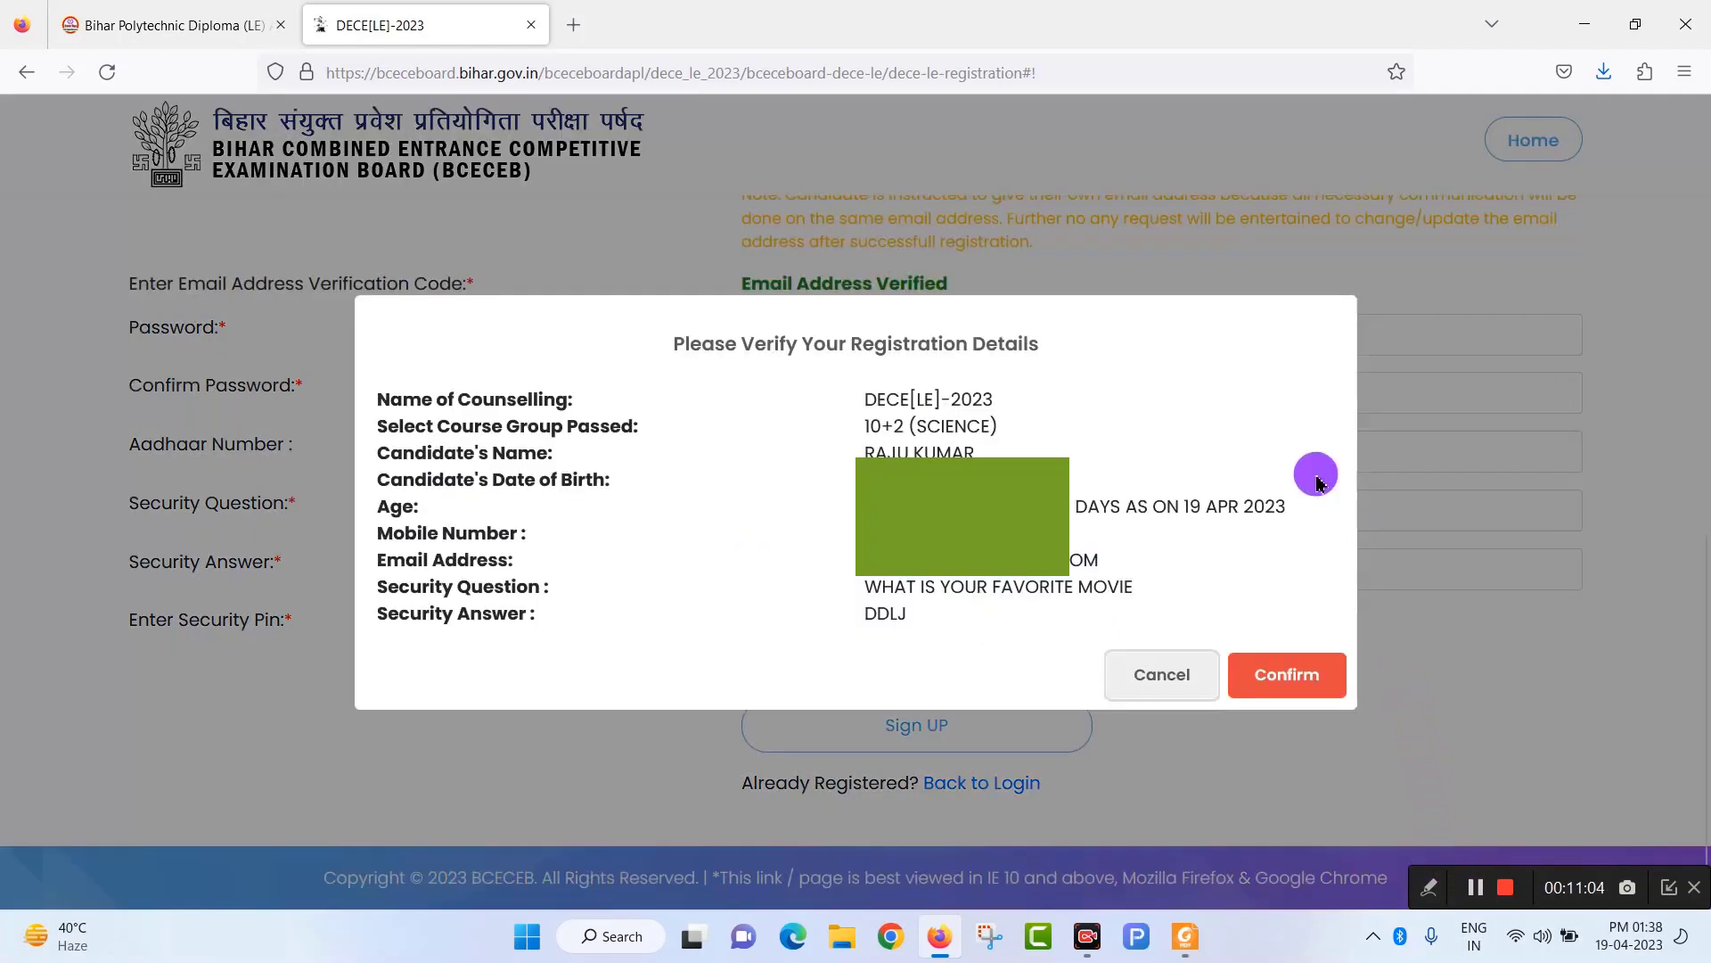
pyautogui.click(1313, 682)
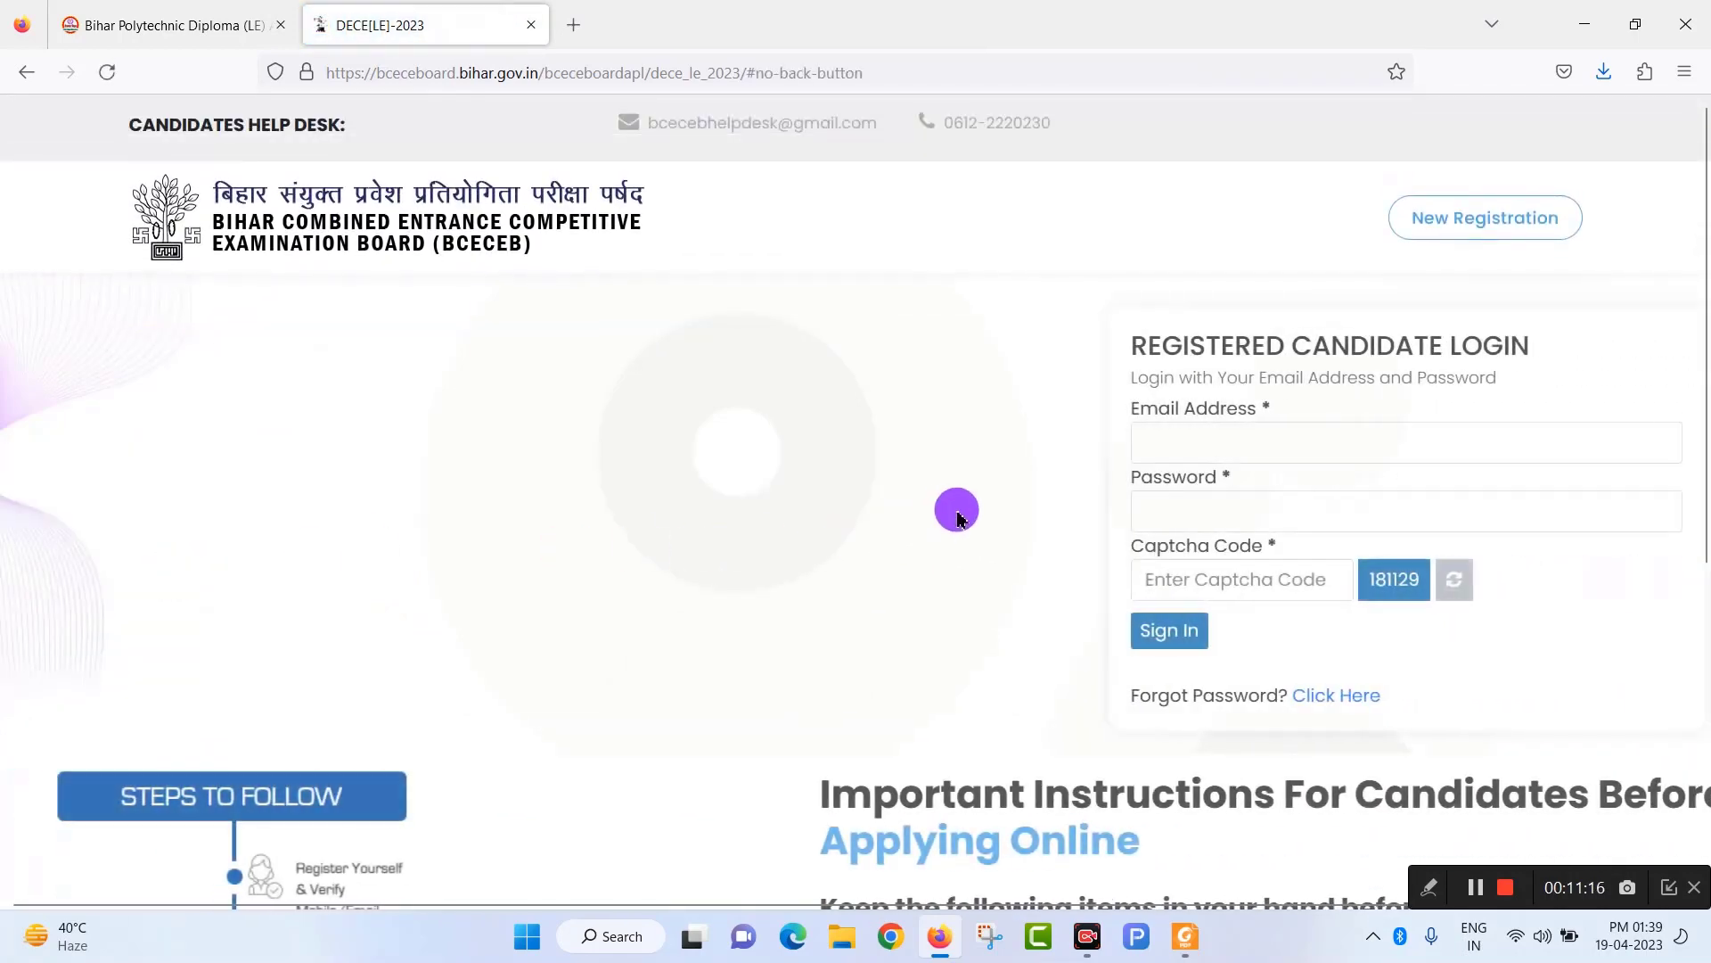
# Enter the login email address and password on the Registered Candidate Login panel and sign in.
pyautogui.click(1125, 444)
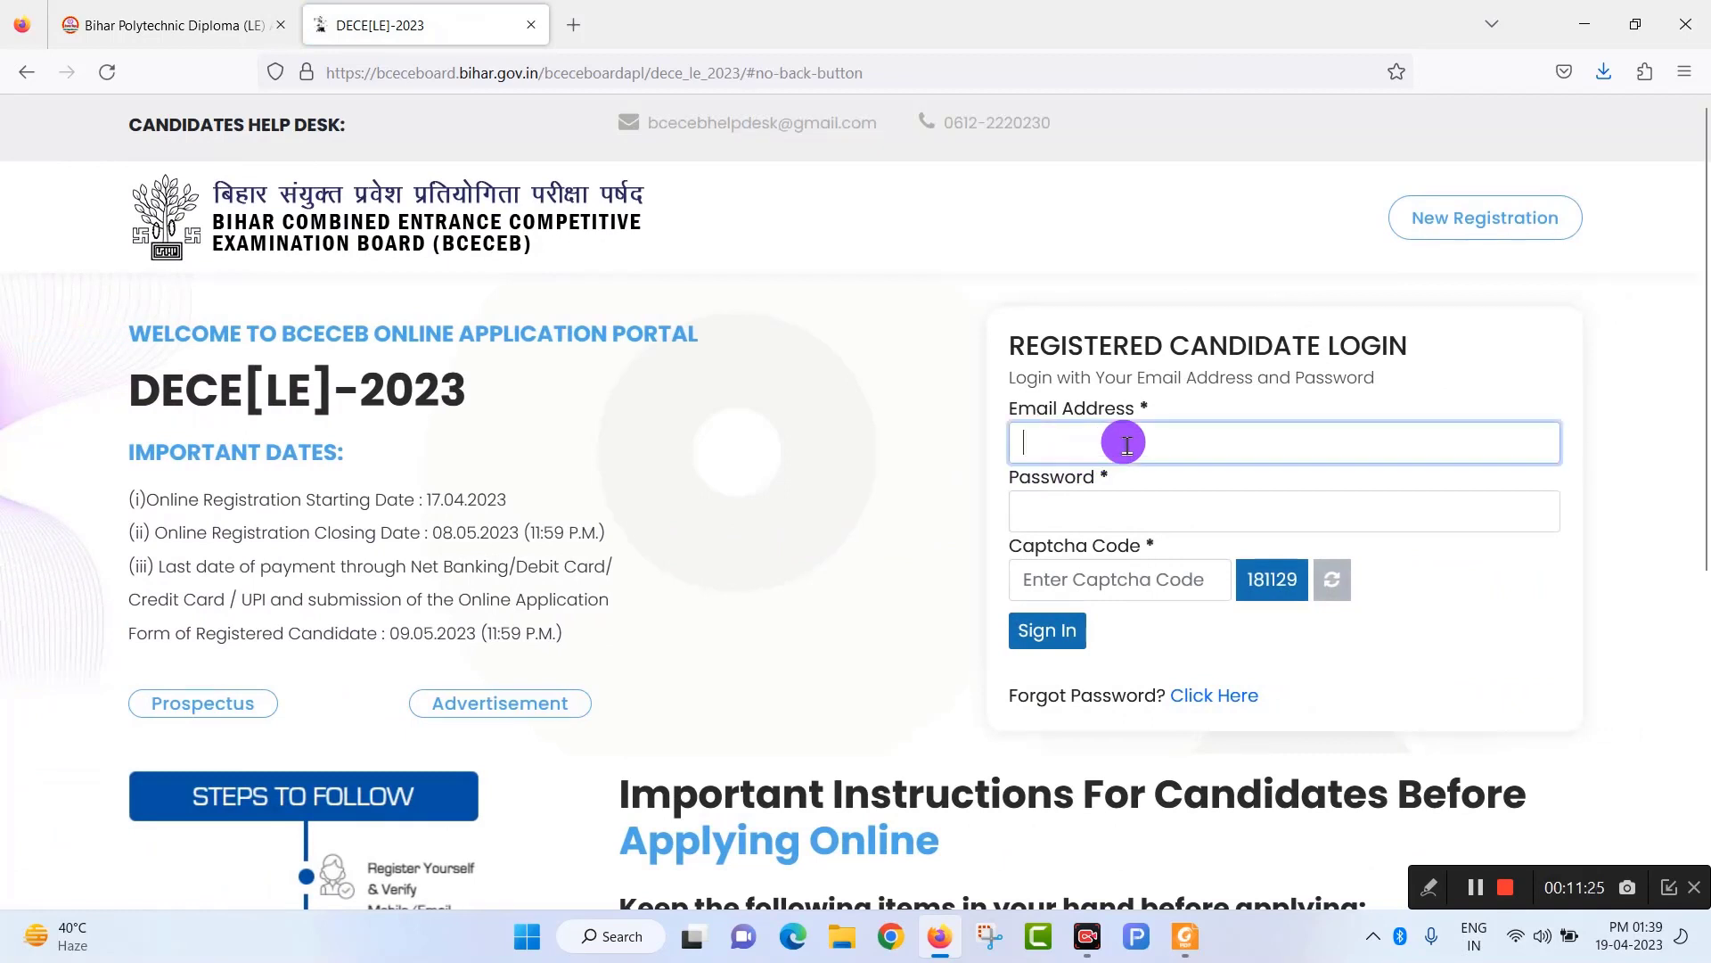
pyautogui.click(1062, 519)
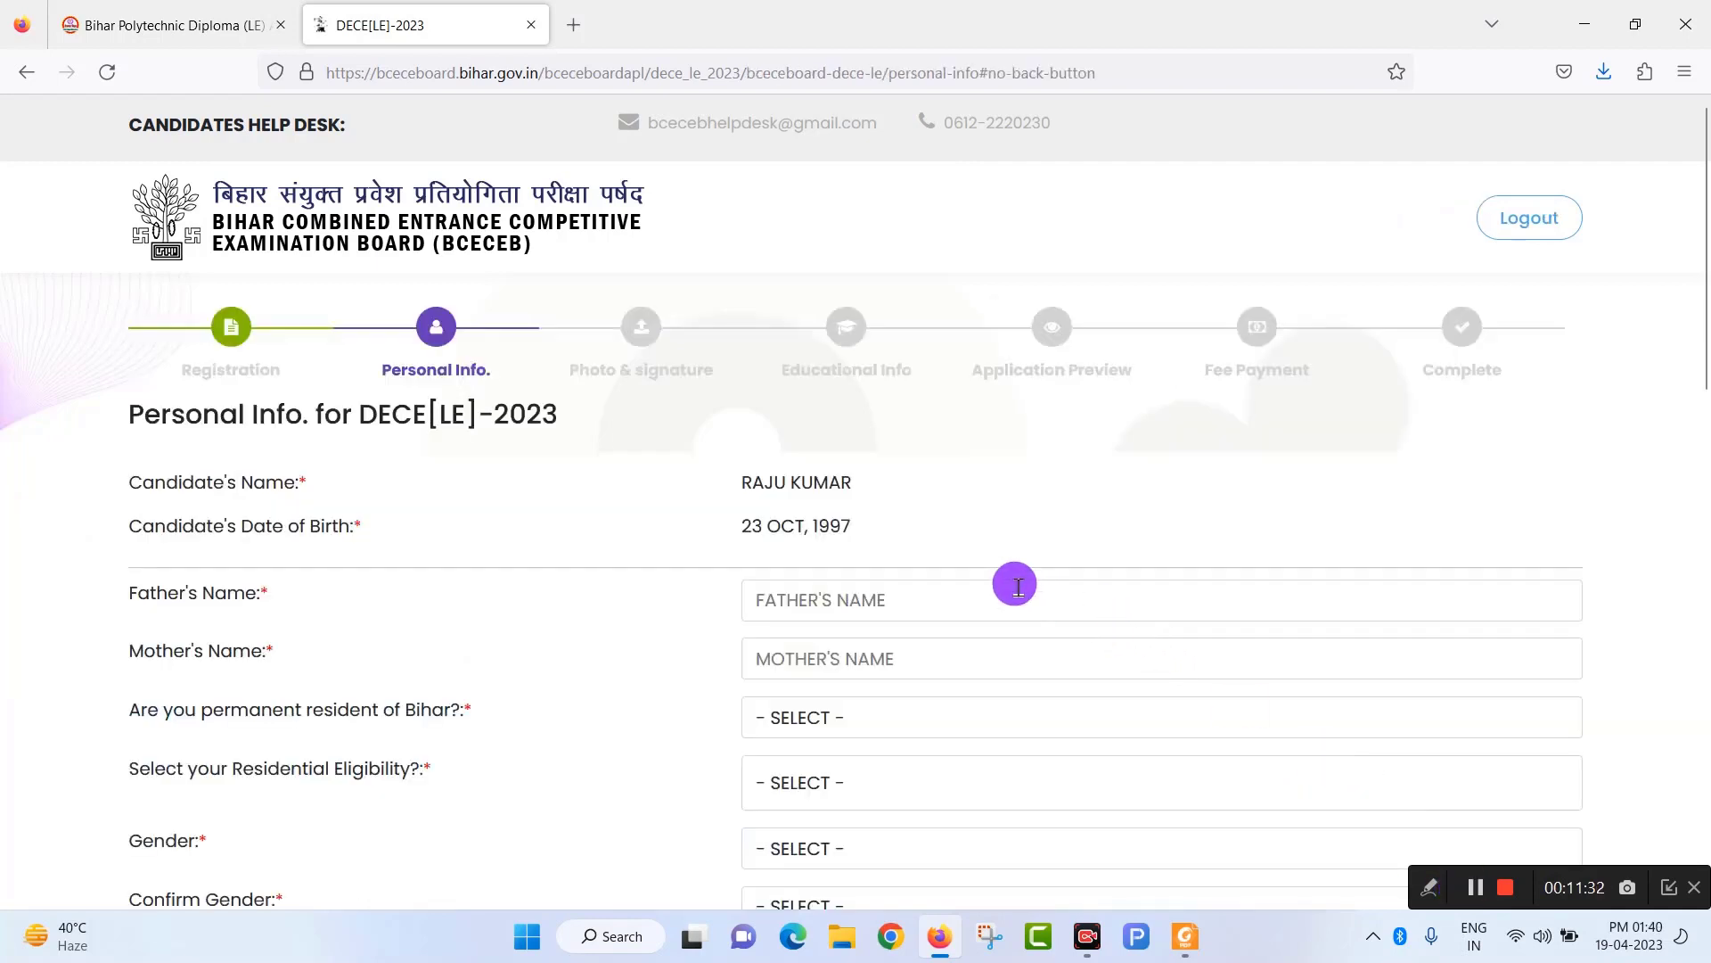
pyautogui.scroll(-5, 1013, 580)
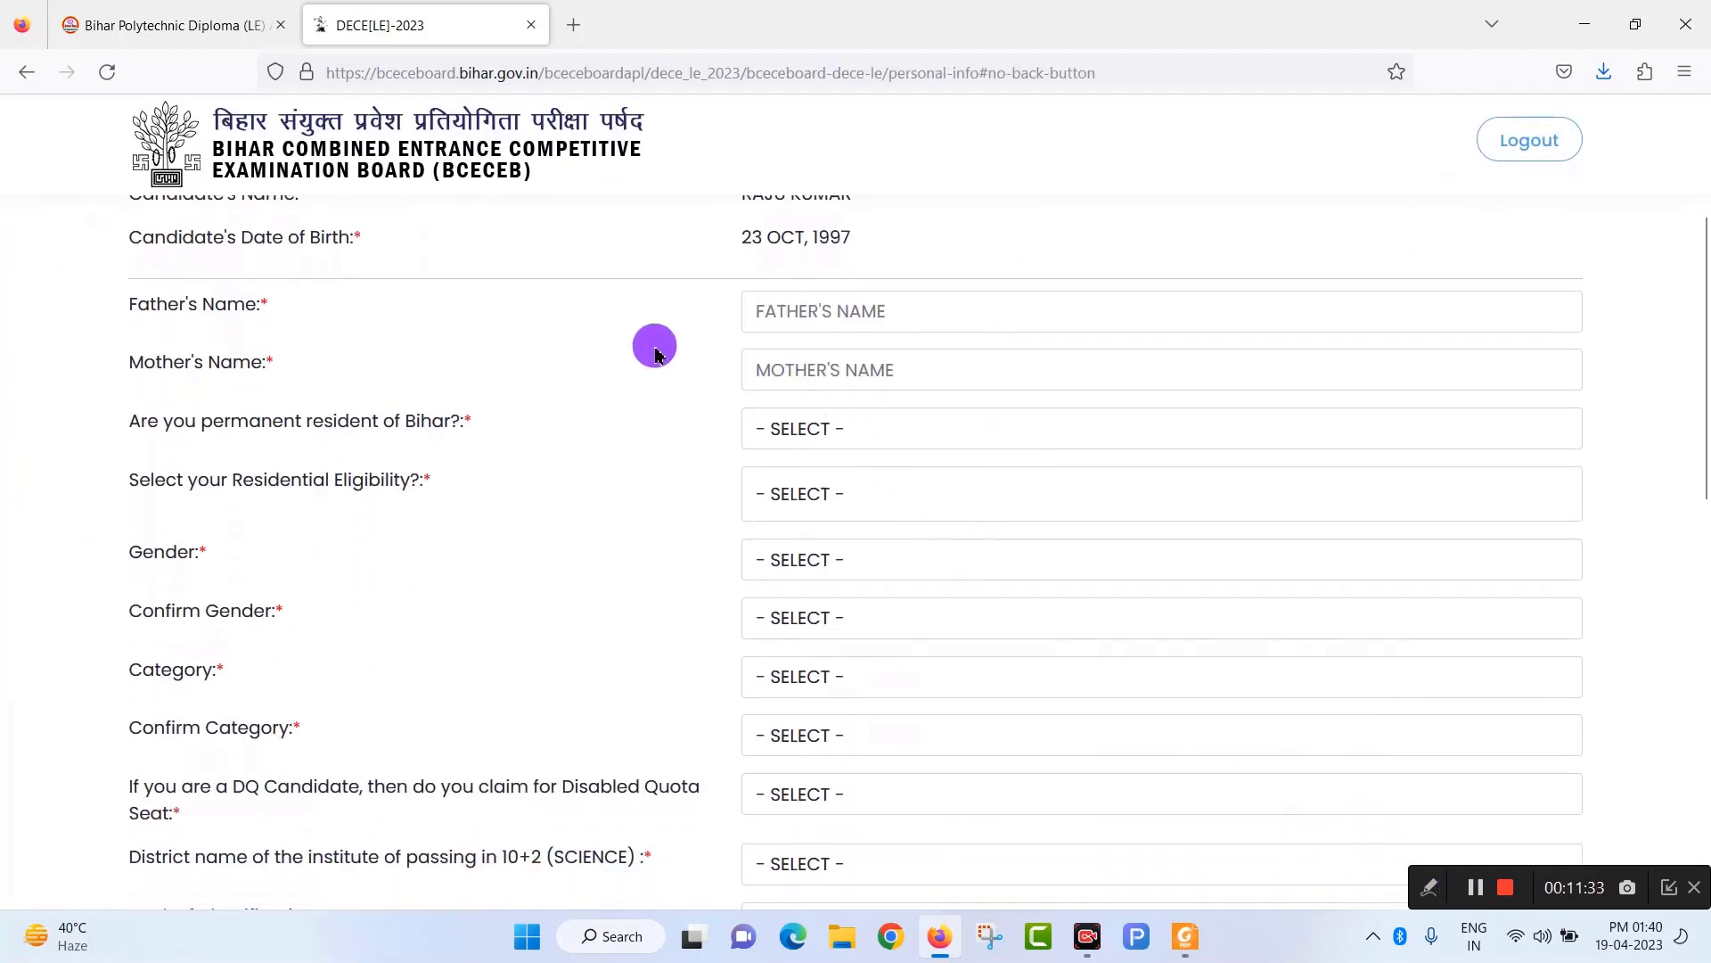
# Go through the father's and mother's name fields and answer YES to permanent Bihar residence.
pyautogui.click(798, 312)
pyautogui.click(838, 383)
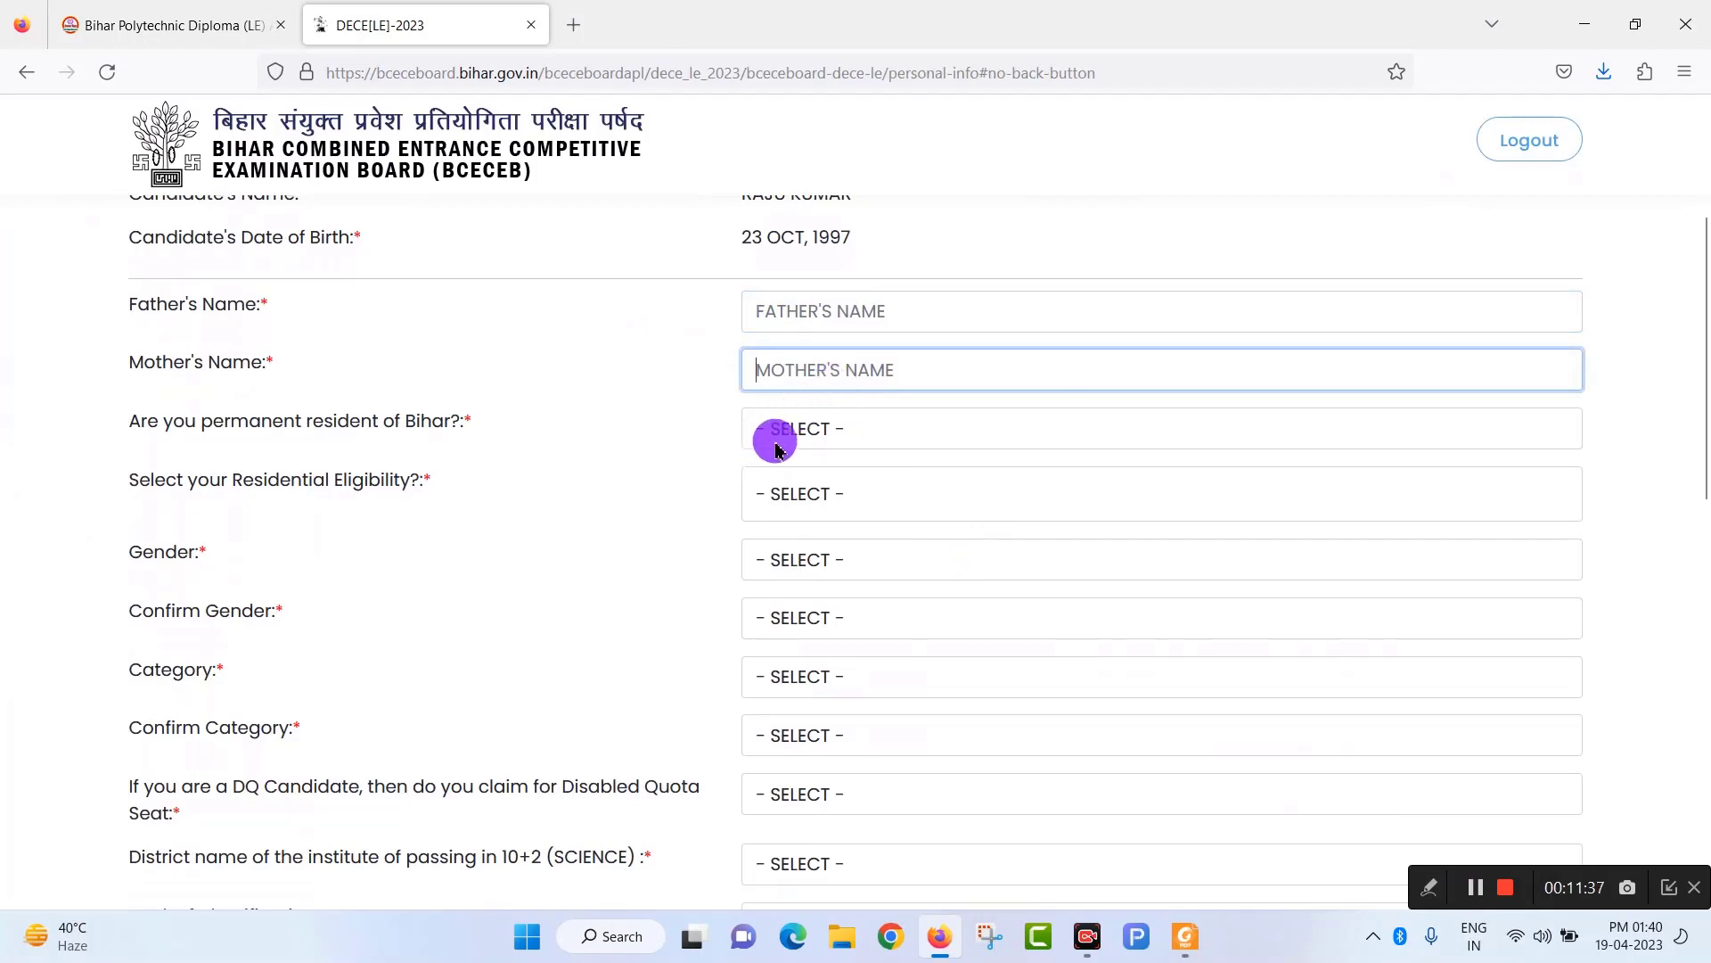
pyautogui.click(878, 437)
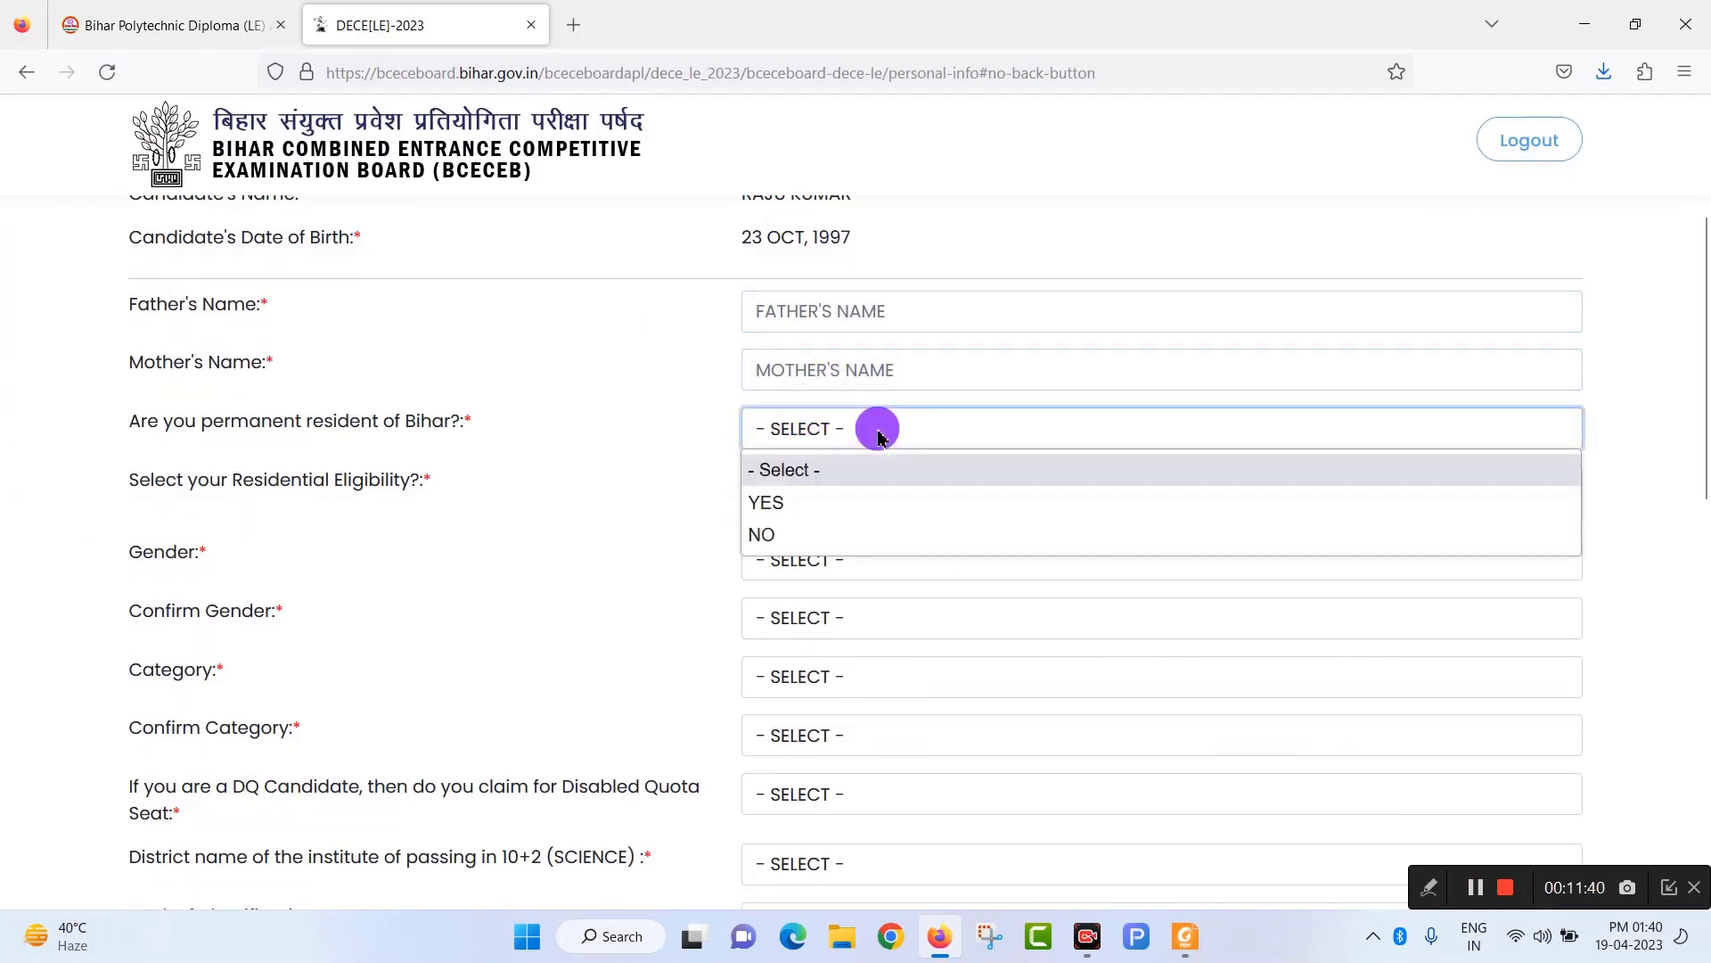
pyautogui.click(821, 508)
pyautogui.scroll(-1, 673, 503)
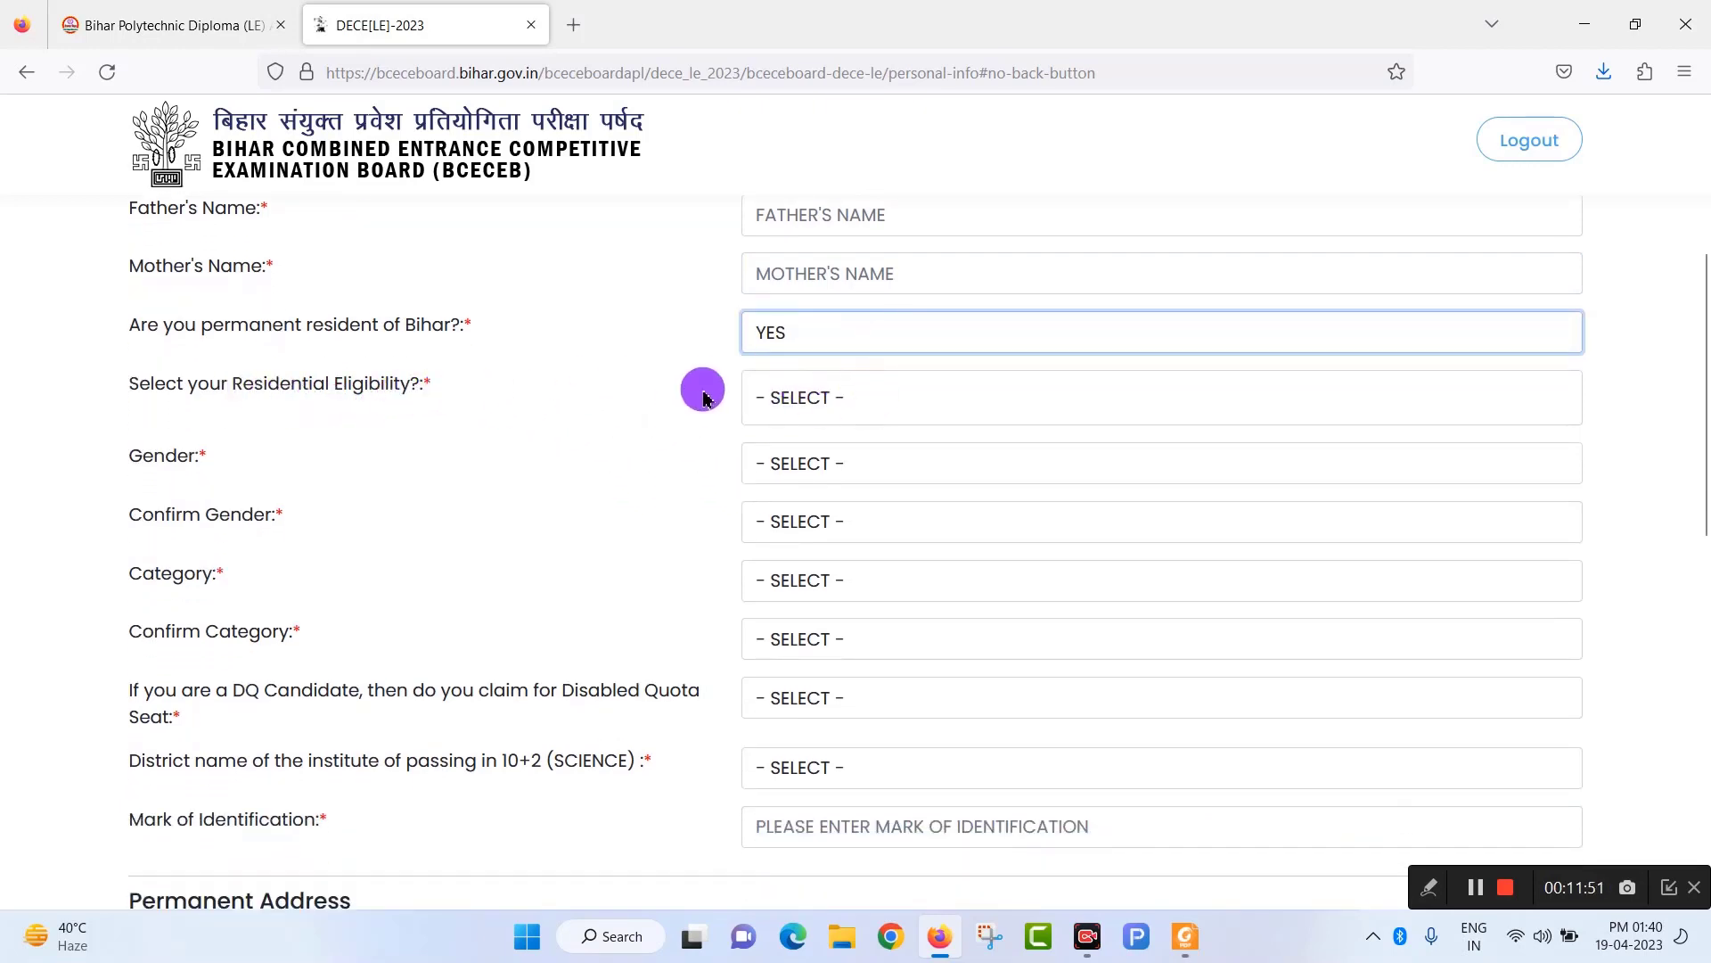
# Set residential eligibility to NATIVE, and Gender and Confirm Gender to MALE.
pyautogui.click(869, 408)
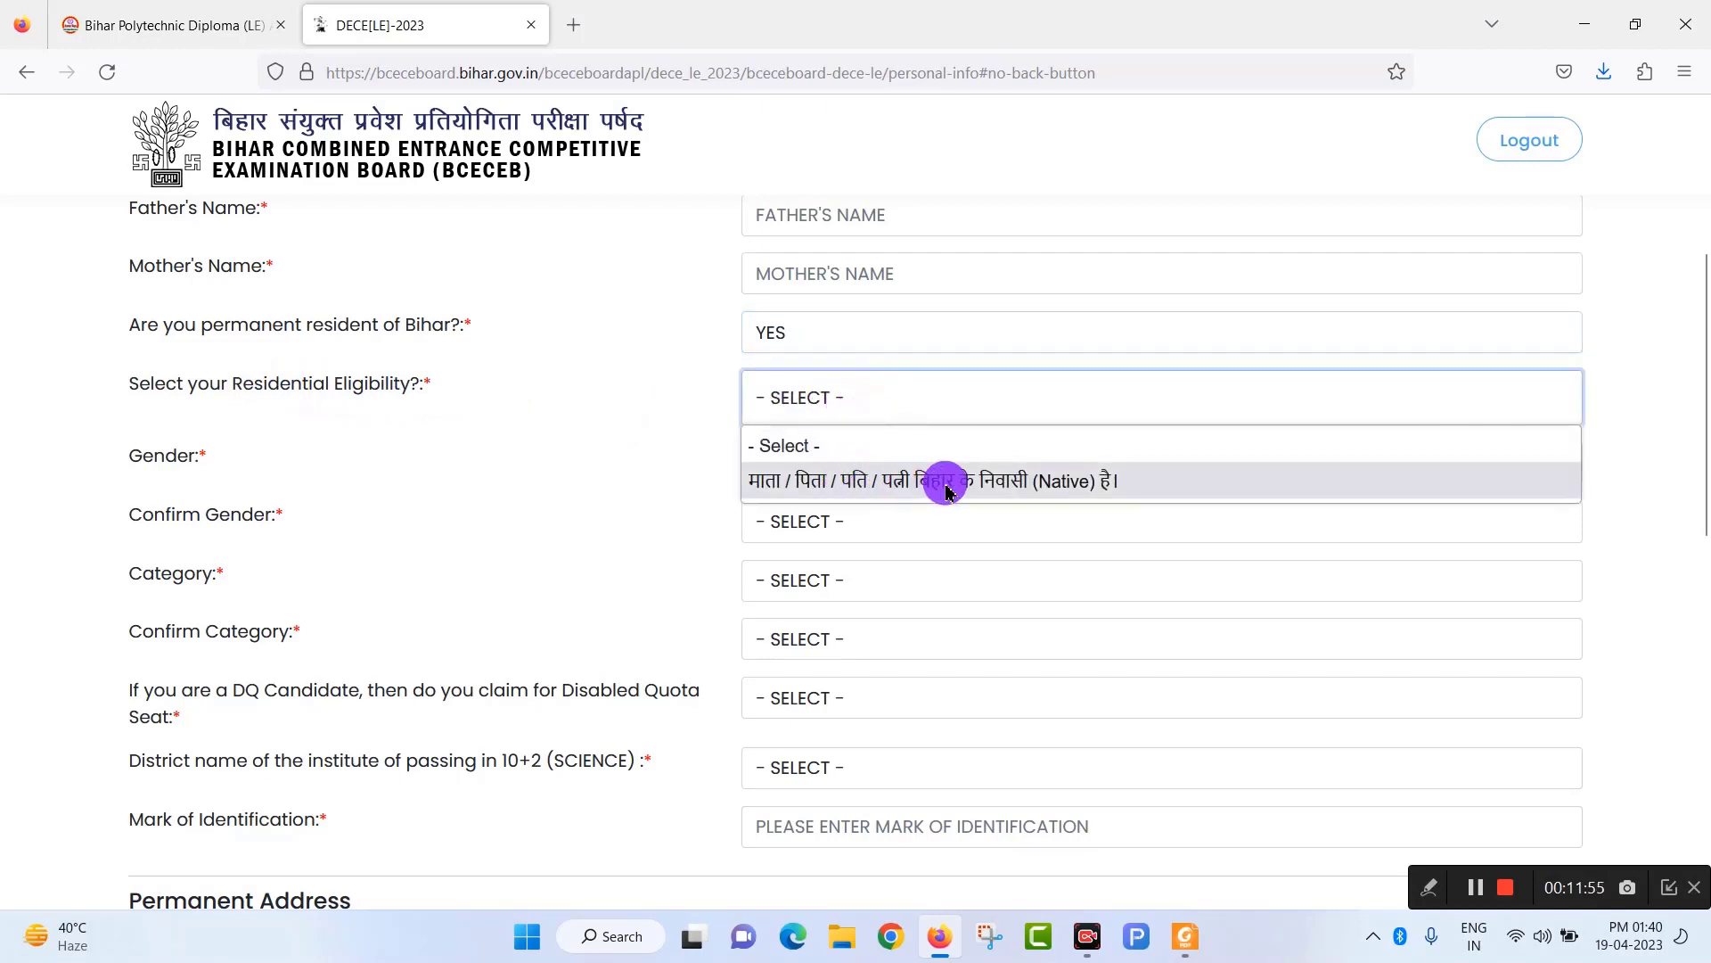
pyautogui.click(1096, 482)
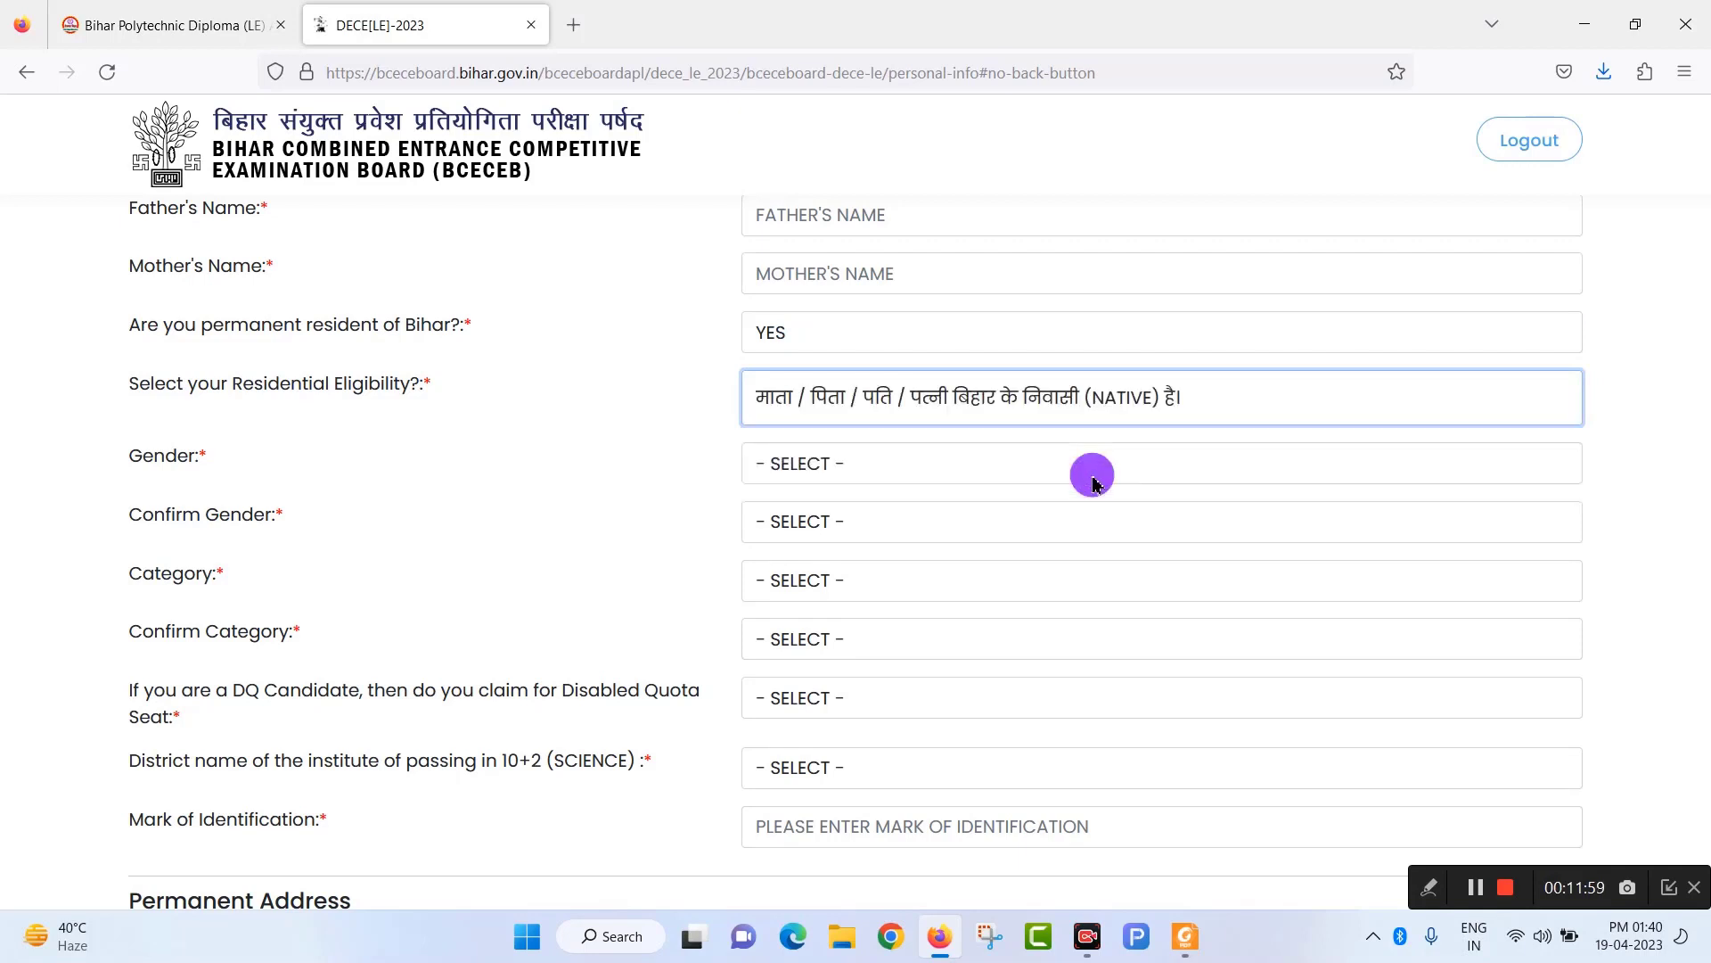
pyautogui.click(889, 475)
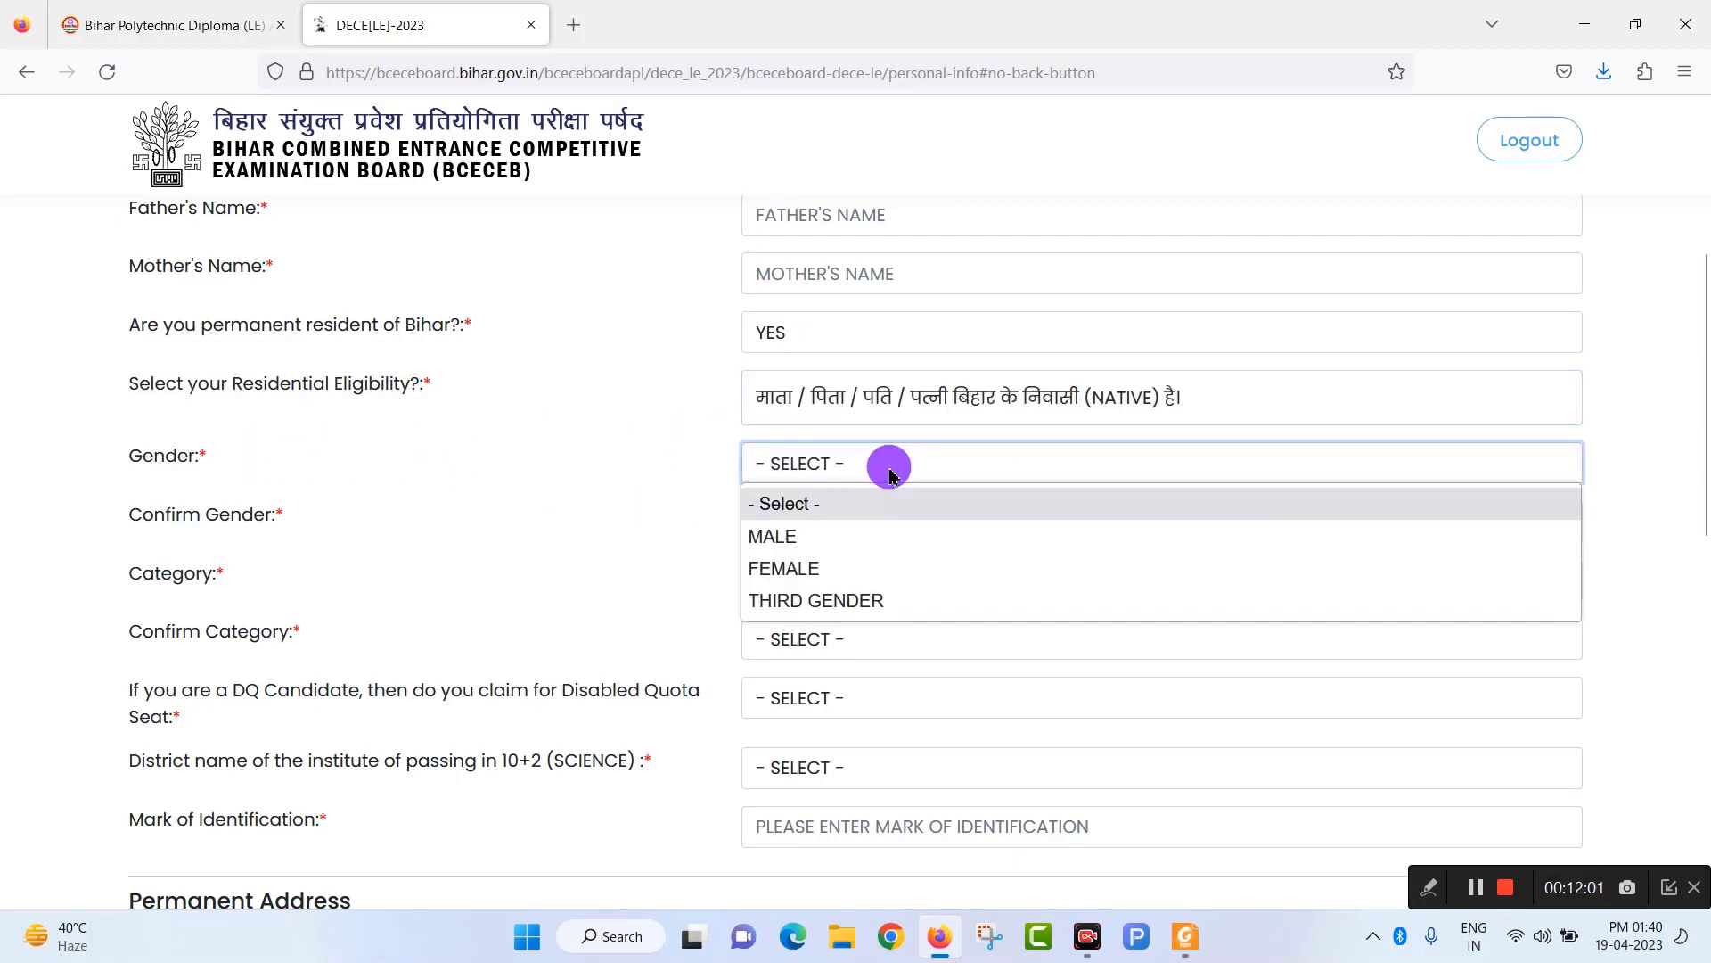
pyautogui.click(817, 540)
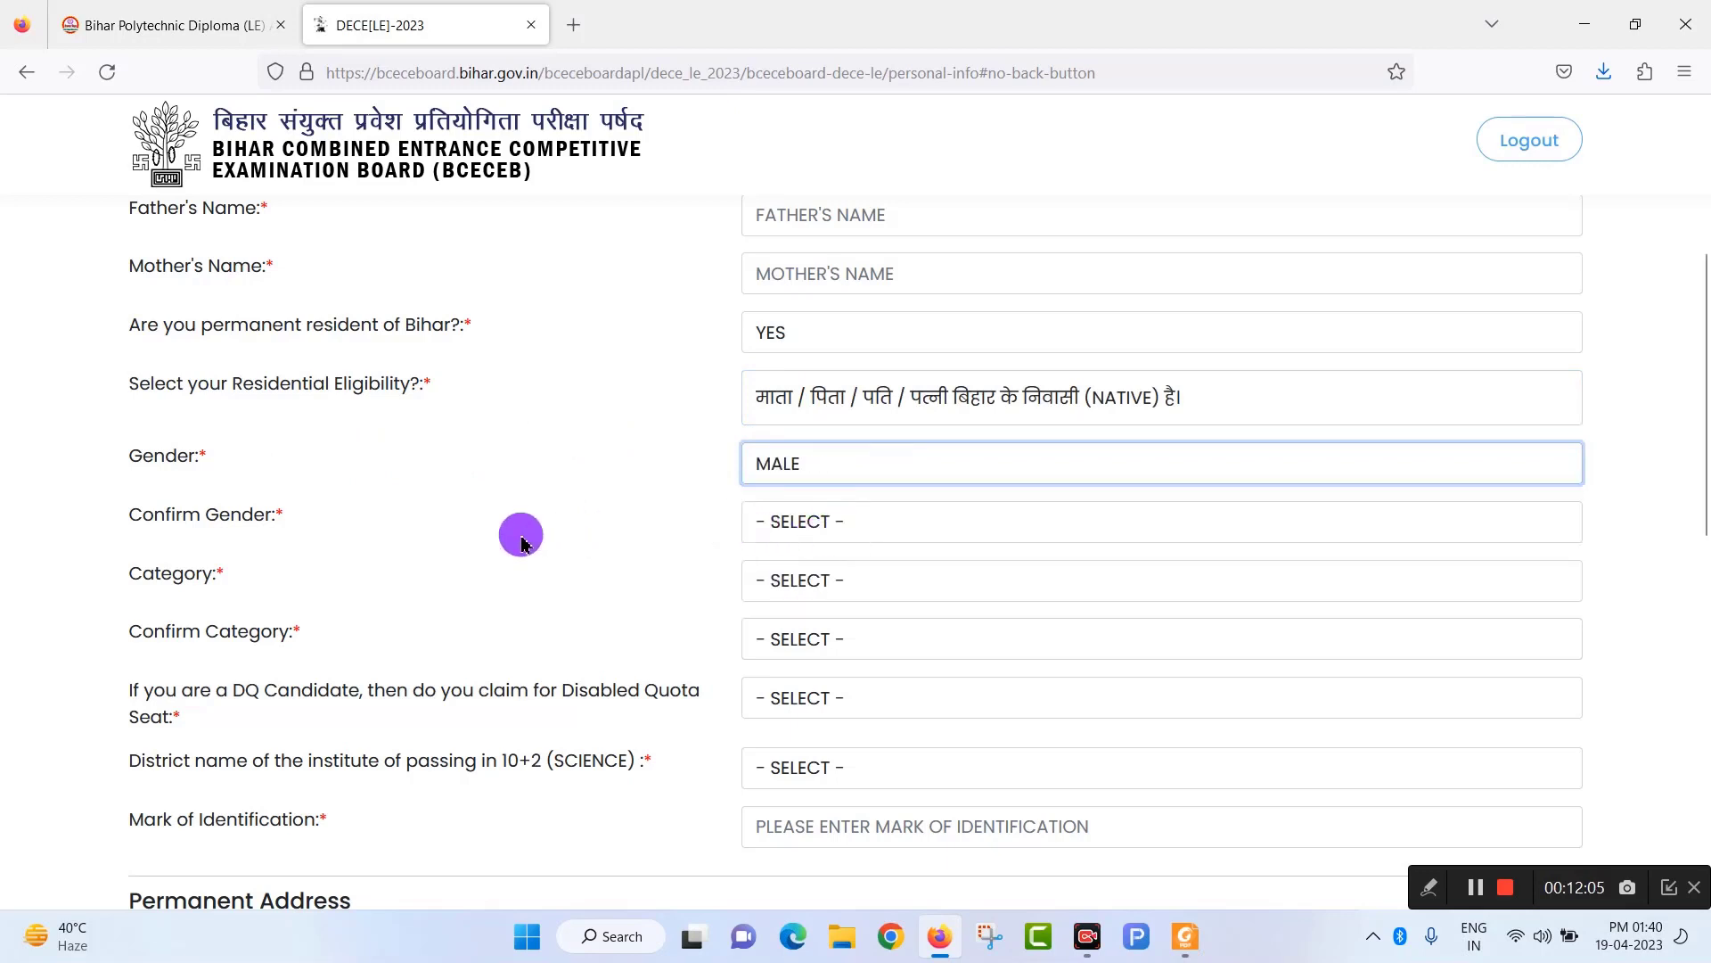
pyautogui.click(946, 533)
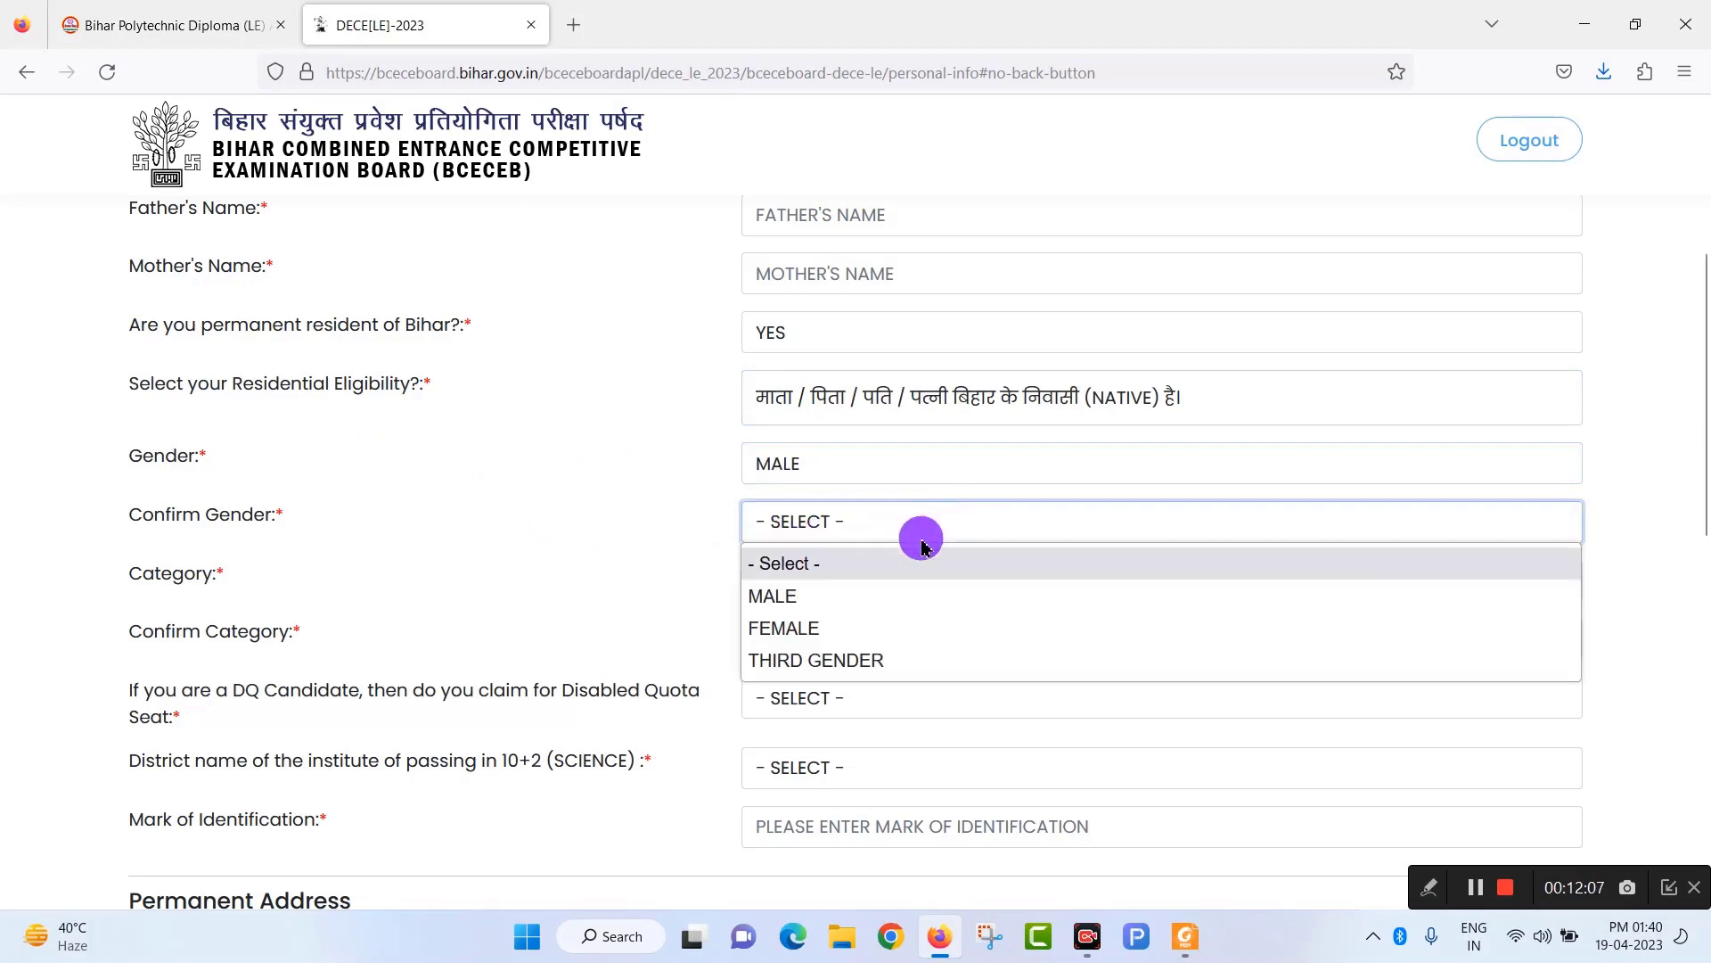
pyautogui.click(835, 606)
# Set Category and Confirm Category both to SC.
pyautogui.scroll(-2, 826, 580)
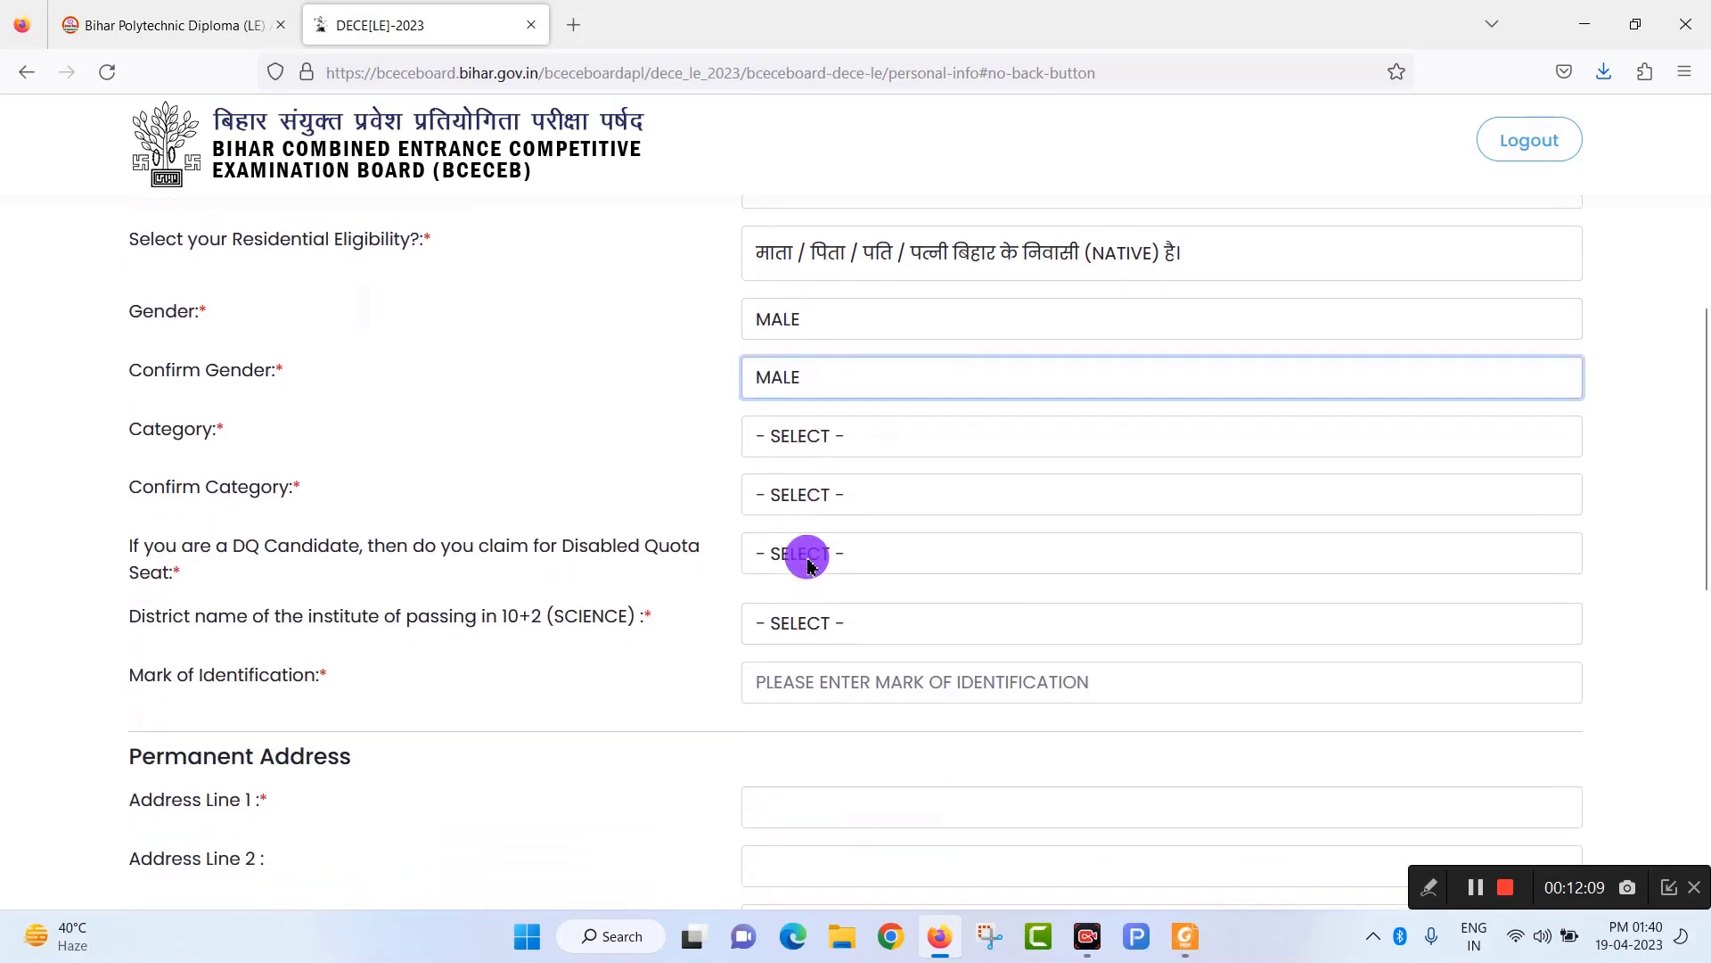
pyautogui.click(865, 453)
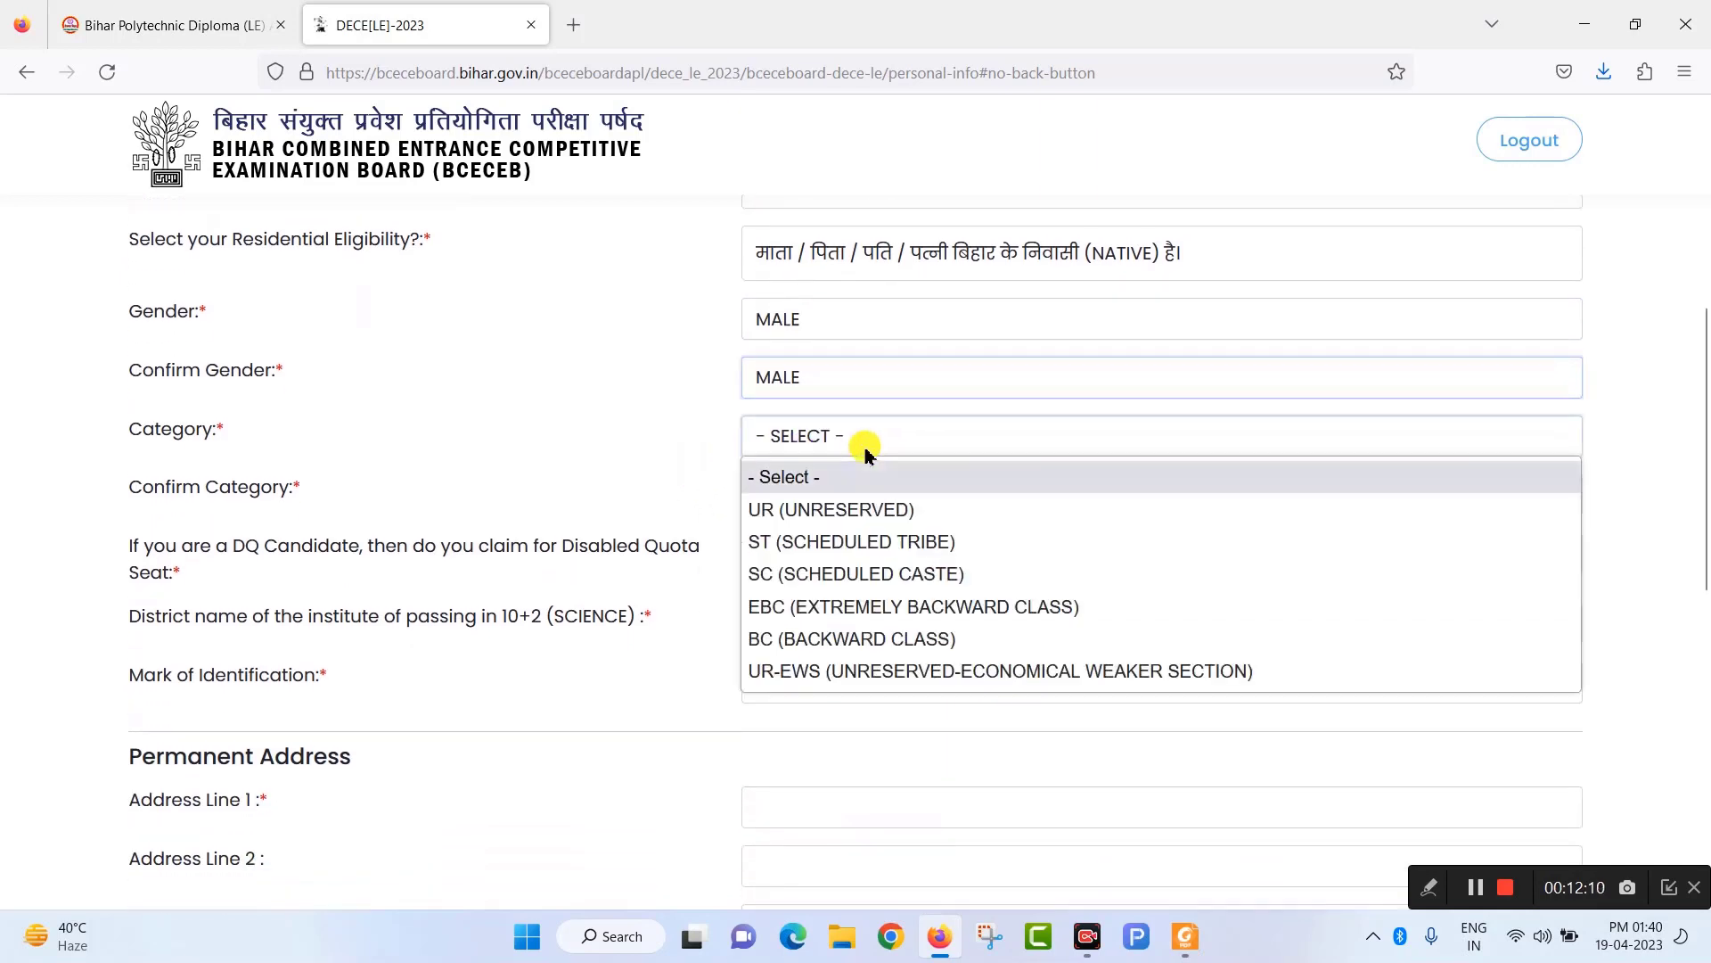
pyautogui.click(805, 584)
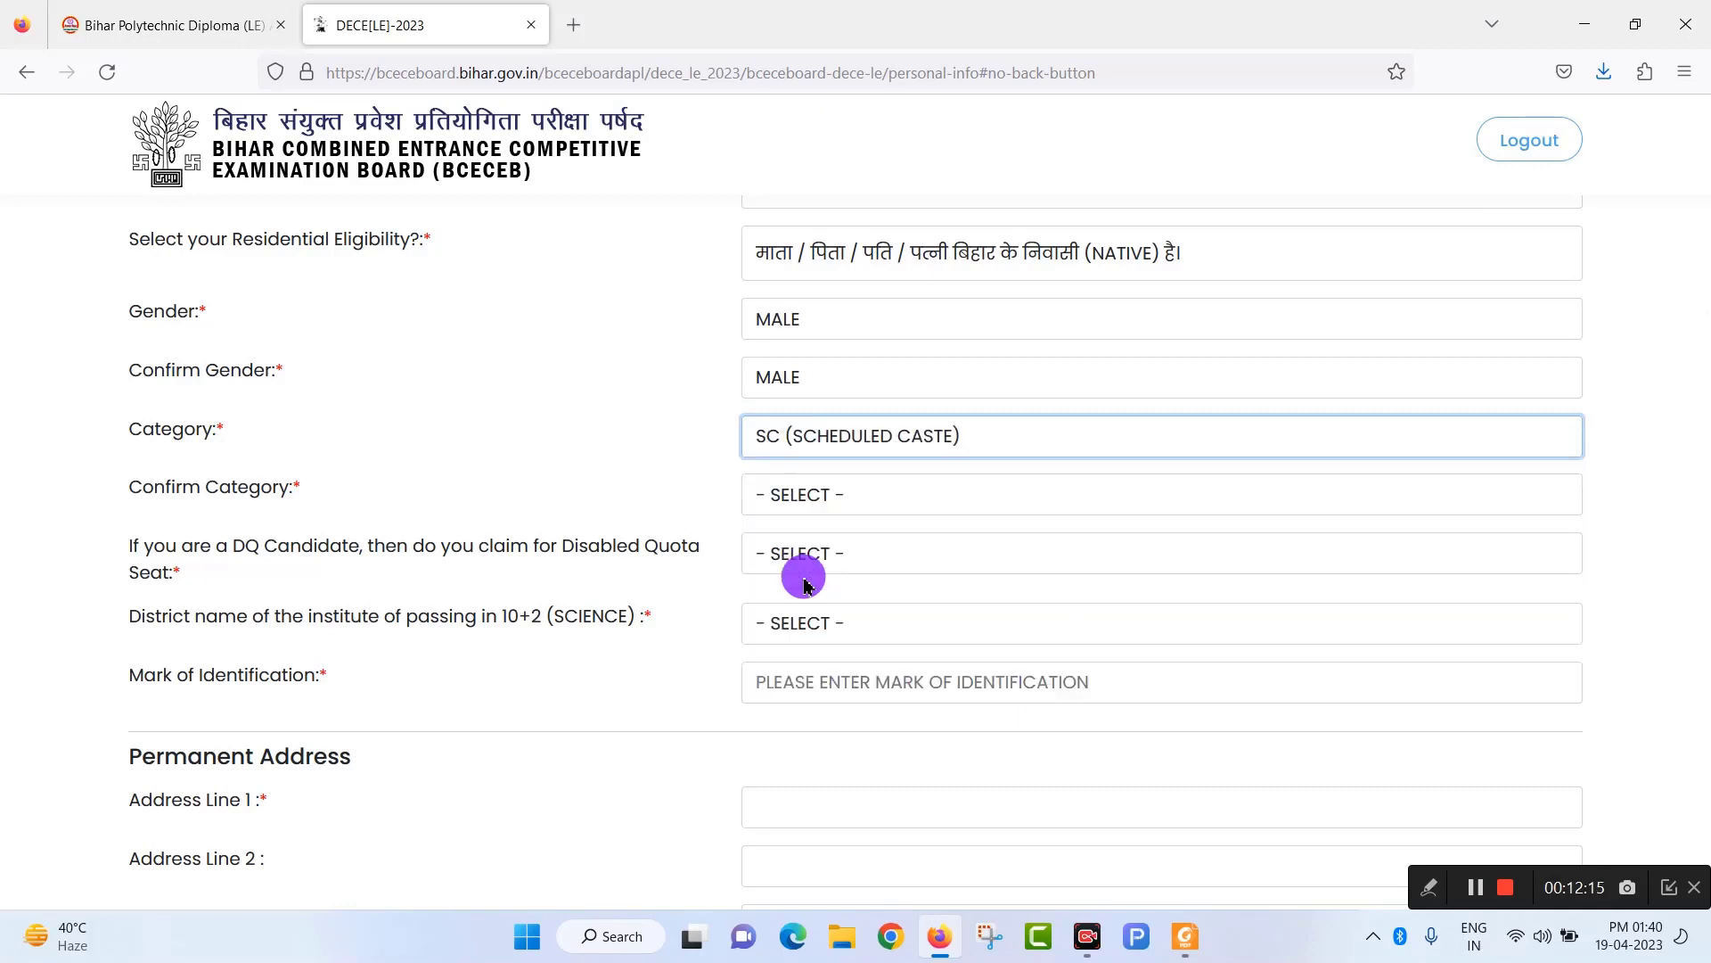
pyautogui.click(843, 502)
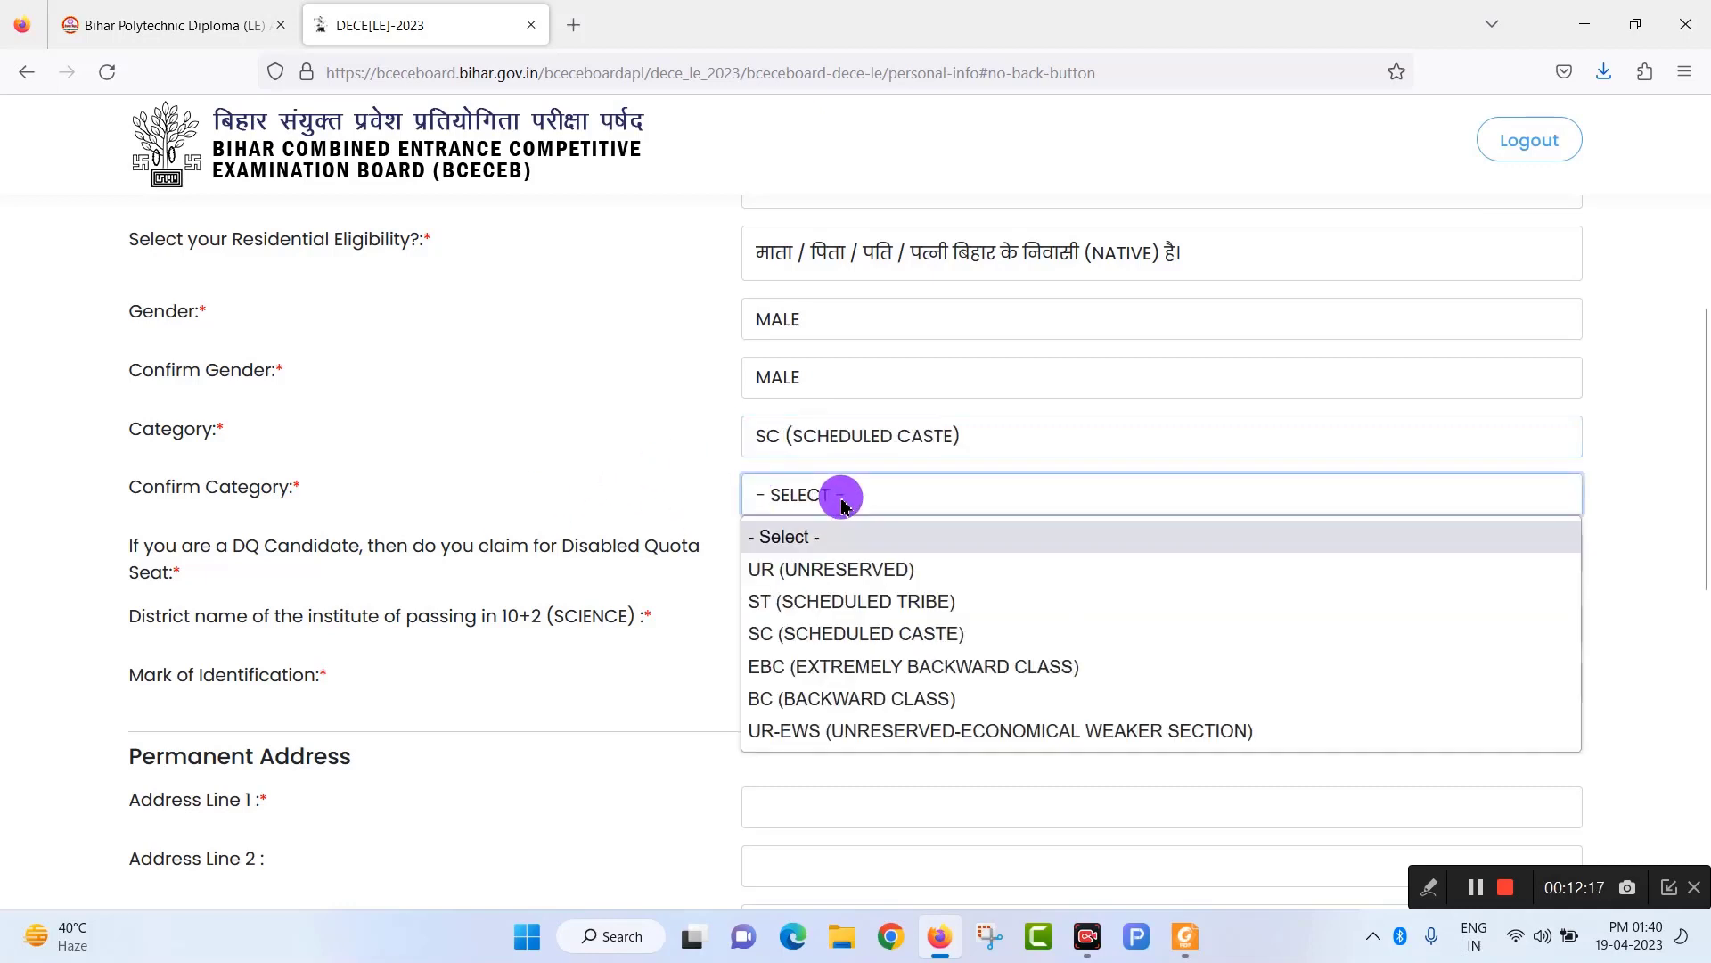
pyautogui.click(793, 633)
# Answer NO to the disabled quota claim and choose NAWADA as the 10+2 district.
pyautogui.scroll(-1, 844, 508)
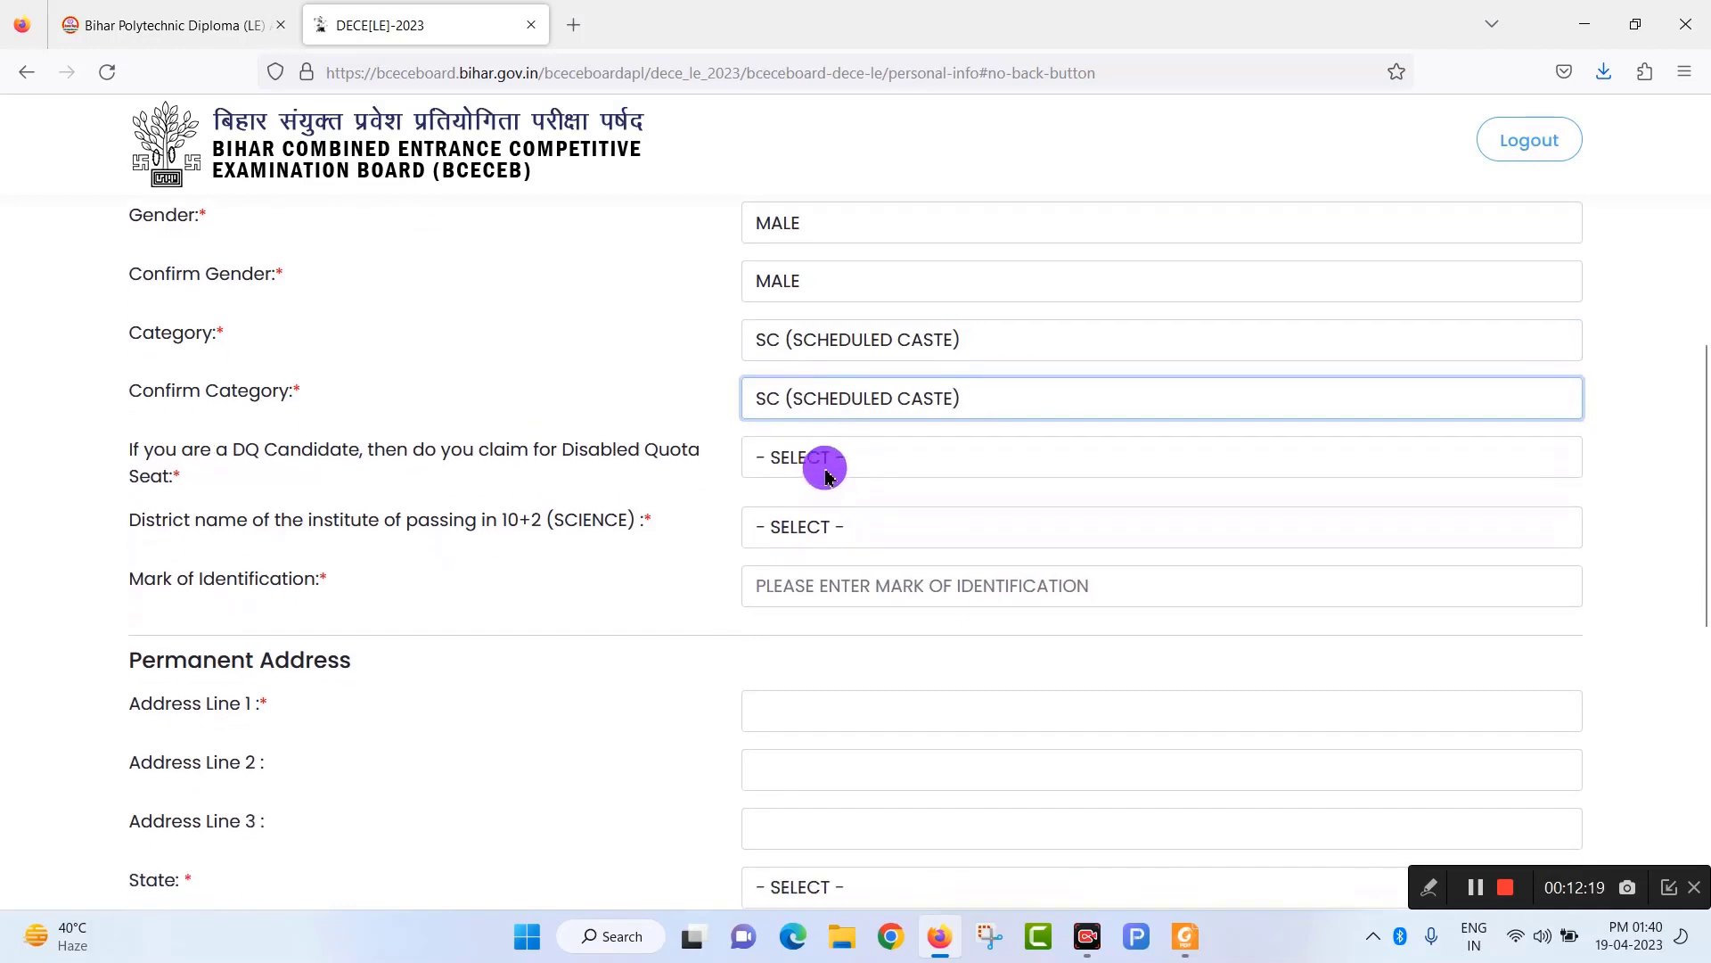
pyautogui.click(842, 461)
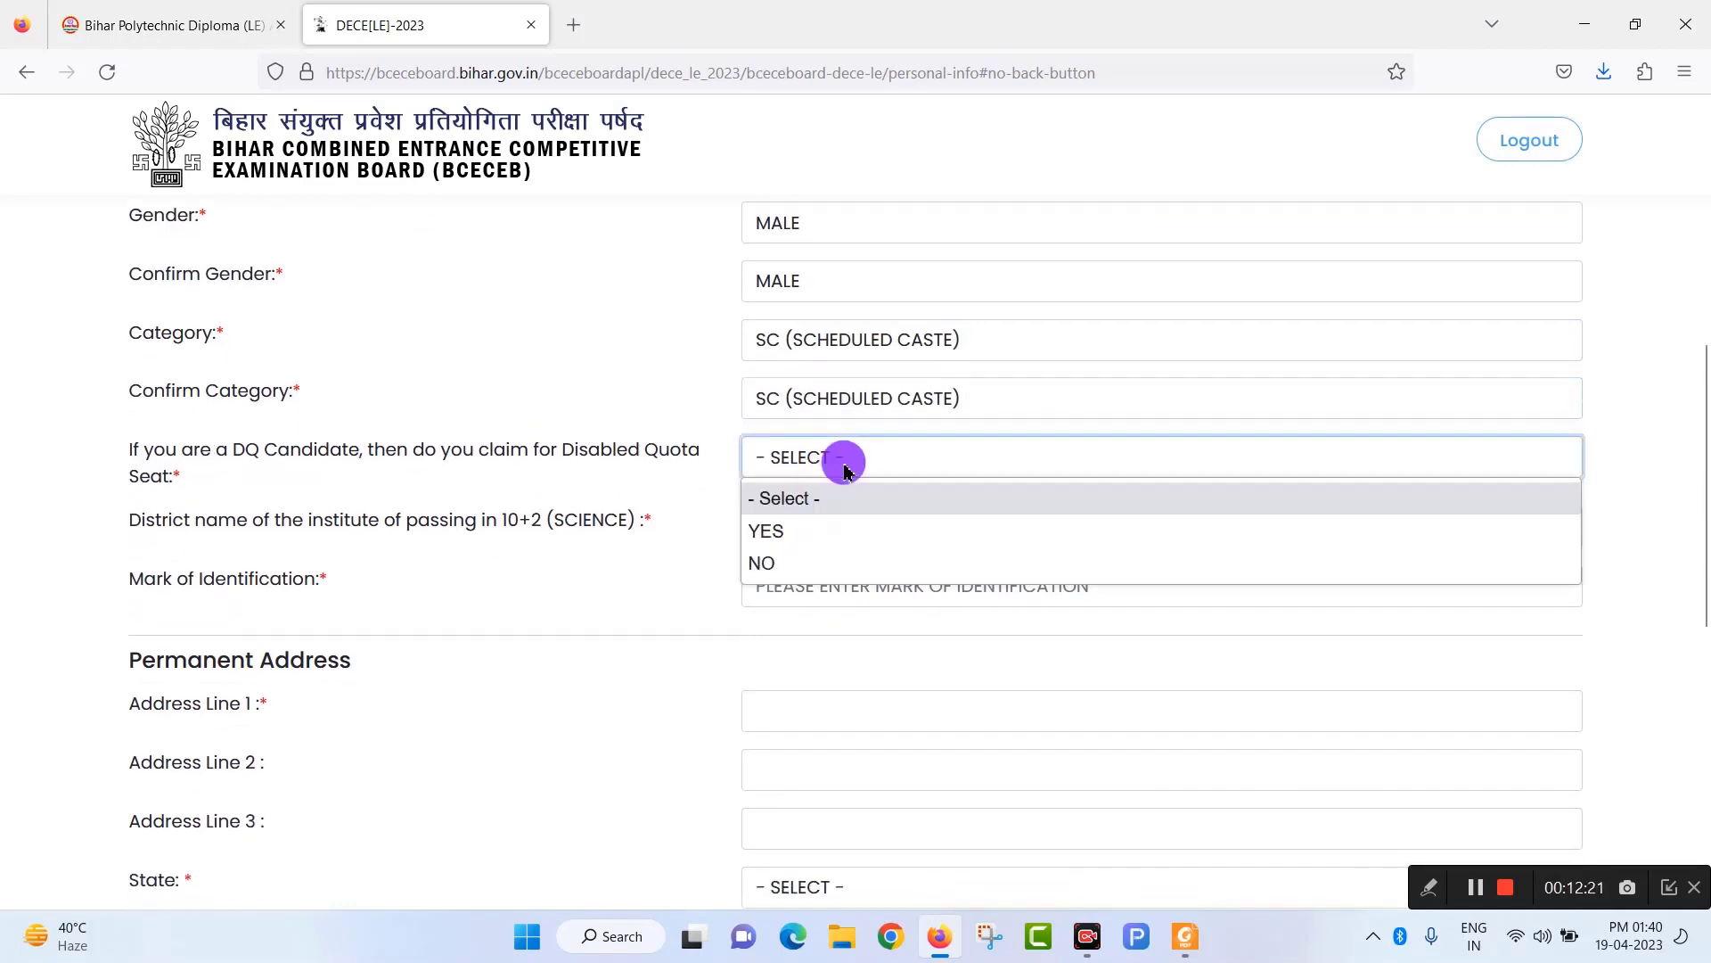
pyautogui.click(816, 566)
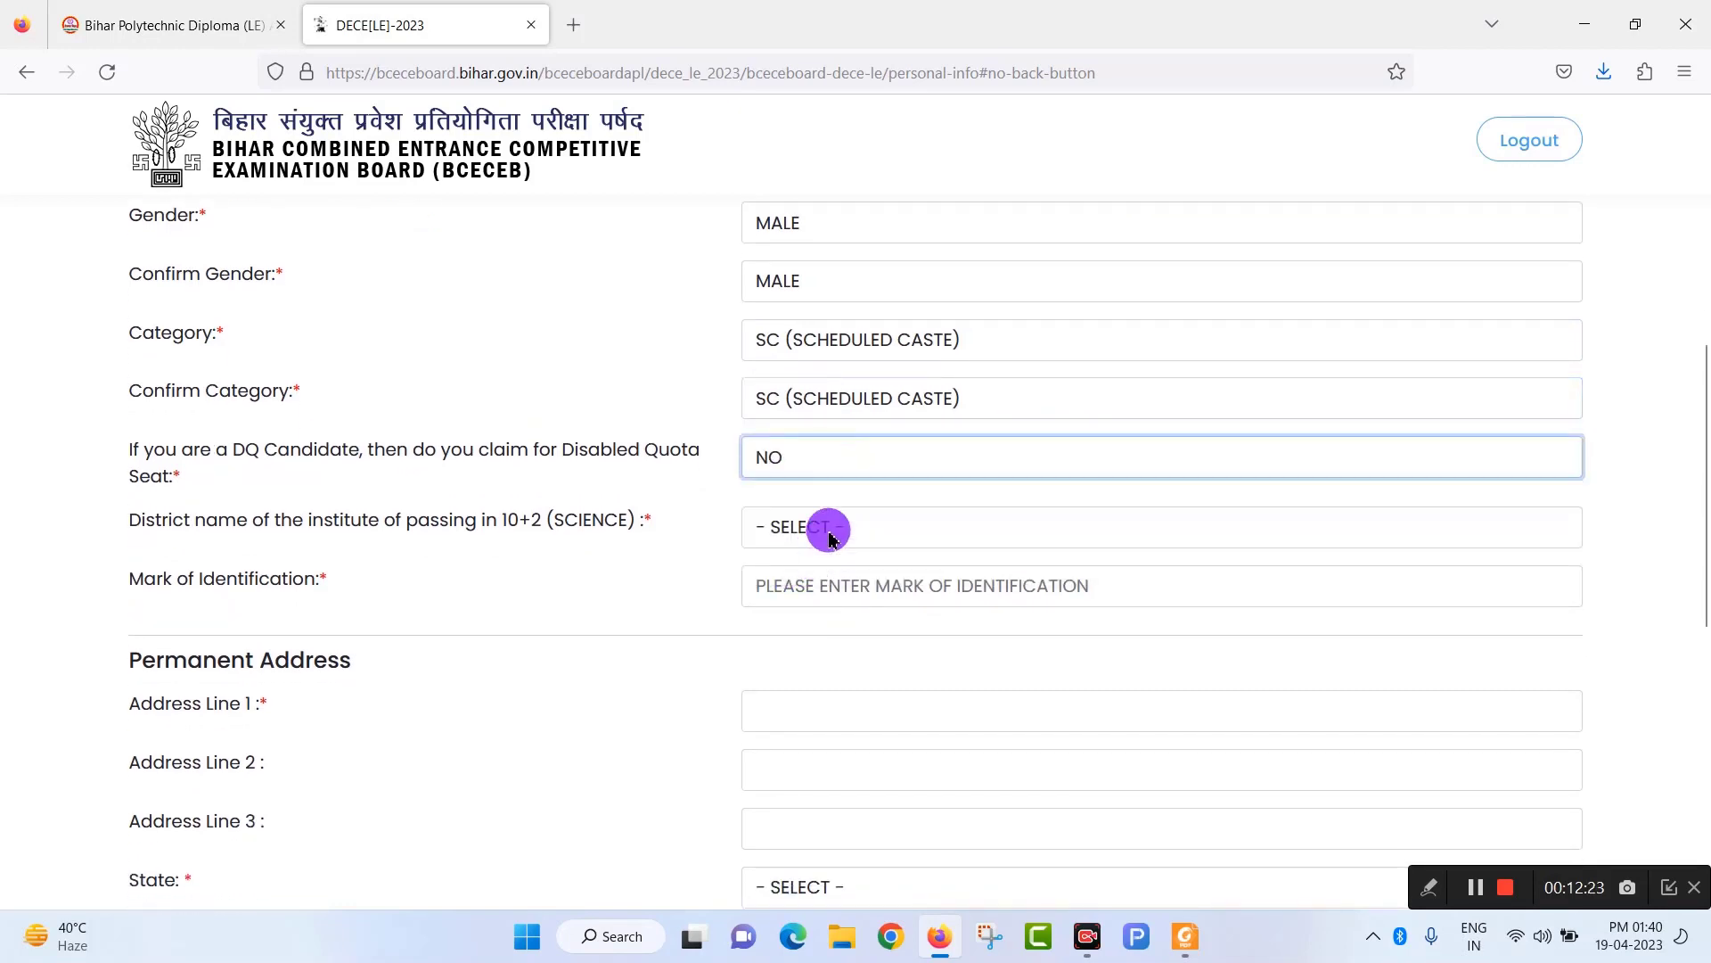
pyautogui.scroll(-2, 766, 499)
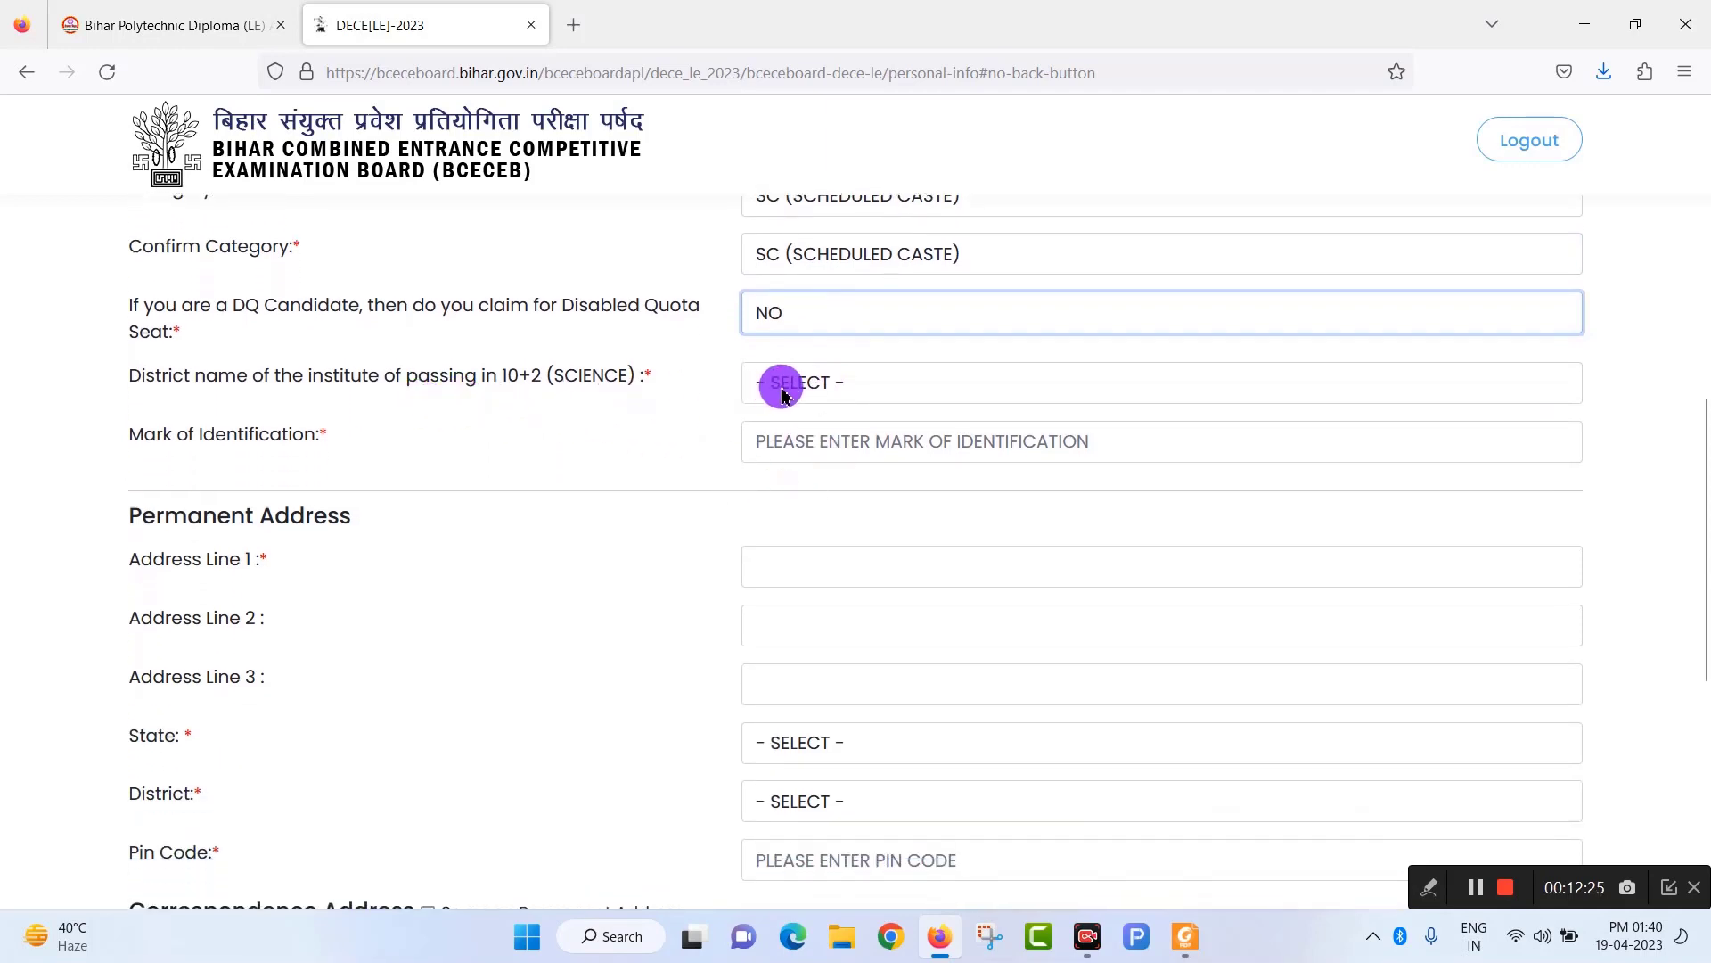
pyautogui.click(905, 385)
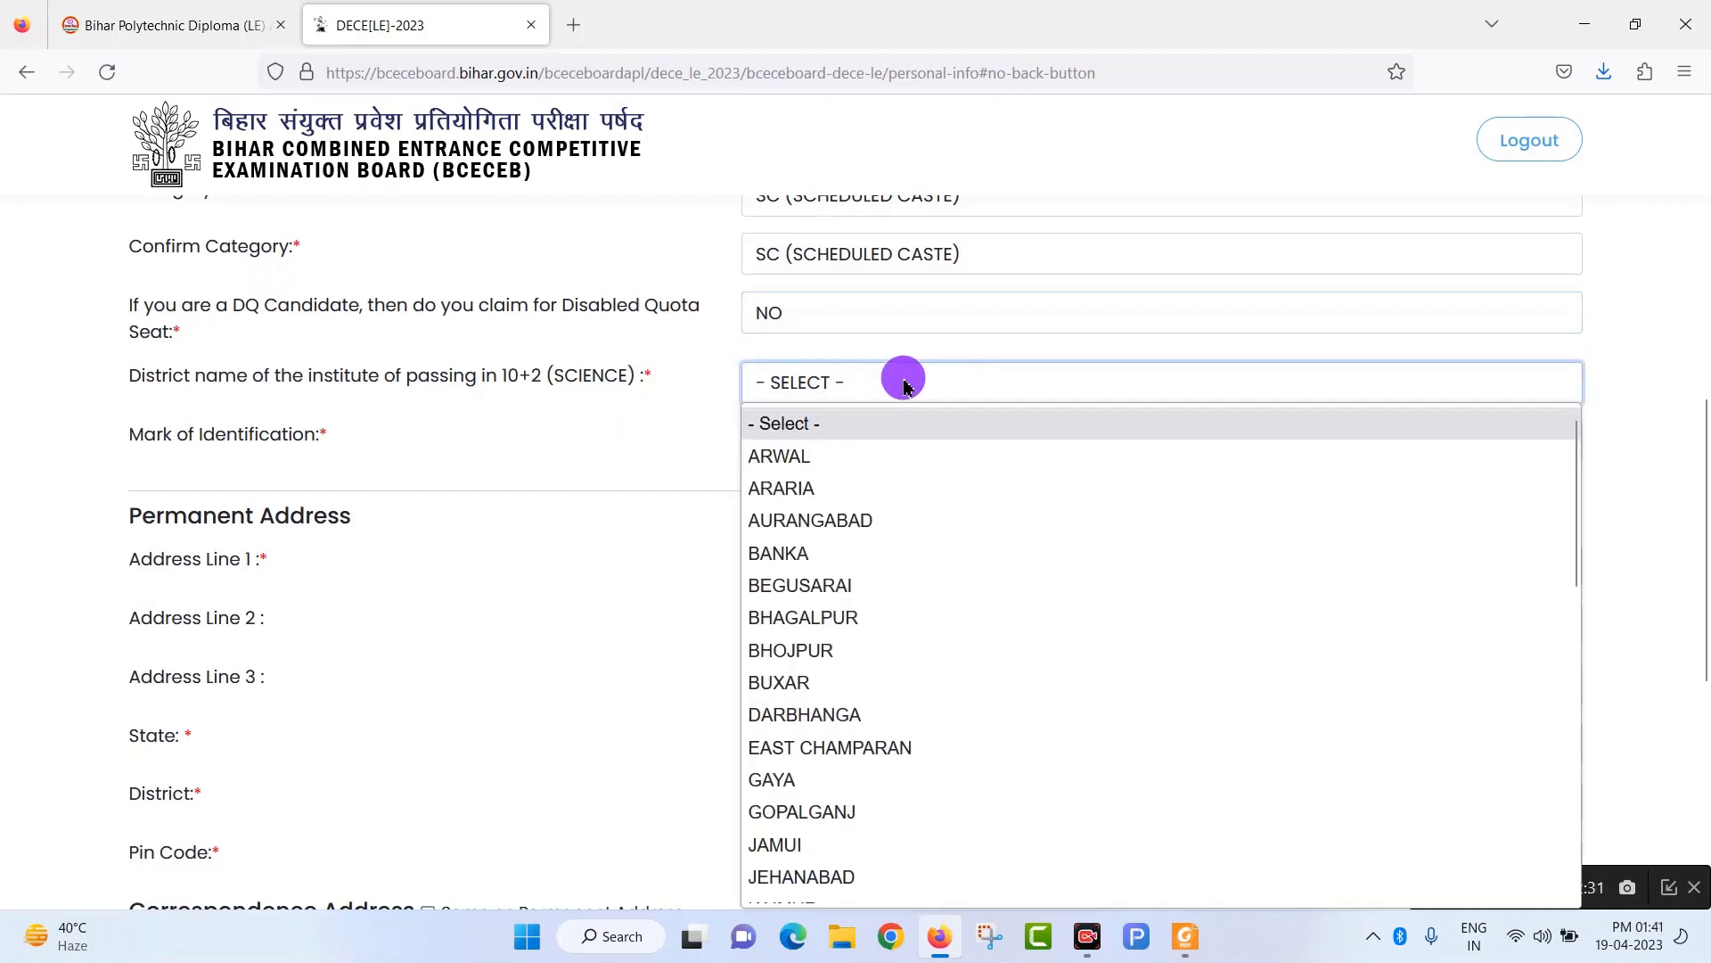
pyautogui.scroll(-2, 847, 642)
pyautogui.scroll(-4, 842, 651)
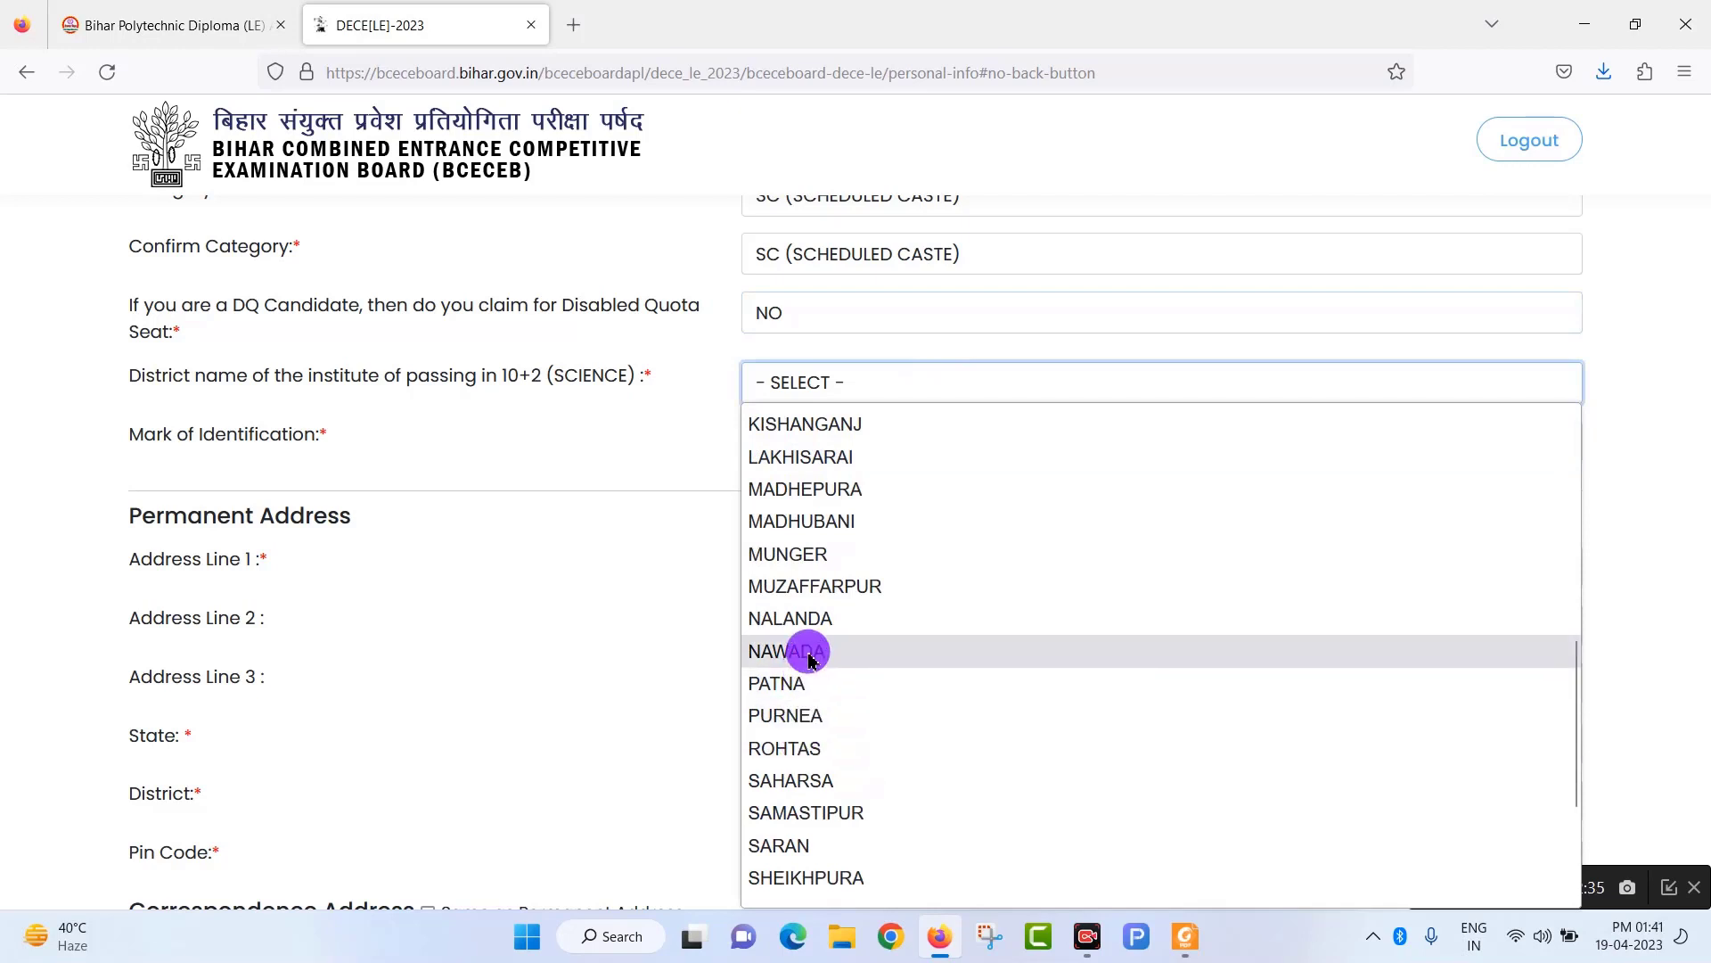
pyautogui.click(809, 654)
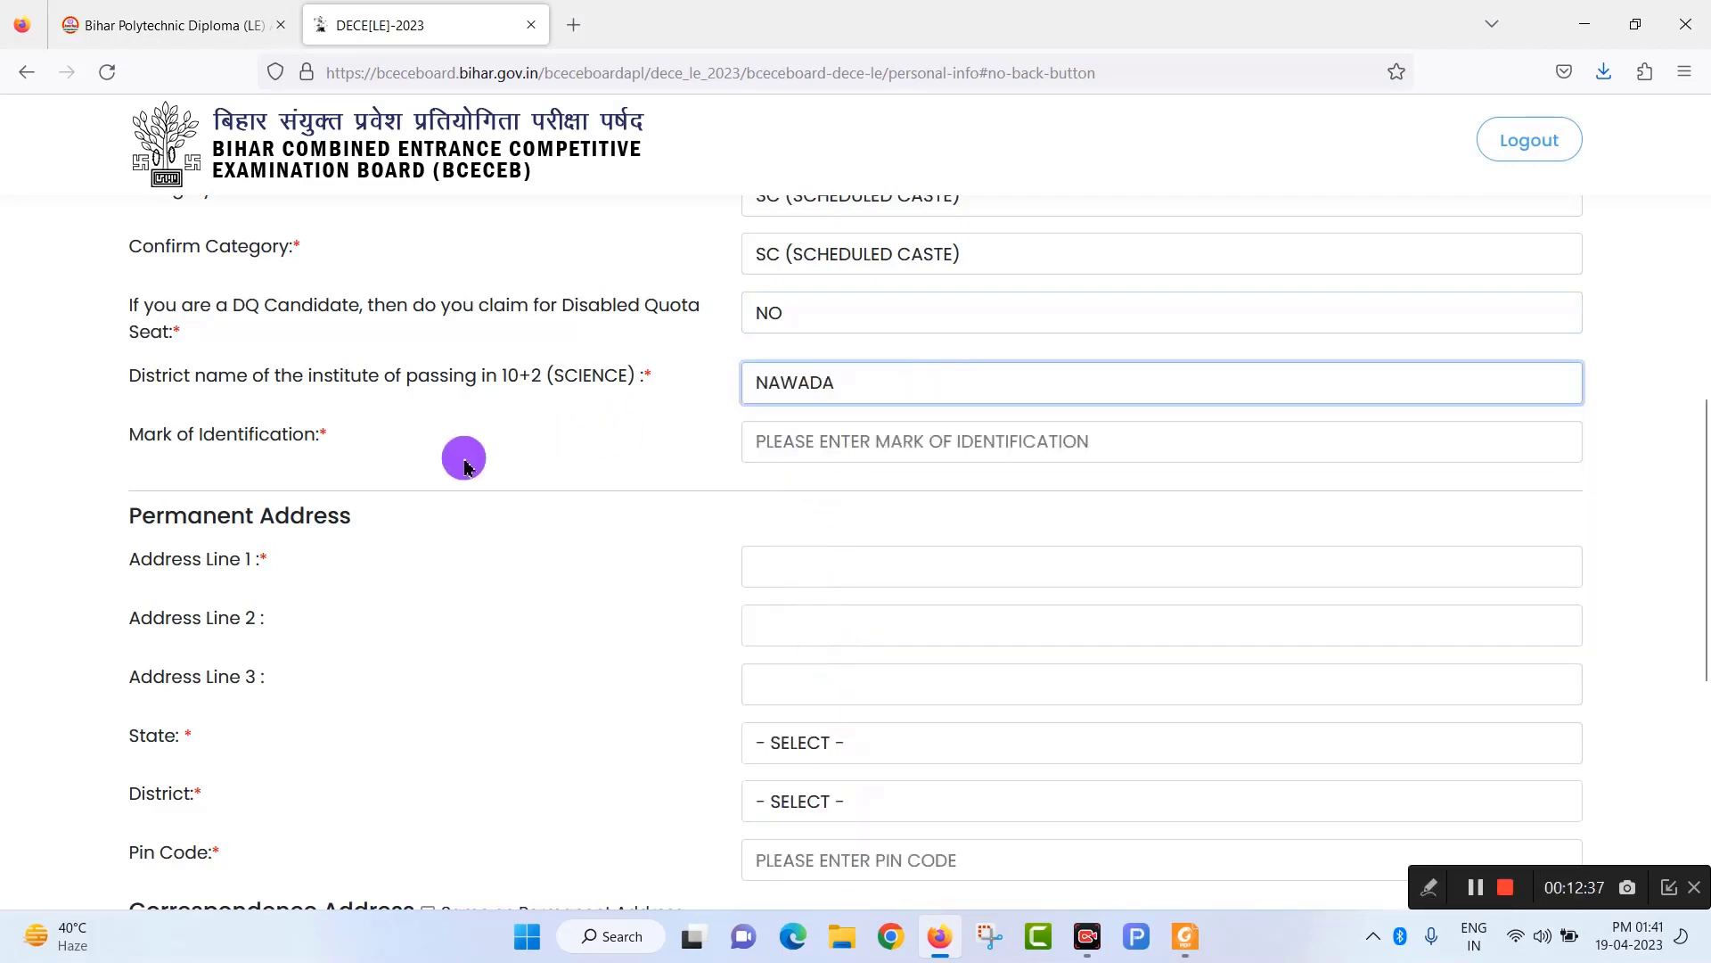
# Enter 'MOLE MARK ON RIGHT HAND' as the mark of identification.
pyautogui.click(869, 444)
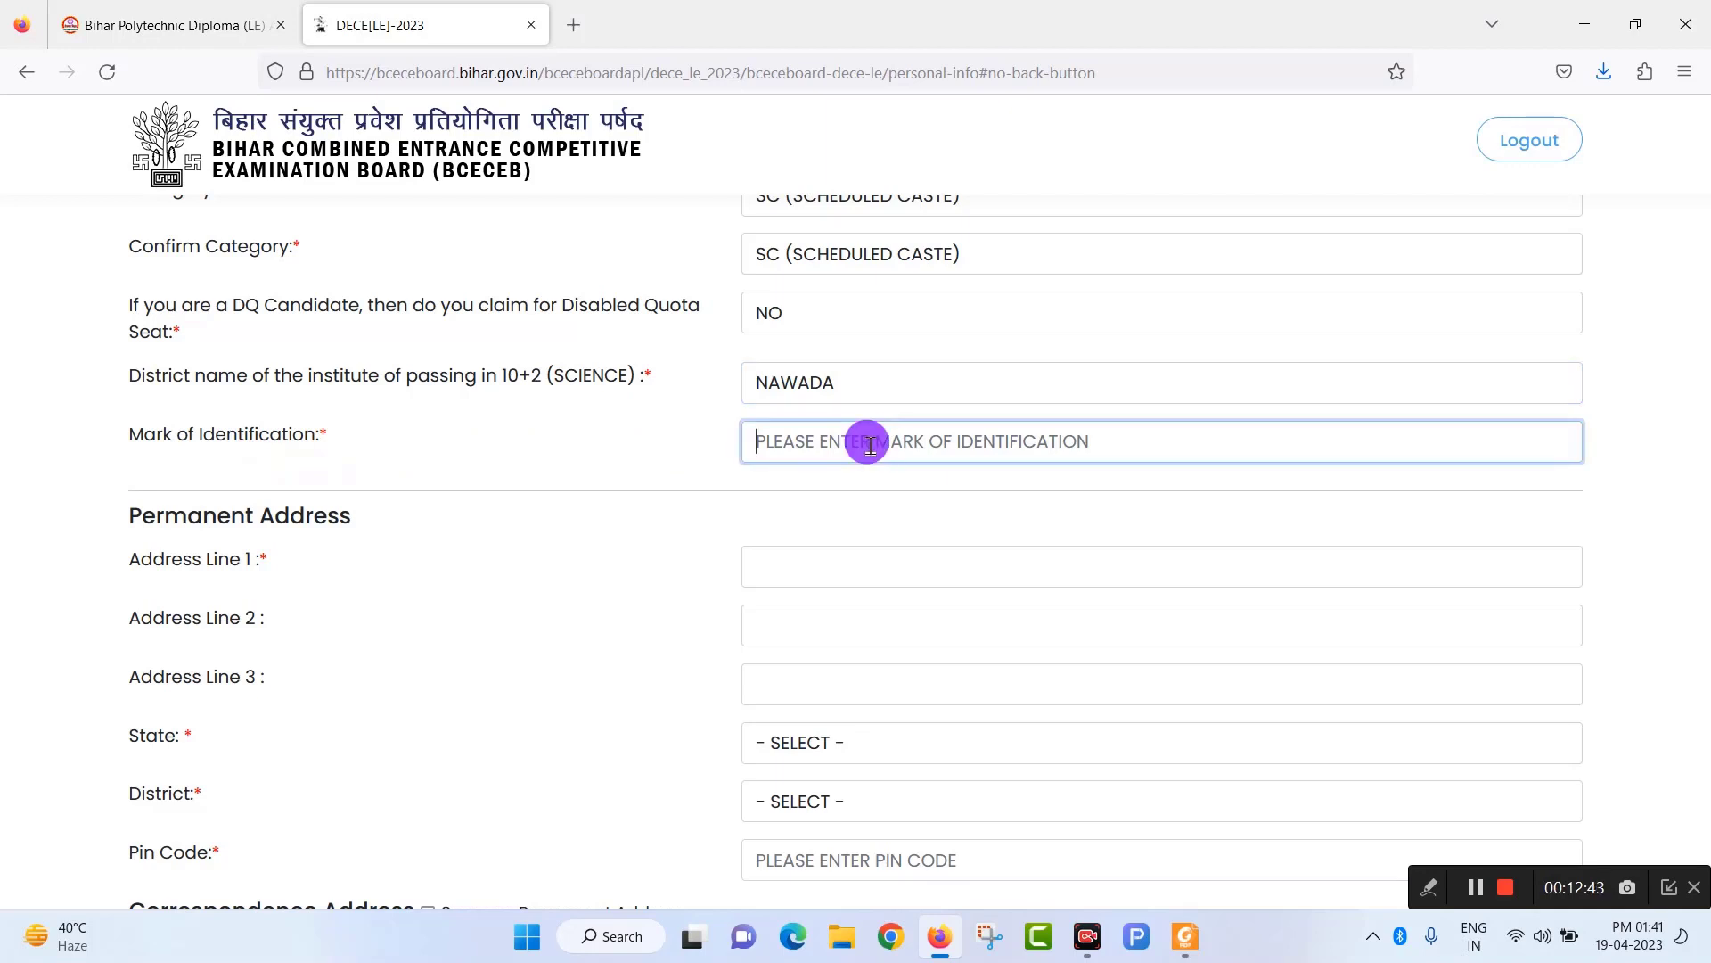
pyautogui.write('MO')
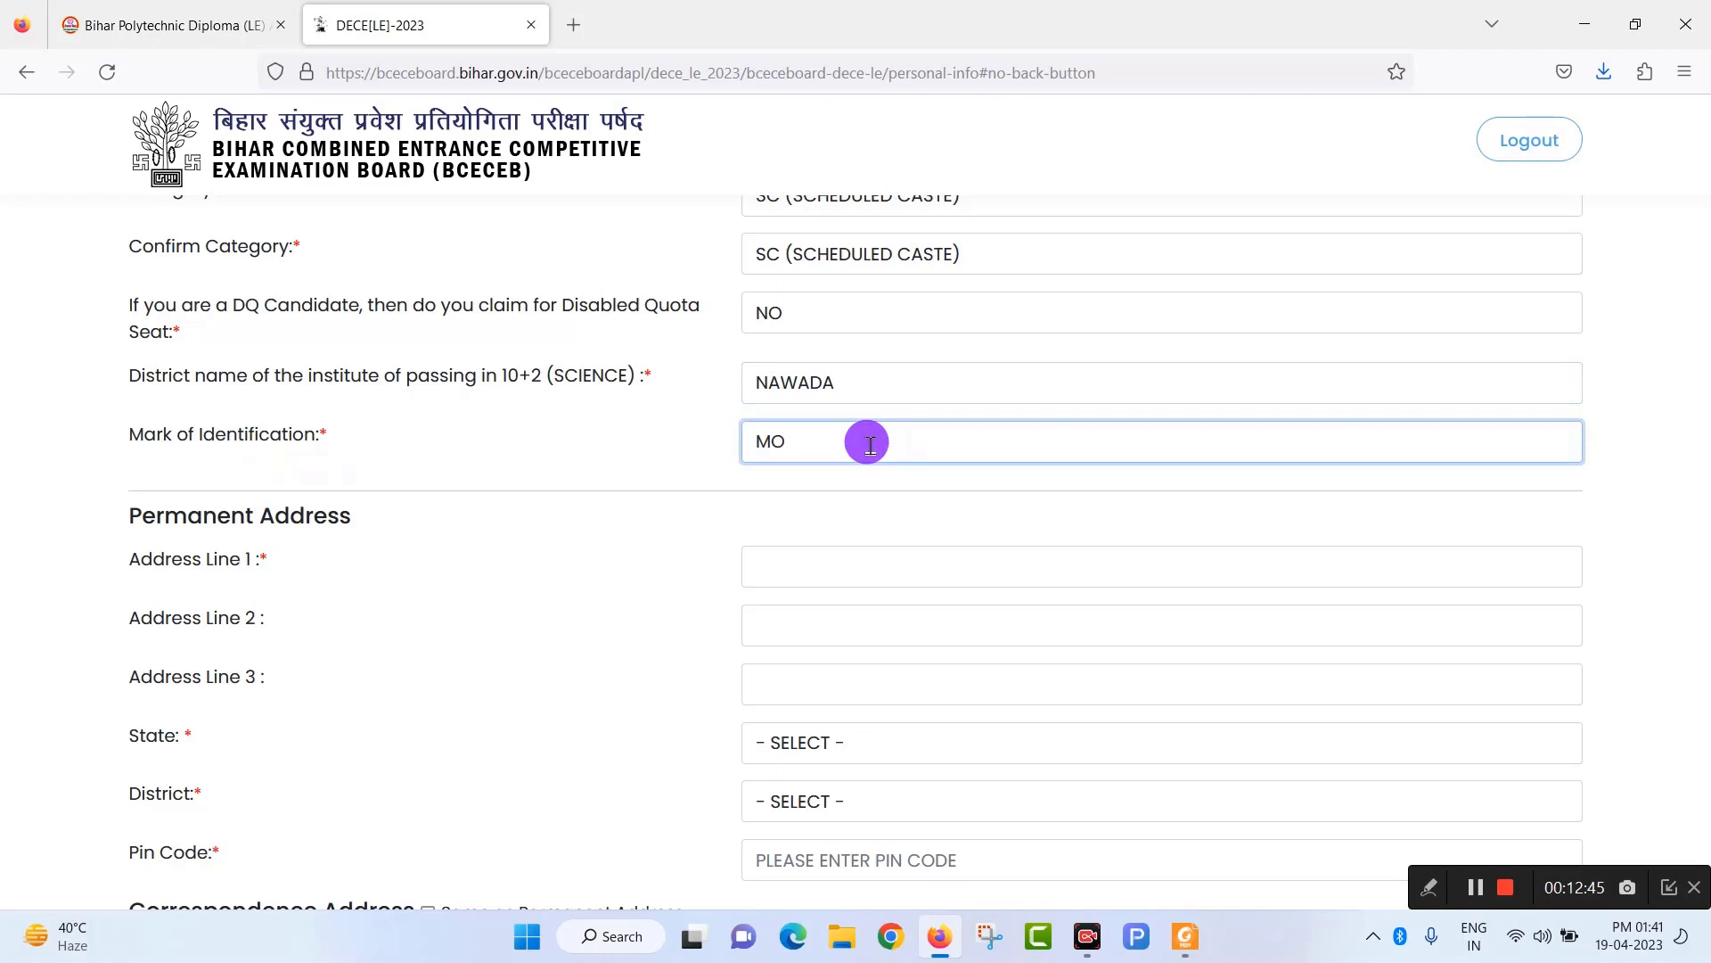
pyautogui.write('L')
pyautogui.write('E MARK ON RIGHT HAND')
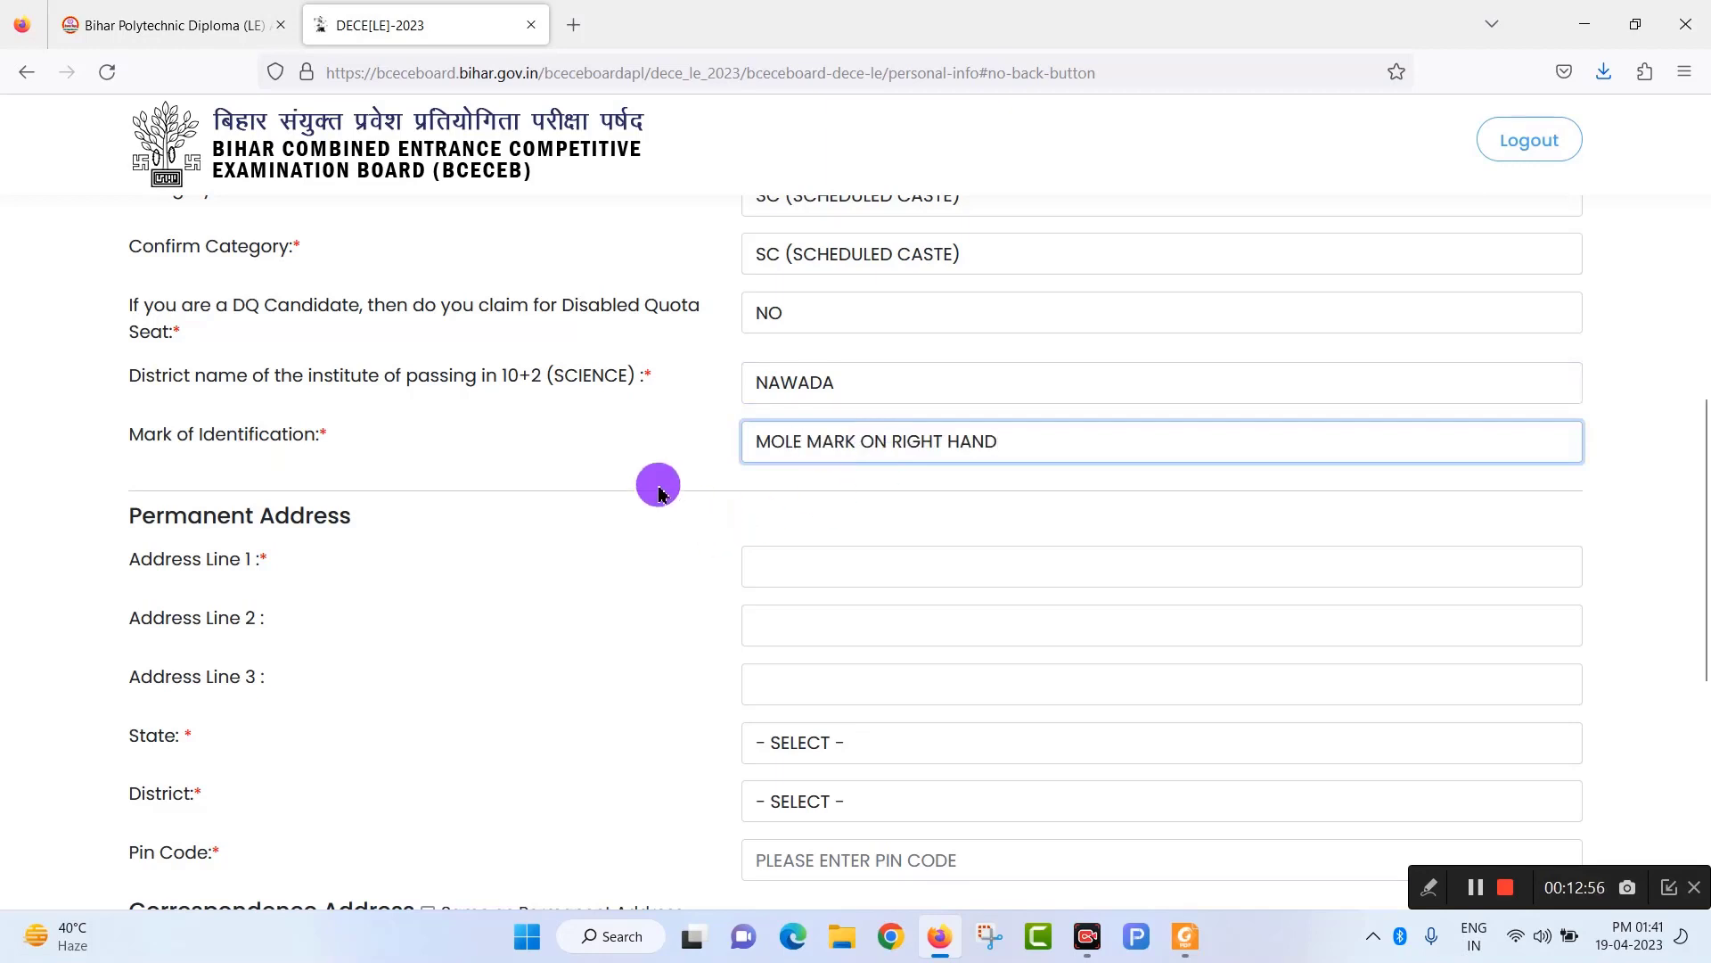
pyautogui.click(587, 451)
# Set the permanent address state to BIHAR and district to NALANDA.
pyautogui.scroll(-2, 615, 499)
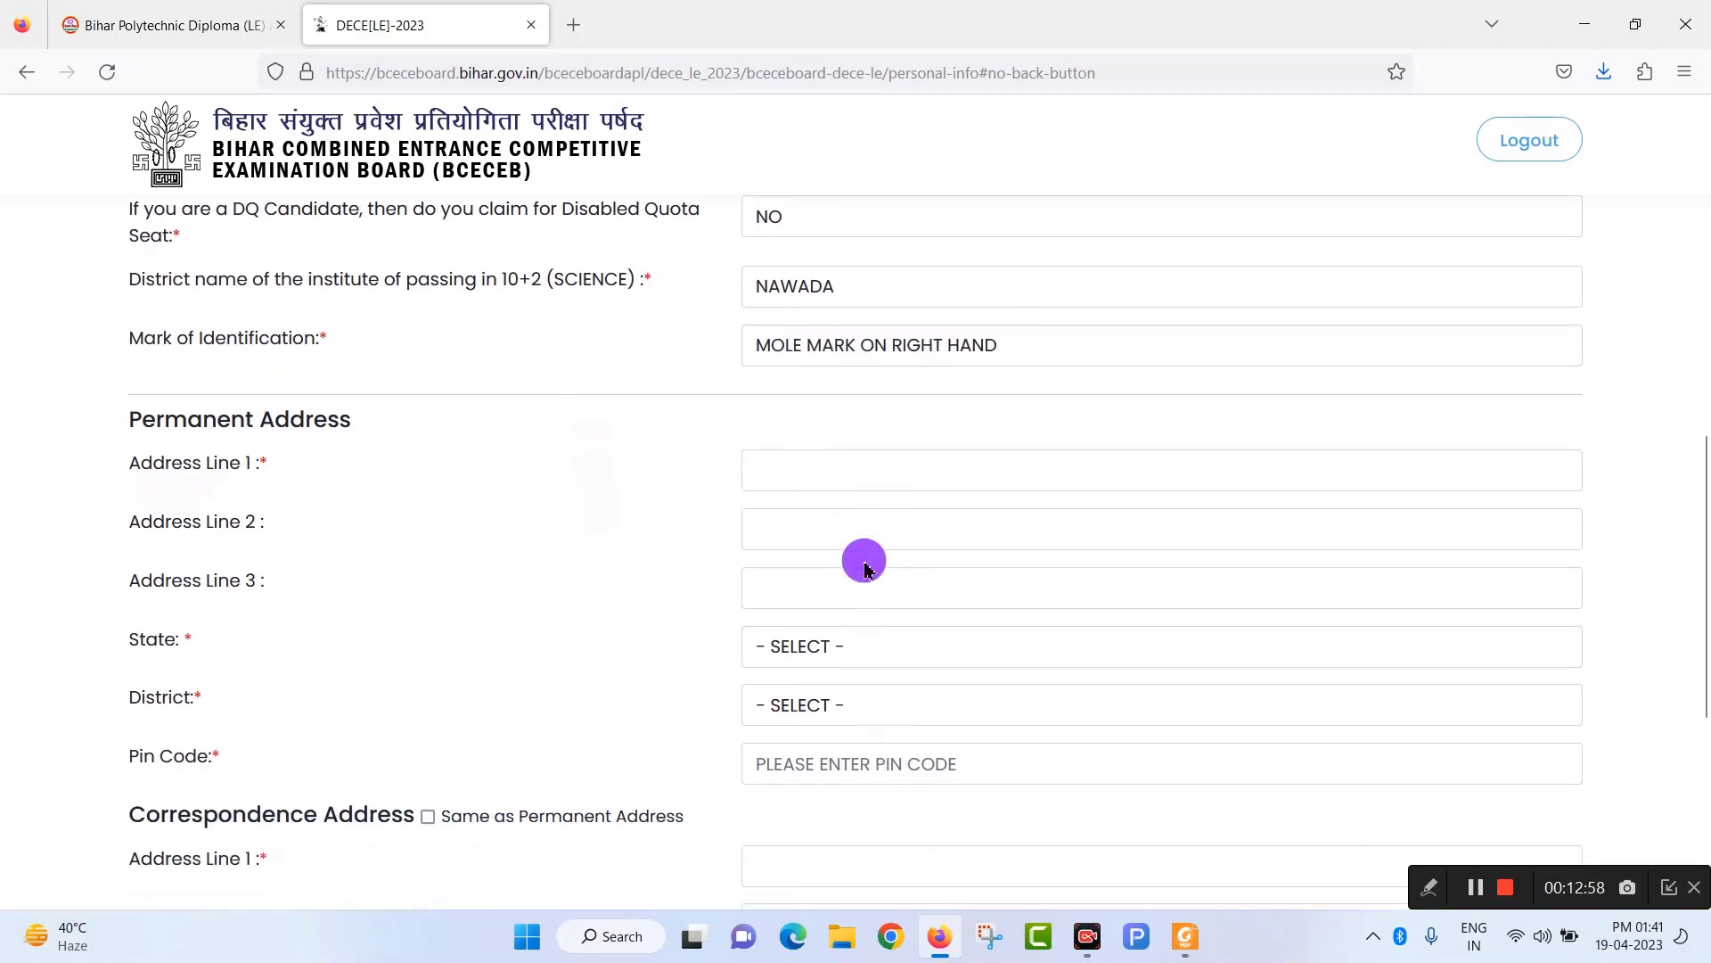
pyautogui.scroll(-3, 851, 571)
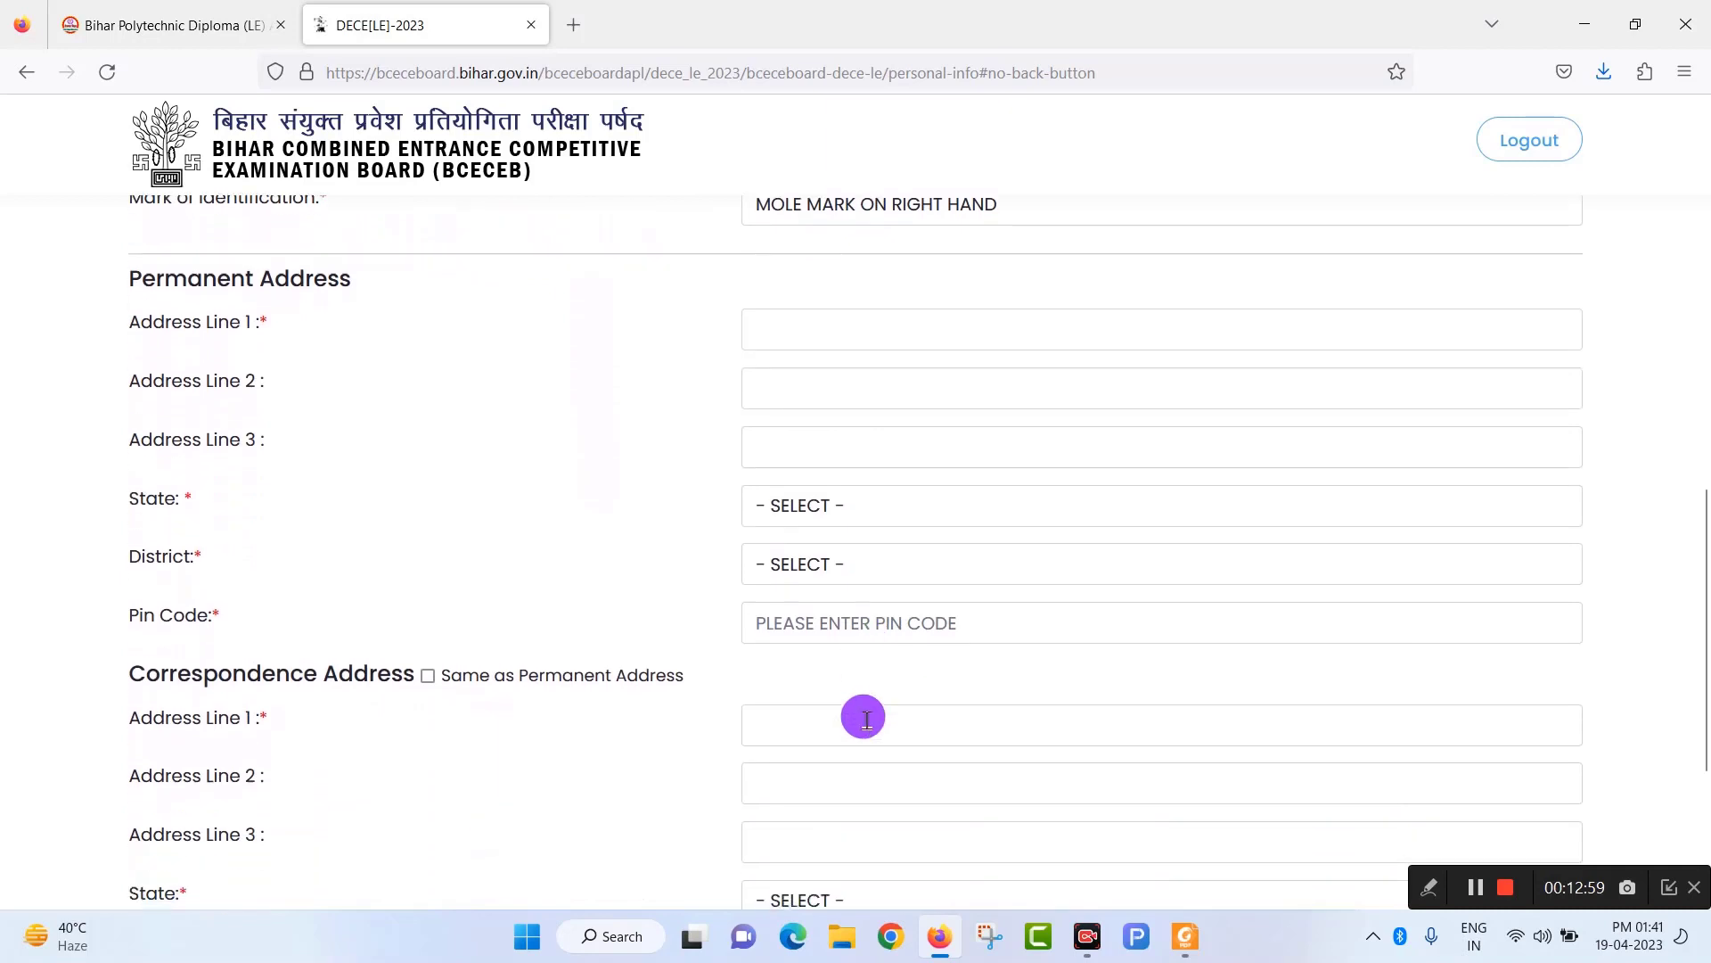
pyautogui.click(856, 502)
pyautogui.click(844, 573)
pyautogui.click(844, 576)
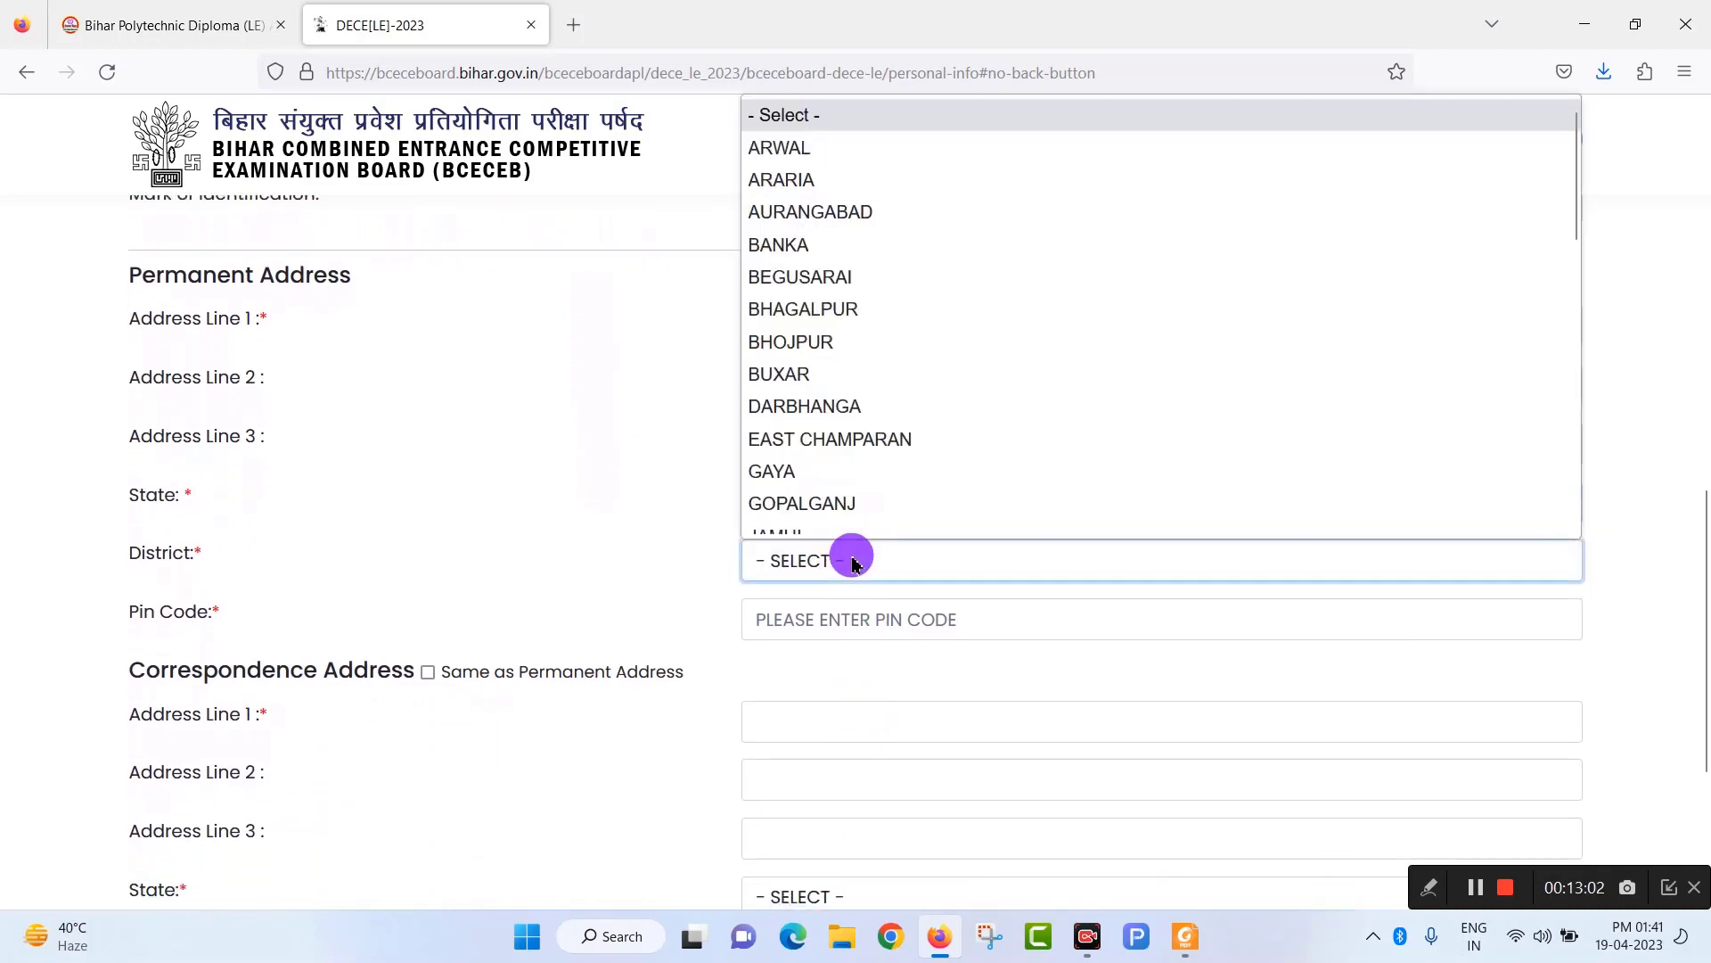
pyautogui.scroll(-8, 799, 443)
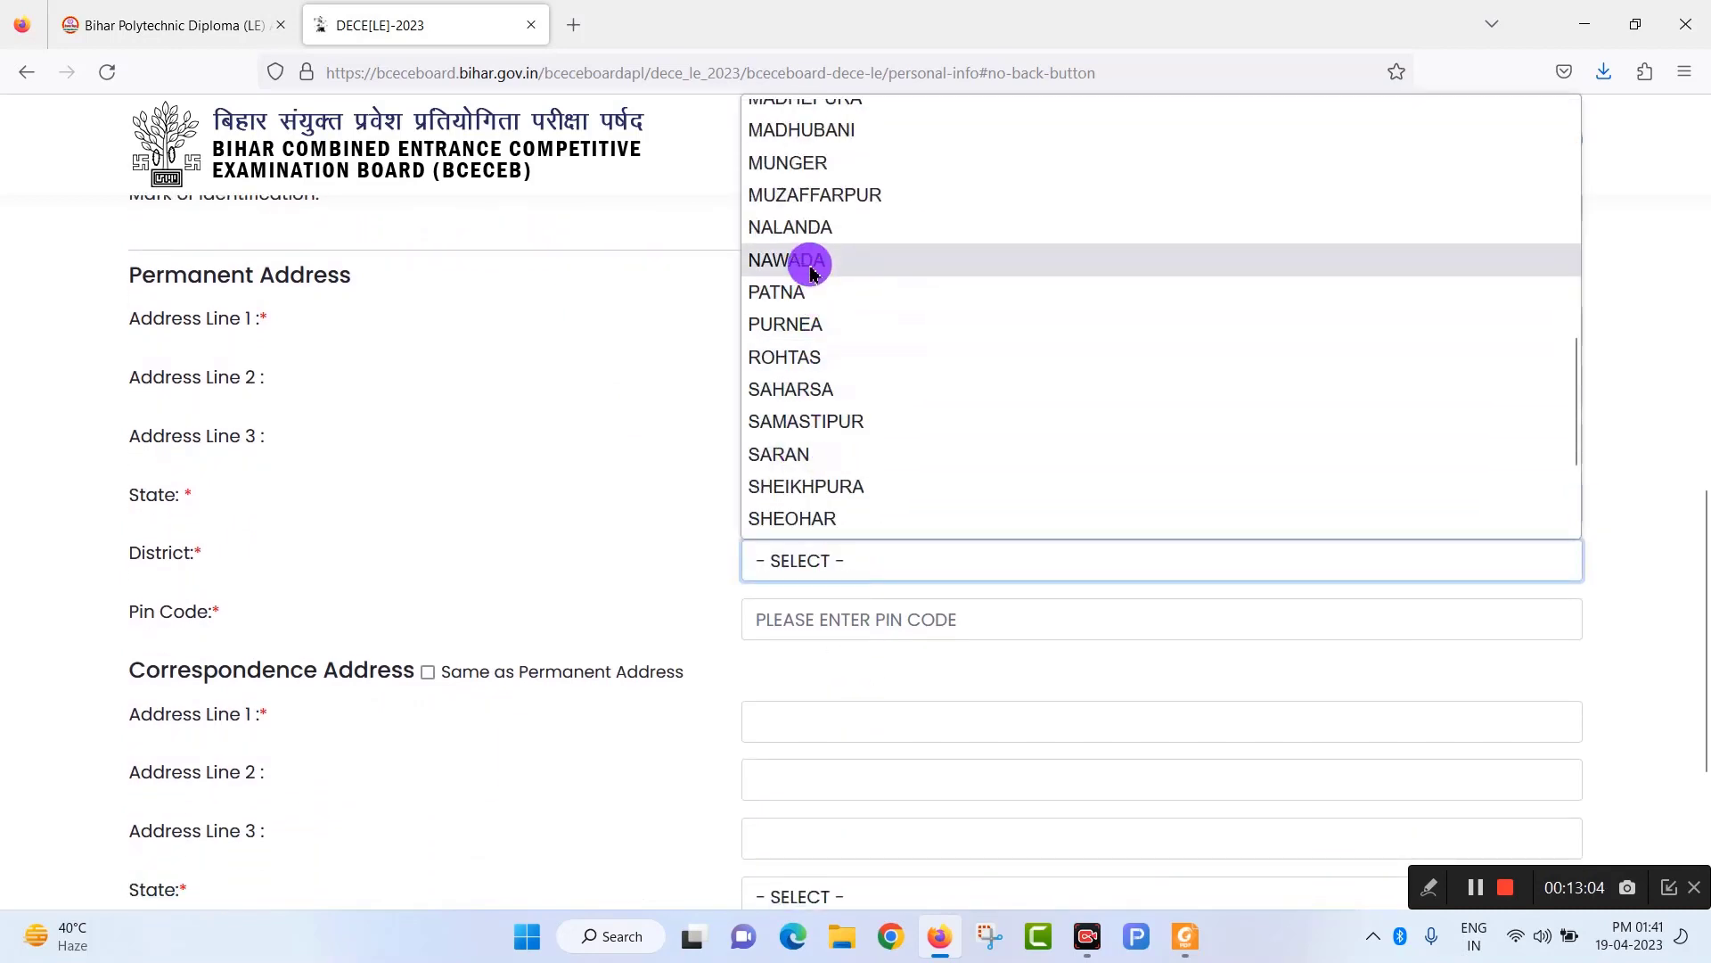
pyautogui.click(810, 227)
# Enter pin code 805130 and copy the permanent address to the correspondence address.
pyautogui.scroll(-3, 878, 655)
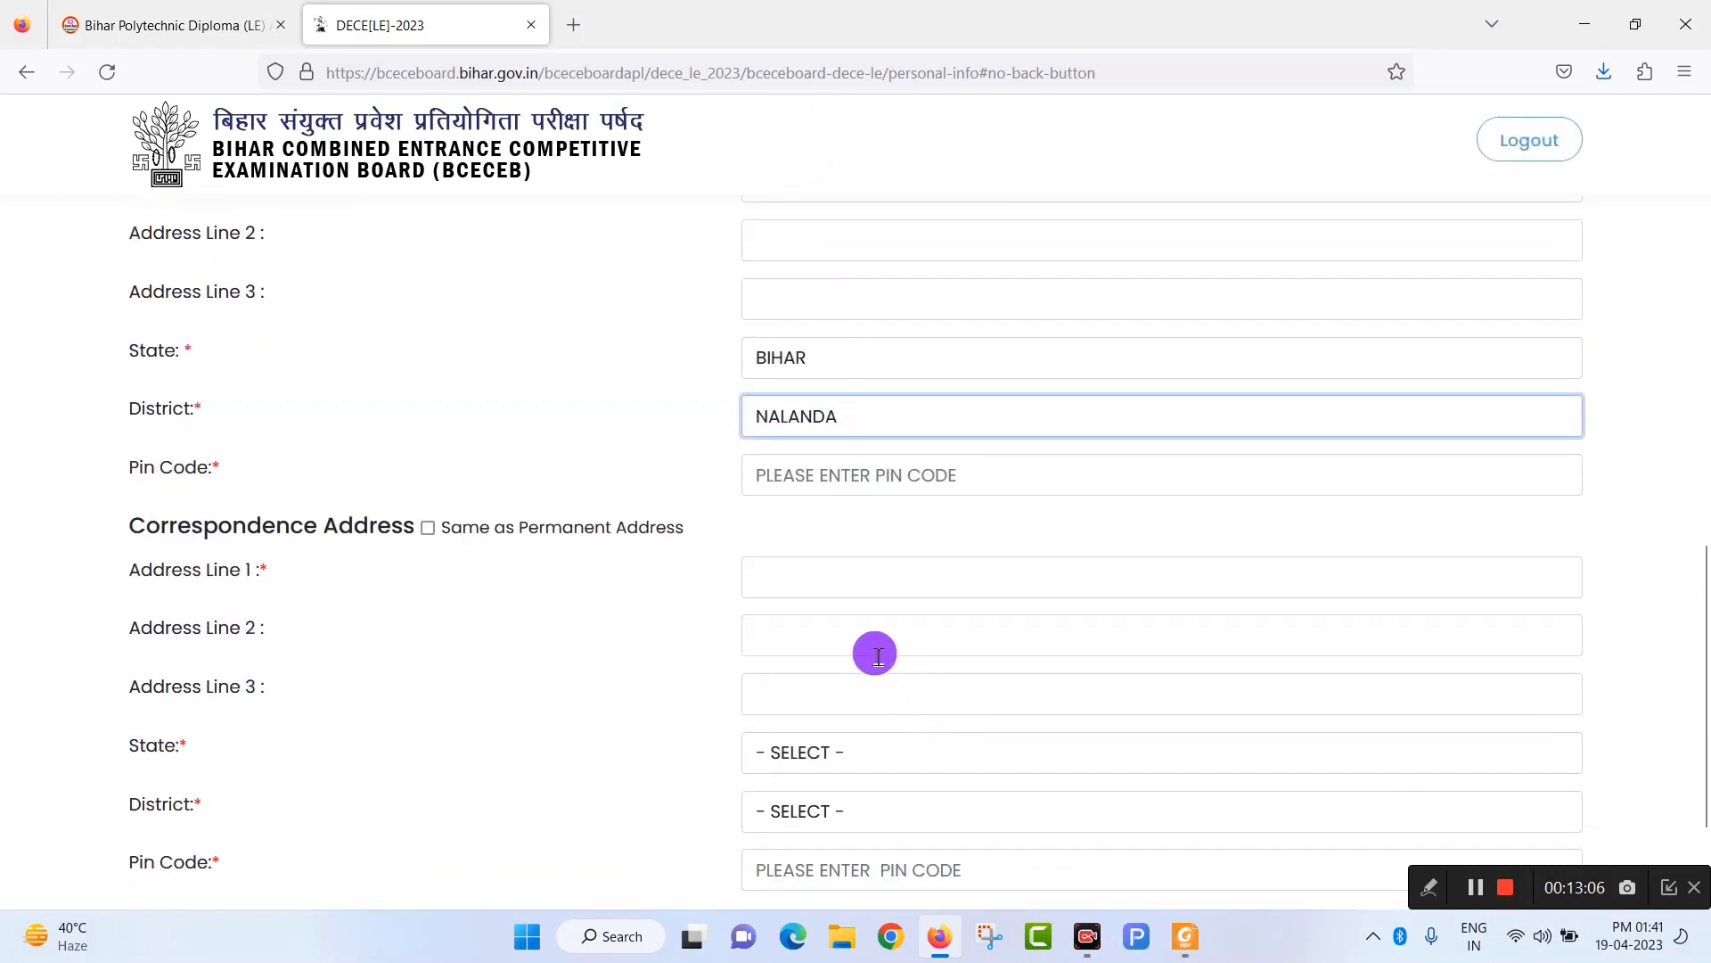
pyautogui.click(909, 473)
pyautogui.scroll(-3, 740, 722)
pyautogui.scroll(-2, 738, 724)
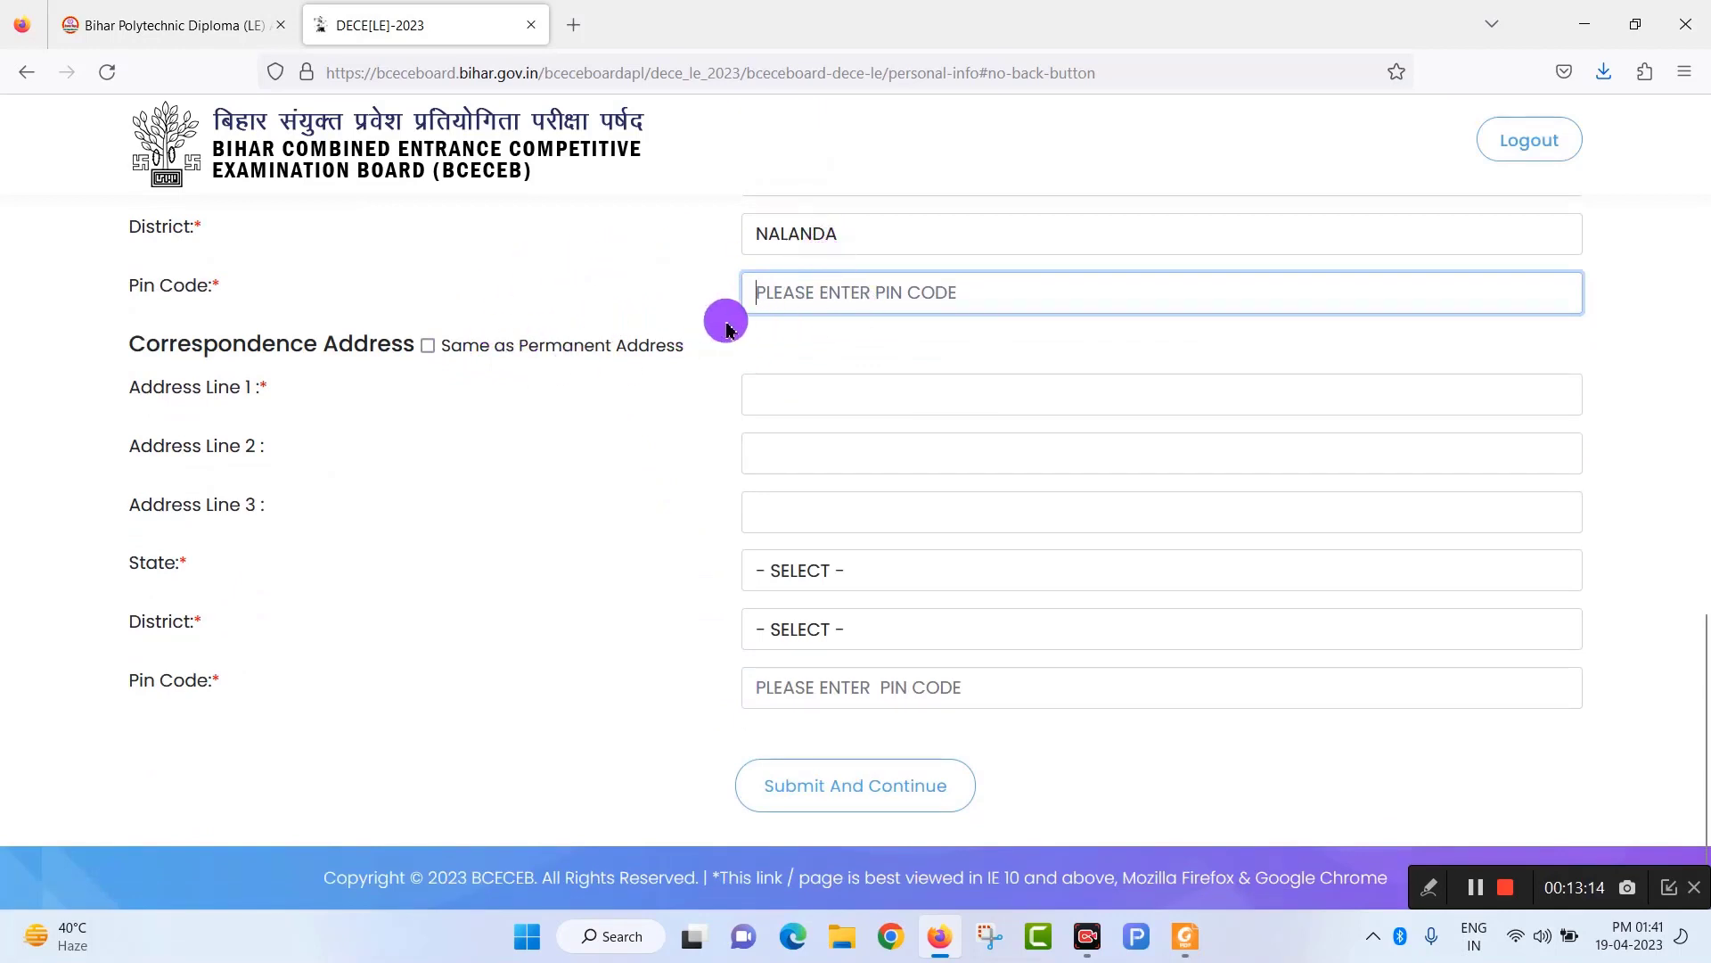
pyautogui.write('805130')
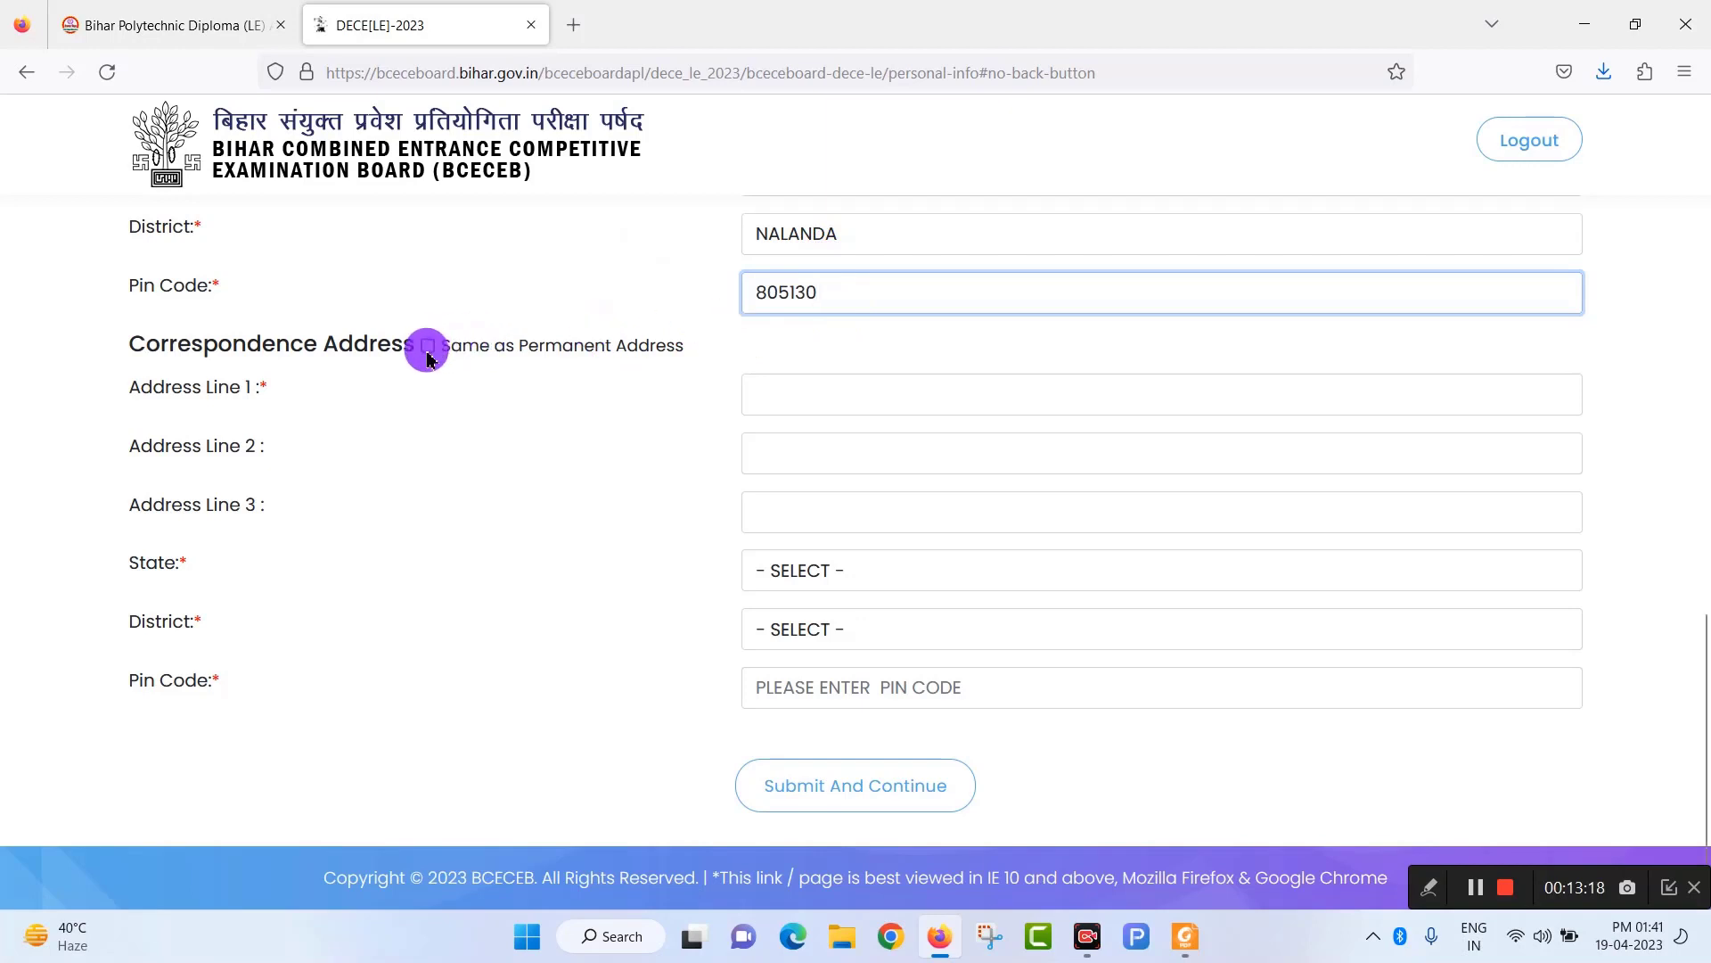
pyautogui.click(427, 346)
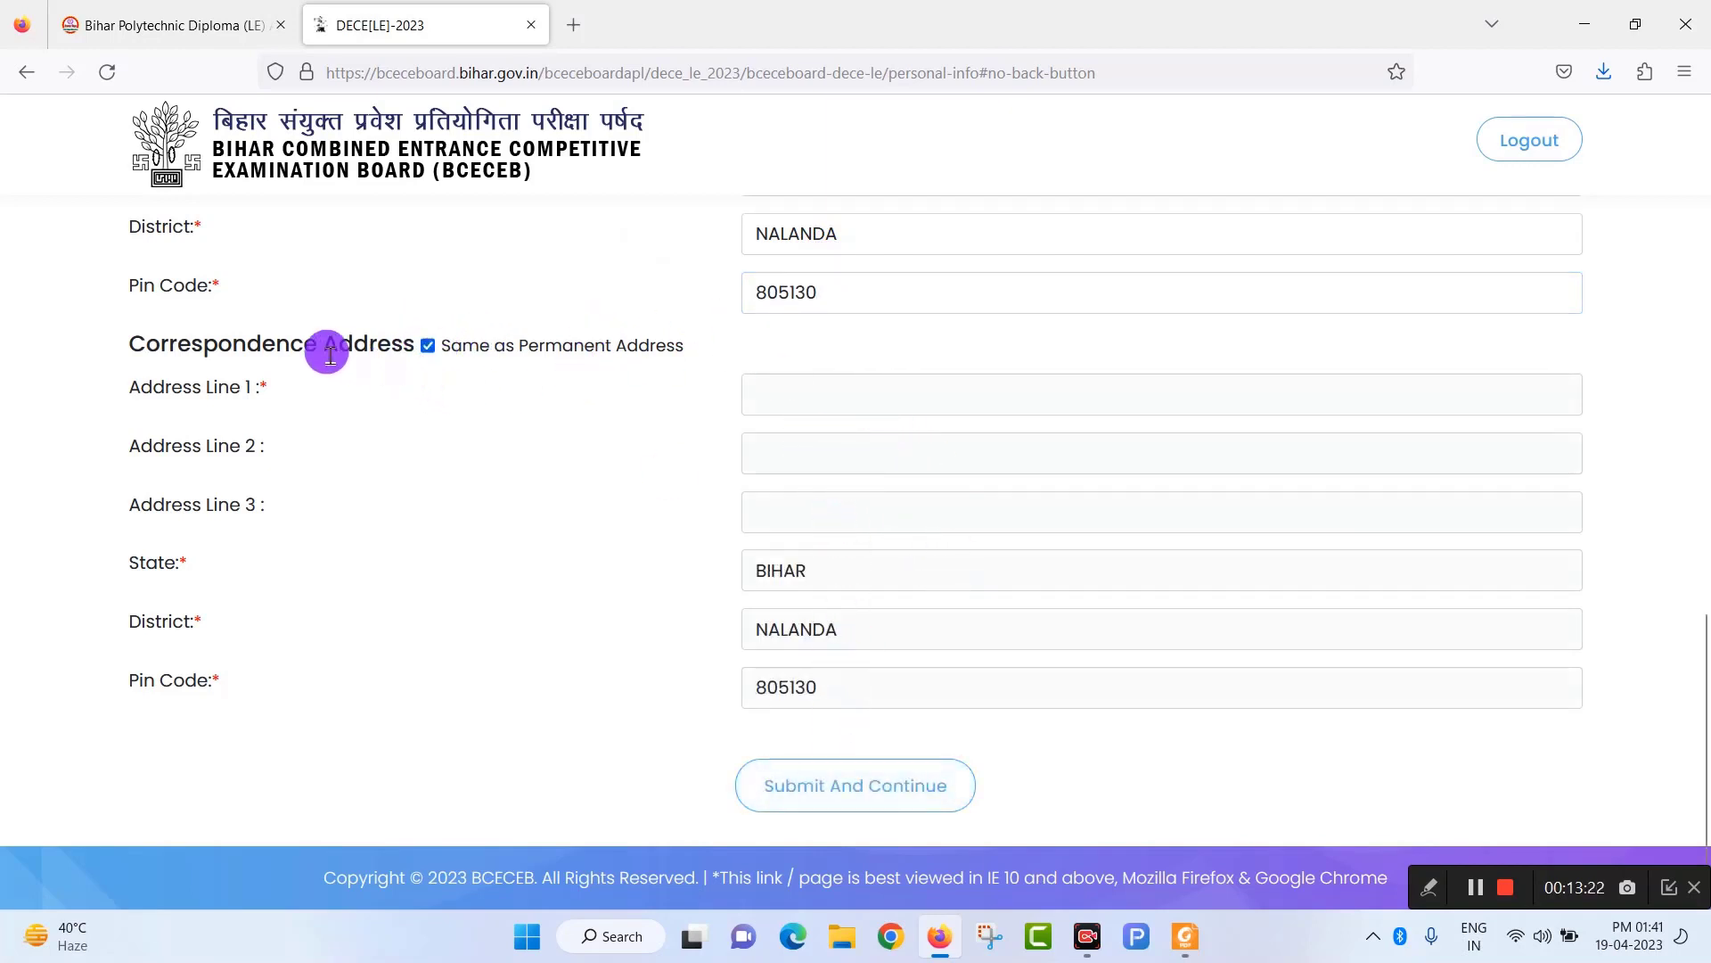
# Submit the personal info and continue to the Photo & Signature upload page.
pyautogui.scroll(5, 436, 431)
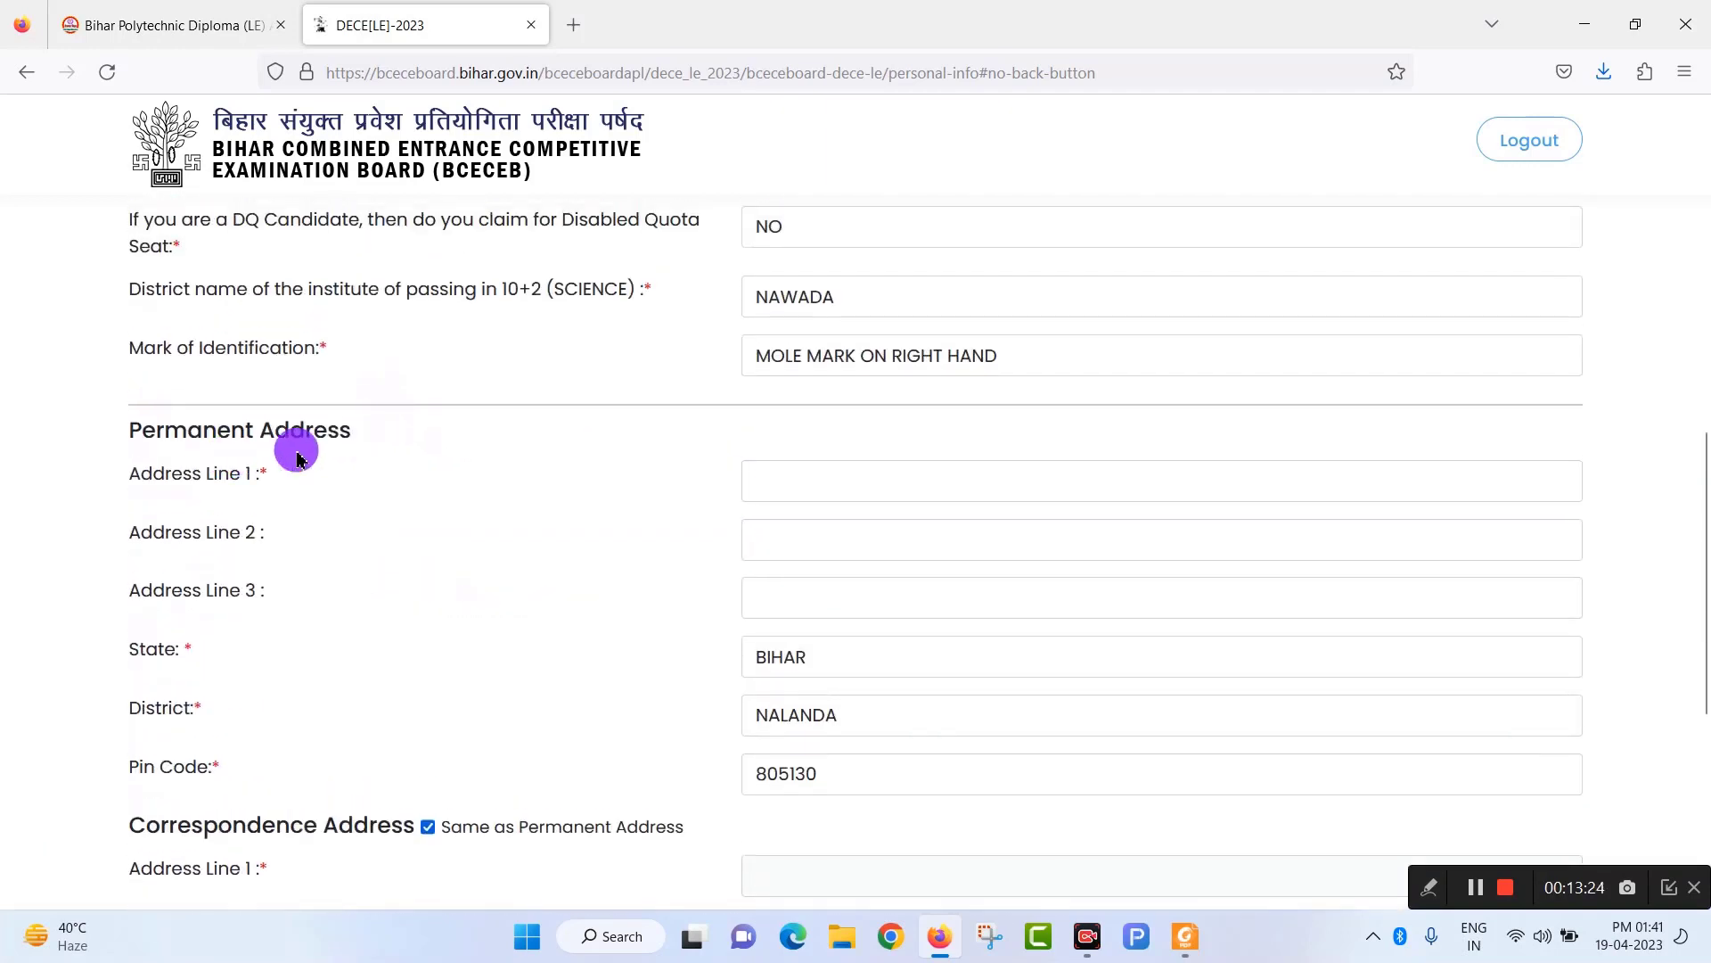
pyautogui.scroll(-2, 297, 451)
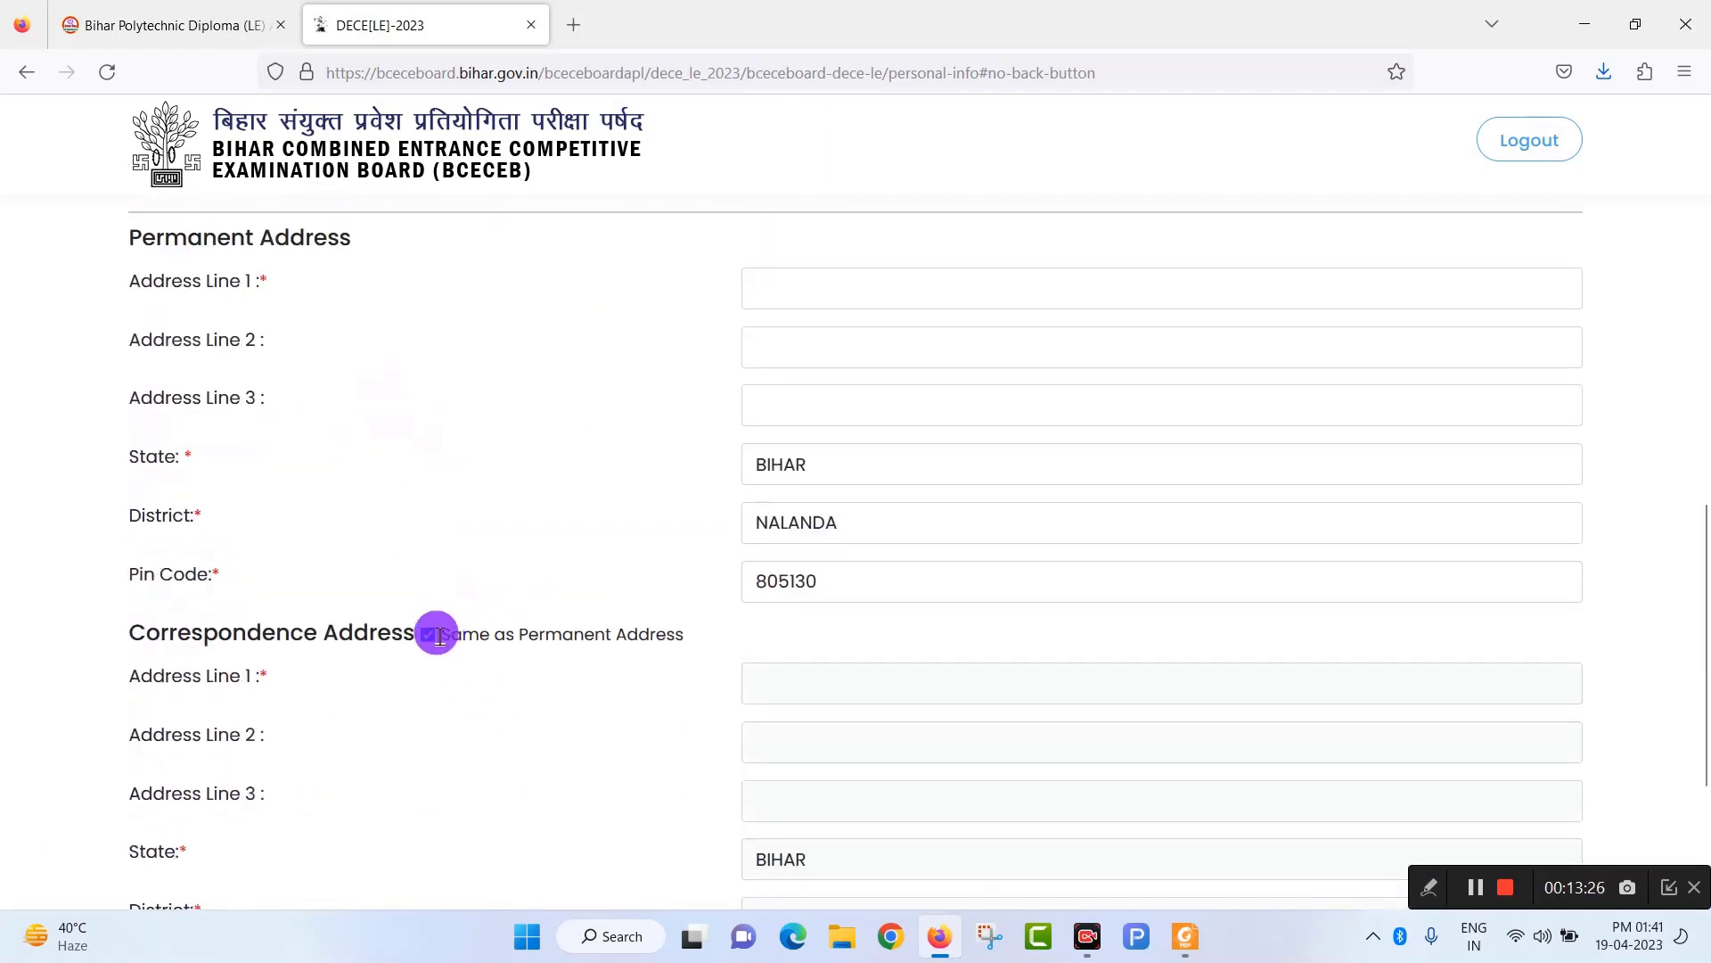
pyautogui.scroll(-2, 784, 527)
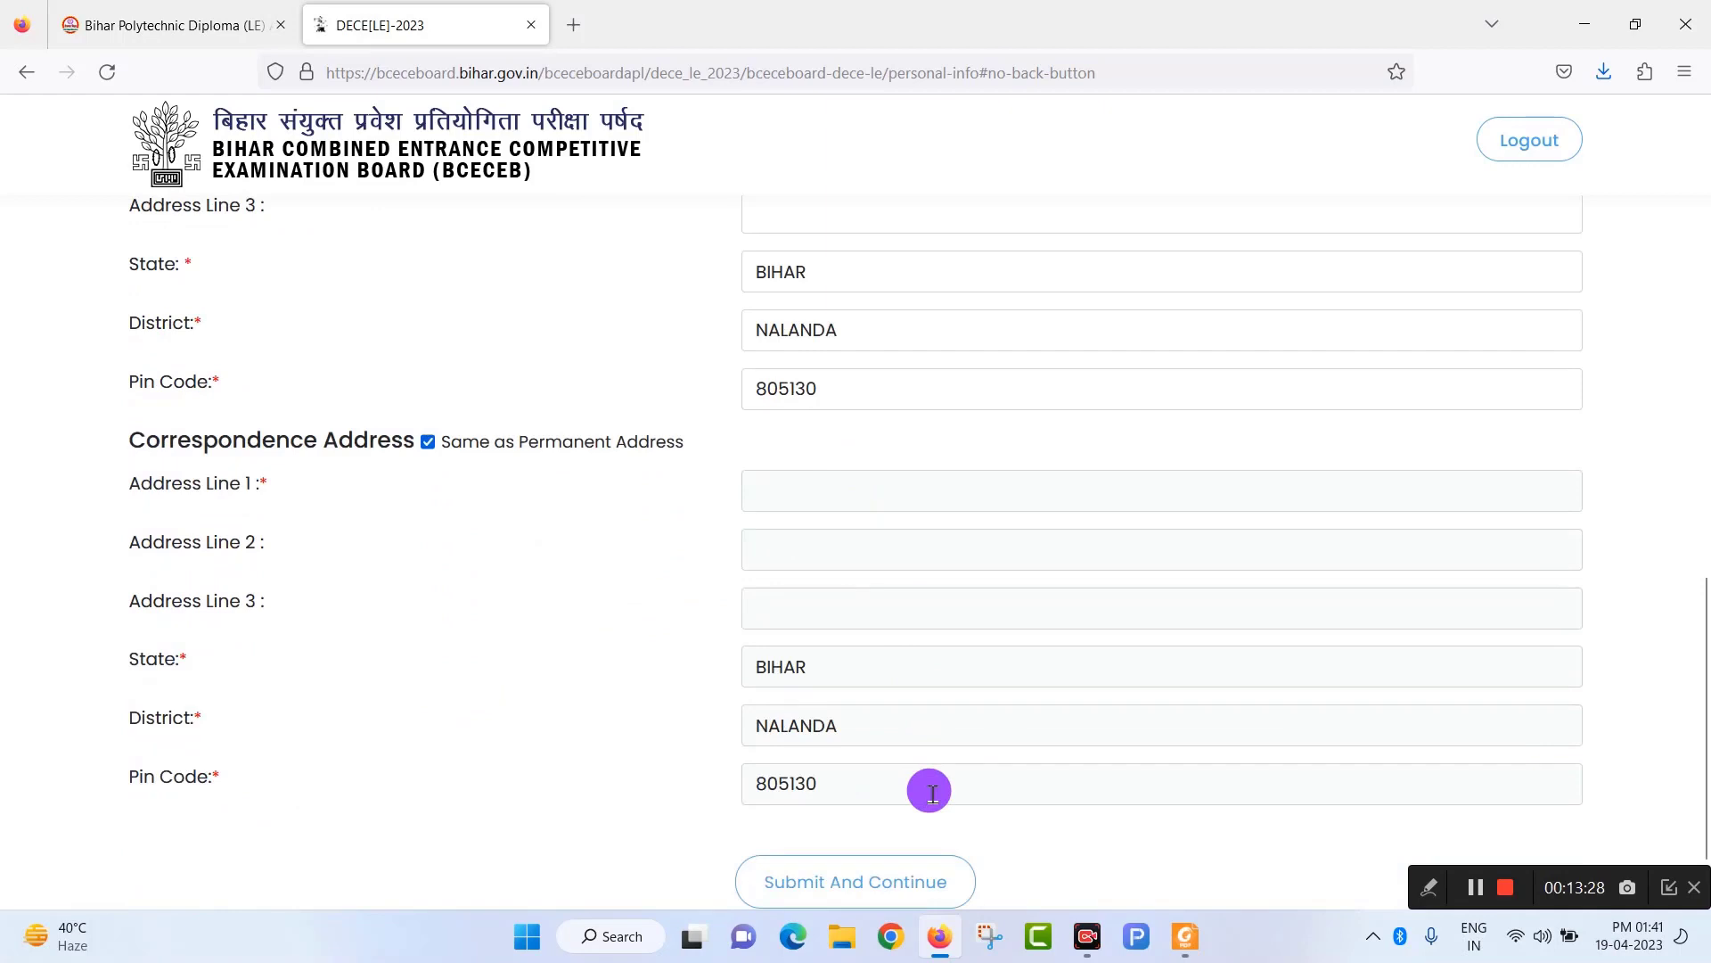
pyautogui.scroll(-1, 930, 792)
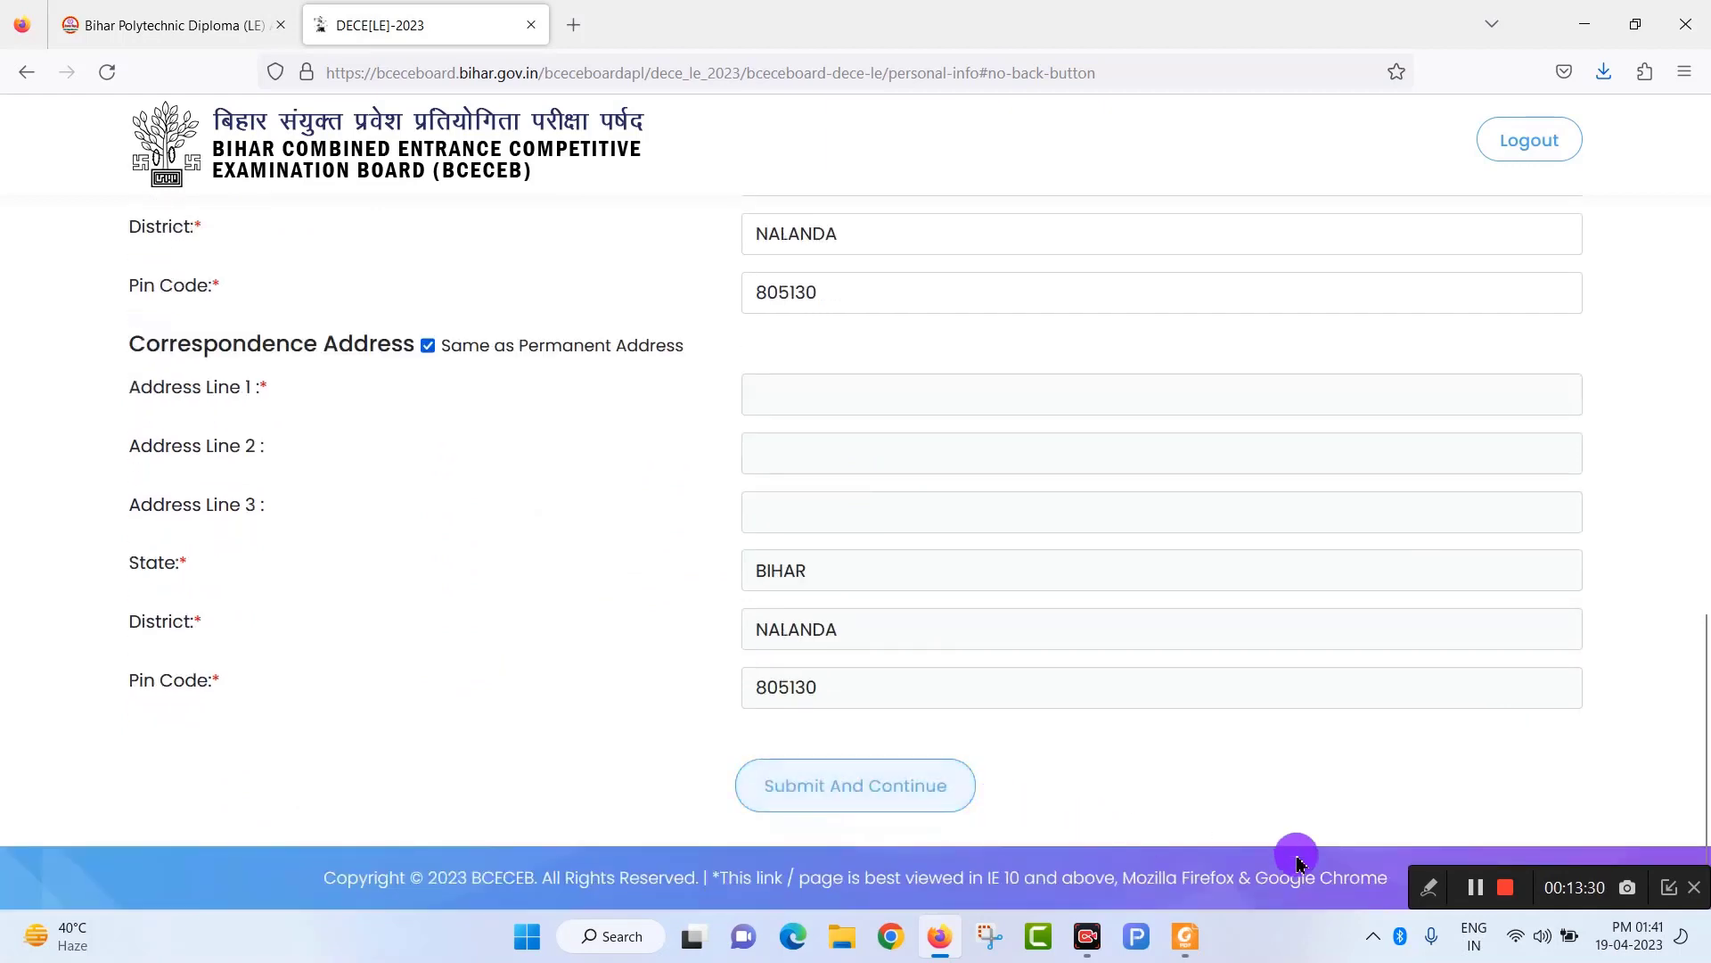
pyautogui.click(1477, 888)
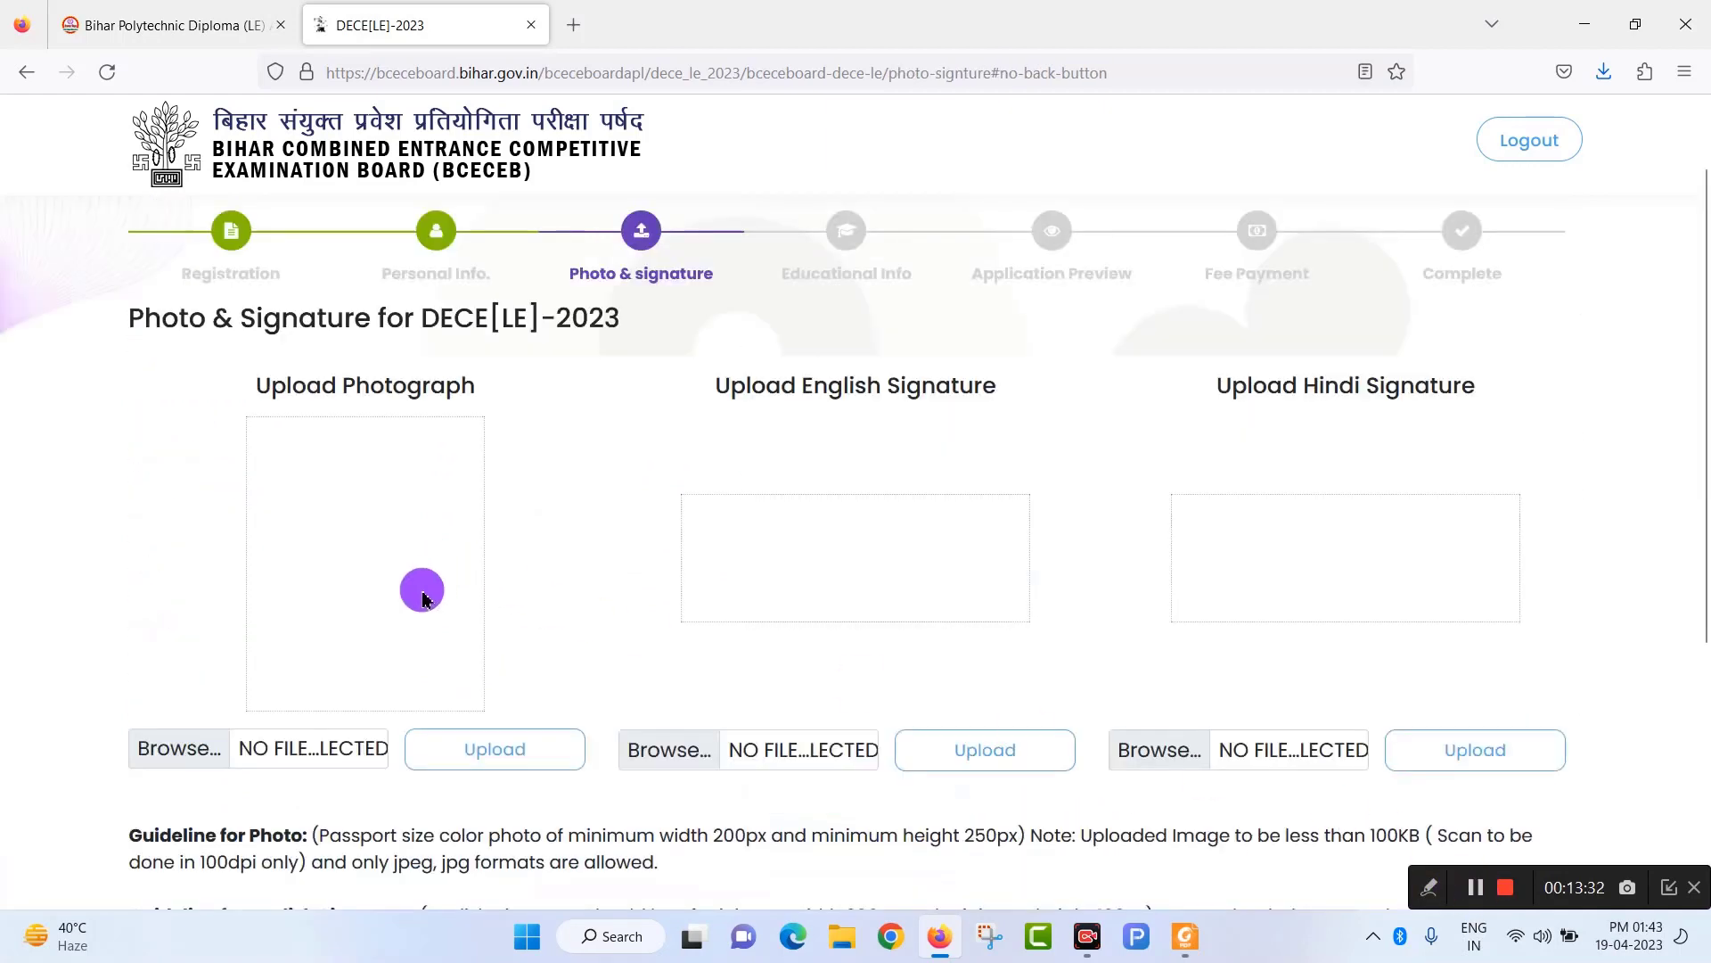
pyautogui.scroll(1, 624, 642)
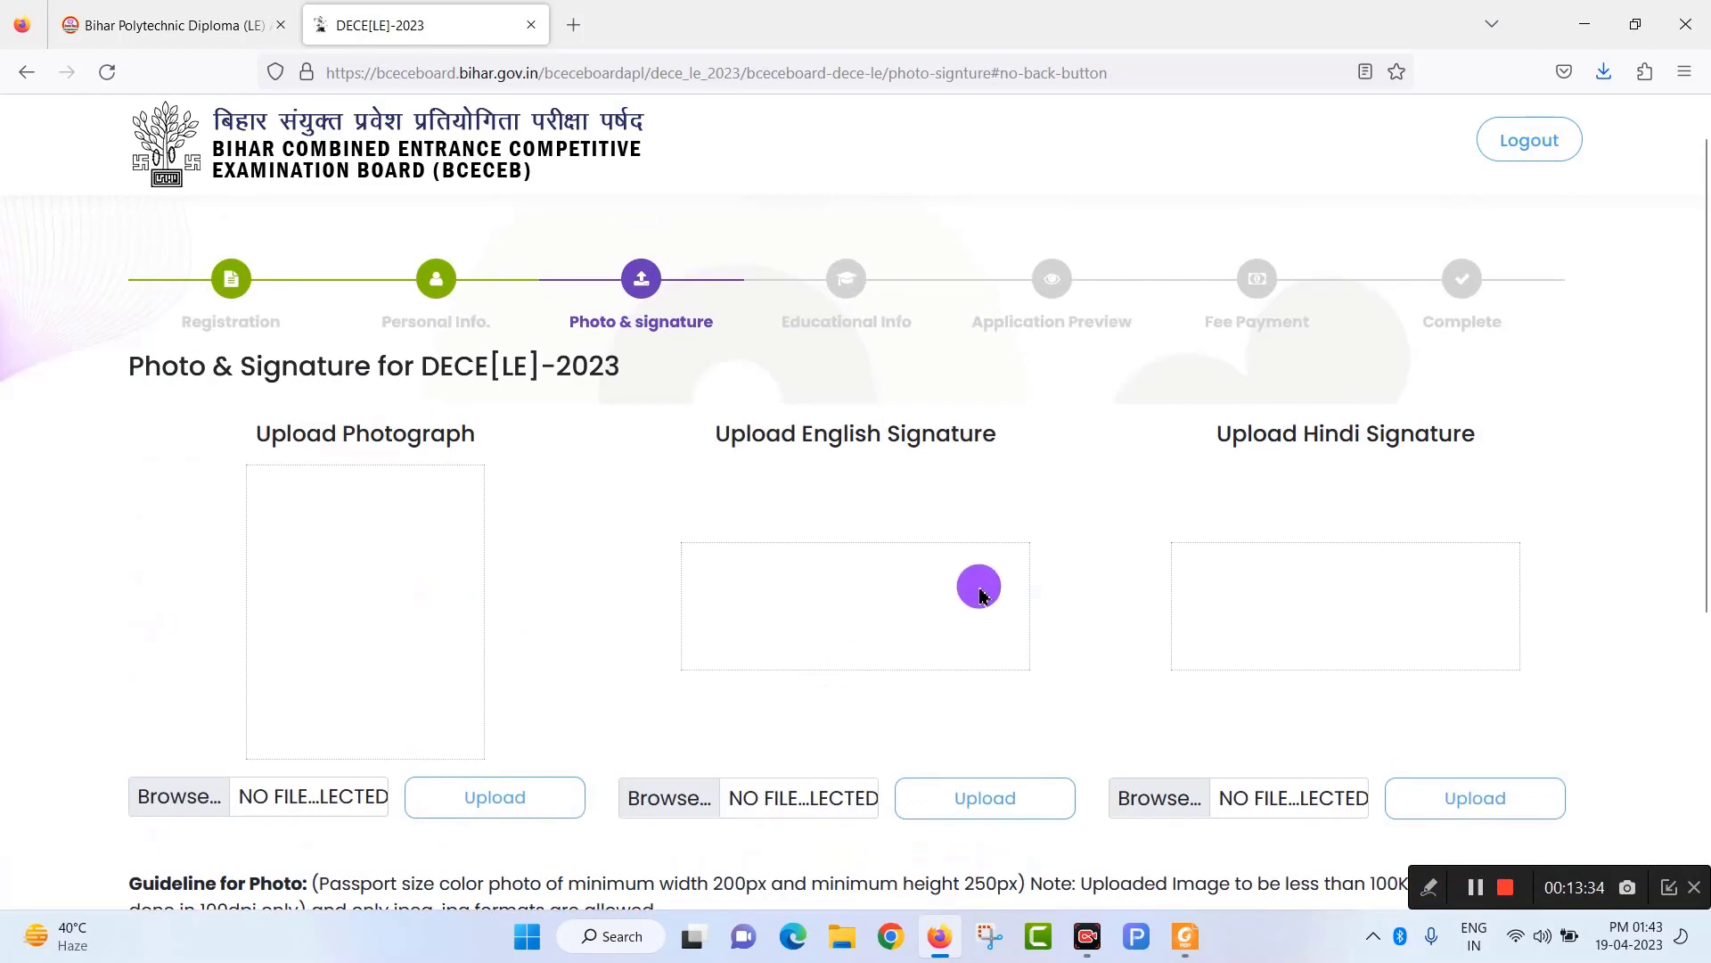
pyautogui.scroll(-1, 774, 642)
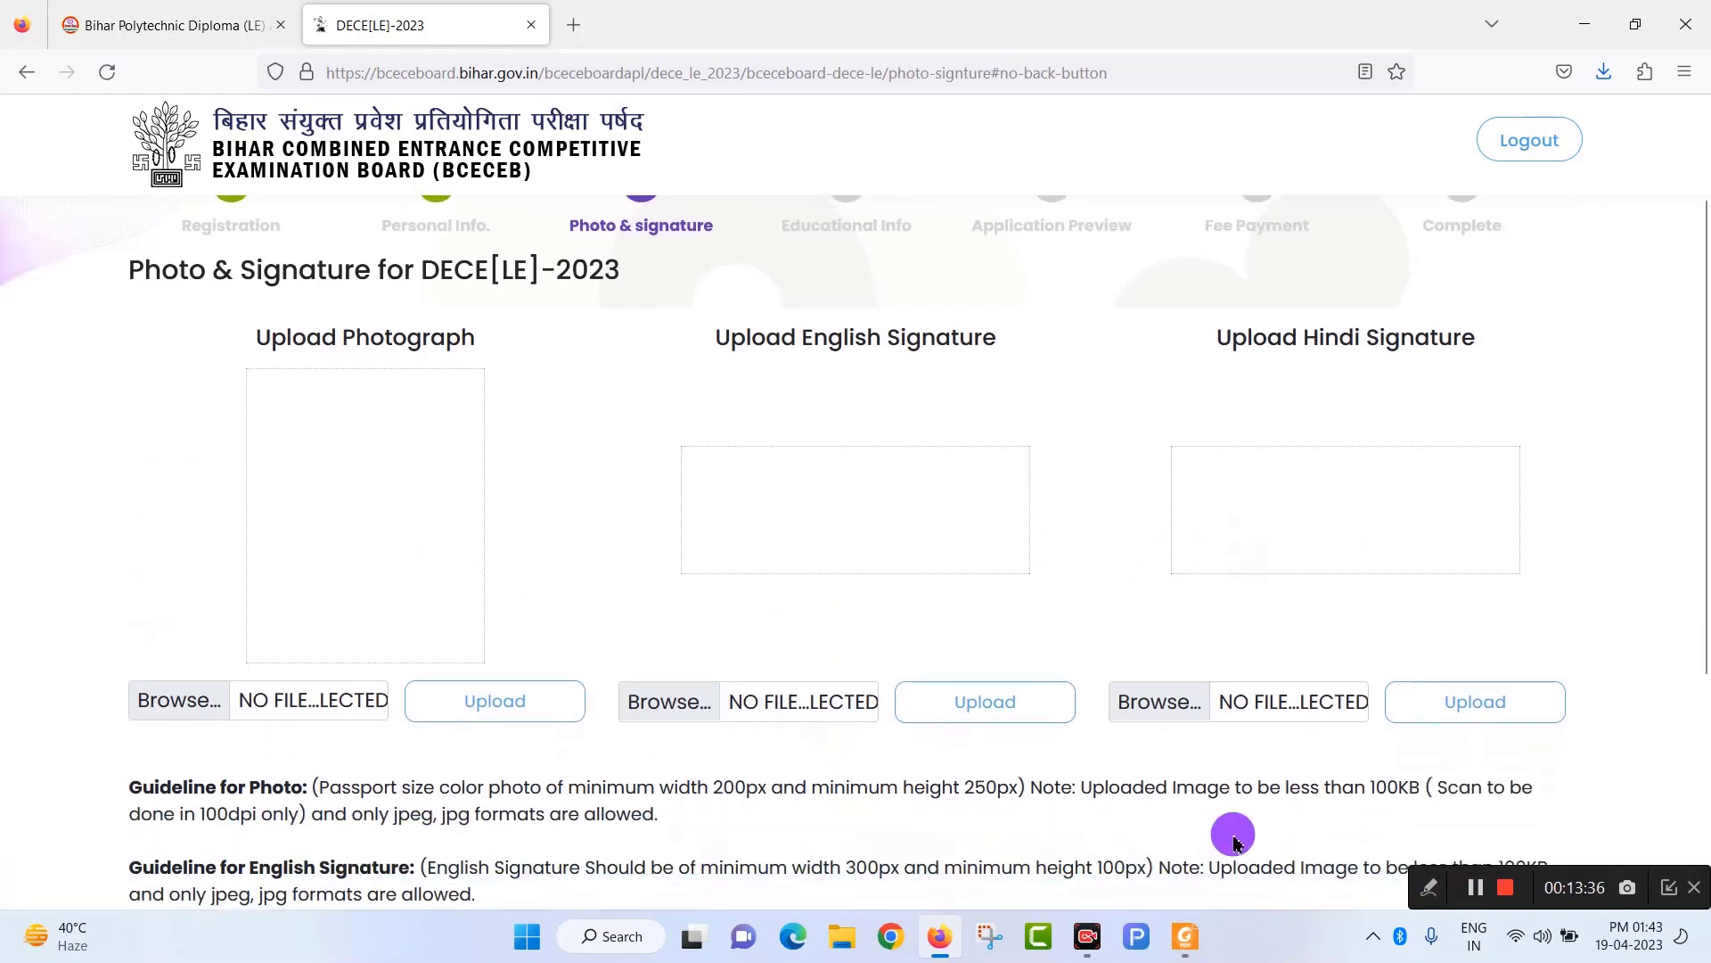
pyautogui.click(1482, 894)
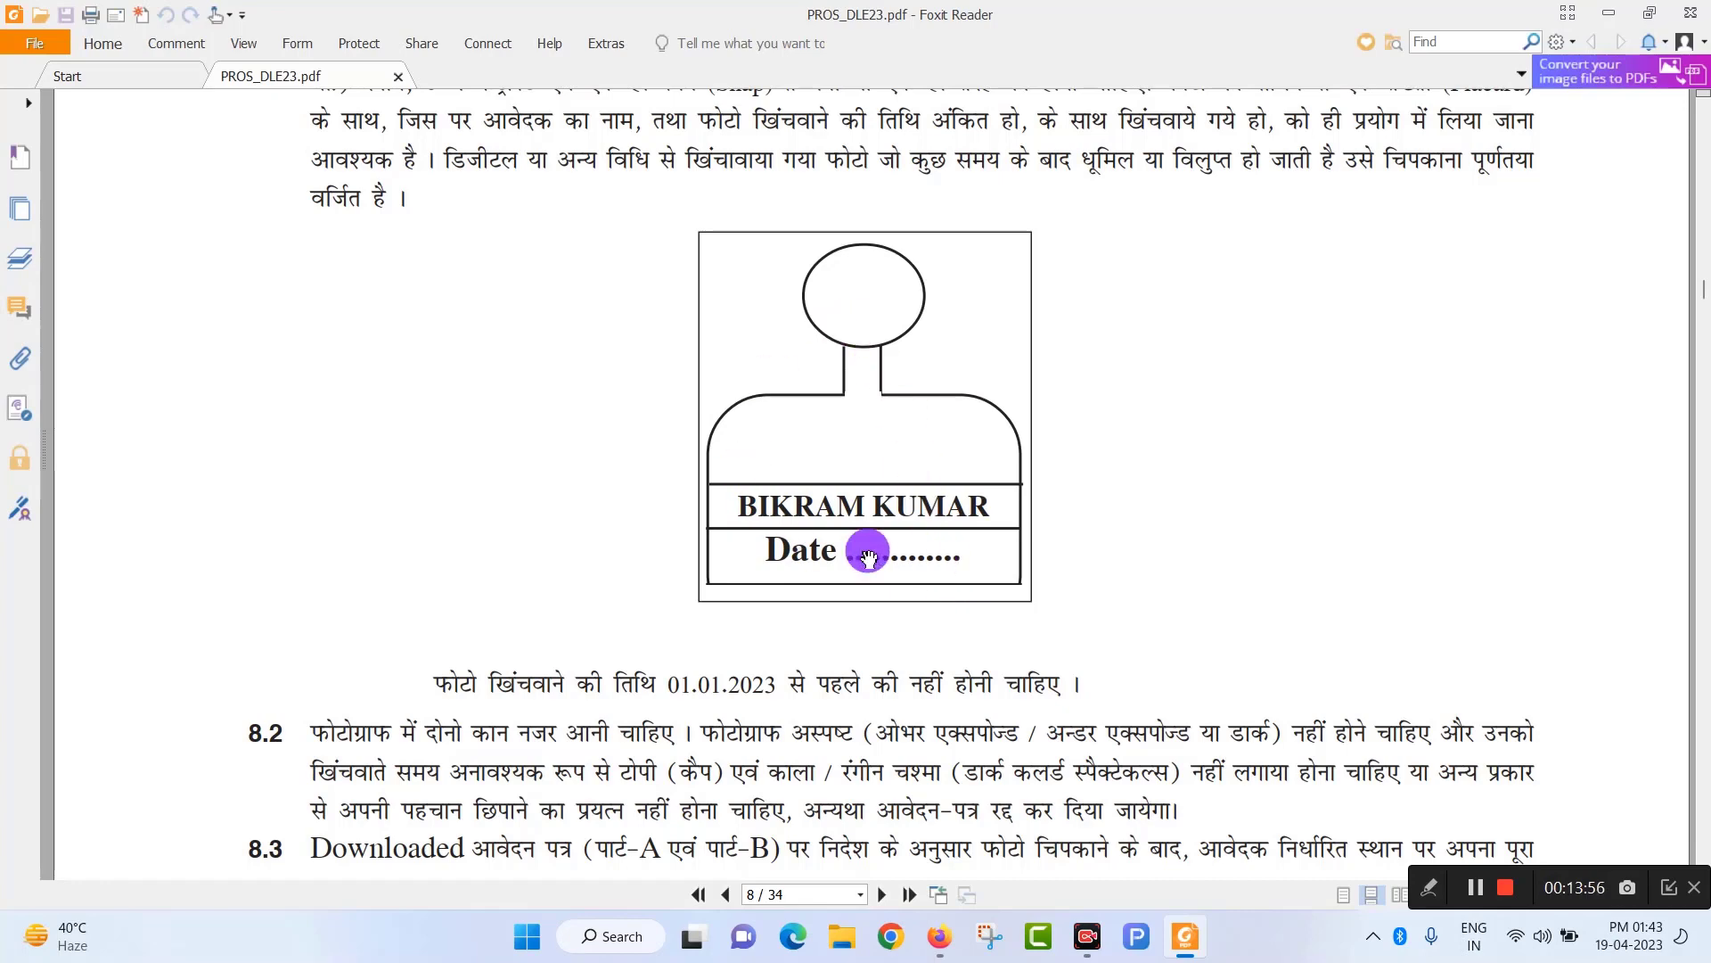
pyautogui.scroll(-2, 838, 606)
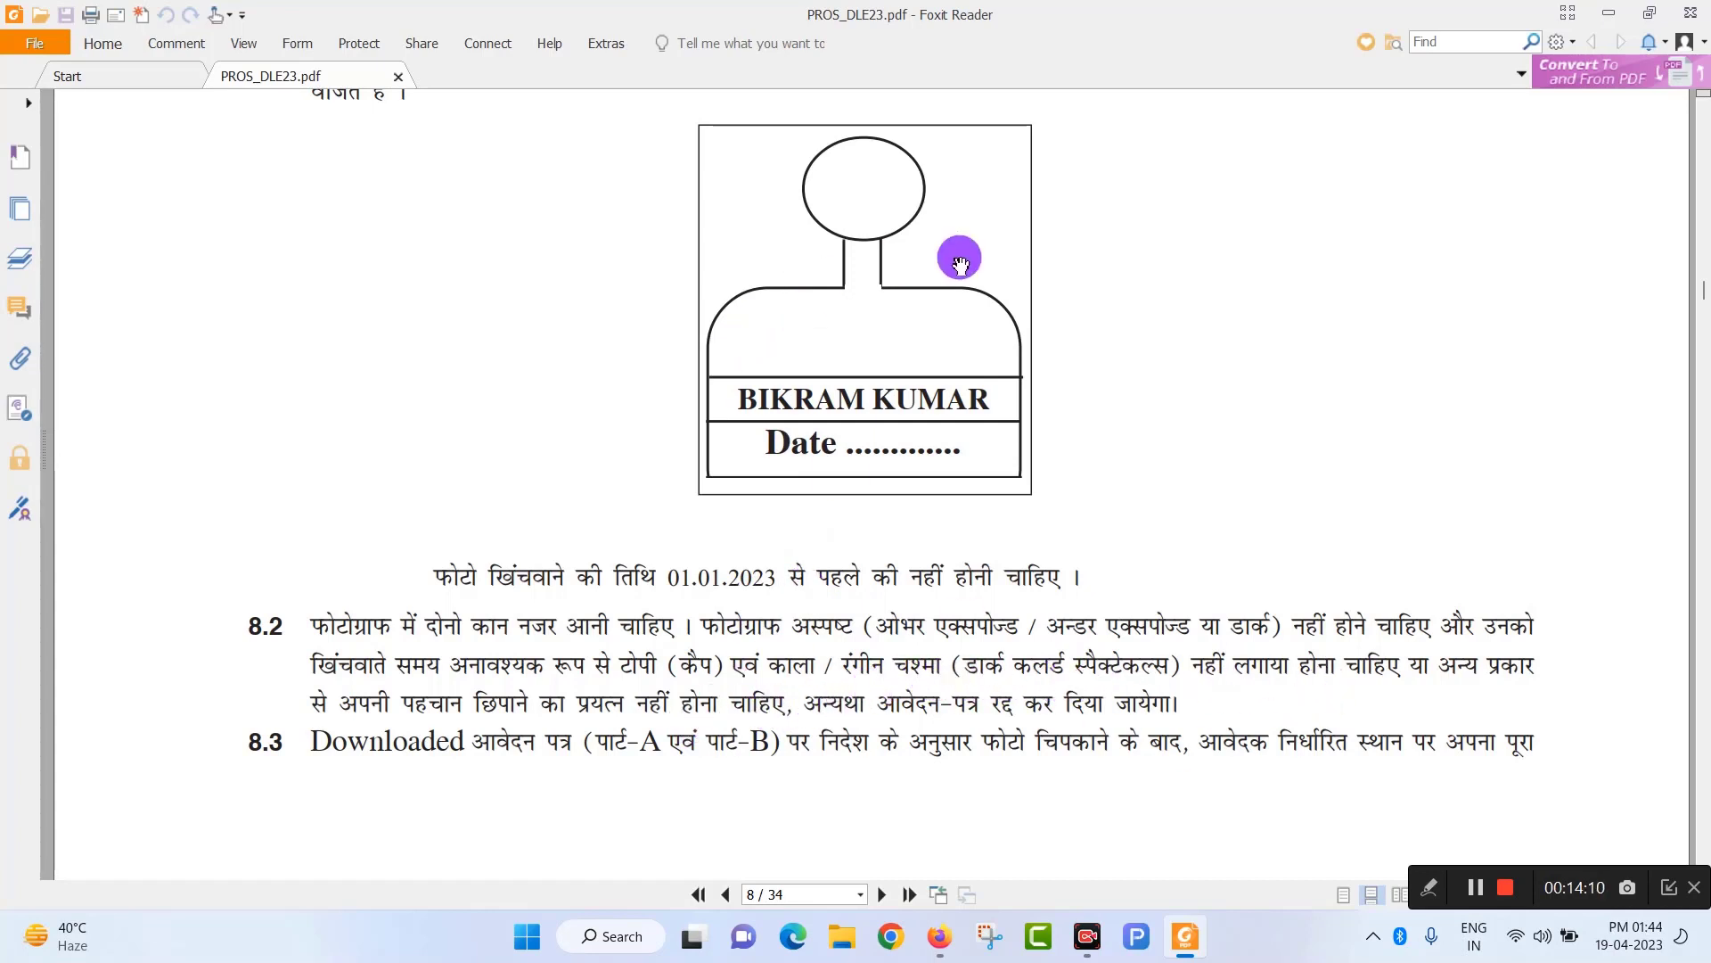
# Upload the photo plus English and Hindi signatures, then Save And Continue to Educational Information.
pyautogui.click(940, 936)
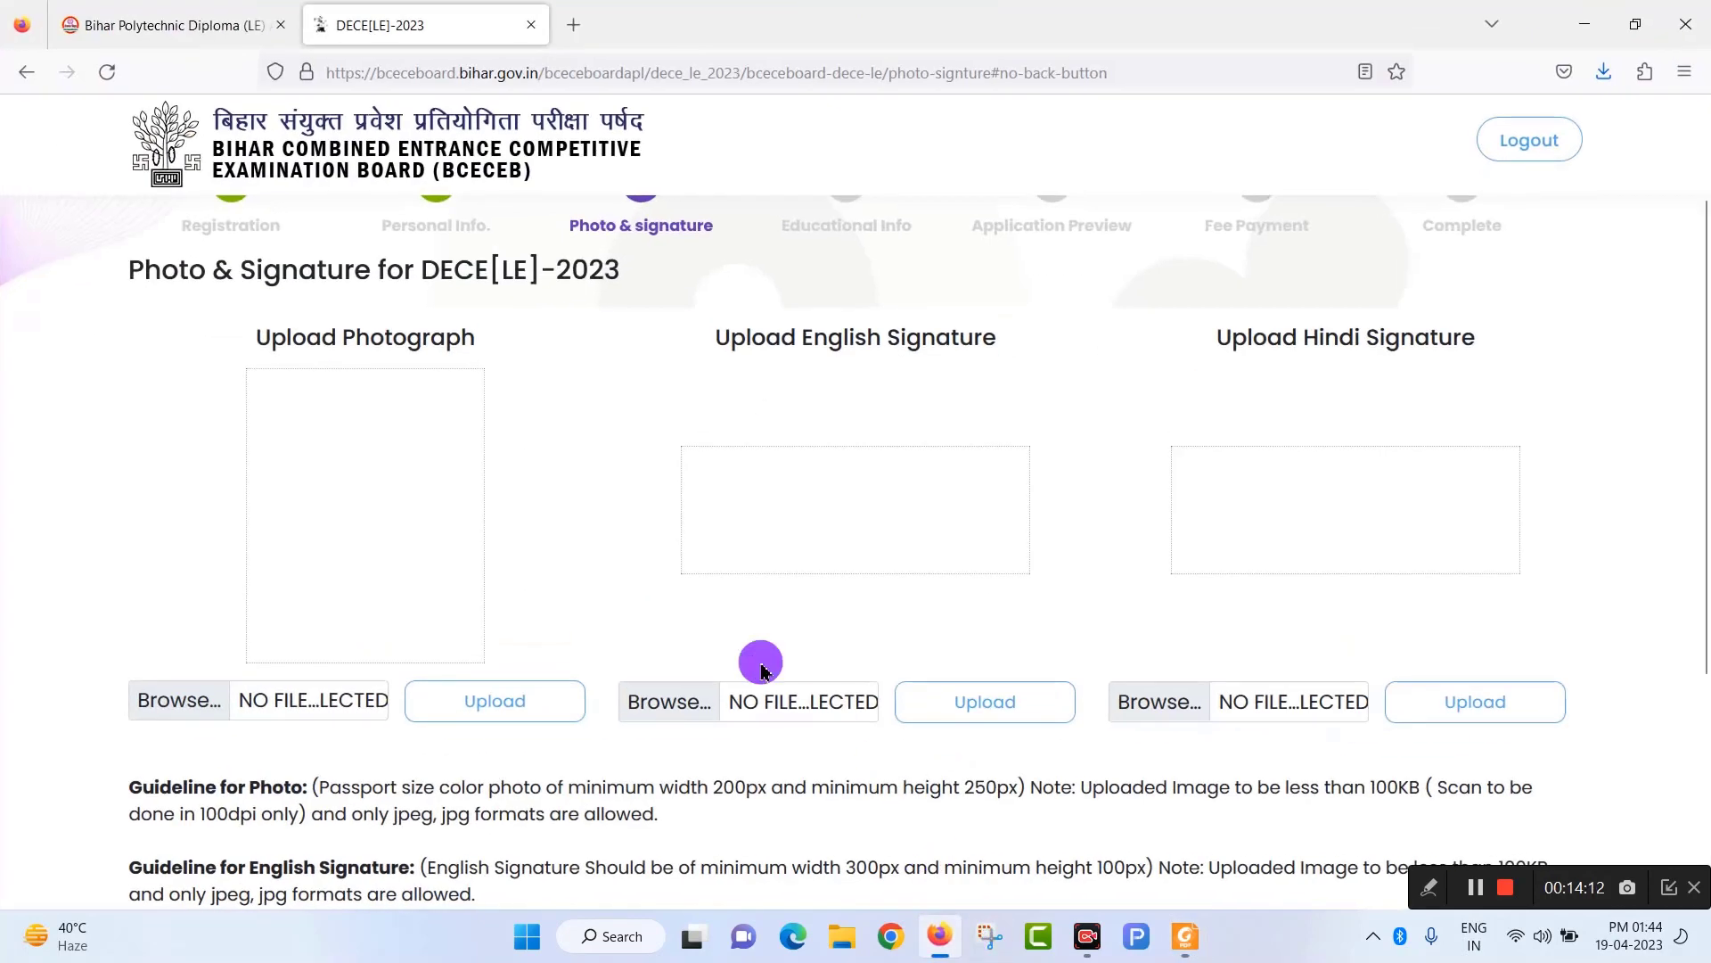
pyautogui.scroll(-1, 424, 768)
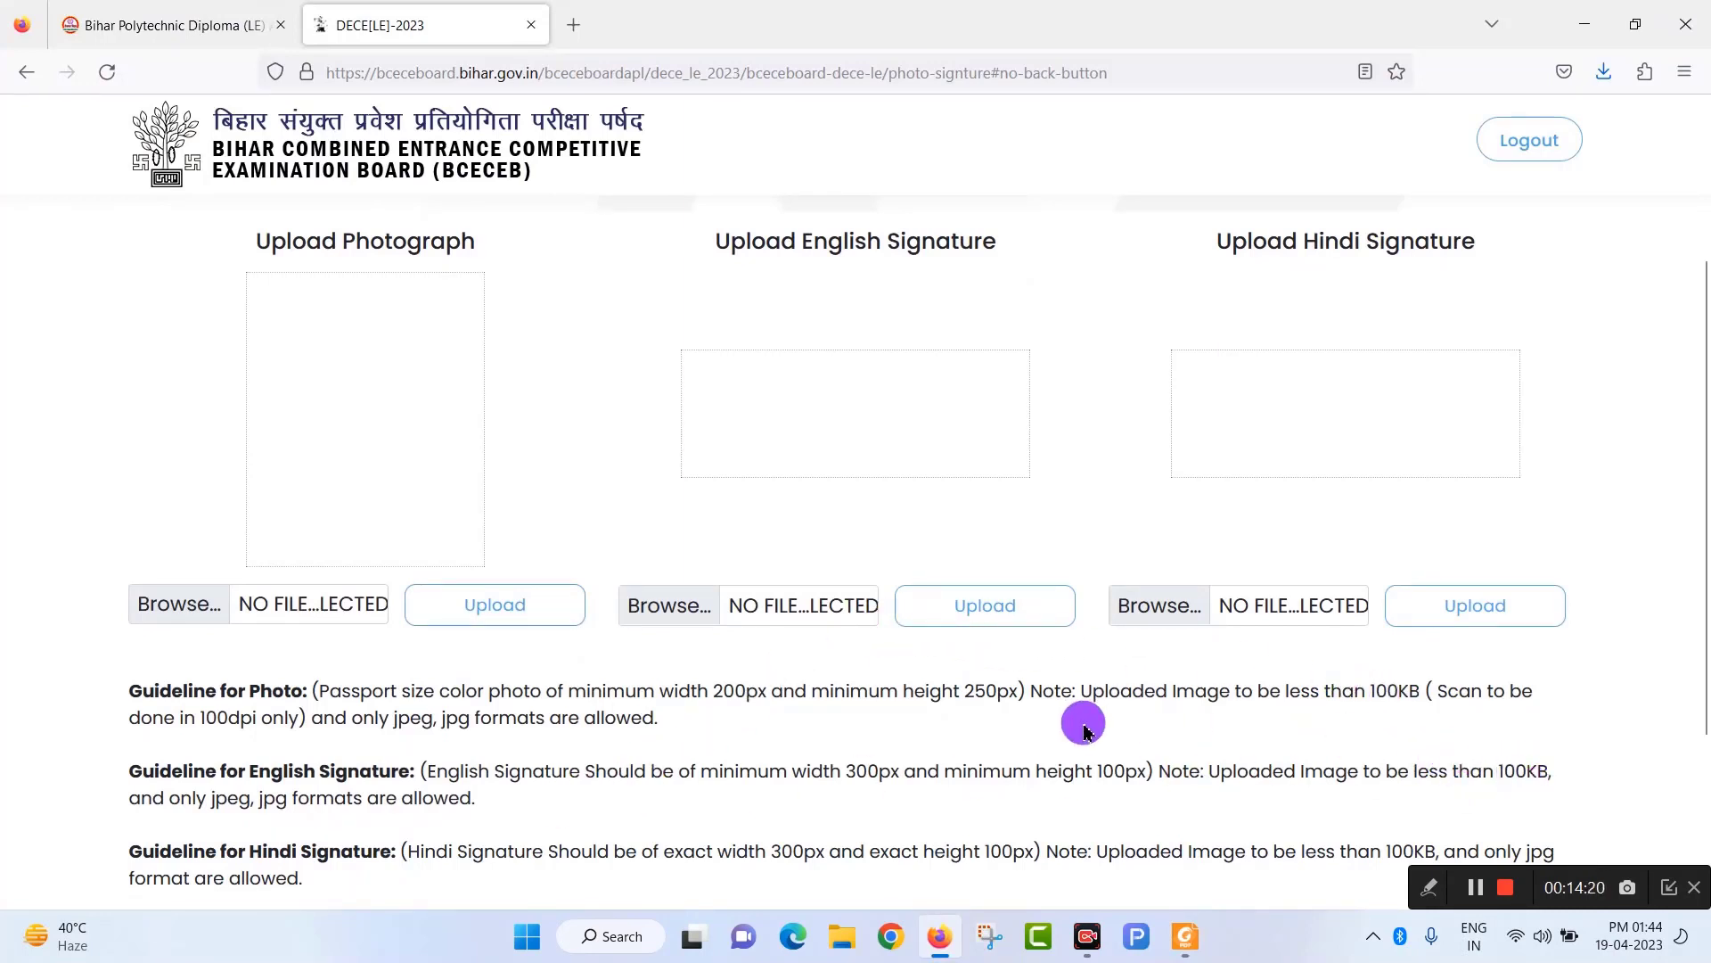
pyautogui.scroll(-2, 1085, 718)
pyautogui.scroll(3, 1182, 697)
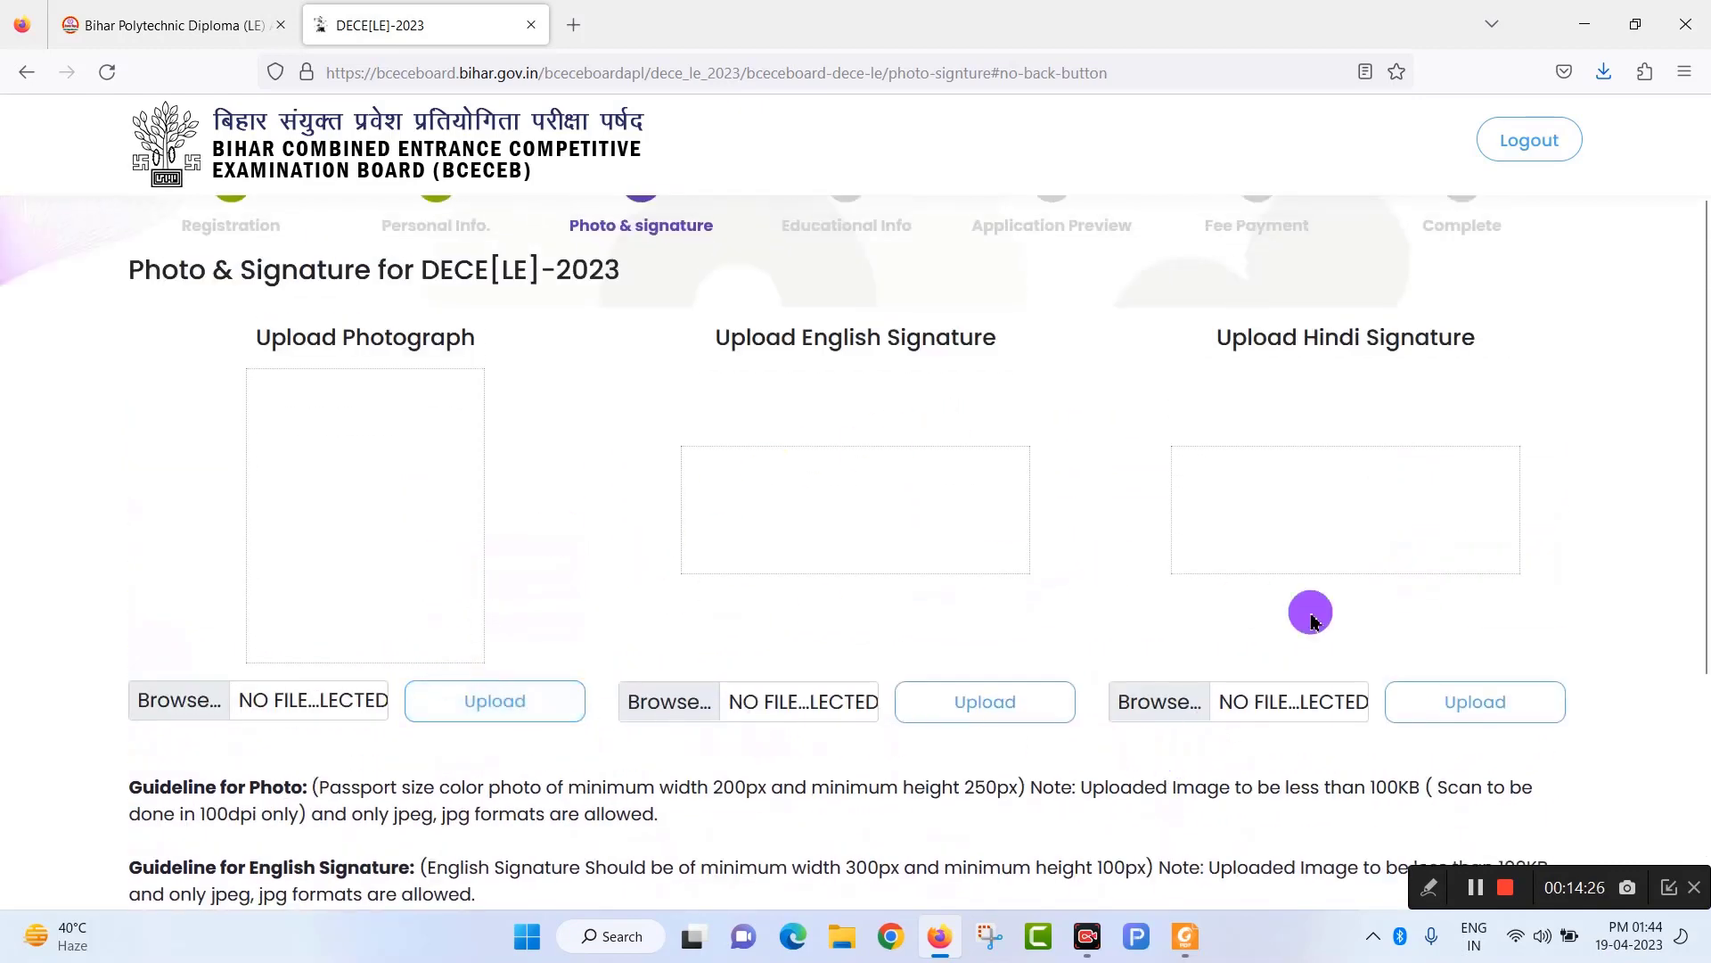
pyautogui.click(1477, 888)
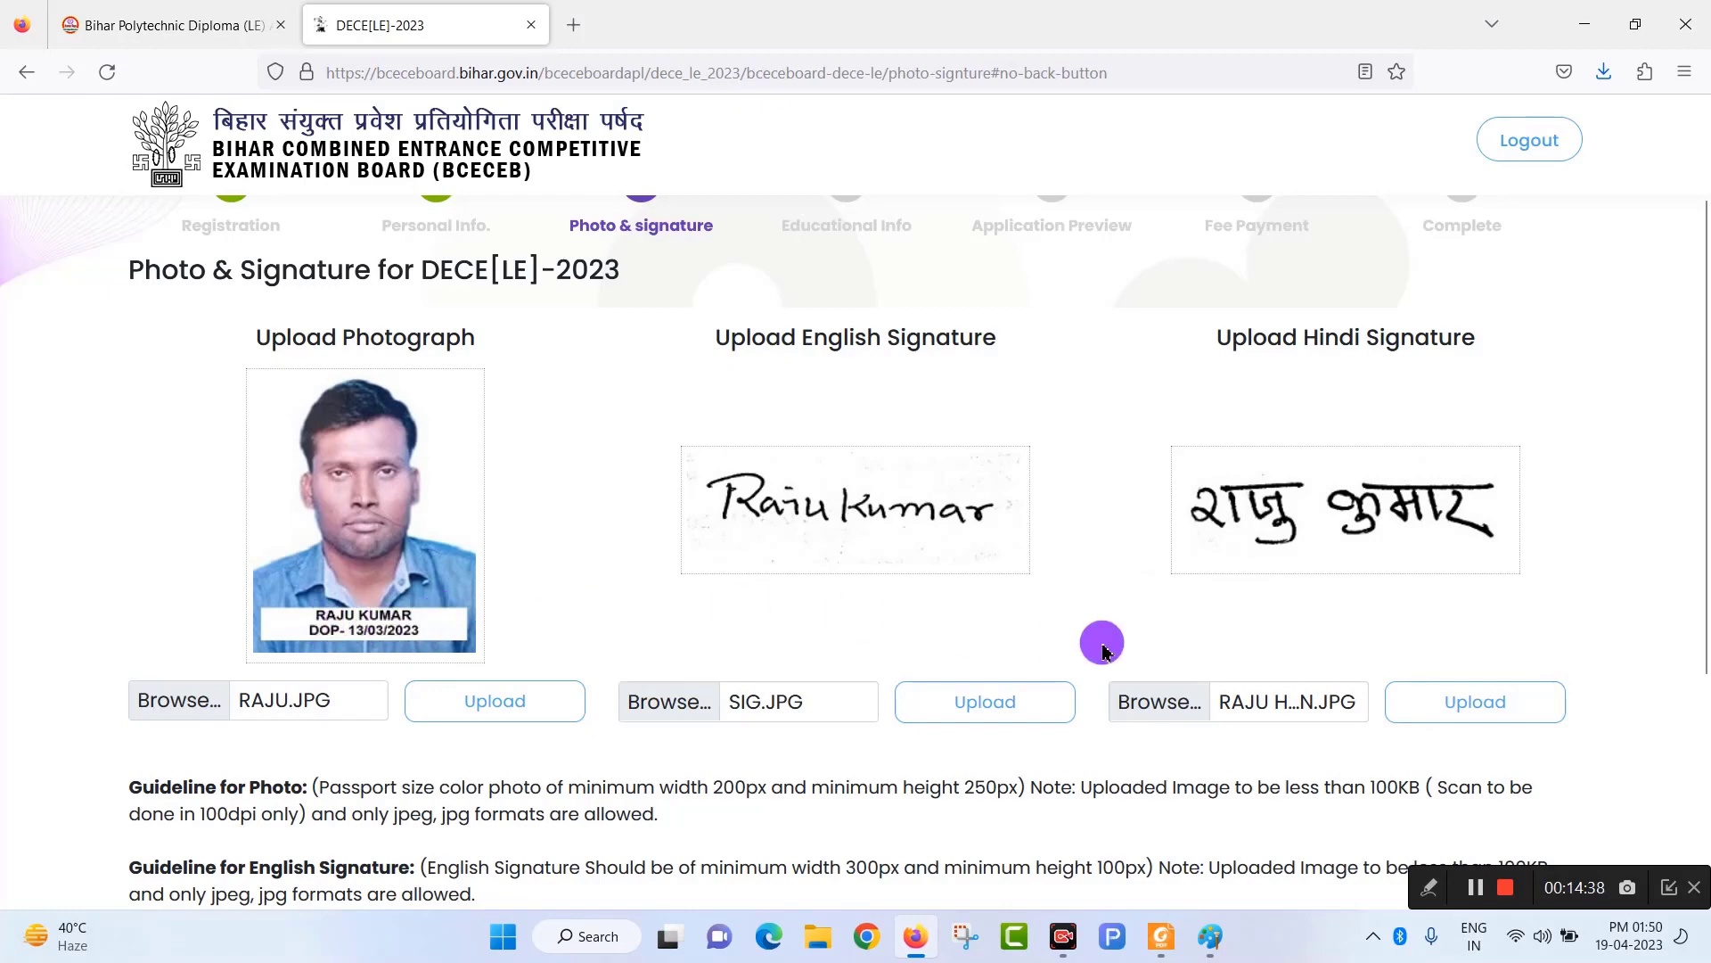
pyautogui.scroll(-2, 1096, 660)
pyautogui.scroll(-2, 1095, 661)
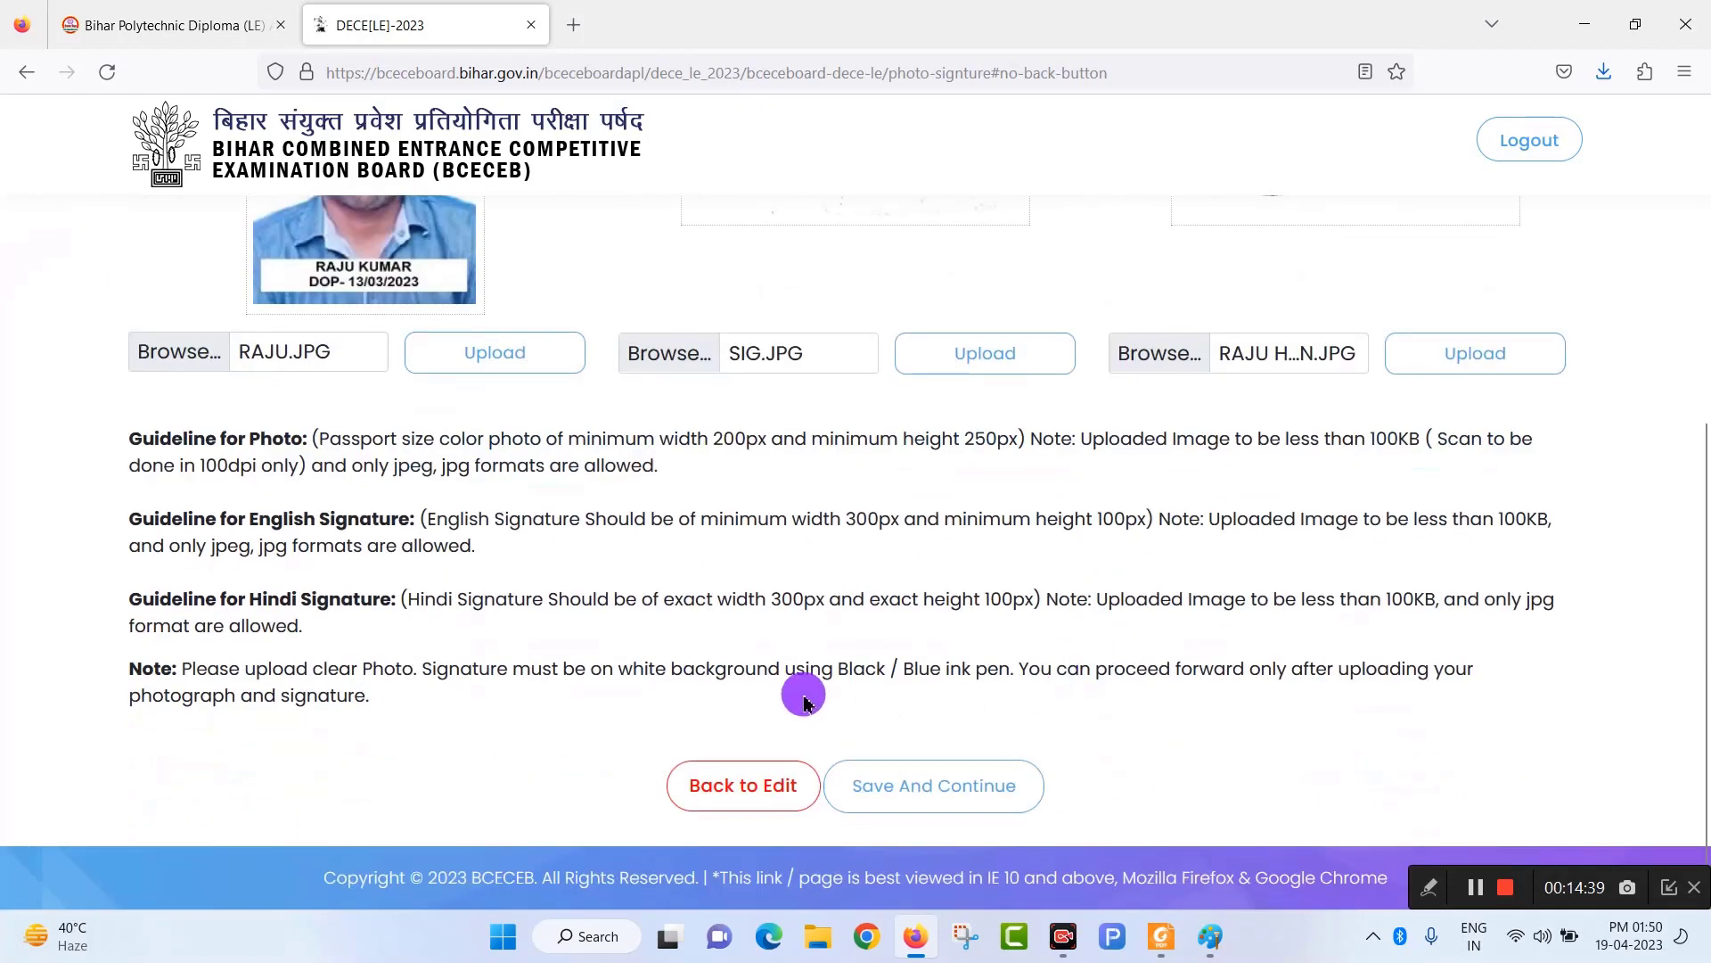
pyautogui.click(952, 800)
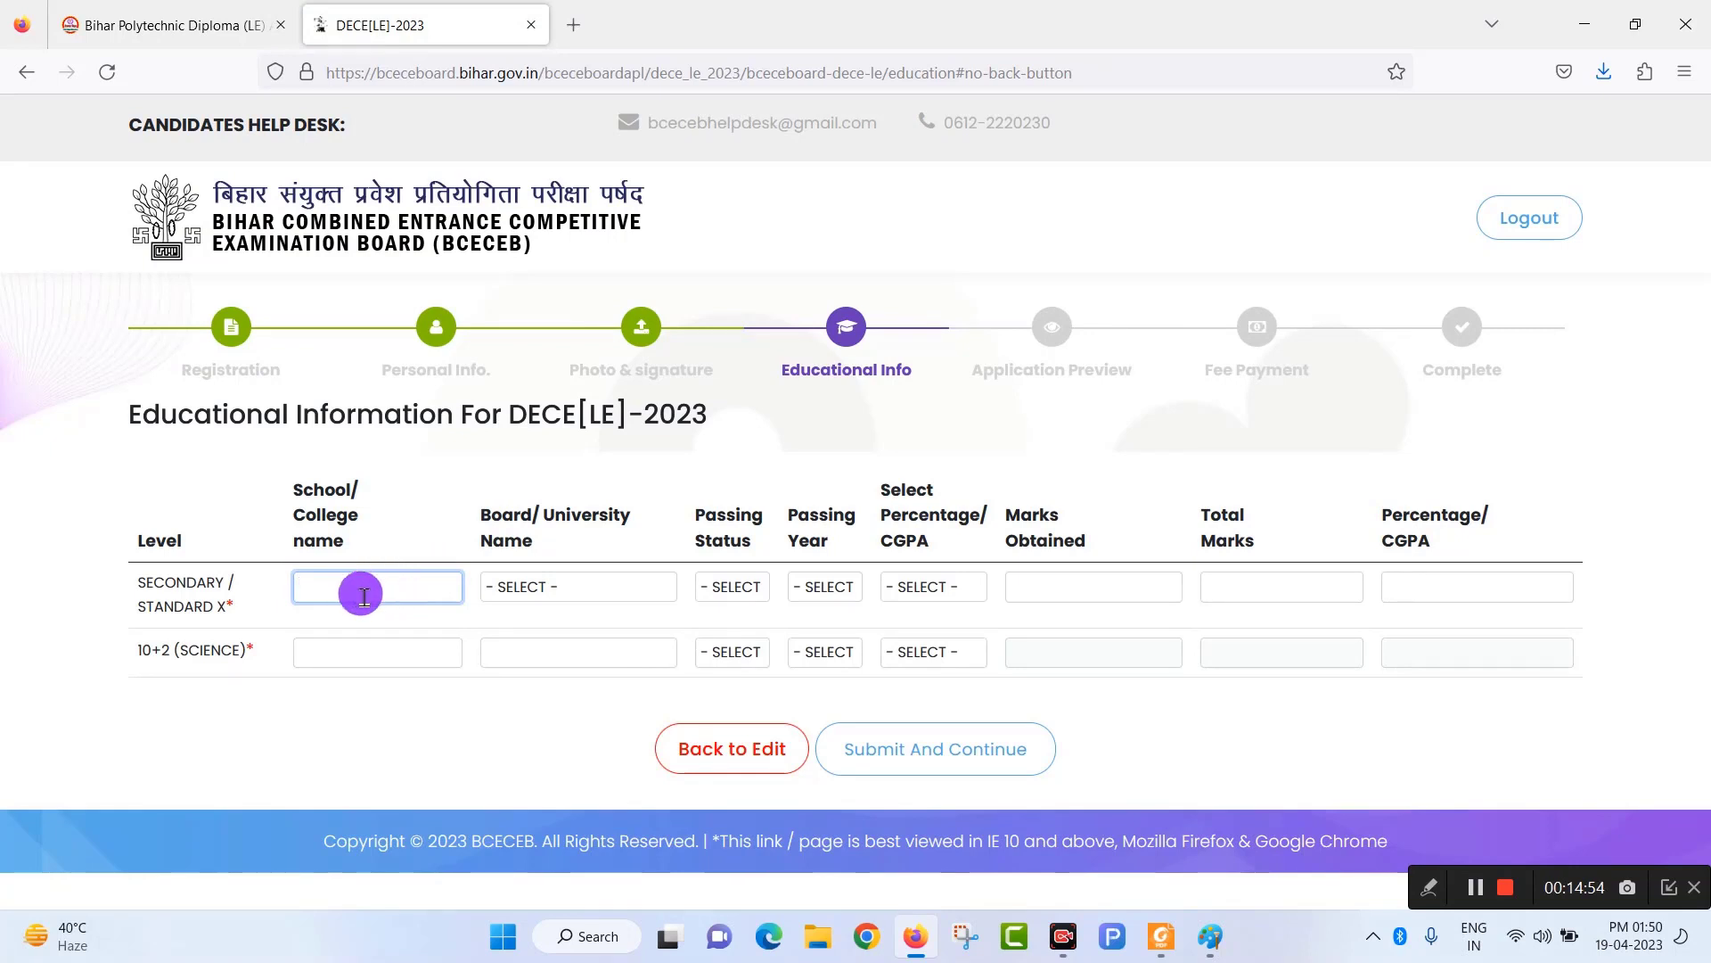
# Set the Secondary row to Bihar School Examination Board, PASSED, with PERCENTAGE as result type.
pyautogui.click(599, 590)
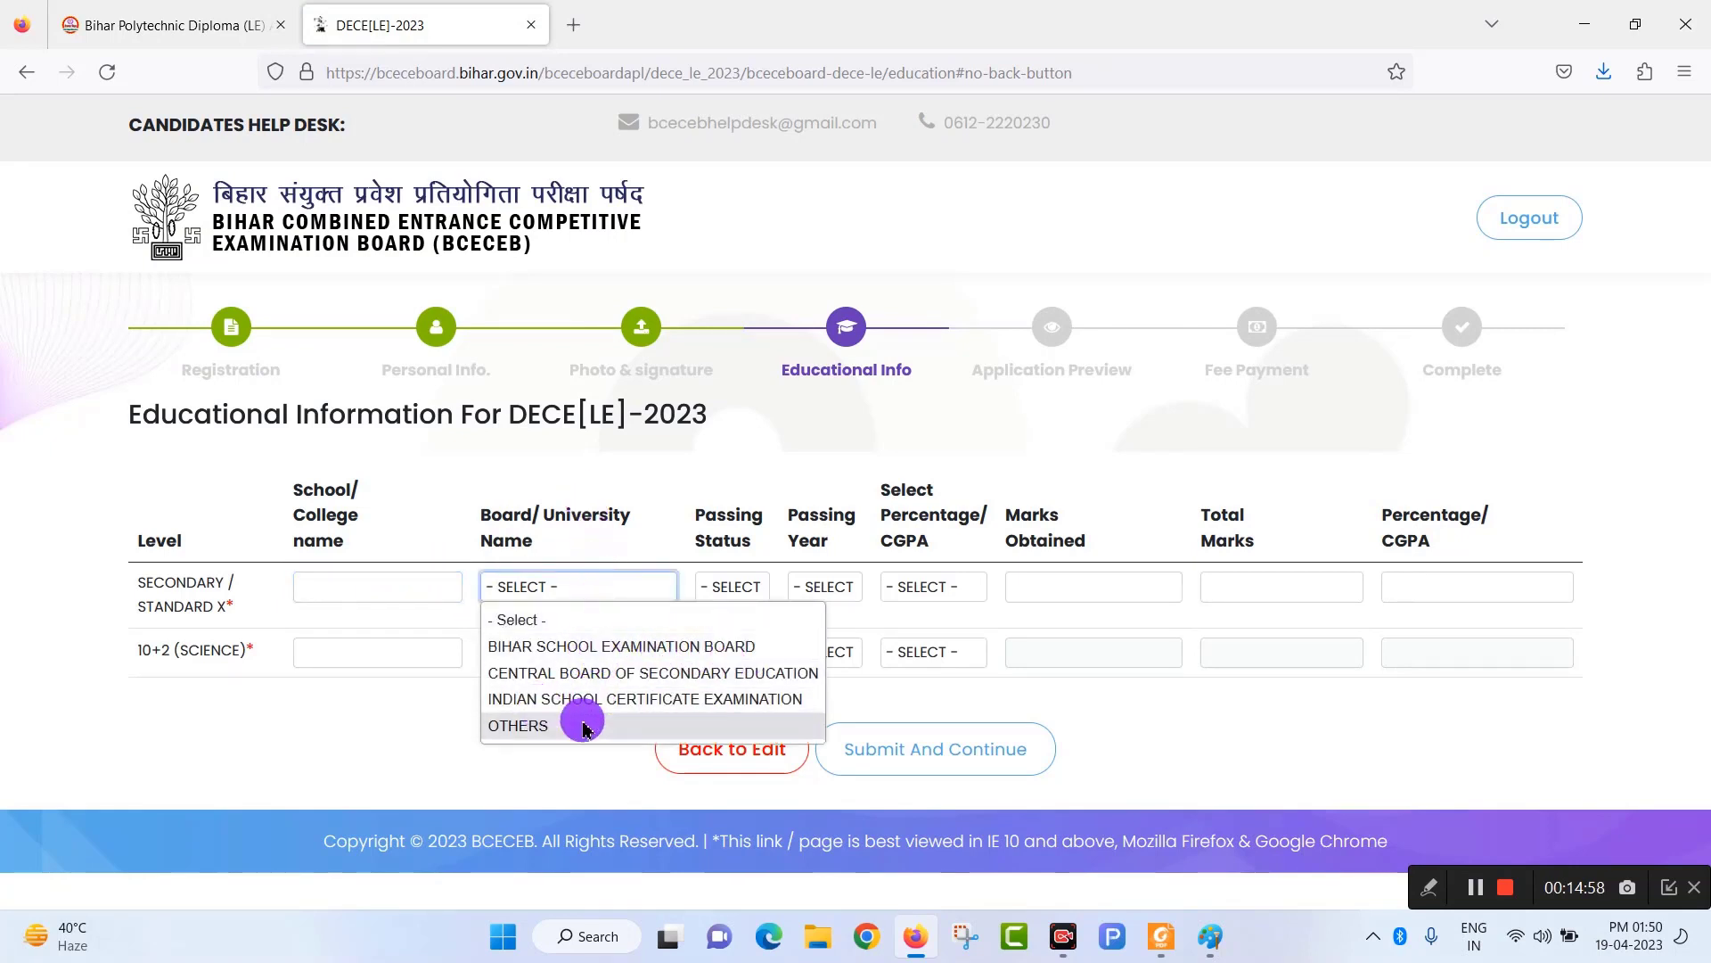
pyautogui.click(620, 648)
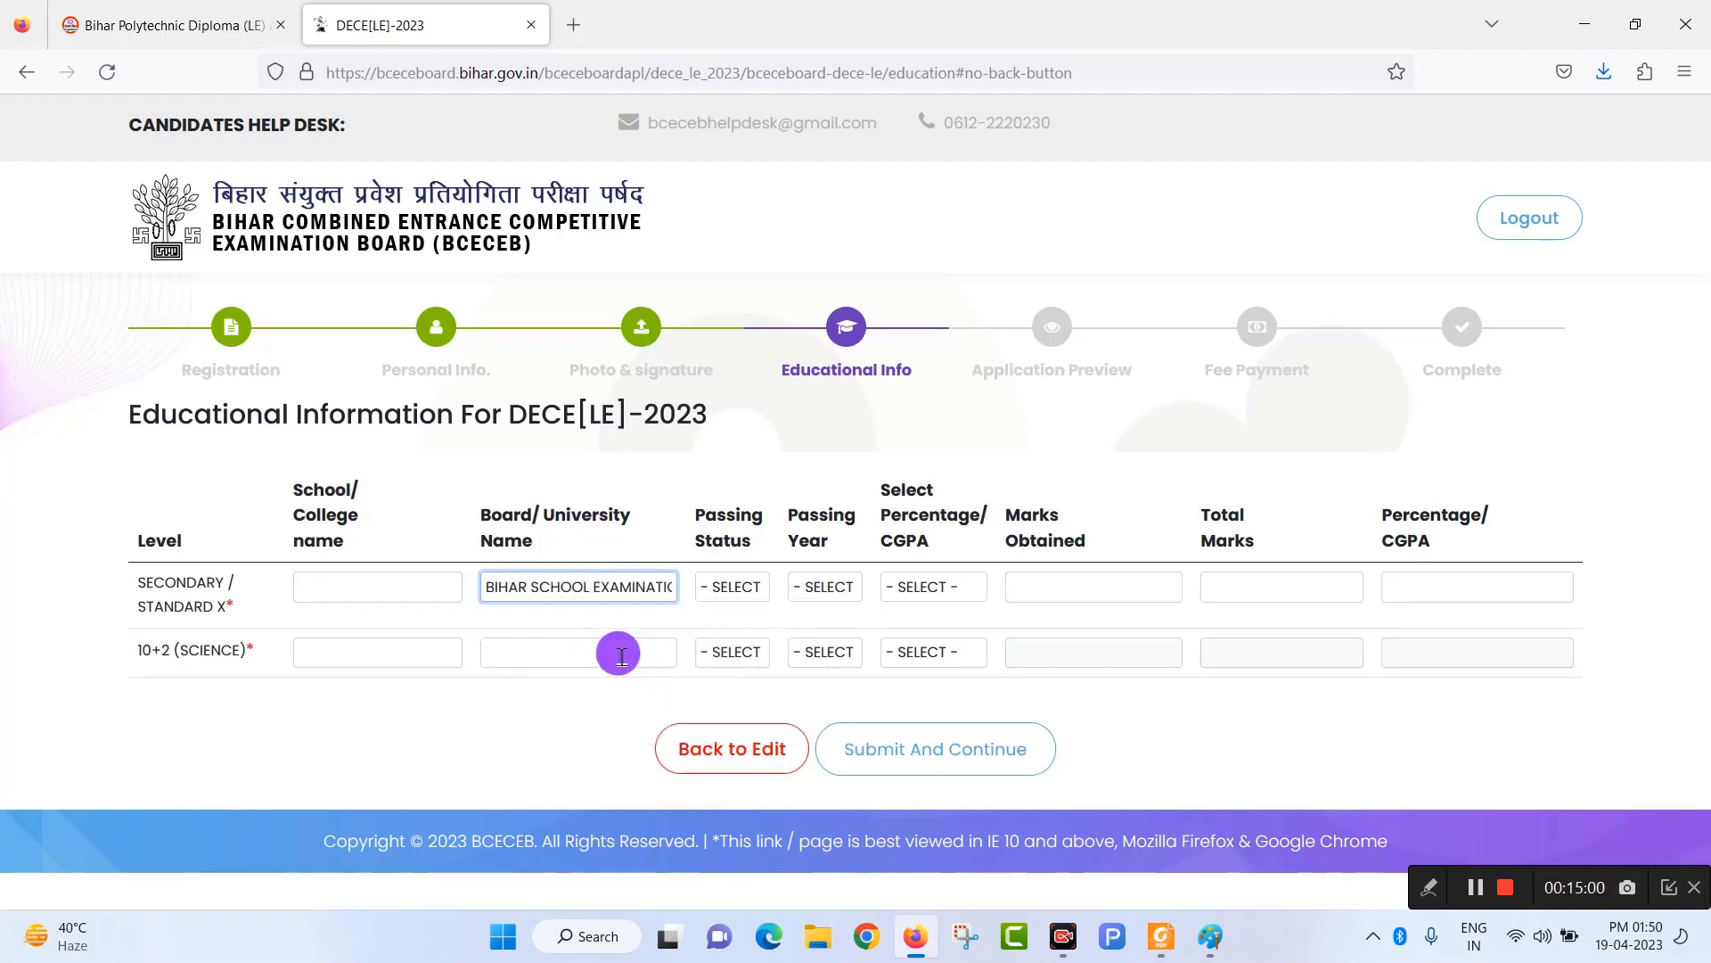
pyautogui.click(747, 595)
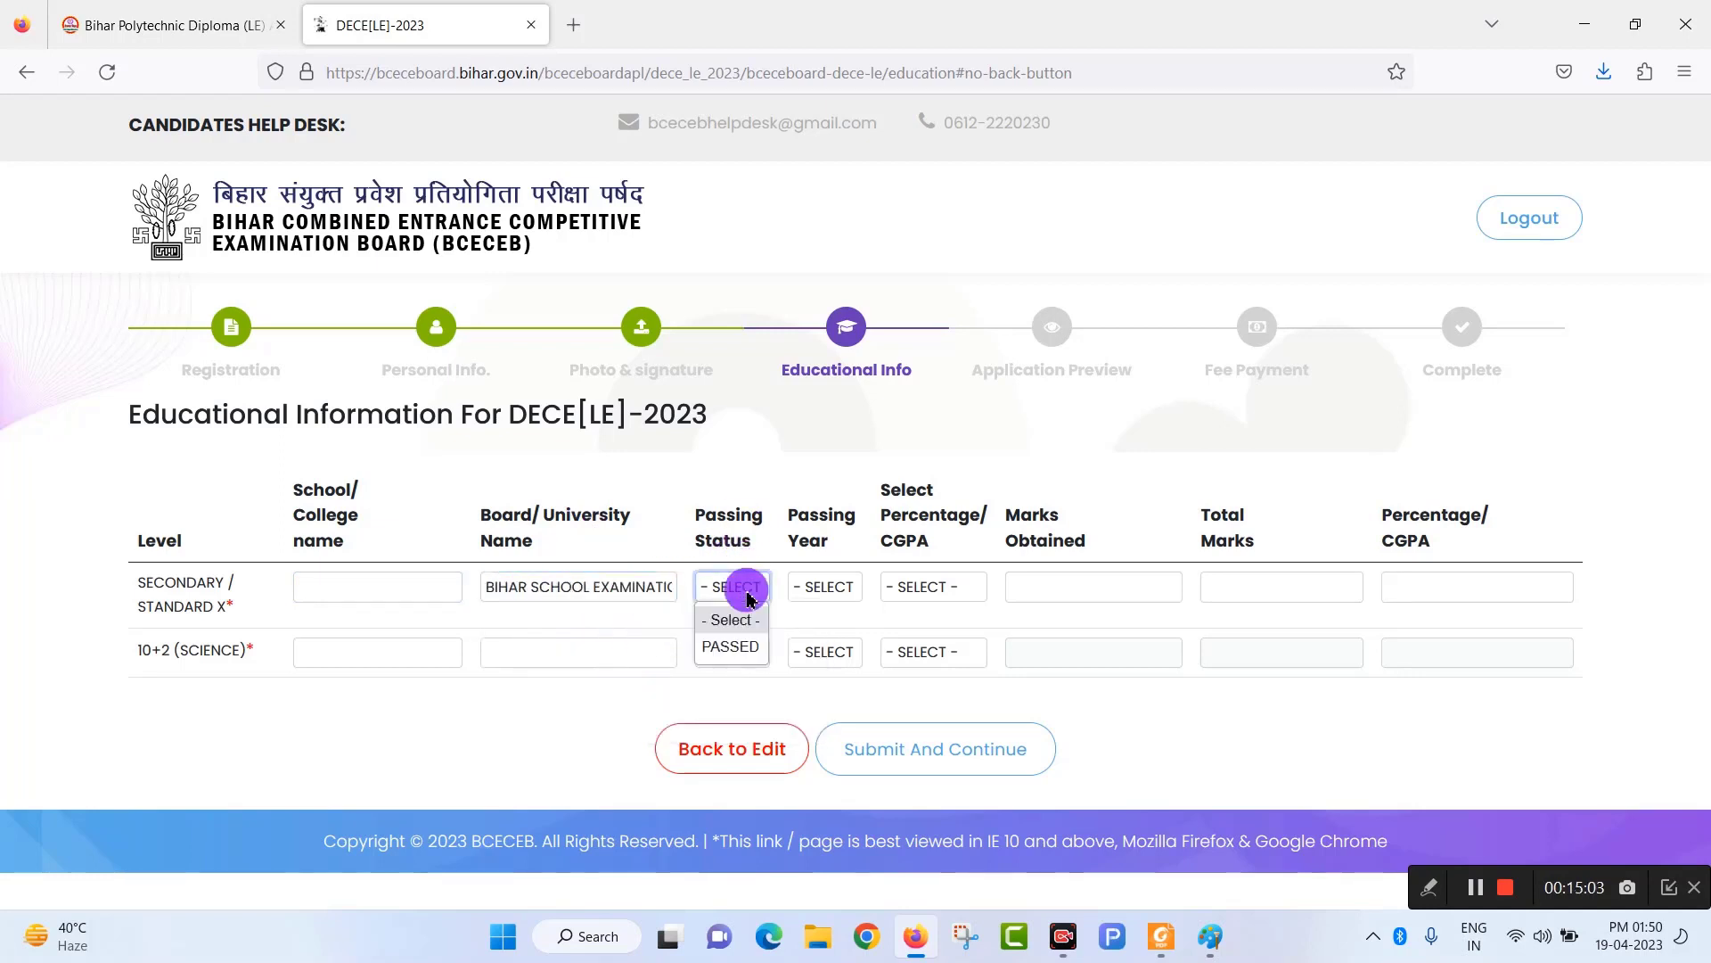
pyautogui.click(739, 648)
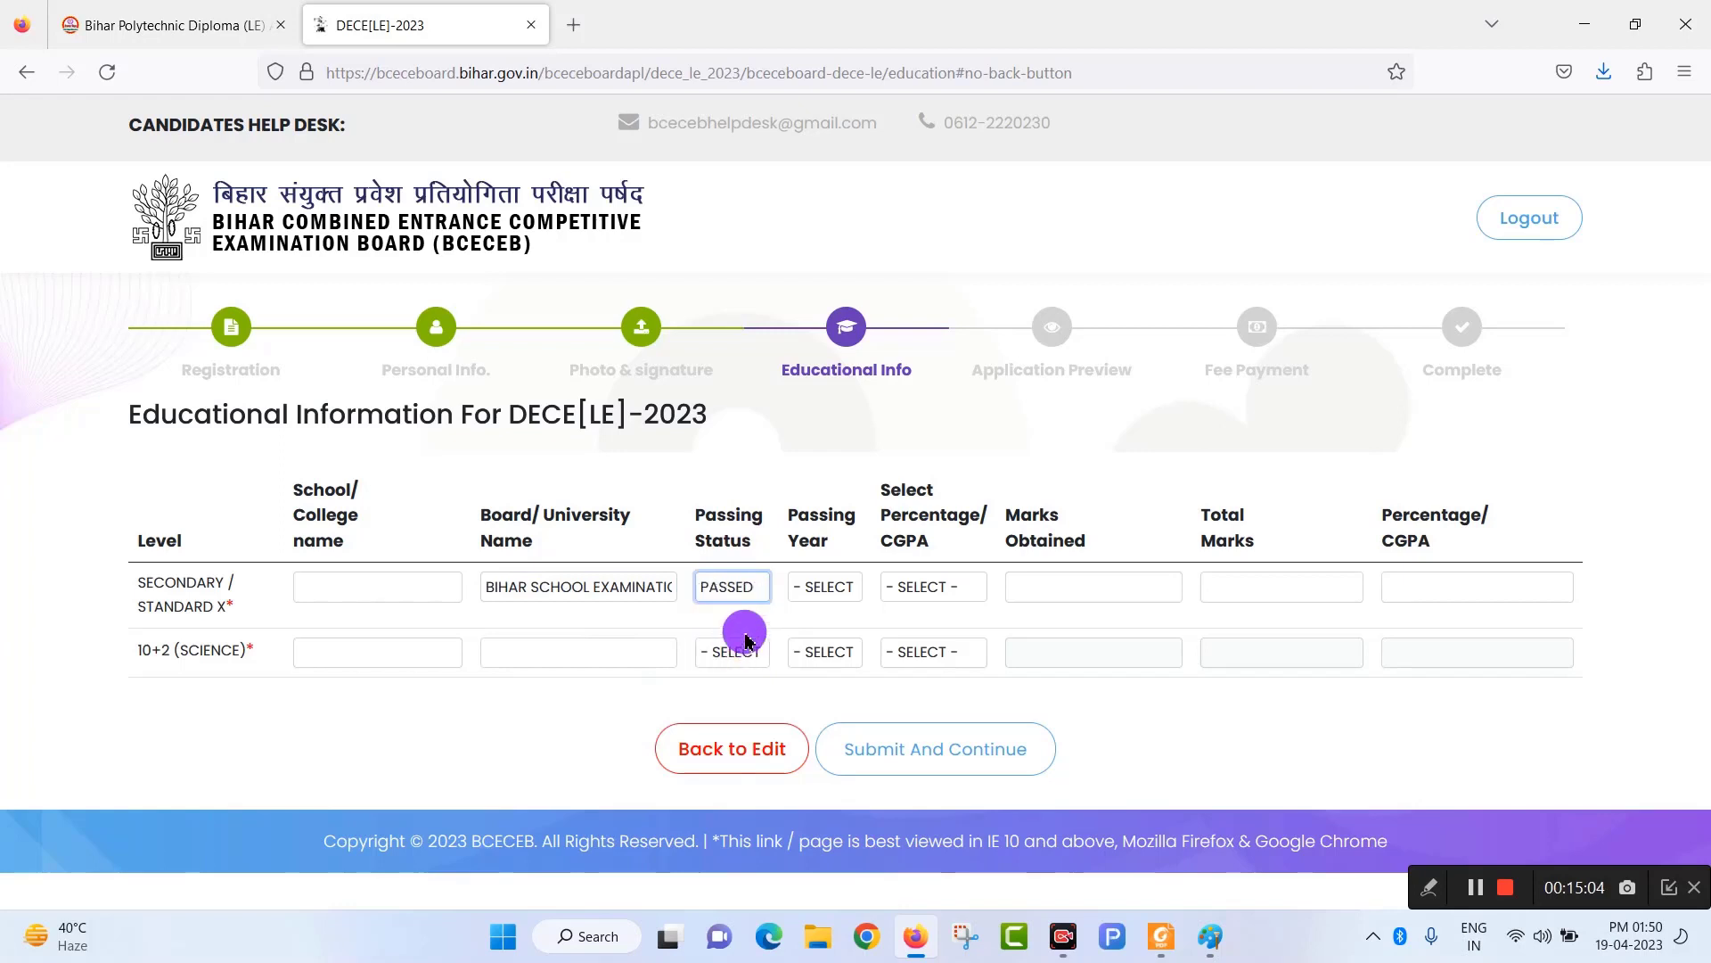
pyautogui.click(826, 592)
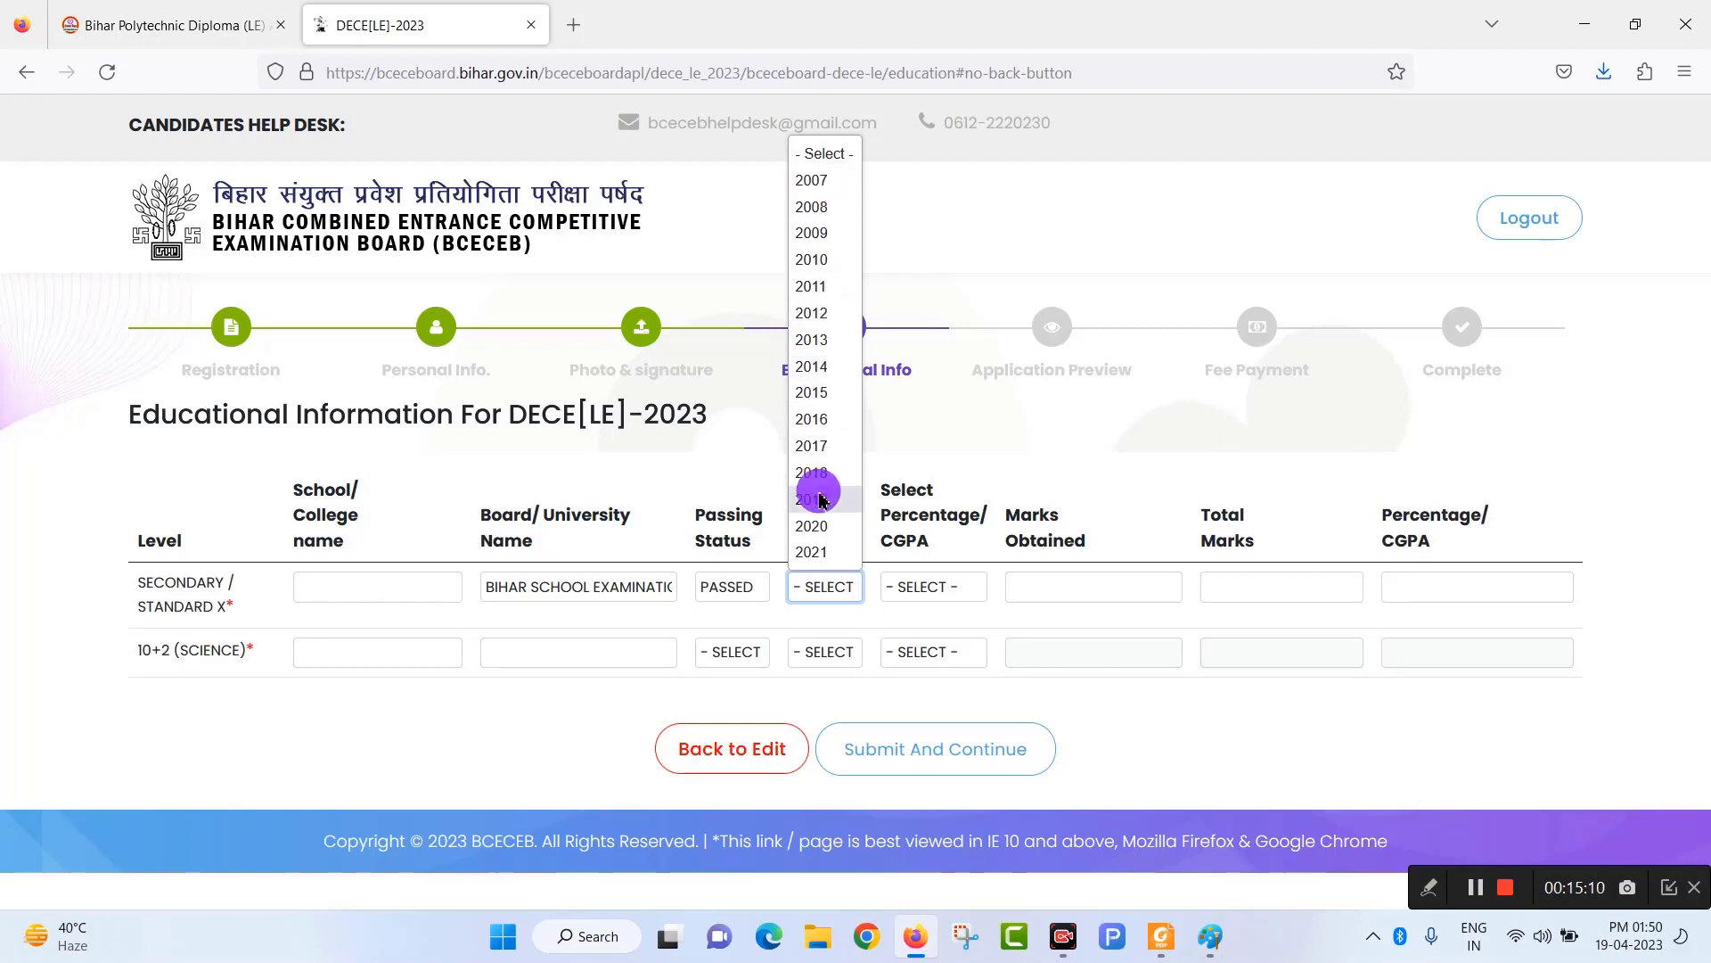
pyautogui.click(949, 592)
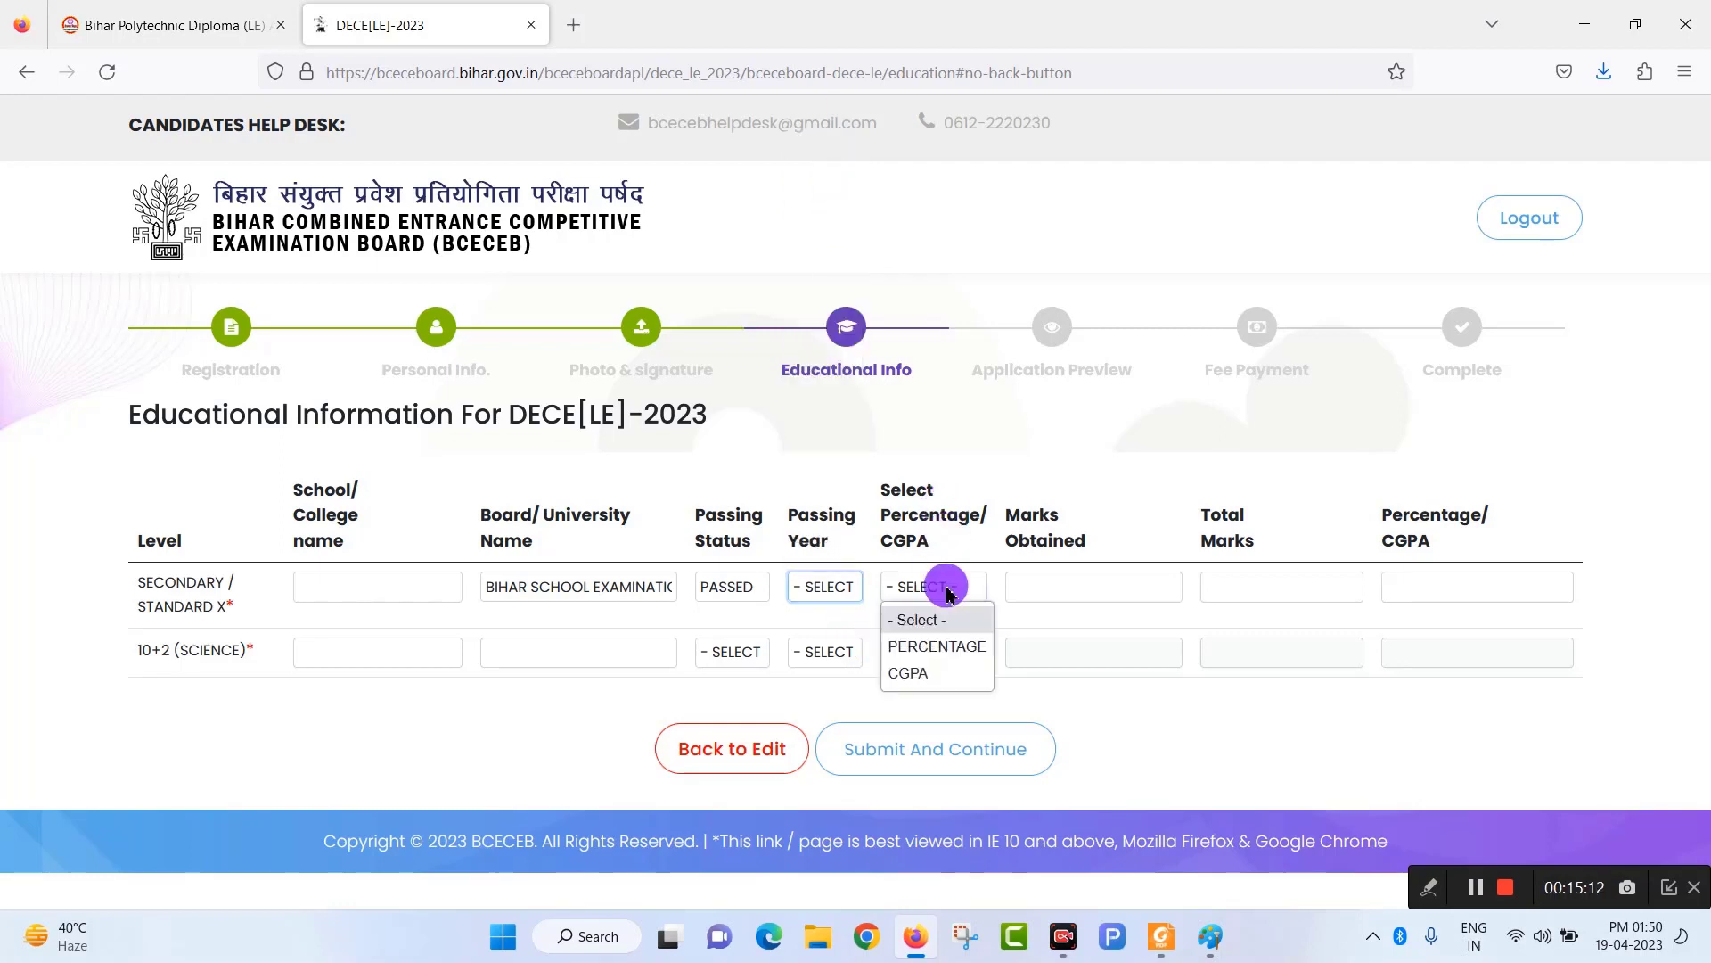
pyautogui.click(947, 648)
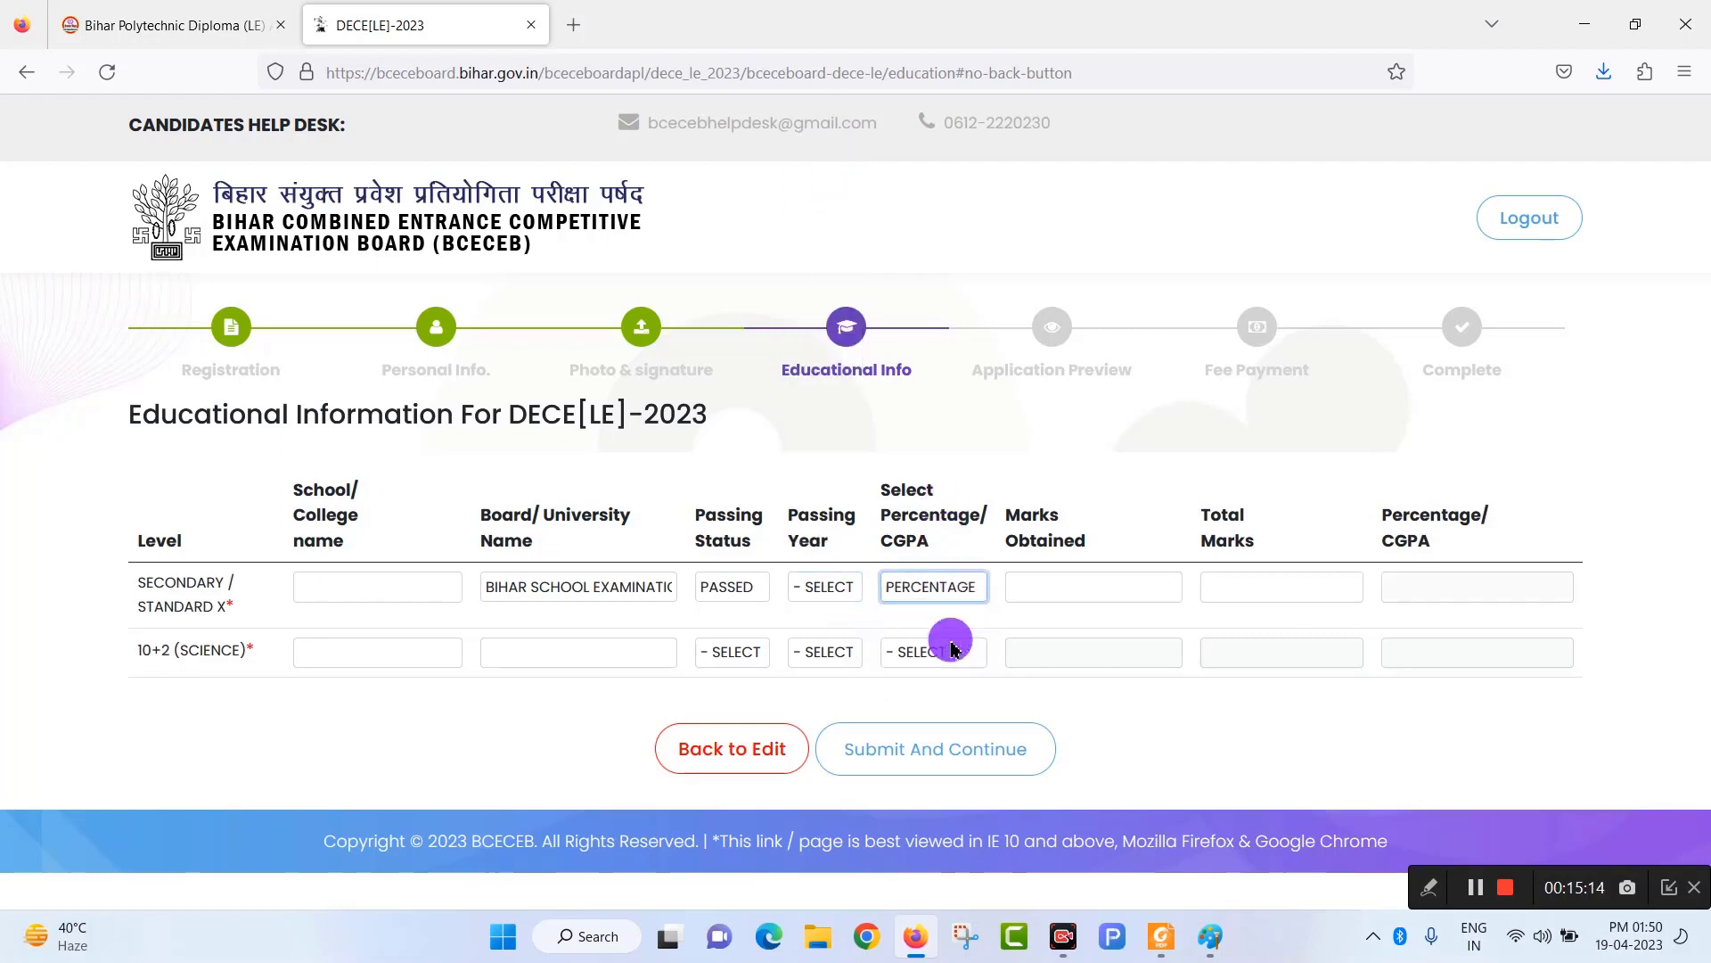
# Enter Secondary marks 300 out of 500 (60.00%) and submit to the Application Preview.
pyautogui.click(1078, 590)
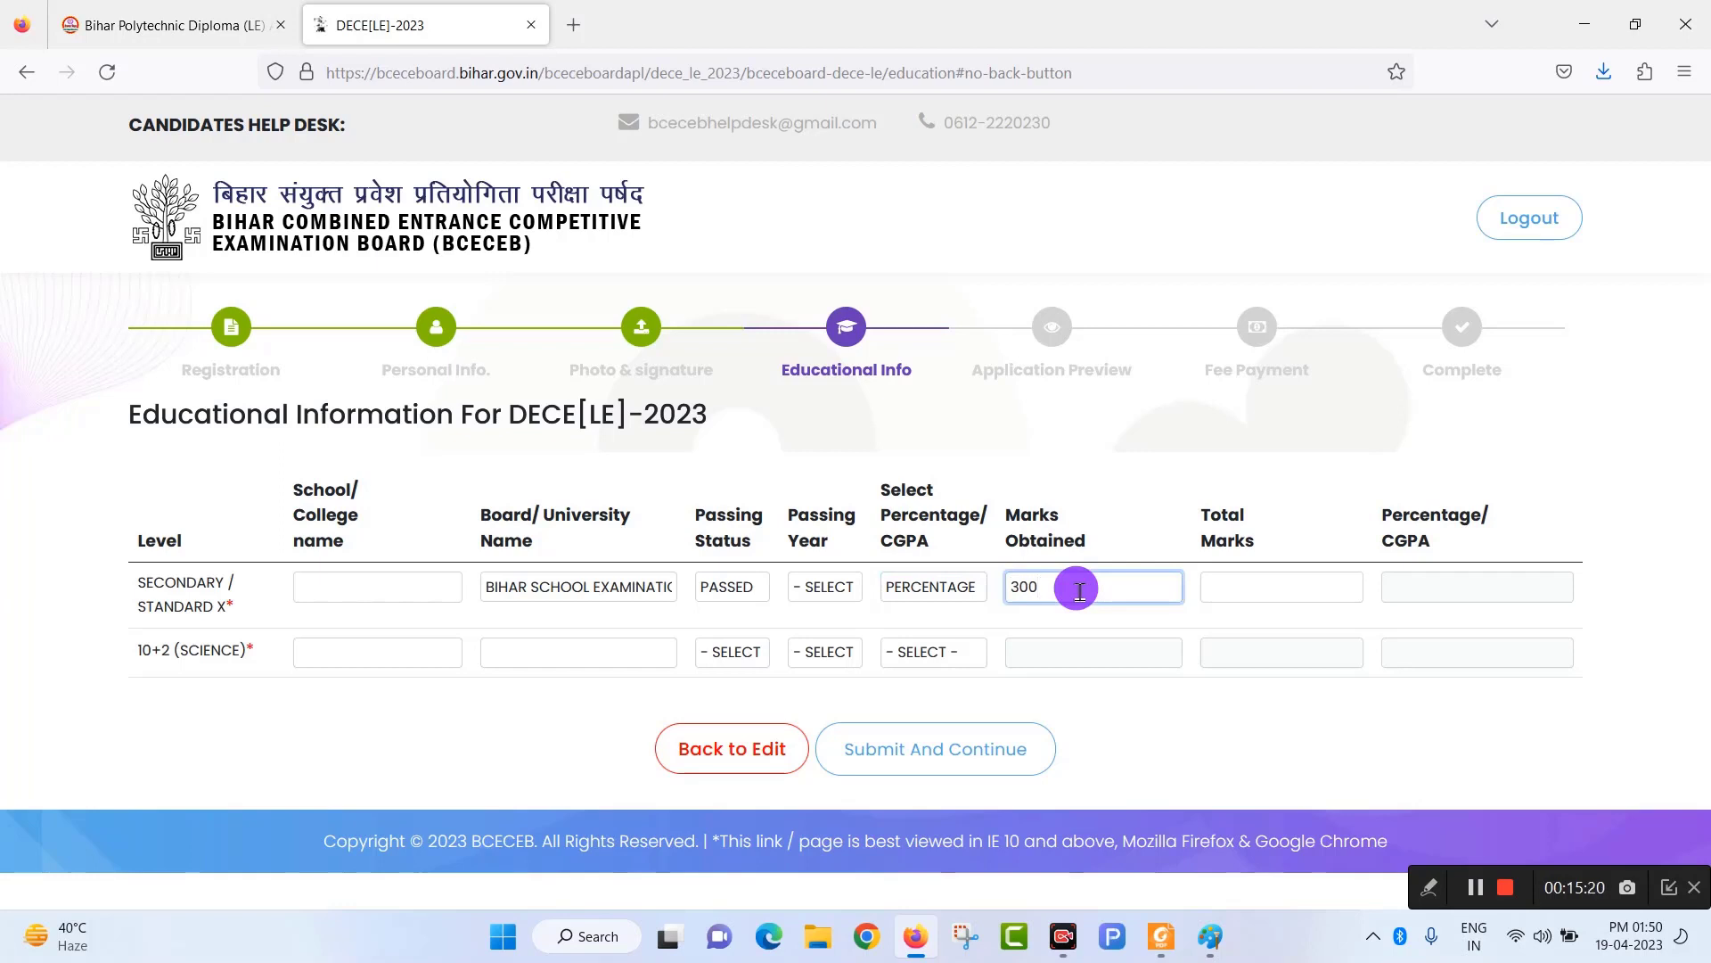
pyautogui.click(1274, 580)
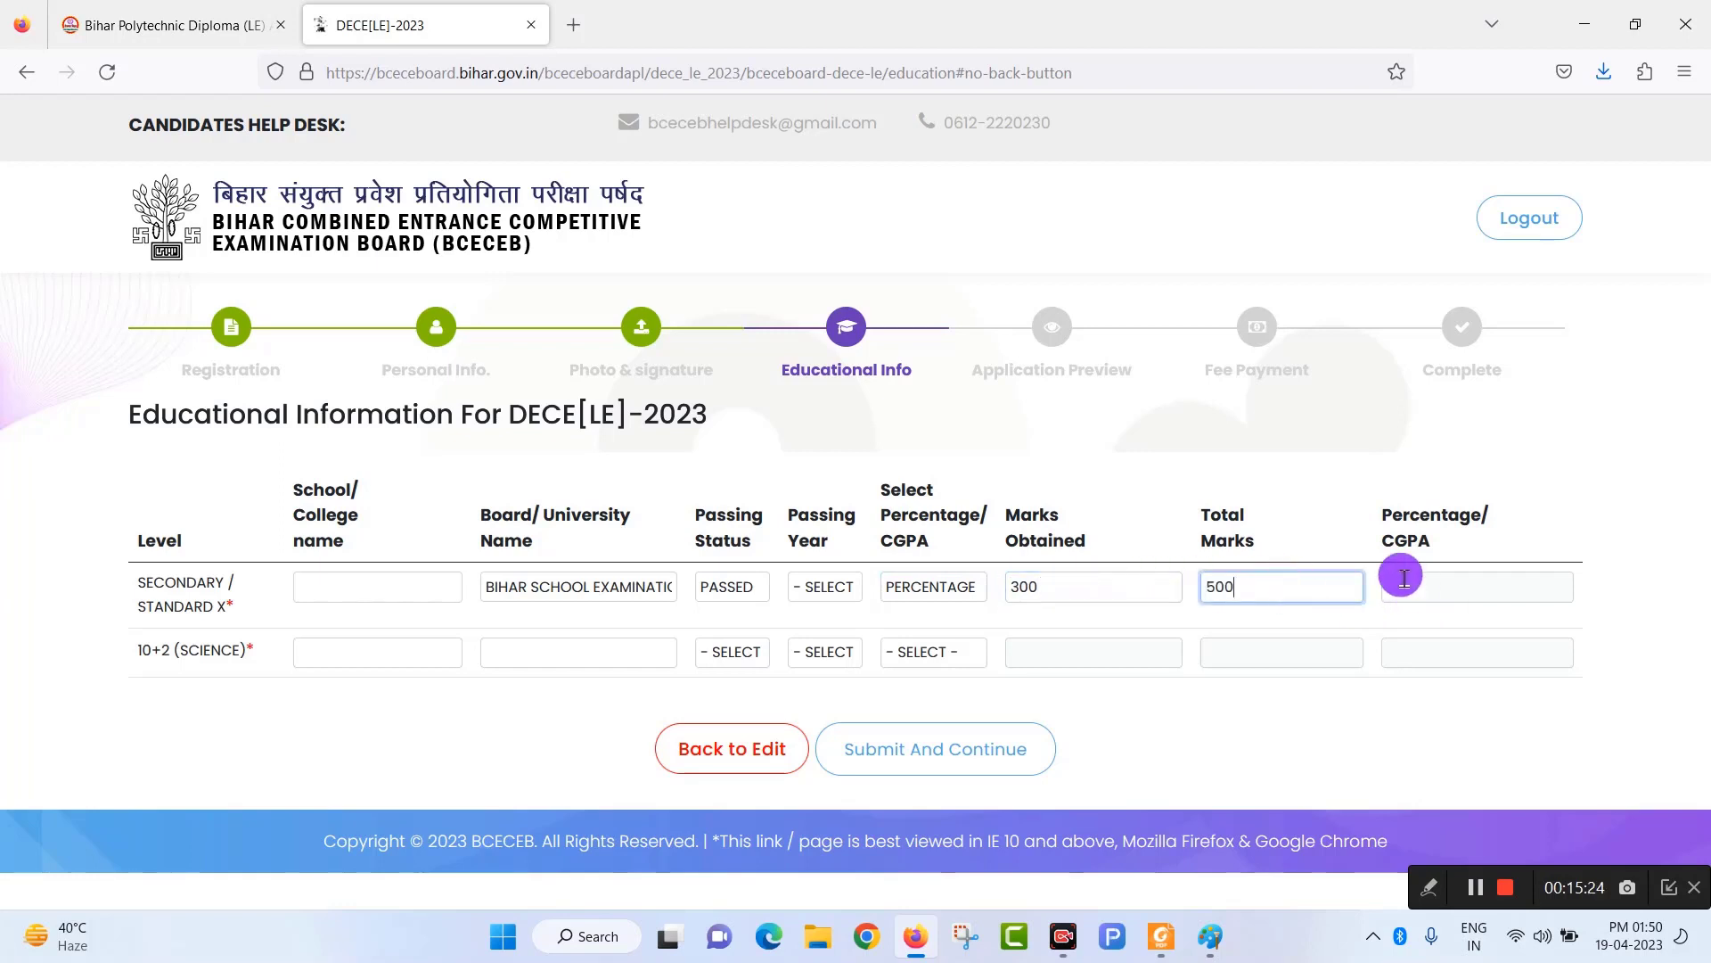
pyautogui.click(1327, 540)
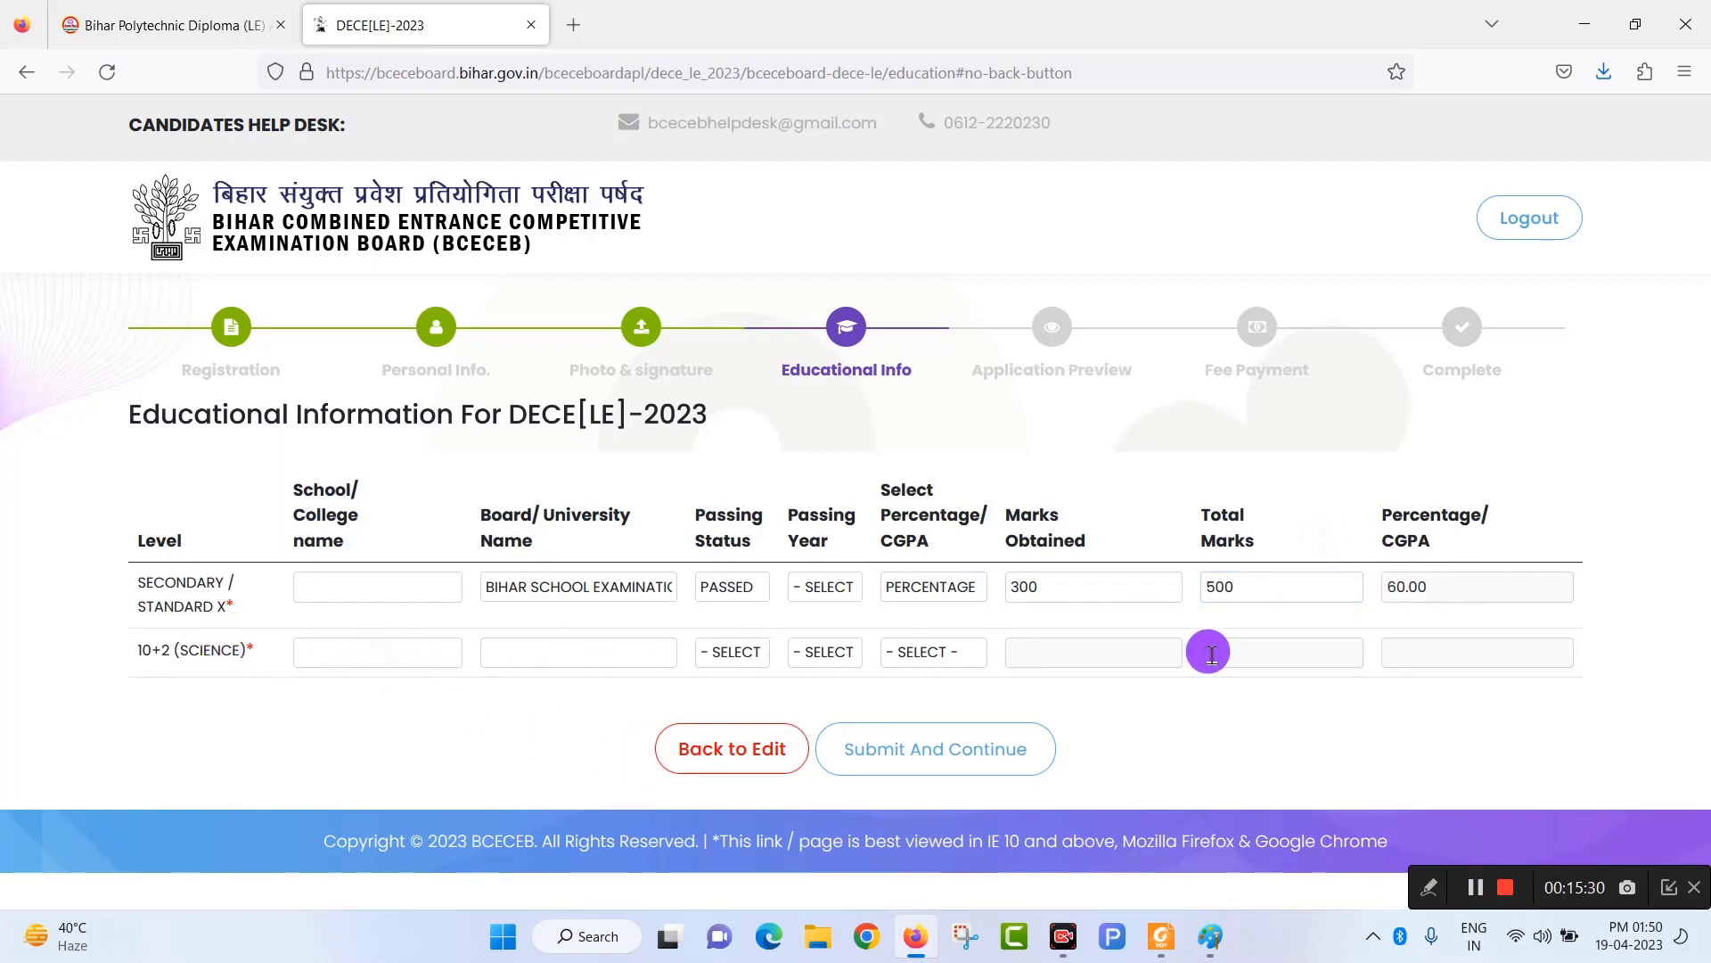
pyautogui.click(963, 762)
pyautogui.click(1475, 889)
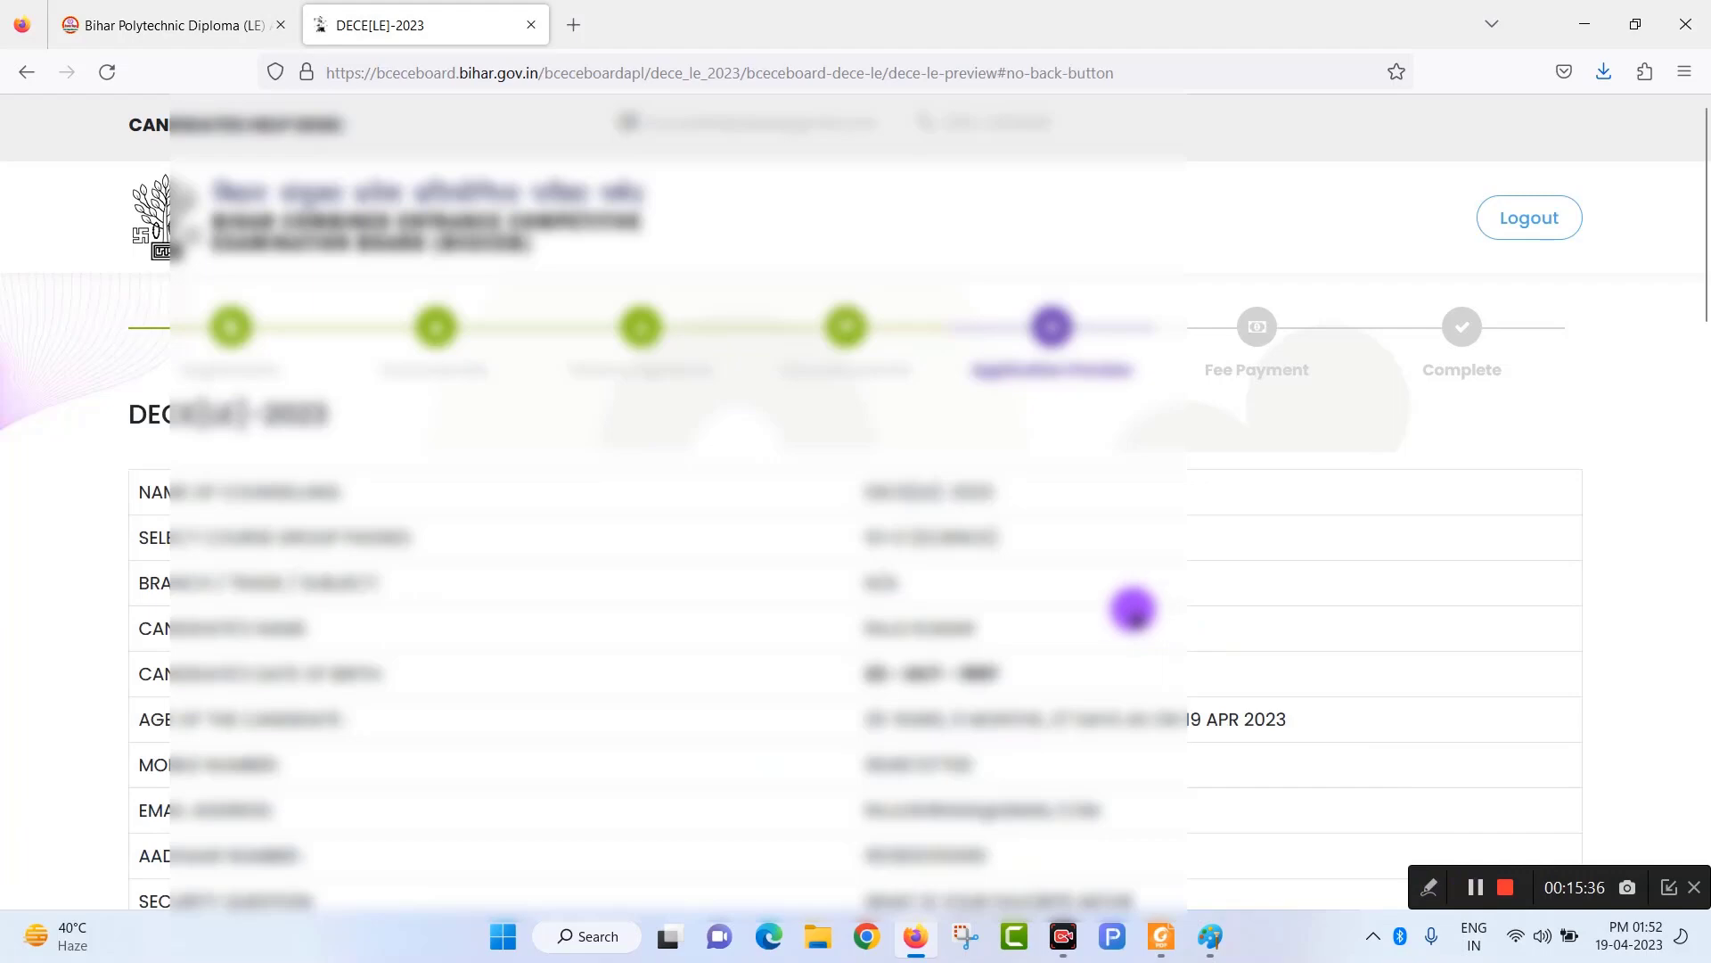
# Tick I CERTIFY, Proceed To Payment and confirm to reach the INR 2,200.00 Safexpay page.
pyautogui.scroll(-10, 1134, 612)
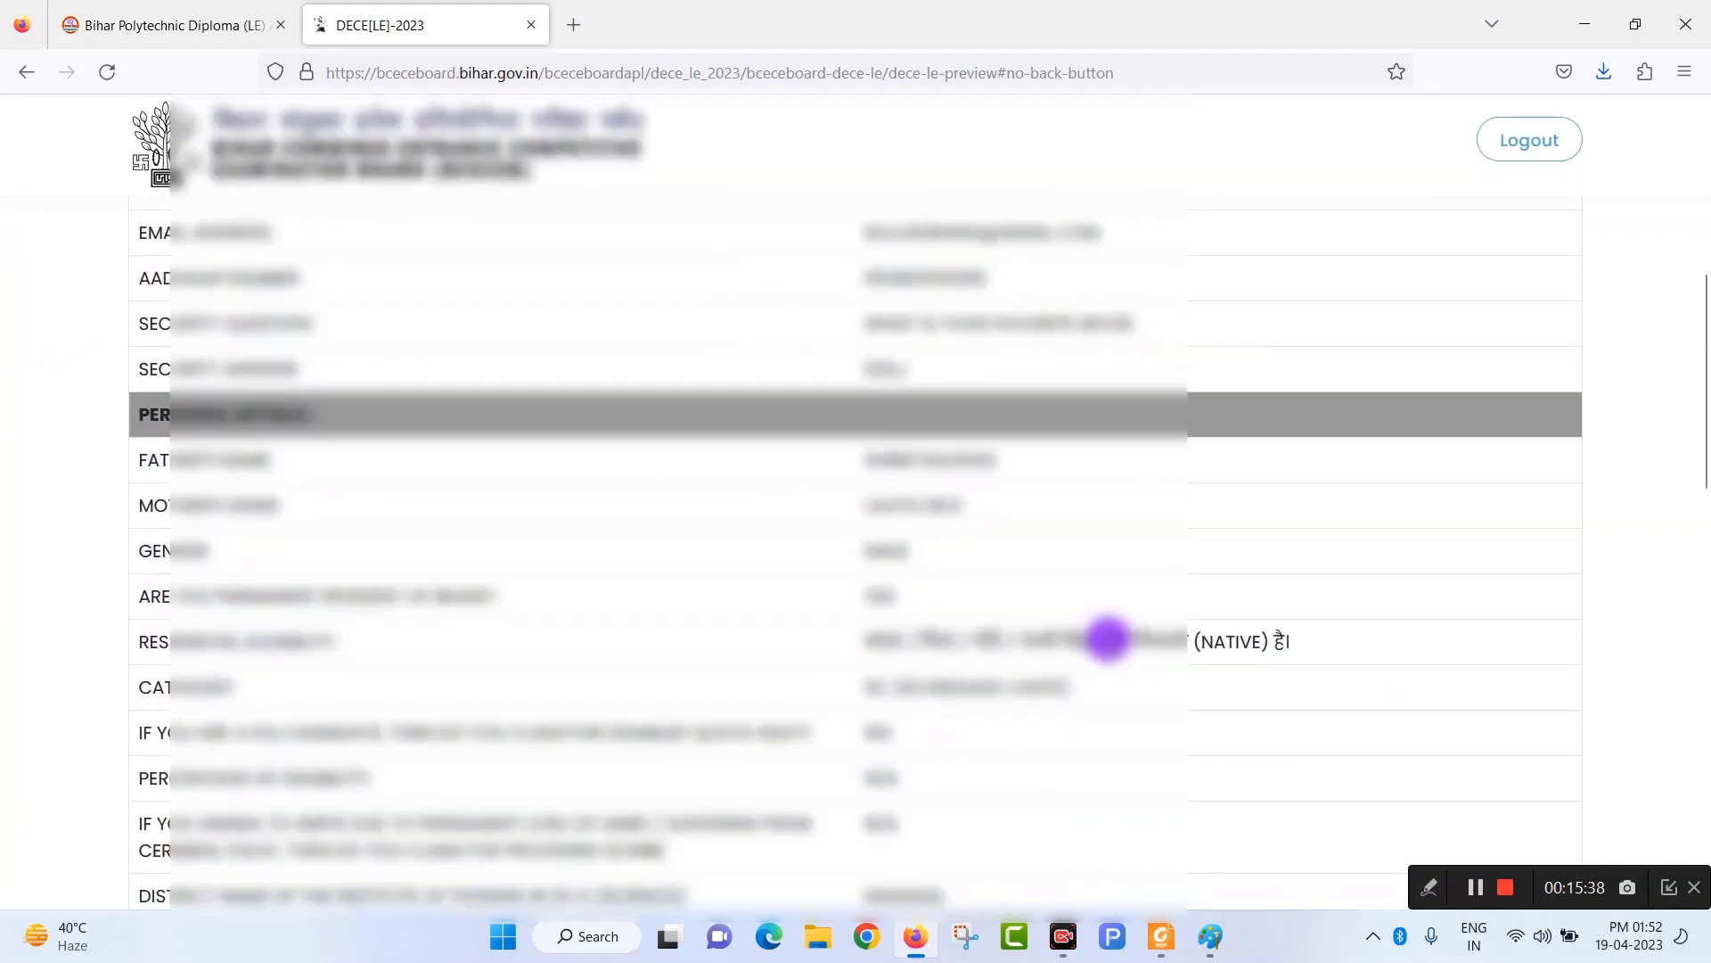
pyautogui.scroll(-12, 1106, 655)
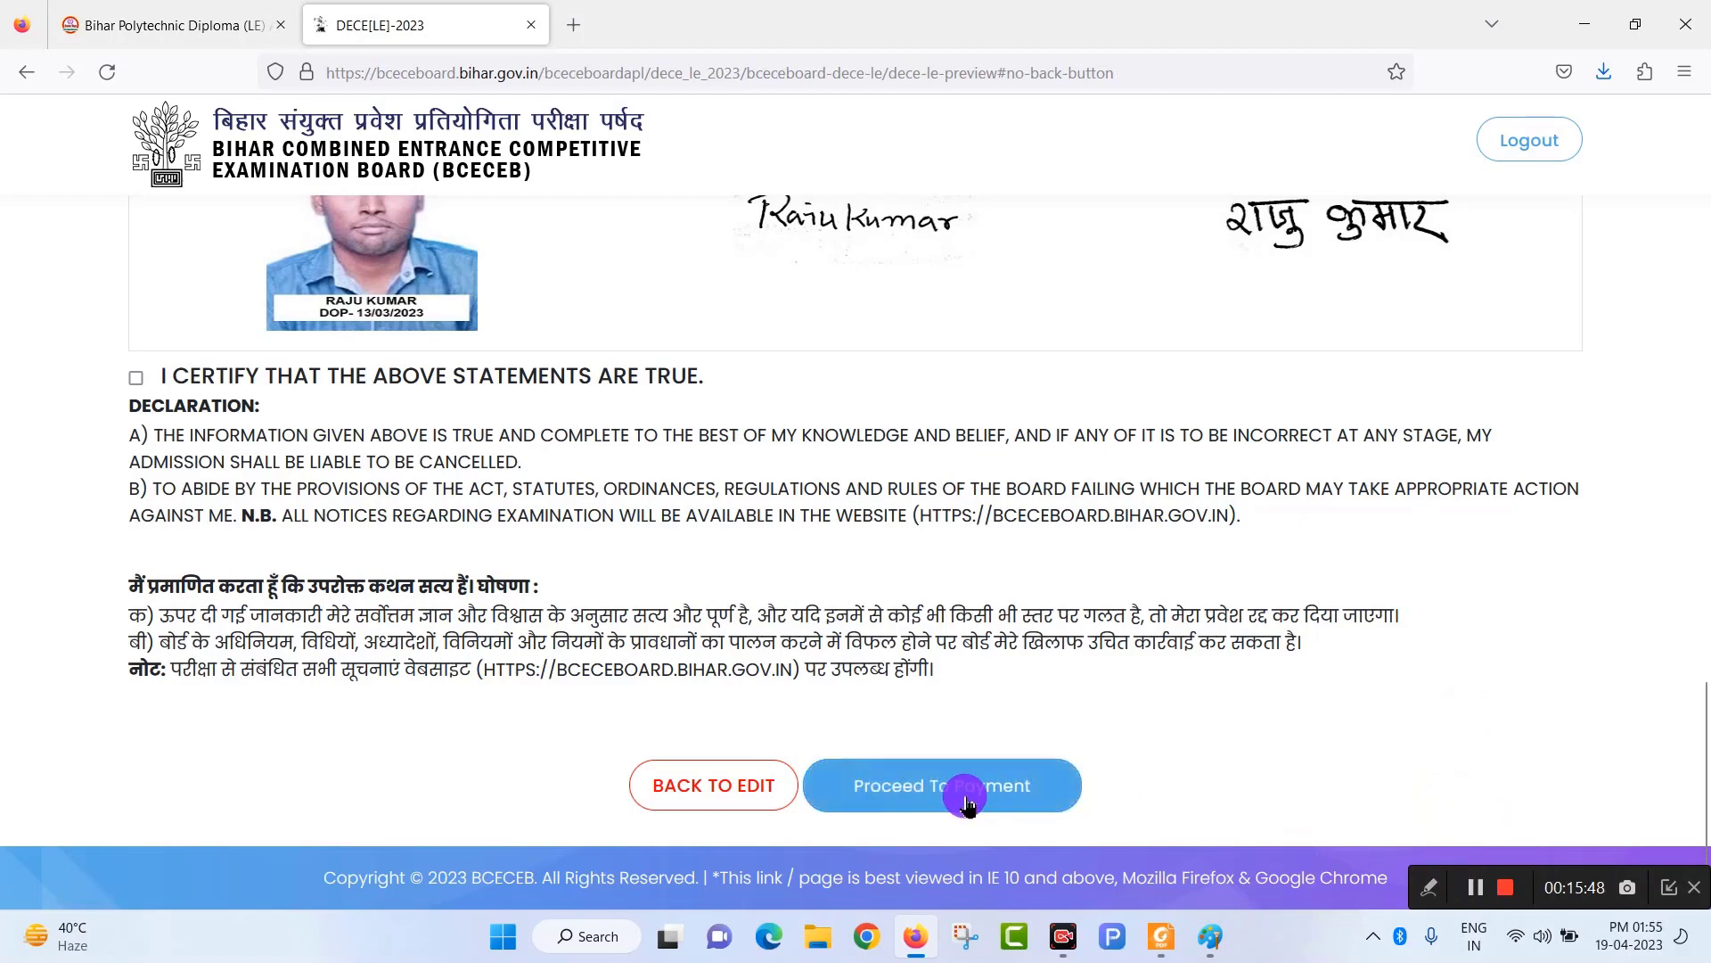
pyautogui.click(969, 803)
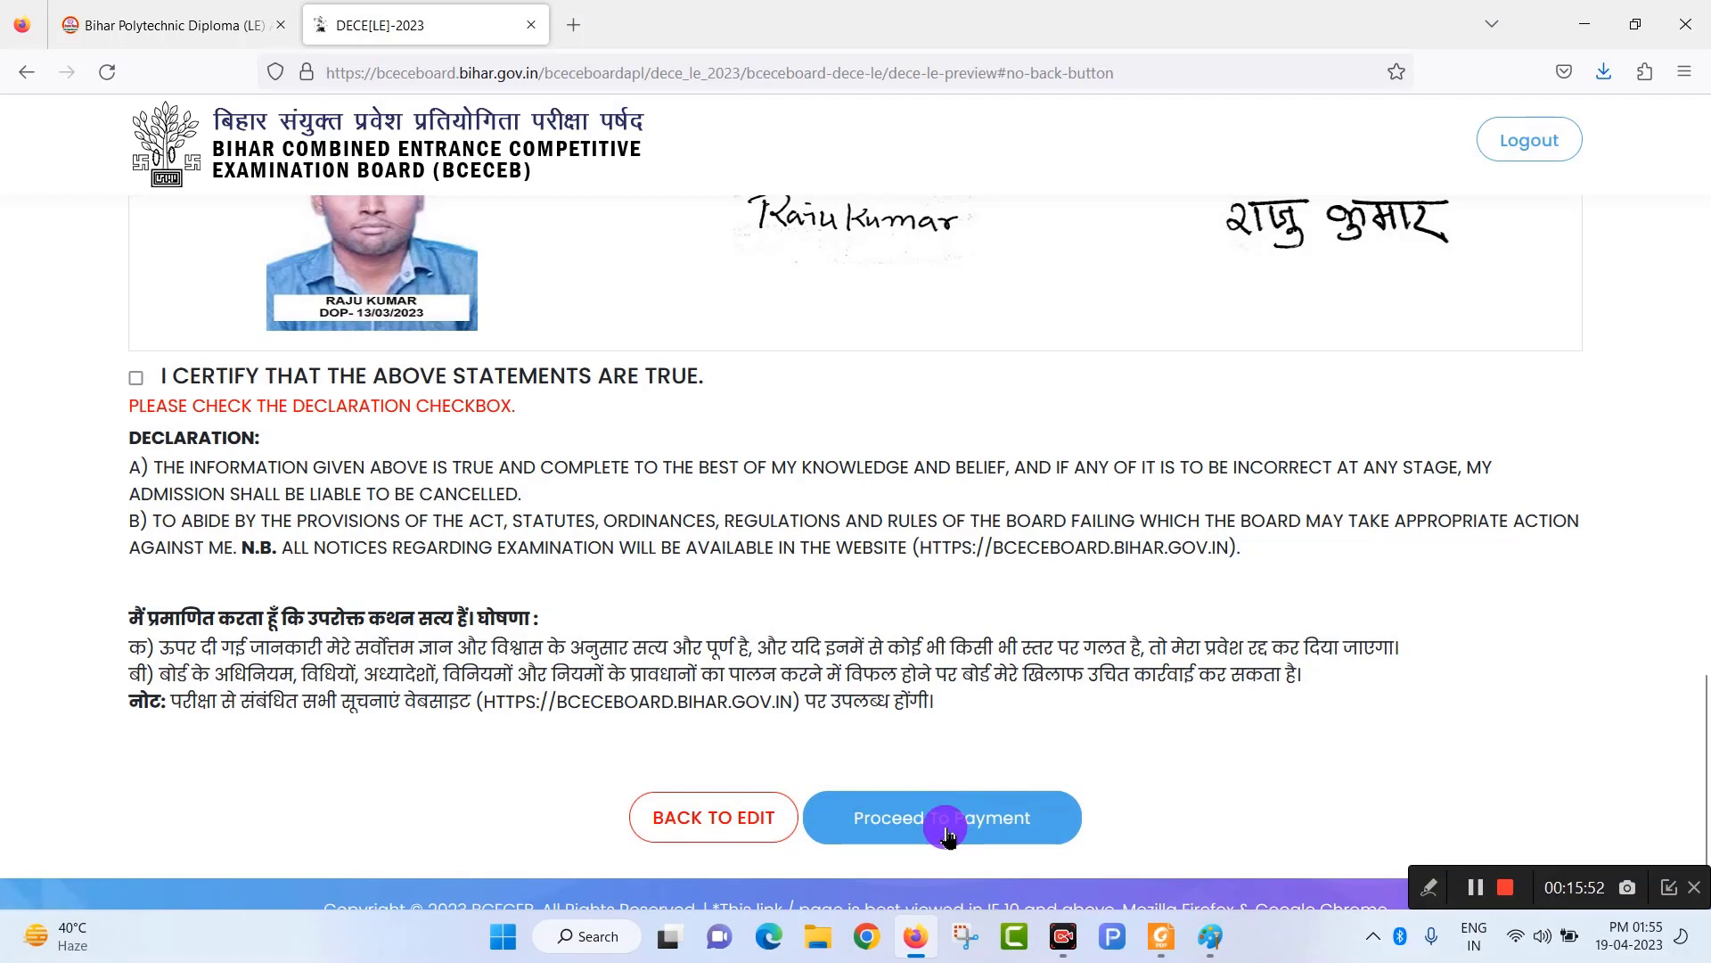
pyautogui.click(137, 377)
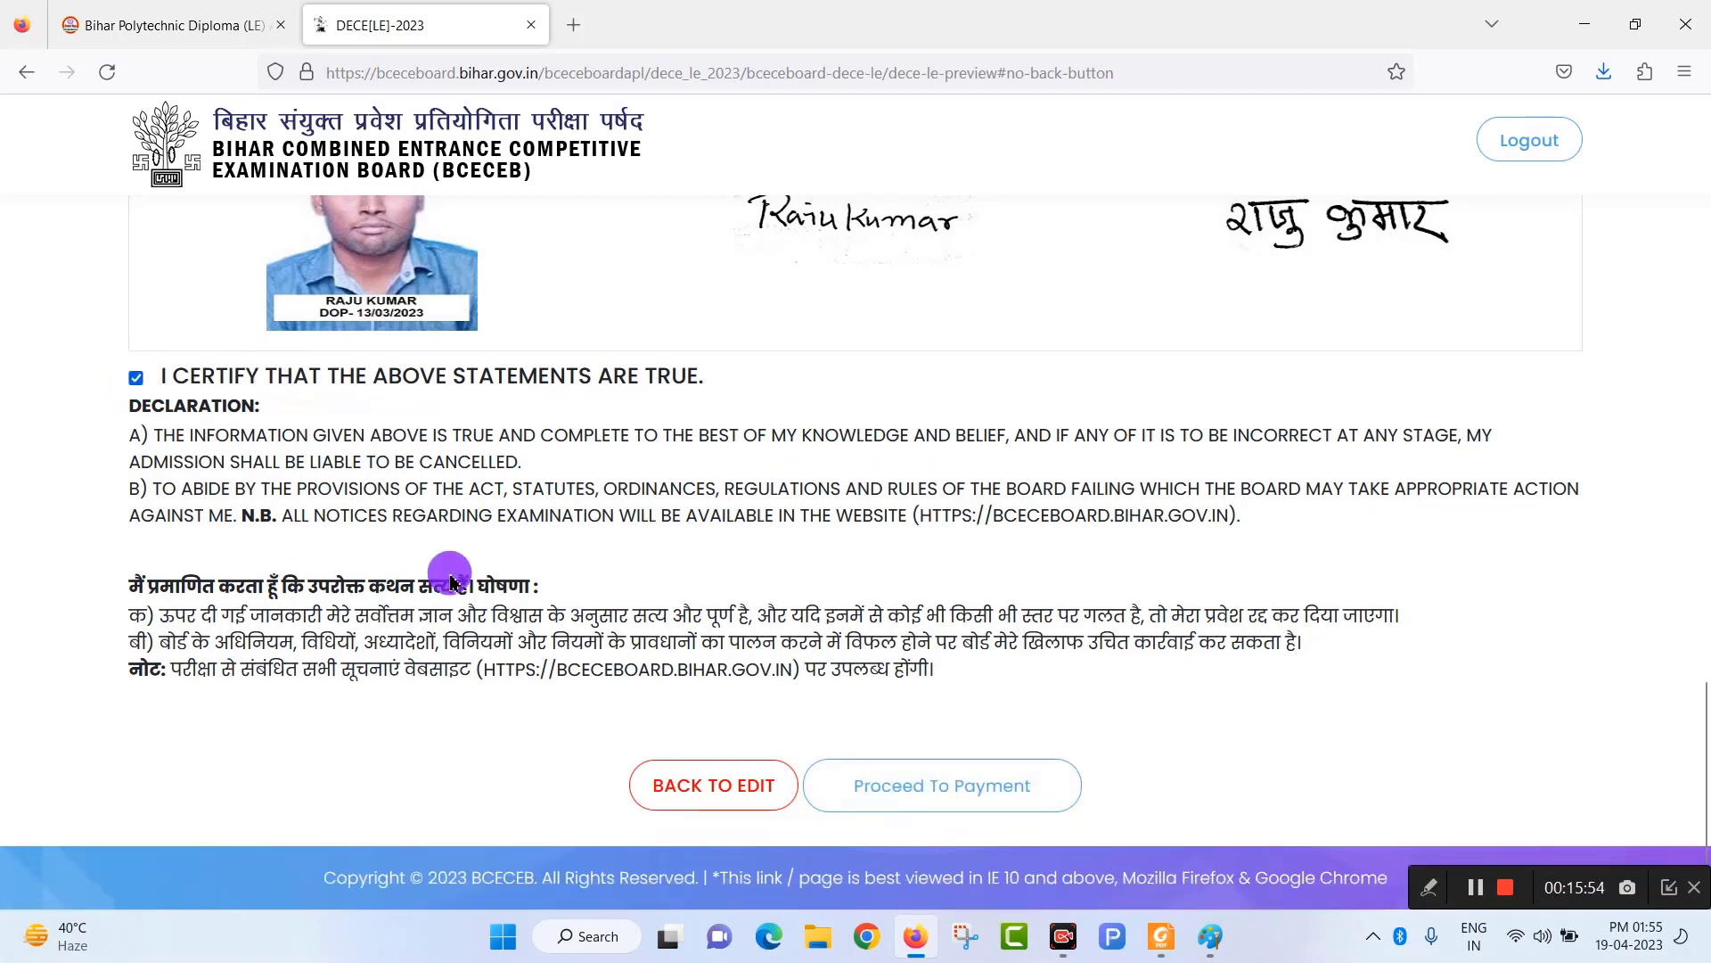
pyautogui.click(945, 787)
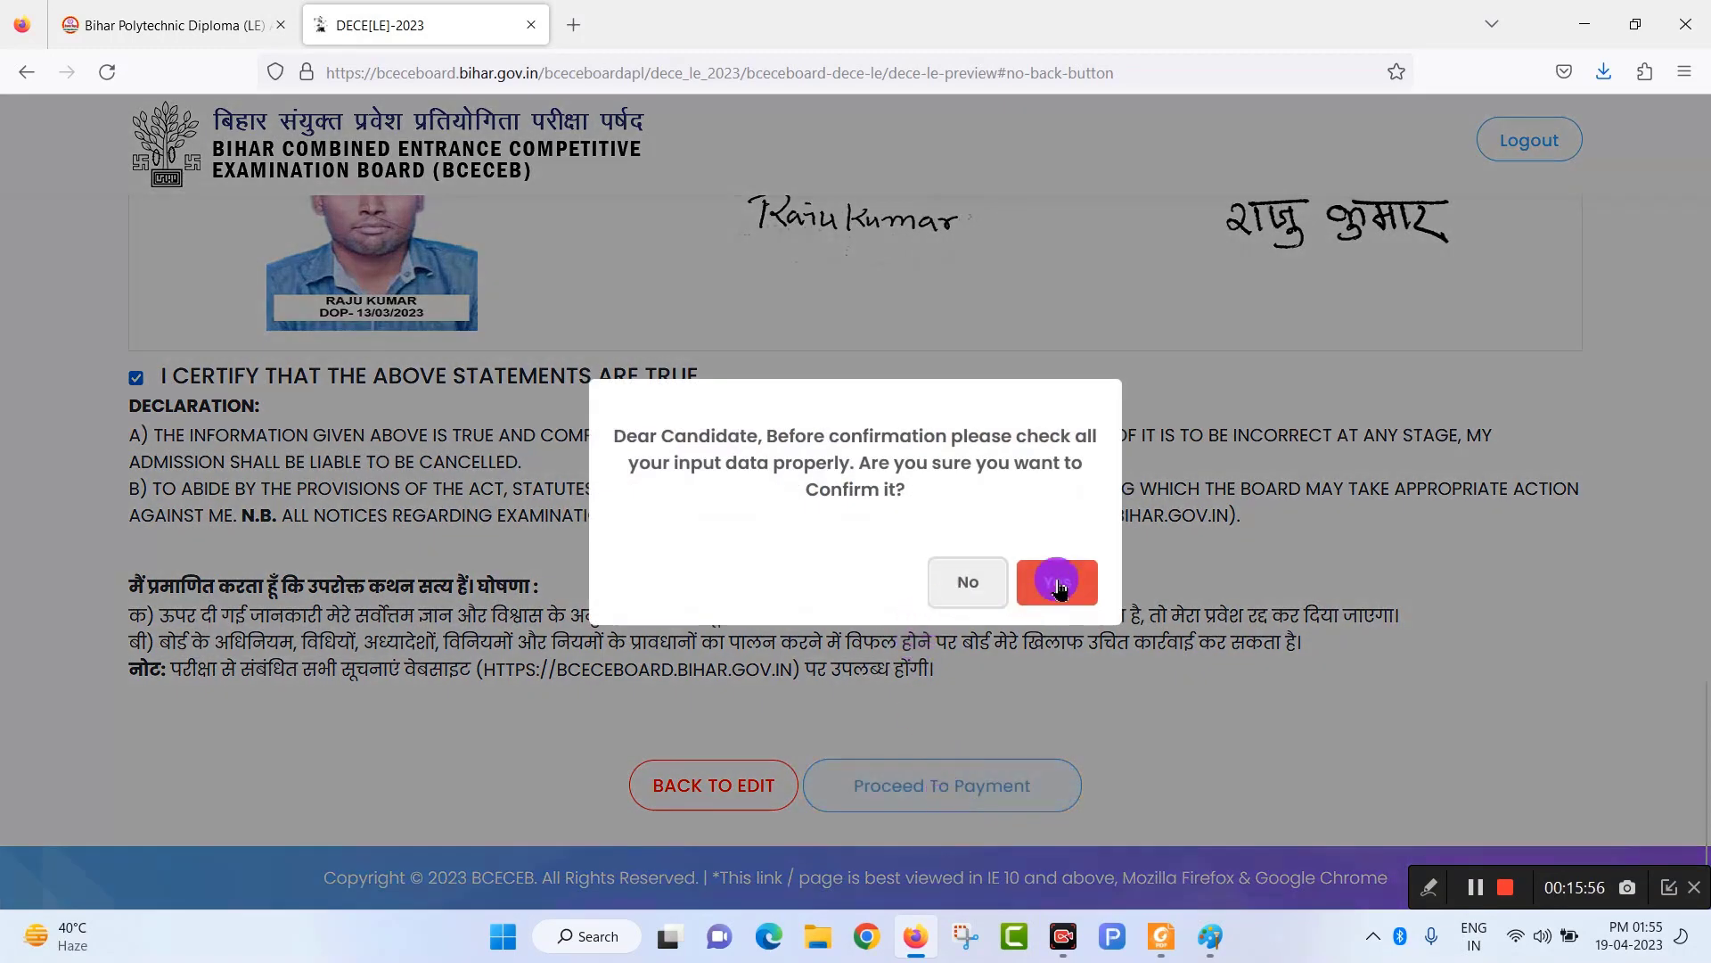
pyautogui.click(1055, 582)
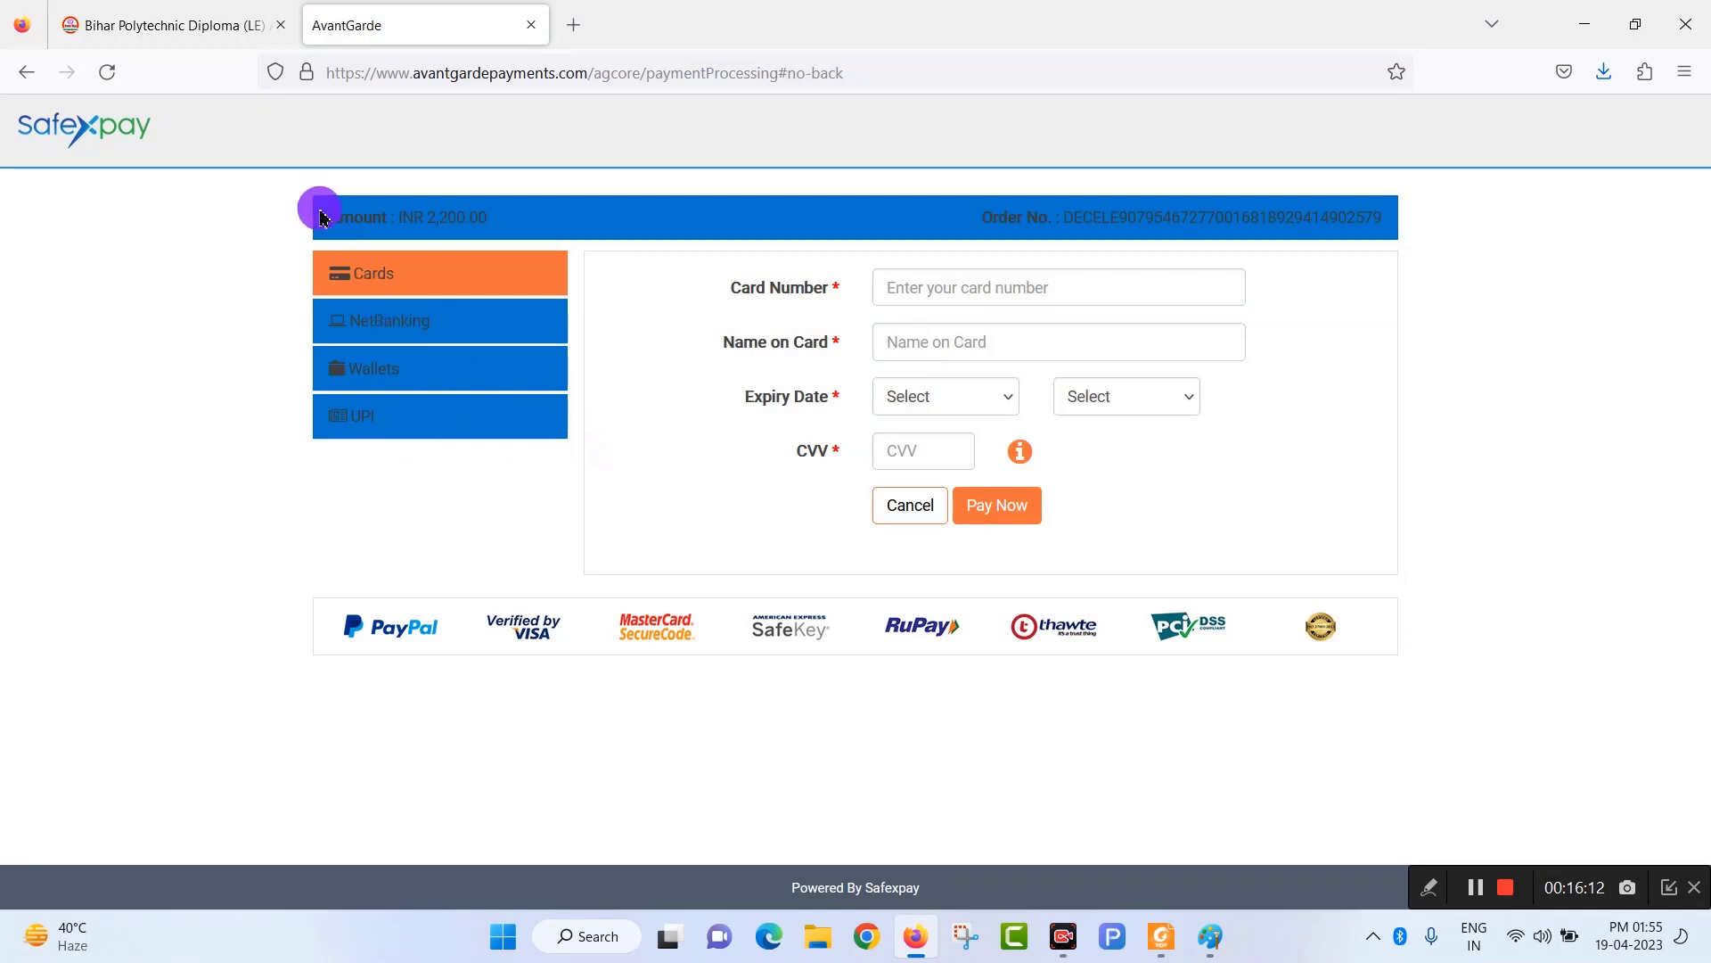
# Switch to the Bihar Polytechnic Diploma article tab and scroll back to its title banner.
pyautogui.click(209, 34)
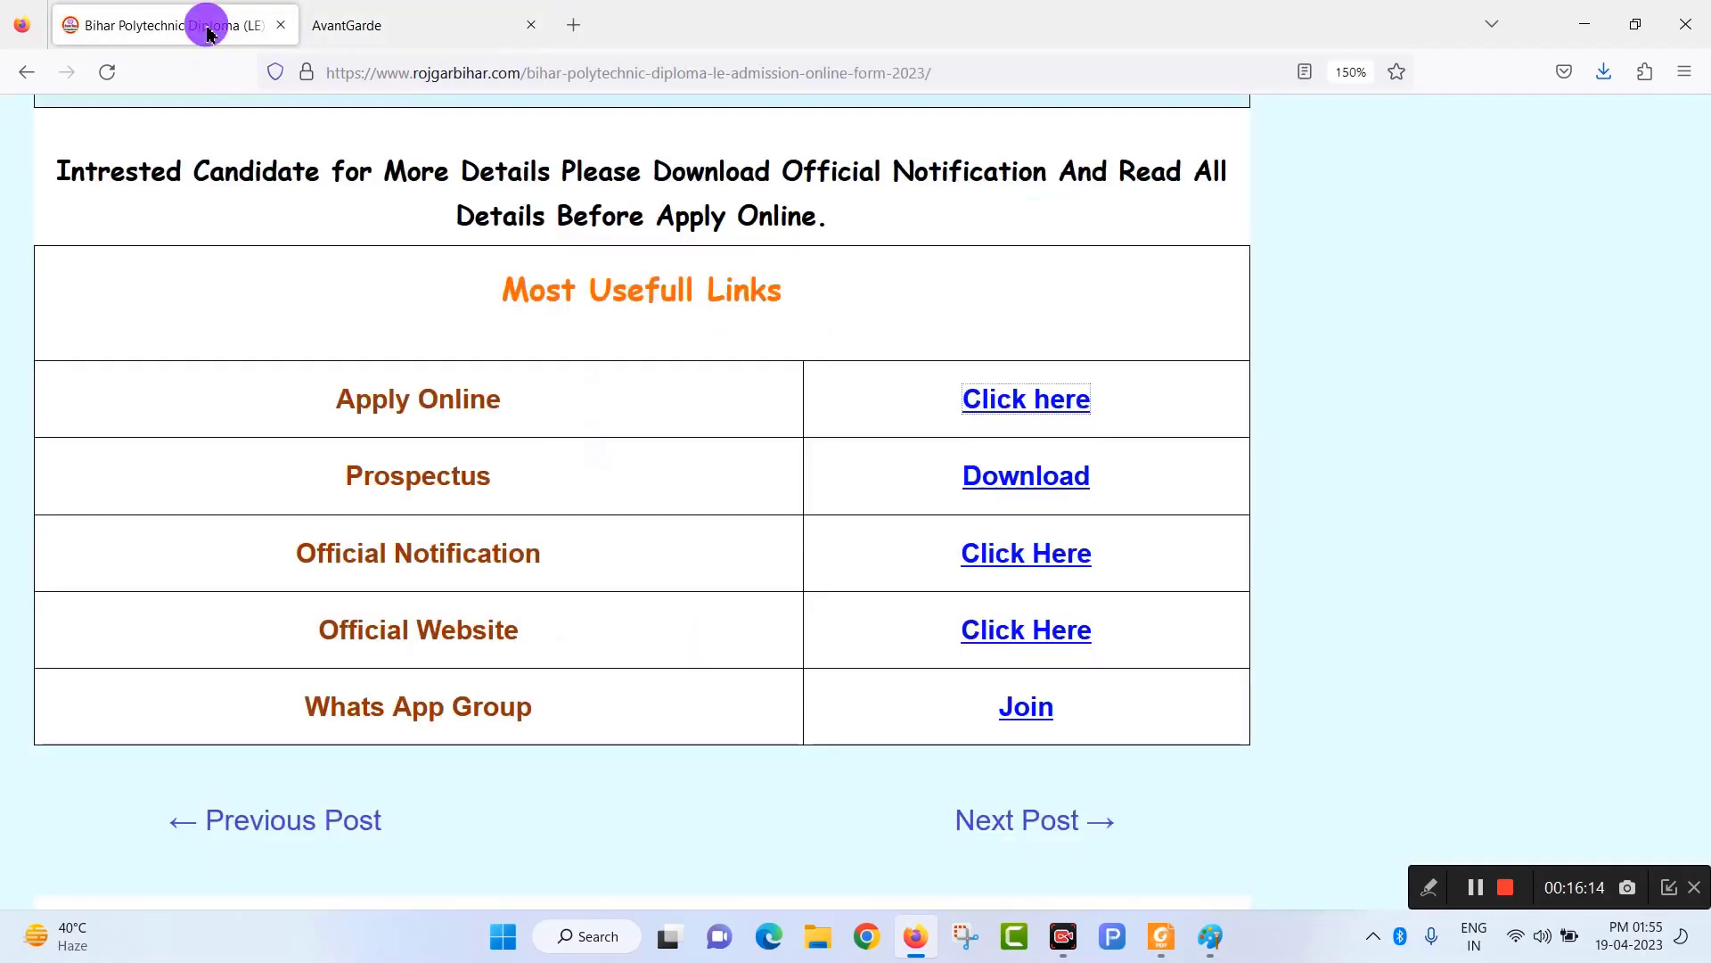
pyautogui.scroll(10, 848, 627)
pyautogui.scroll(15, 869, 617)
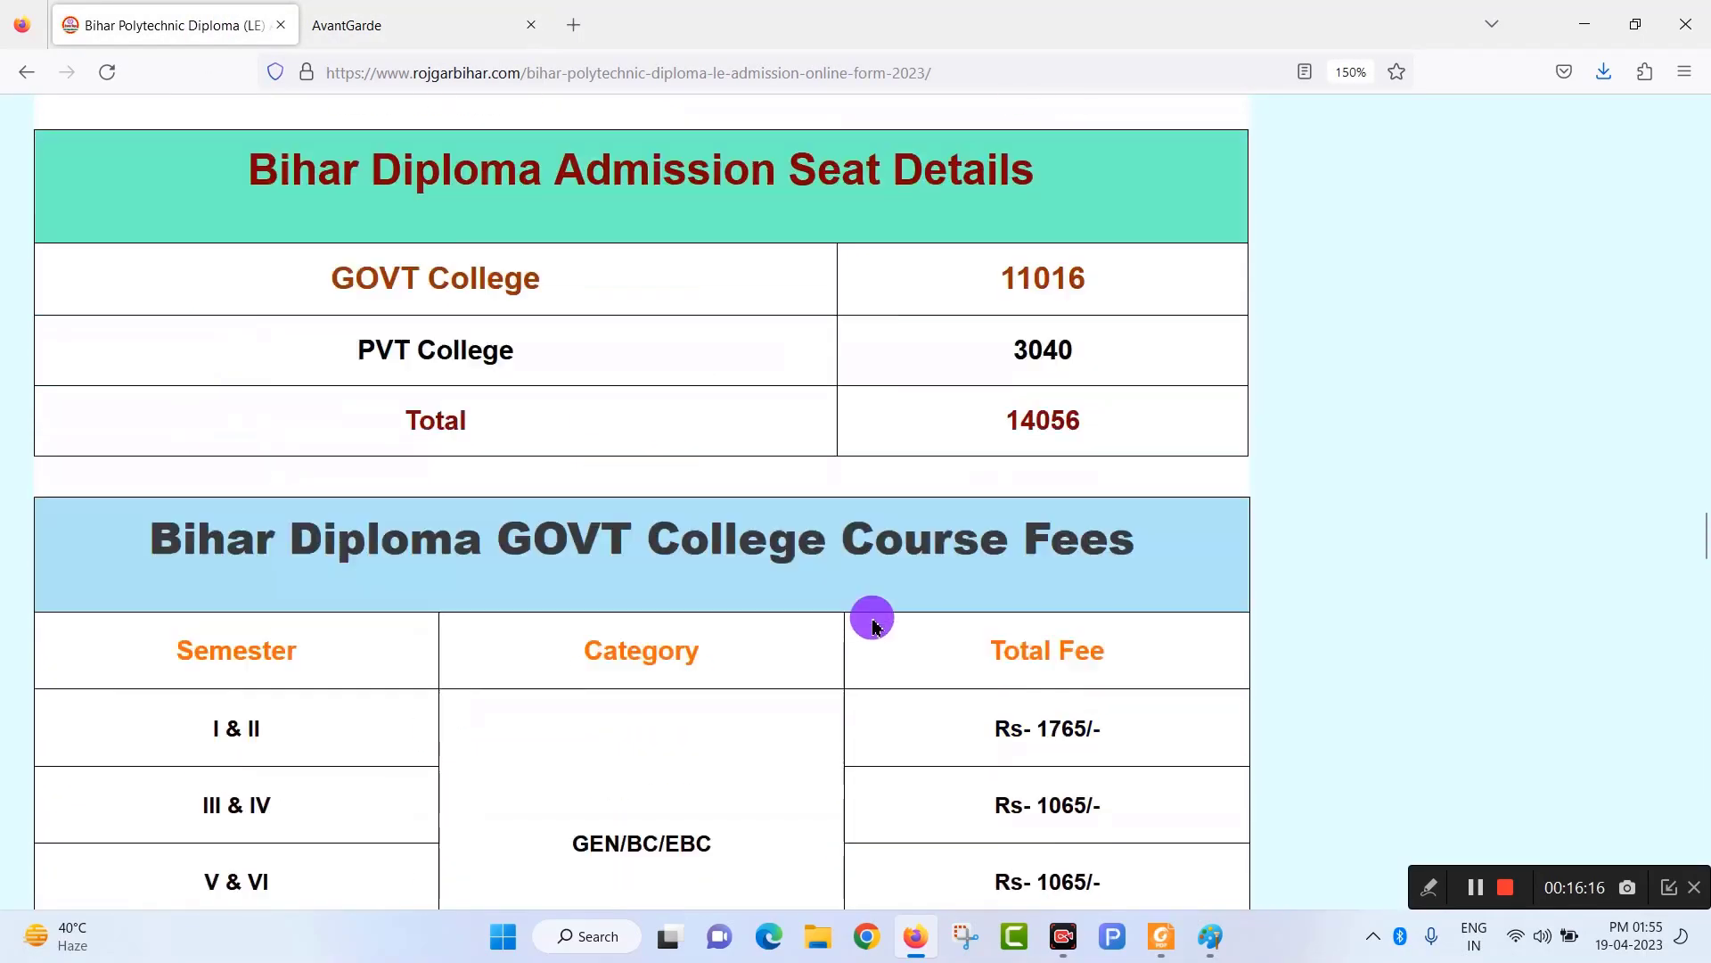
pyautogui.scroll(15, 882, 619)
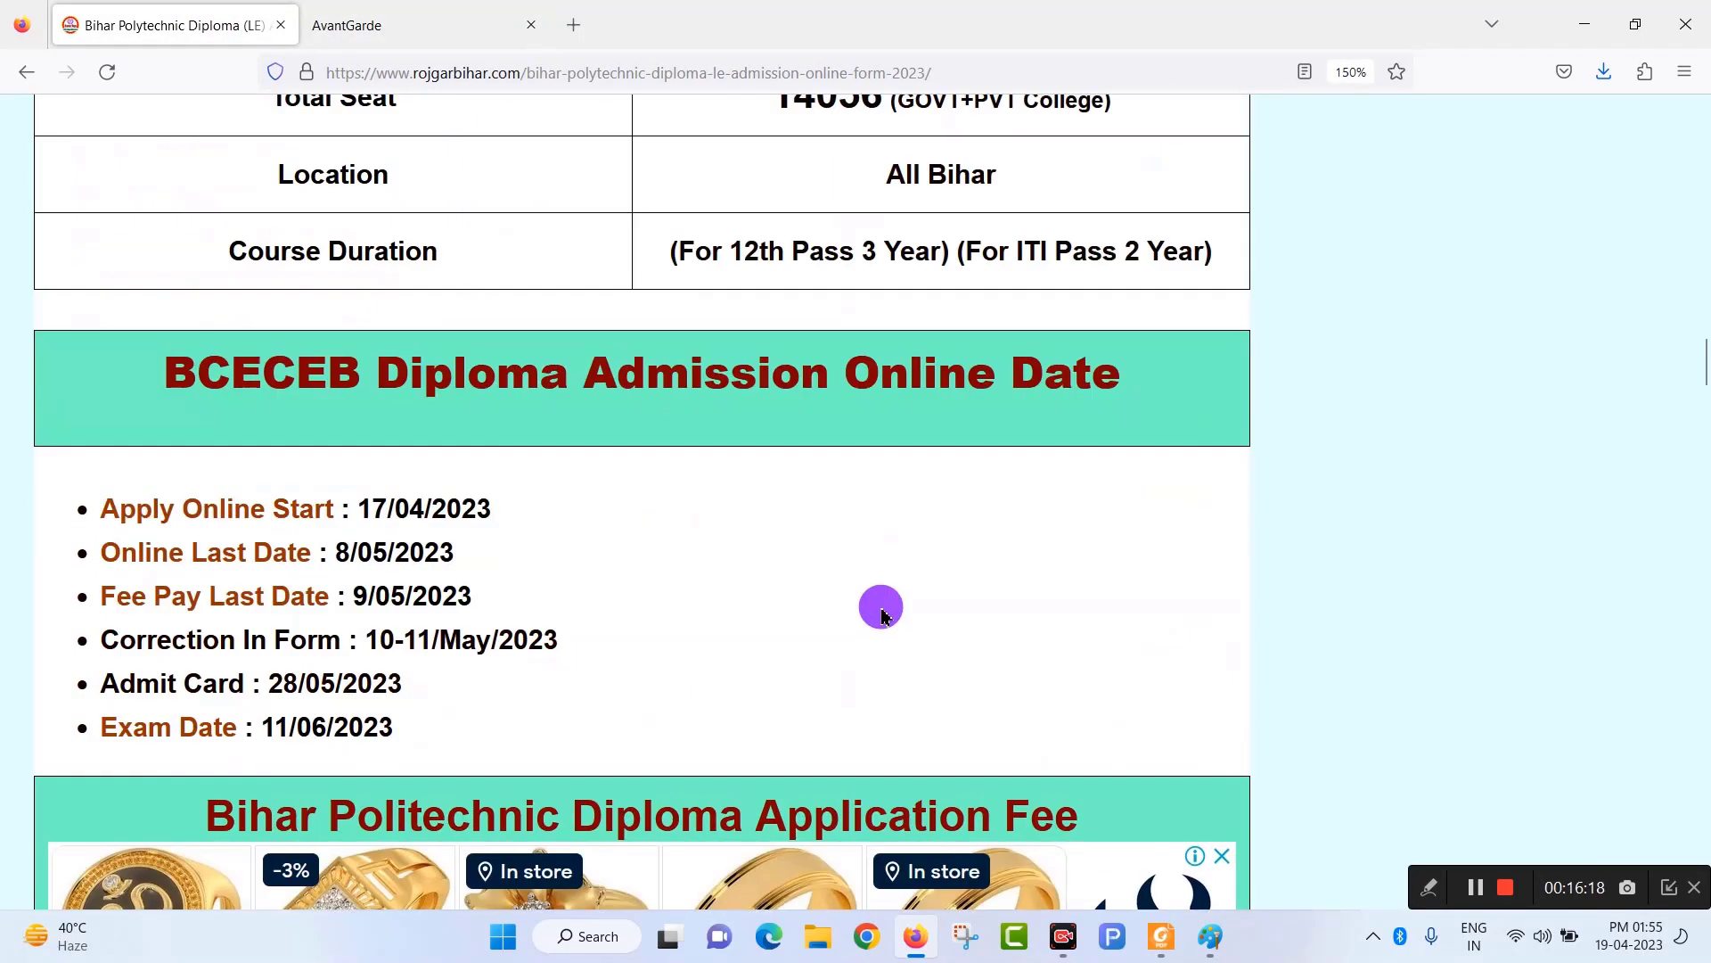
pyautogui.scroll(-5, 887, 592)
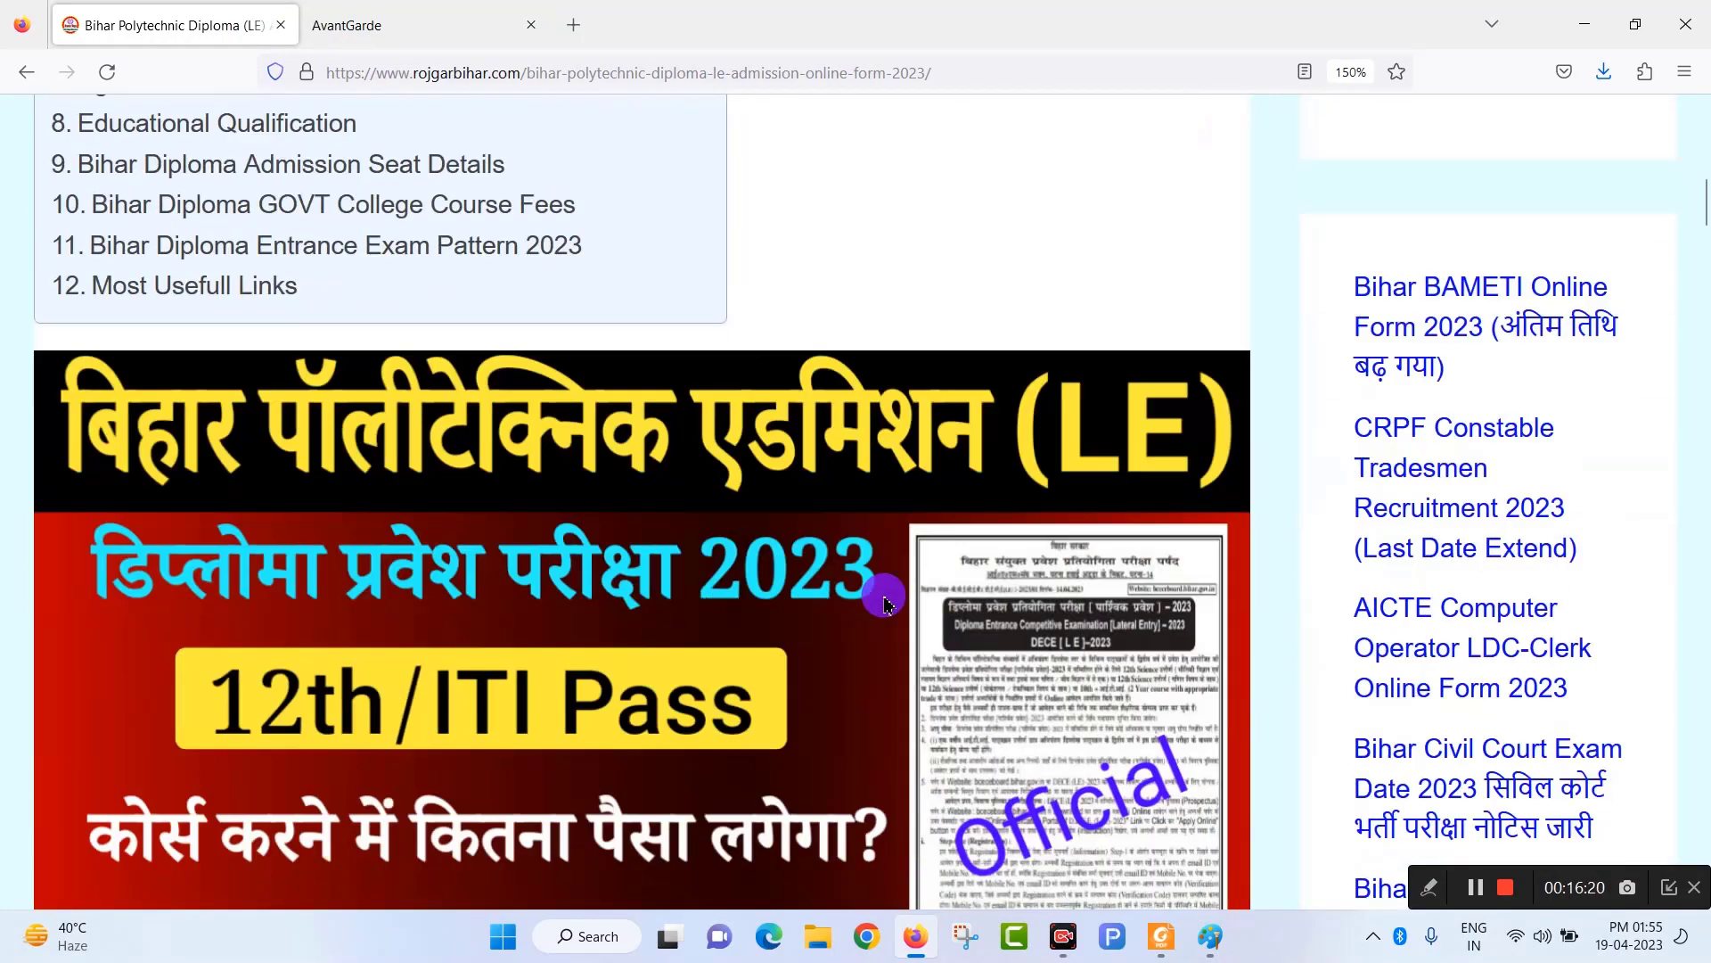